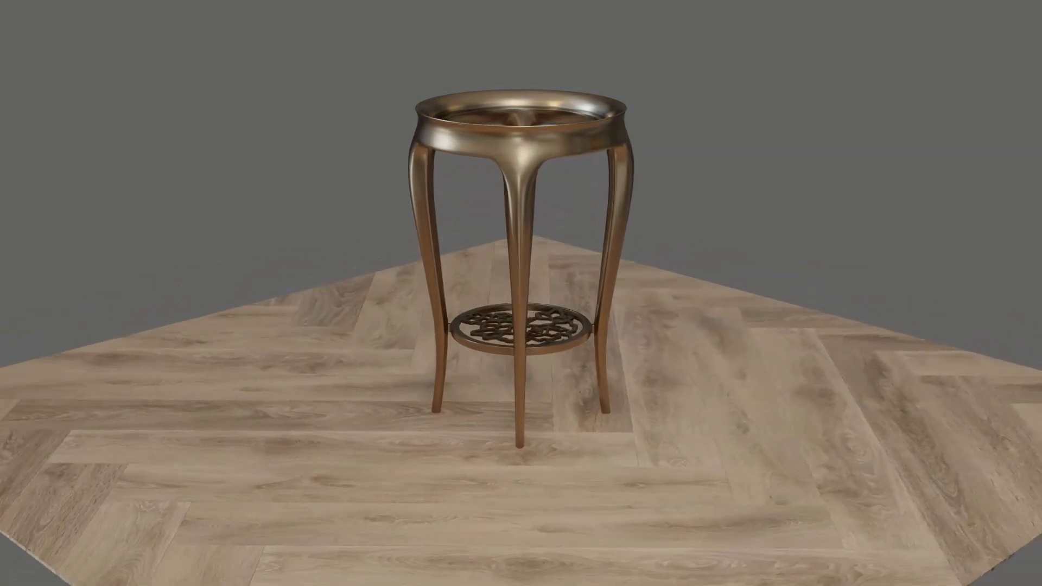
Add a cylinder mesh and flatten it to zero height on Z.
key("shift+a")
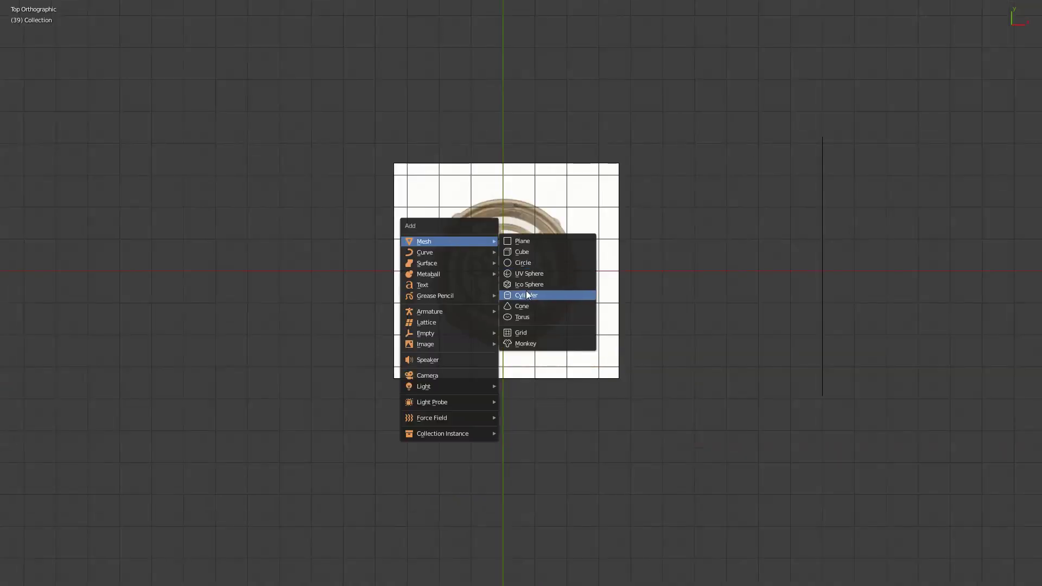
left_click(546, 295)
left_click(709, 378)
key("s")
key("z")
key("0")
key("Return")
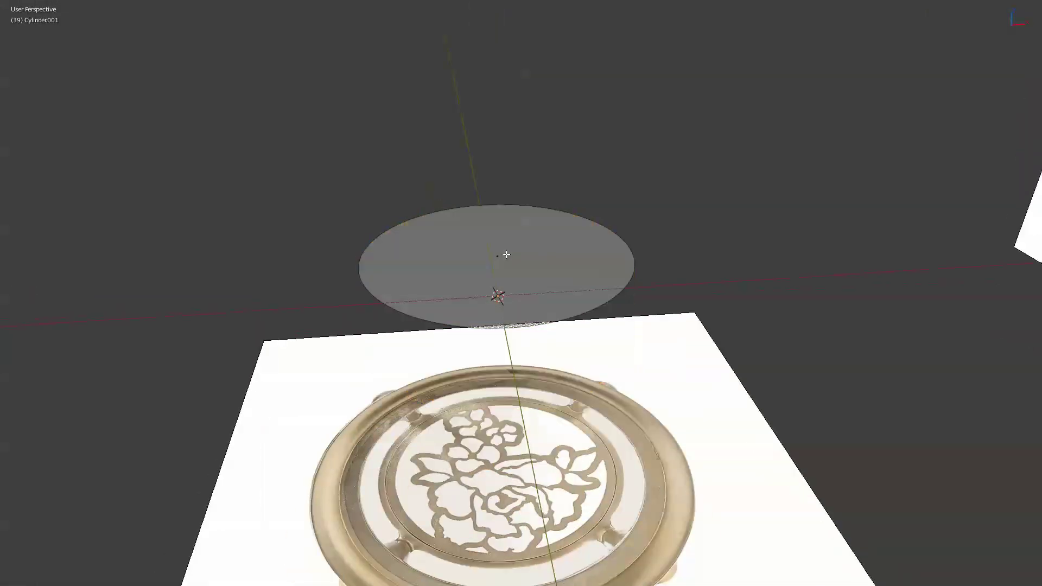
Center the disc's origin, switch to maximized Top view, and scale it to the reference rim.
left_click(165, 39)
left_click(326, 80)
key("KP_7")
key("ctrl+space")
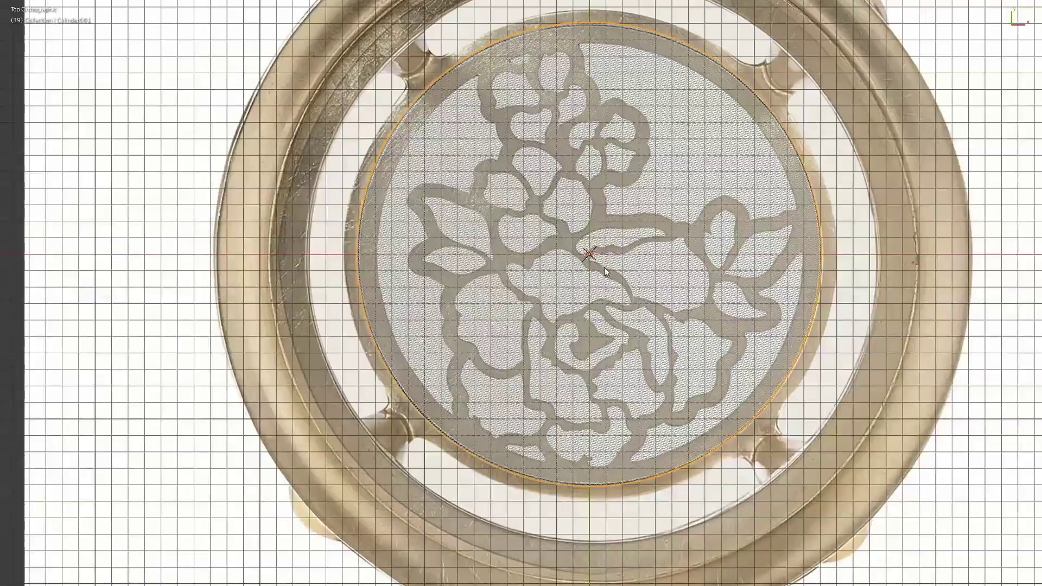
key("s")
scroll(668, 289, "up", 3)
Extrude a strip from a ring face along the branch and add an edge loop across it.
scroll(668, 288, "up", 4)
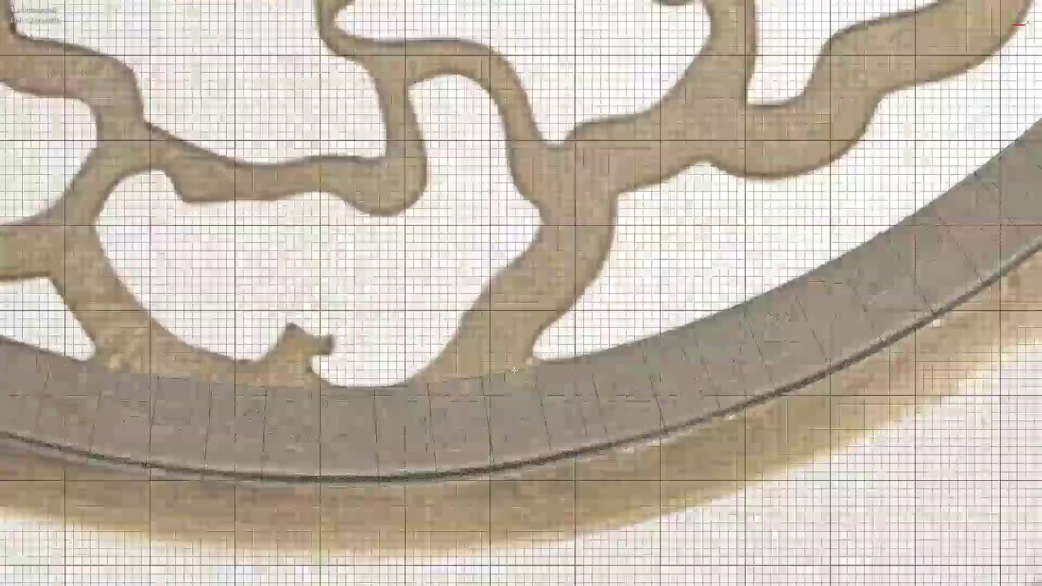
left_click(534, 255)
left_click_drag(534, 255, 517, 271)
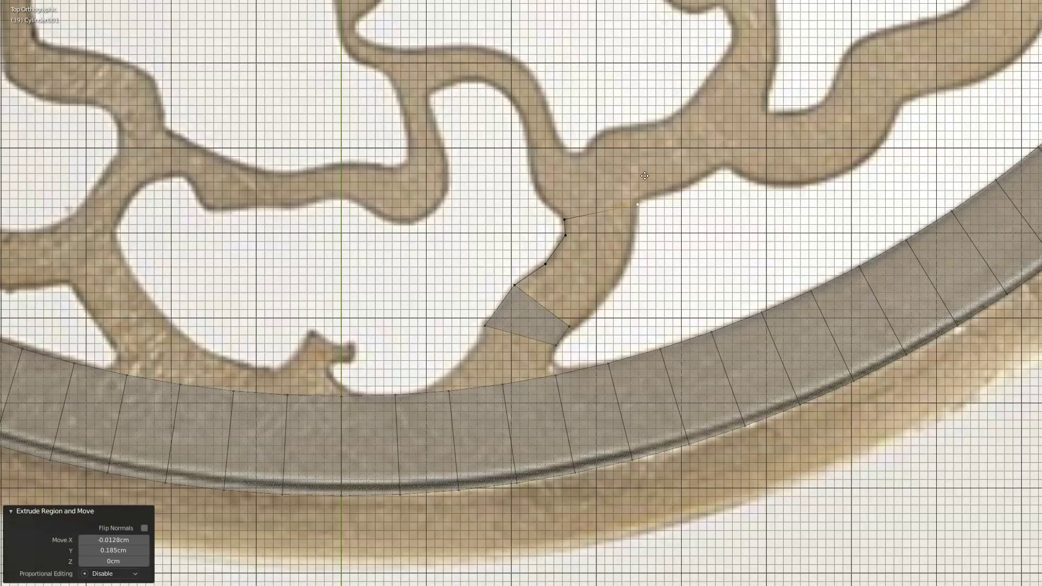
scroll(615, 274, "up", 3)
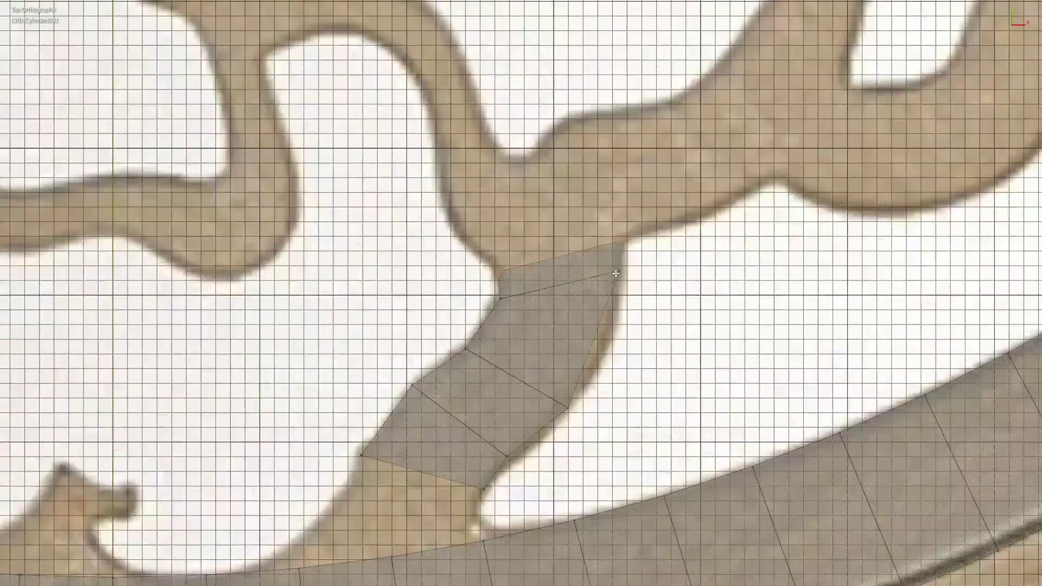
left_click(577, 292)
middle_click_drag(577, 292, 638, 278, "shift")
Trace the branch's upper edge with new vertices and fill the outline and junction with faces.
right_click(654, 168, "ctrl")
right_click(589, 175, "ctrl")
right_click(552, 187, "ctrl")
key("f")
key("f")
key("f")
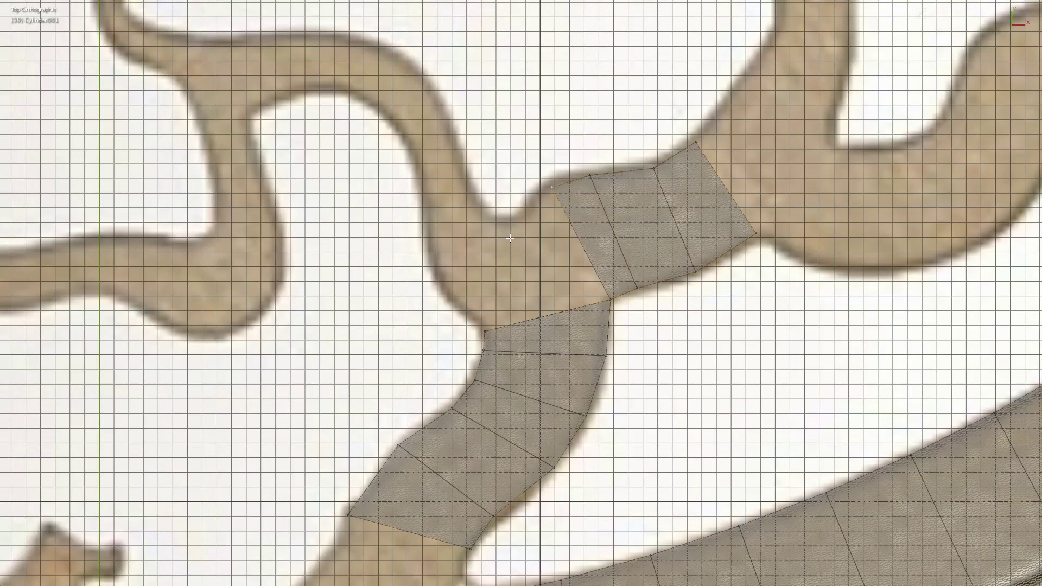
key("e")
key("f")
middle_click_drag(572, 234, 577, 222, "shift")
Add another edge loop, then smooth the object with level 2 subdivision and return to Edit Mode.
key("ctrl+r")
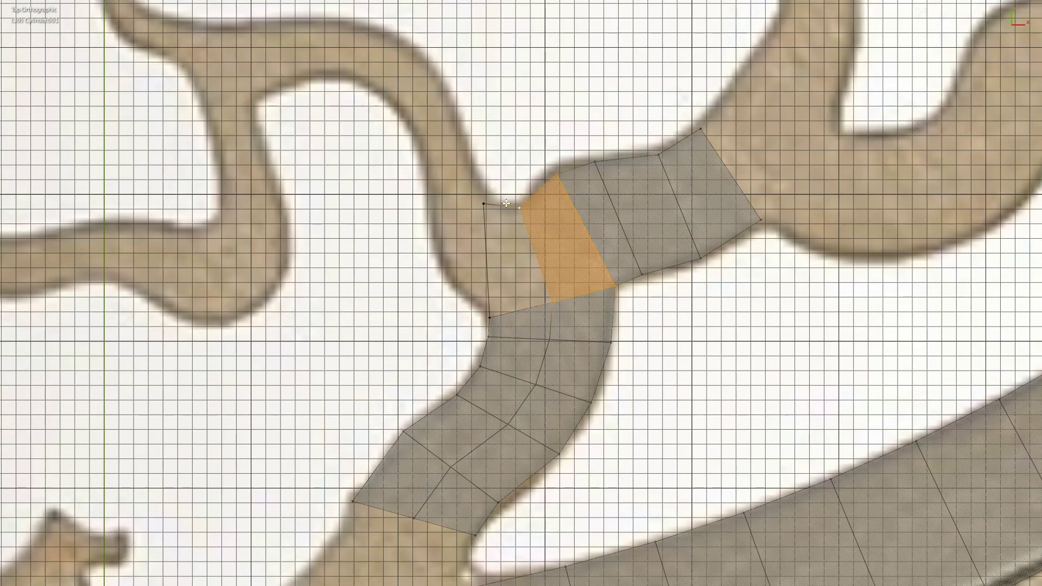
scroll(506, 203, "down", 3)
key("Tab")
scroll(500, 353, "down", 3)
key("ctrl+2")
scroll(501, 352, "up", 5)
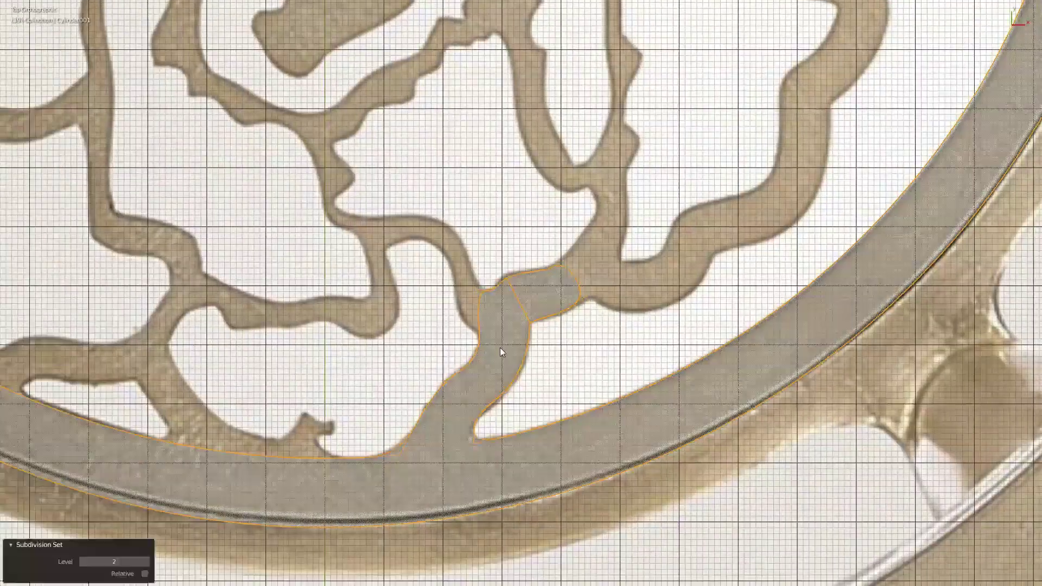
key("Tab")
Extrude vertices along the next branch and fill faces across the upper branch.
scroll(500, 352, "up", 5)
key("e")
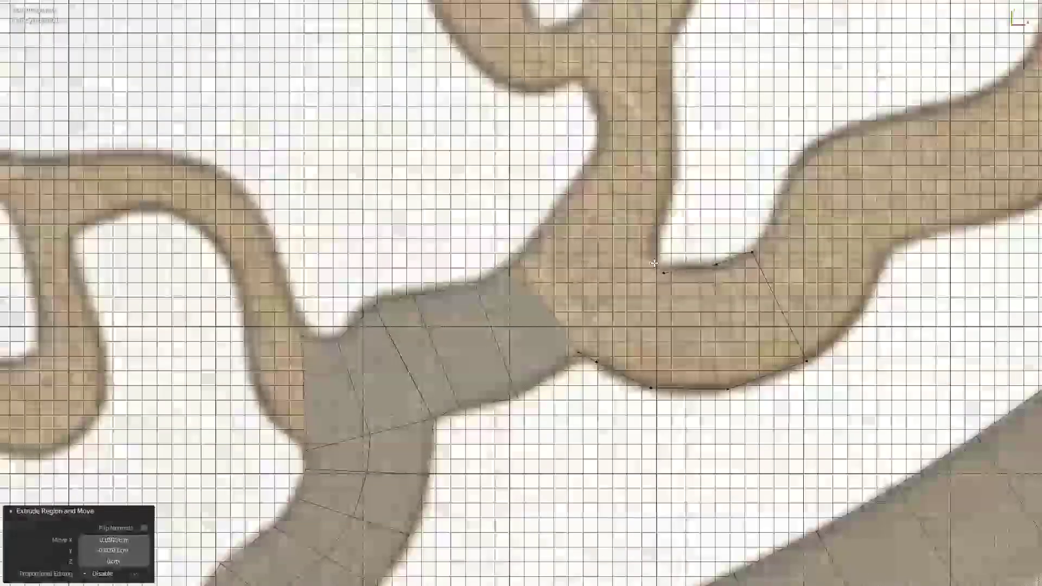
key("f")
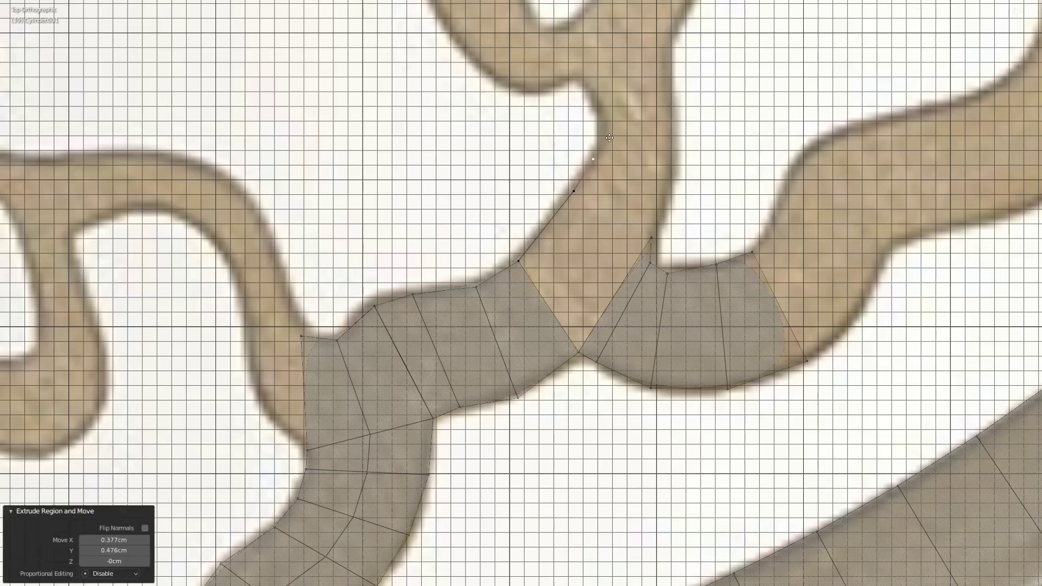
key("f")
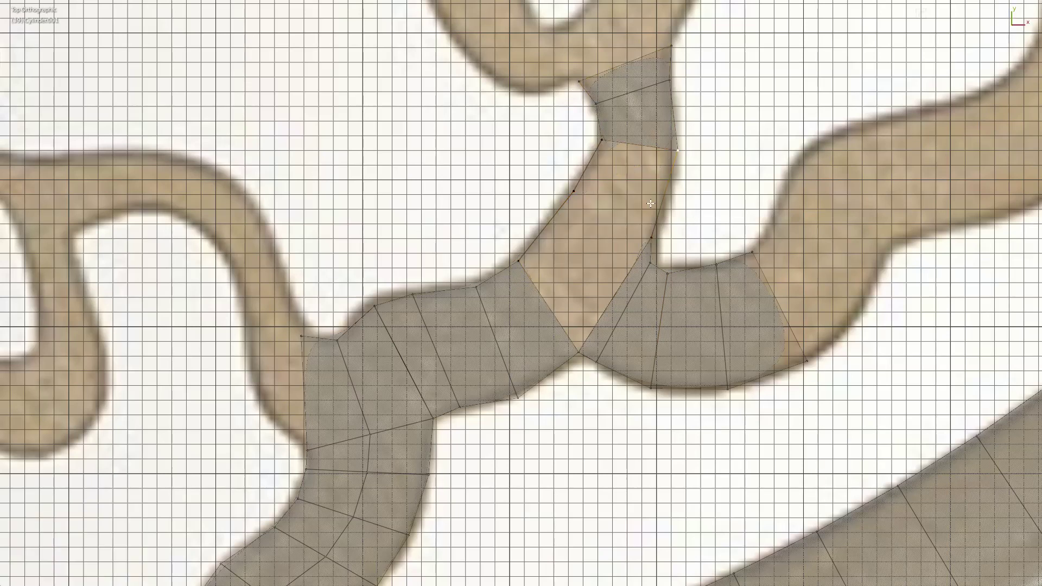
key("f")
scroll(577, 90, "down", 2)
Extend the strips up the branch and rightward from another branch end.
middle_click_drag(664, 287, 633, 283, "shift")
key("e")
left_click(633, 284)
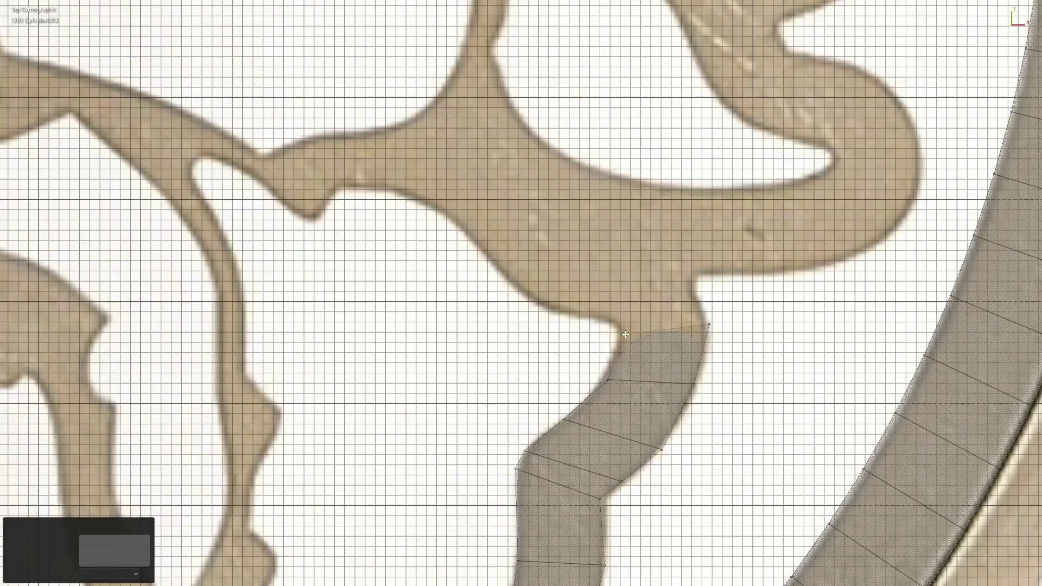
key("e")
left_click(658, 163)
key("e")
left_click(770, 264)
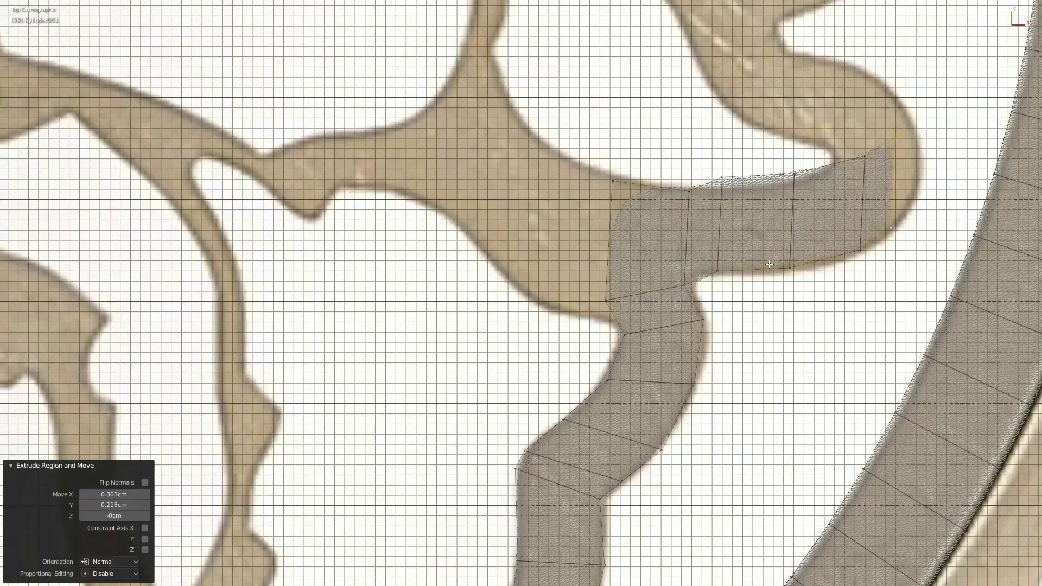
Move end vertices onto the branch outline, then extrude up-left along the curling branch.
left_click_drag(851, 153, 799, 175)
left_click_drag(717, 271, 697, 271)
middle_click_drag(679, 198, 586, 246, "shift")
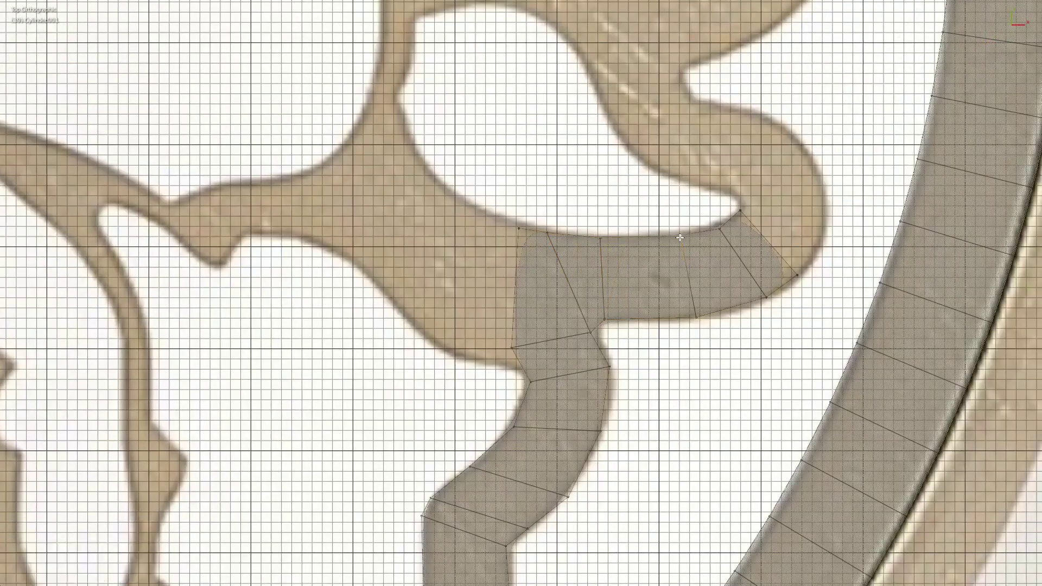
middle_click_drag(679, 238, 681, 322, "shift")
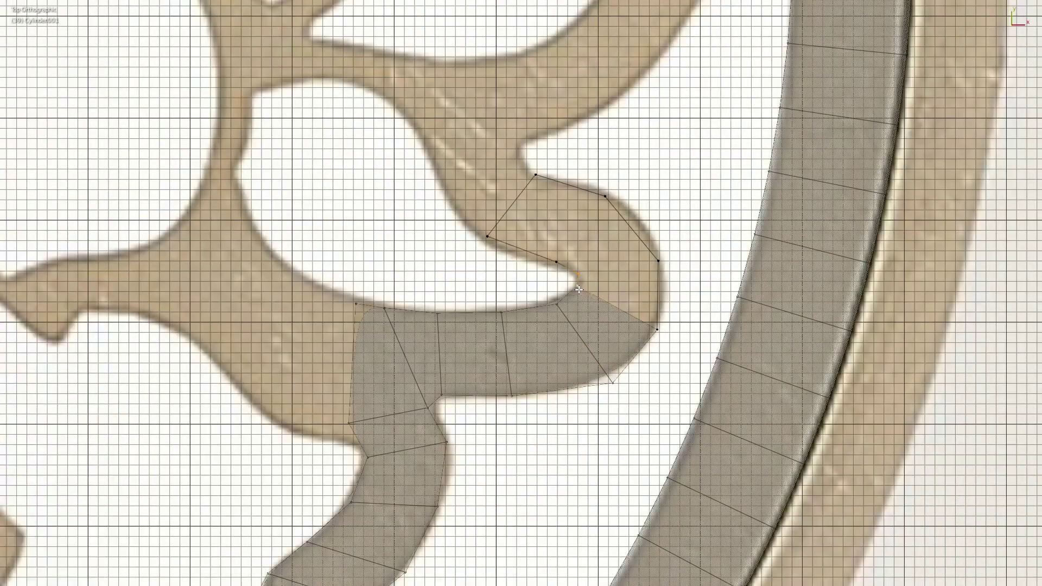
scroll(578, 289, "up", 2)
scroll(595, 241, "down", 2)
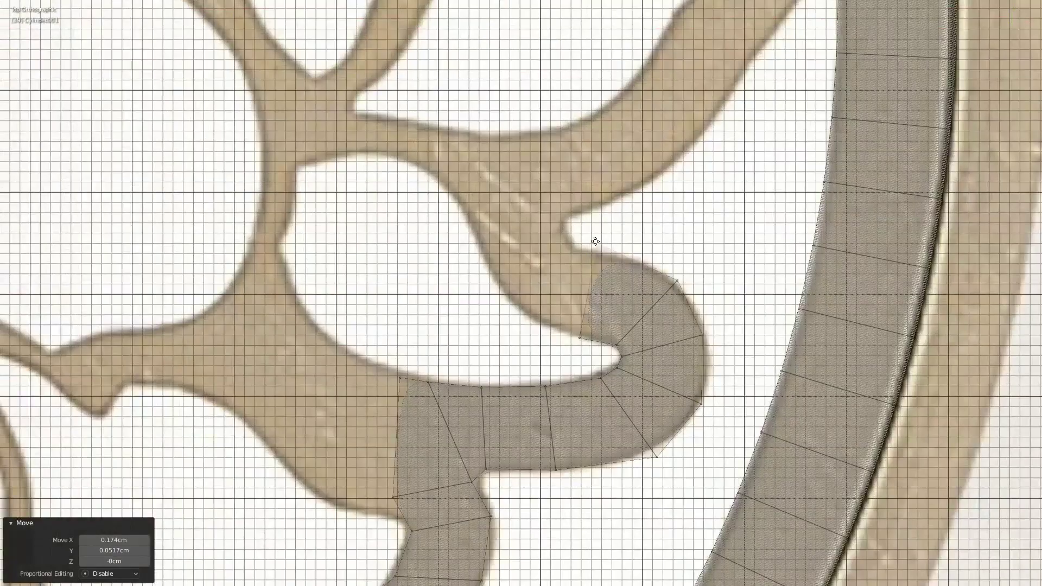
left_click(584, 248)
key("e")
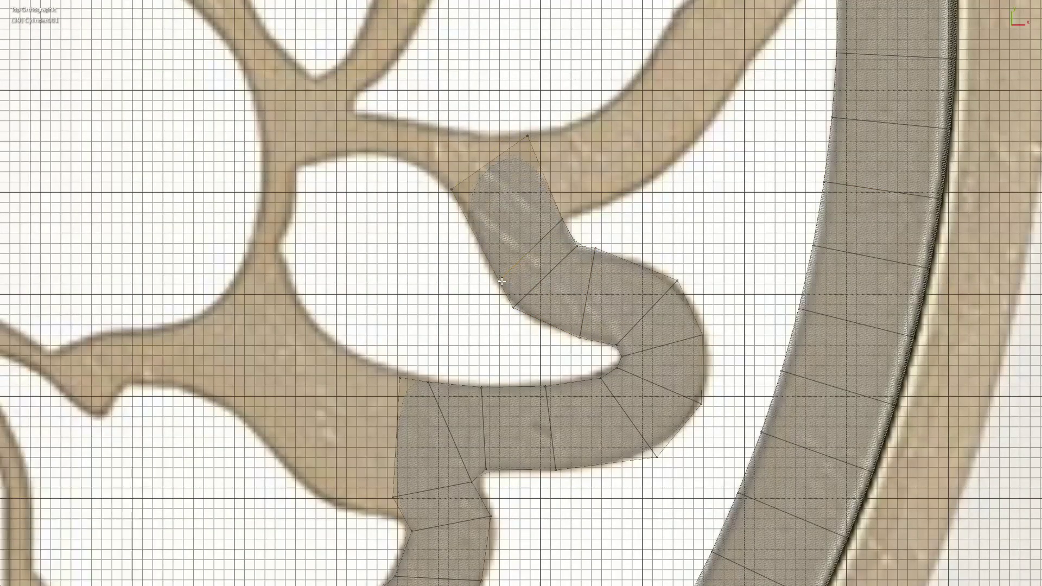
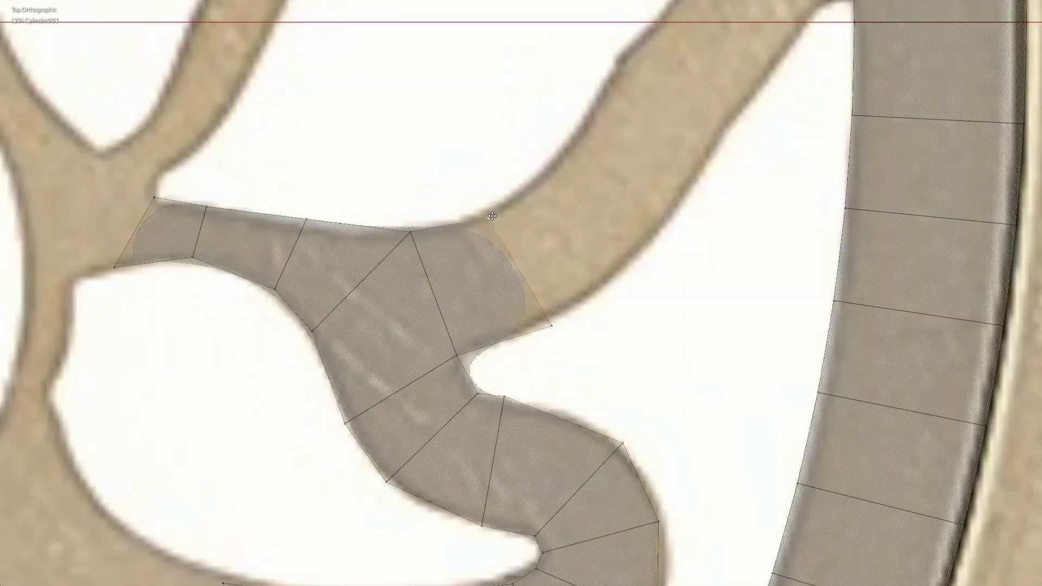
Extrude the arm's end edge several segments further along the traced branch.
key("e")
left_click(575, 217)
middle_click_drag(575, 217, 489, 320, "shift")
key("e")
left_click(626, 217)
scroll(626, 217, "down", 2)
key("e")
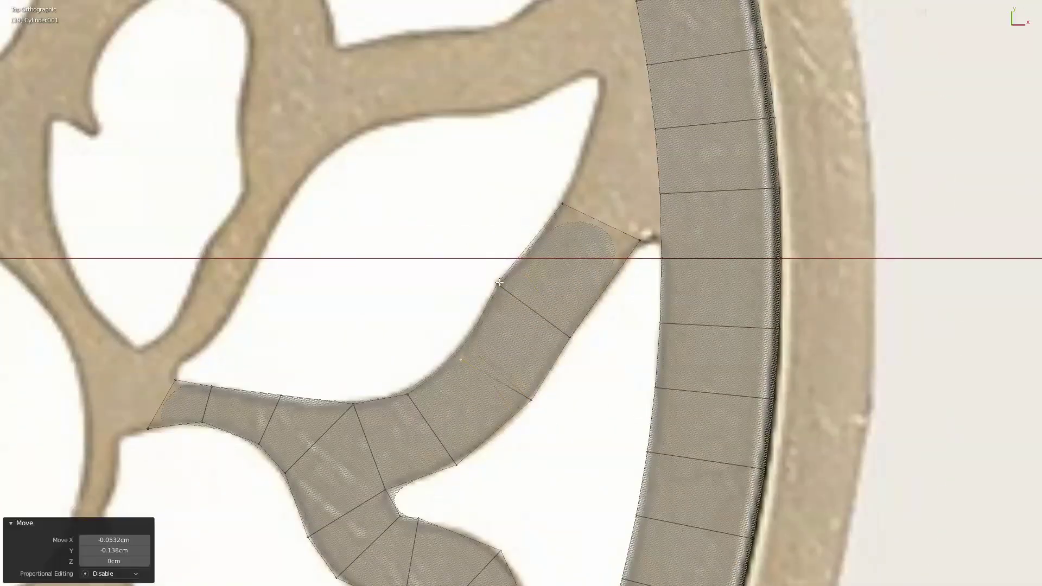
left_click(582, 211)
middle_click_drag(582, 211, 586, 295, "shift")
scroll(590, 147, "up", 1)
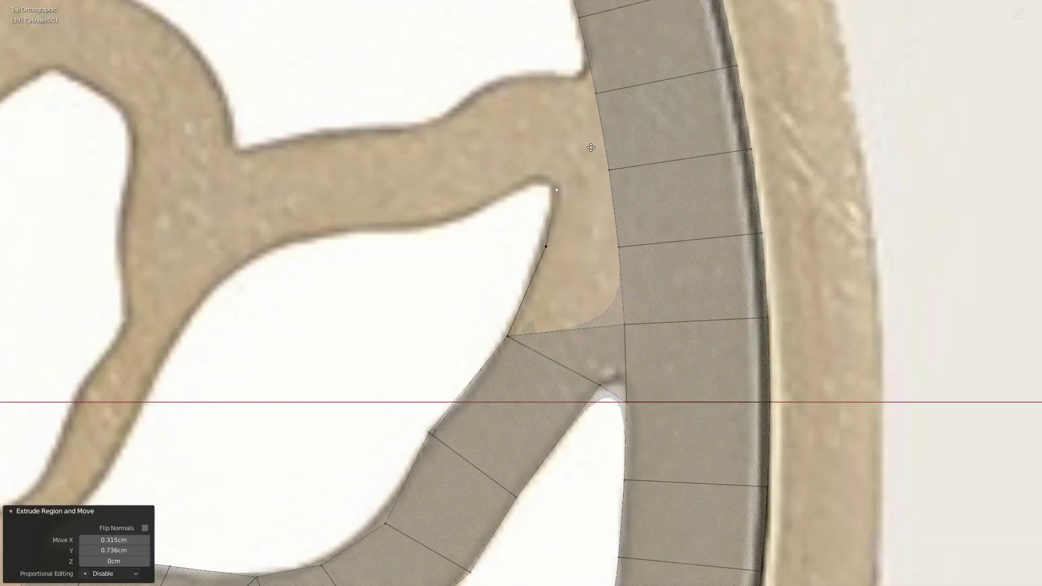
Fill a face joining the arm's top vertex to the ring and nudge the vertices into place.
left_click(595, 93, "shift")
key("f")
left_click(608, 170)
key("f")
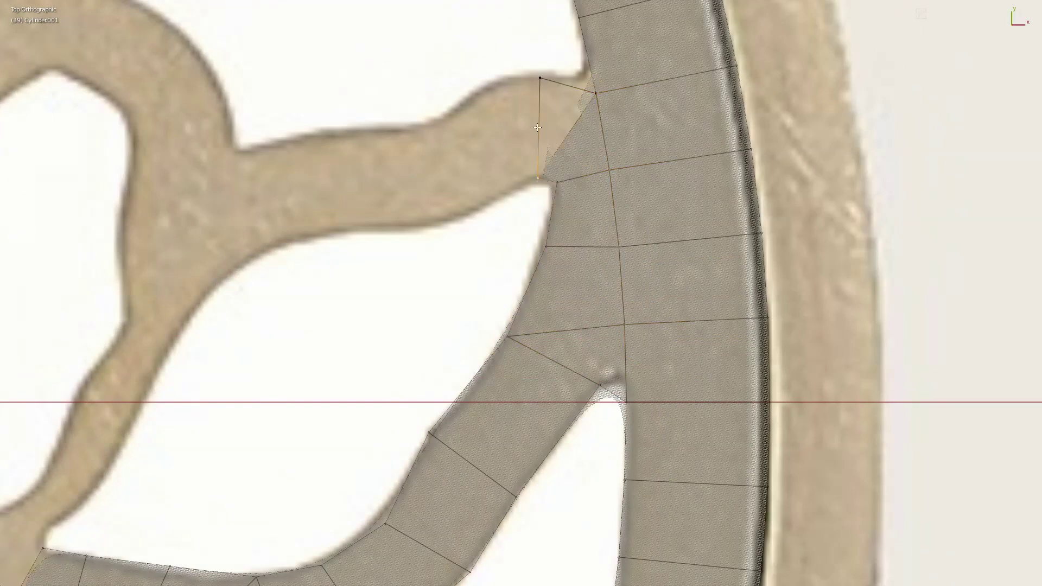
key("g")
Extend the arm leftward along the branch and bevel an edge for extra detail.
left_click(498, 200)
key("e")
left_click(304, 217)
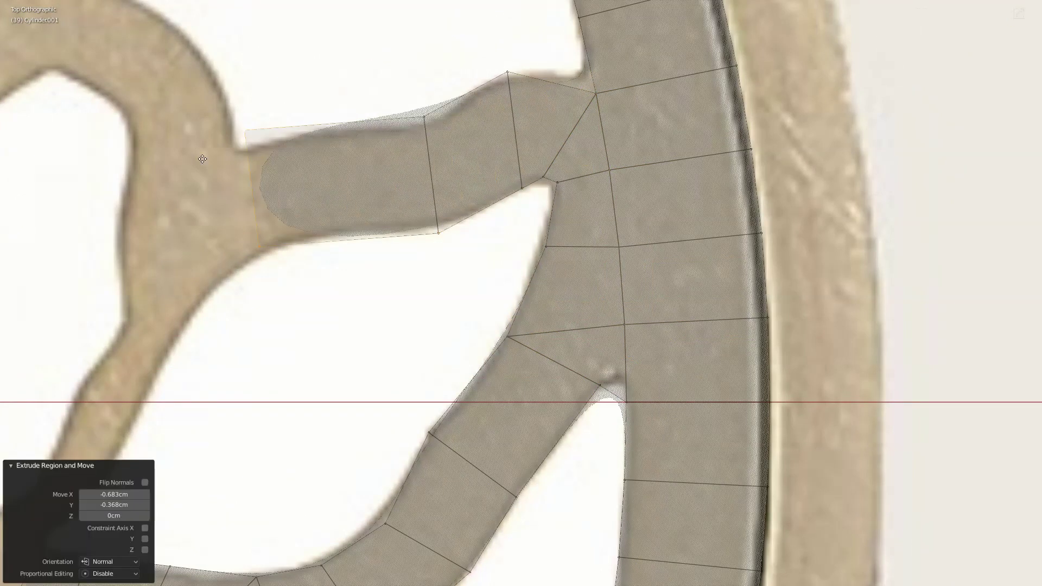
key("g")
left_click(288, 270)
left_click(434, 140)
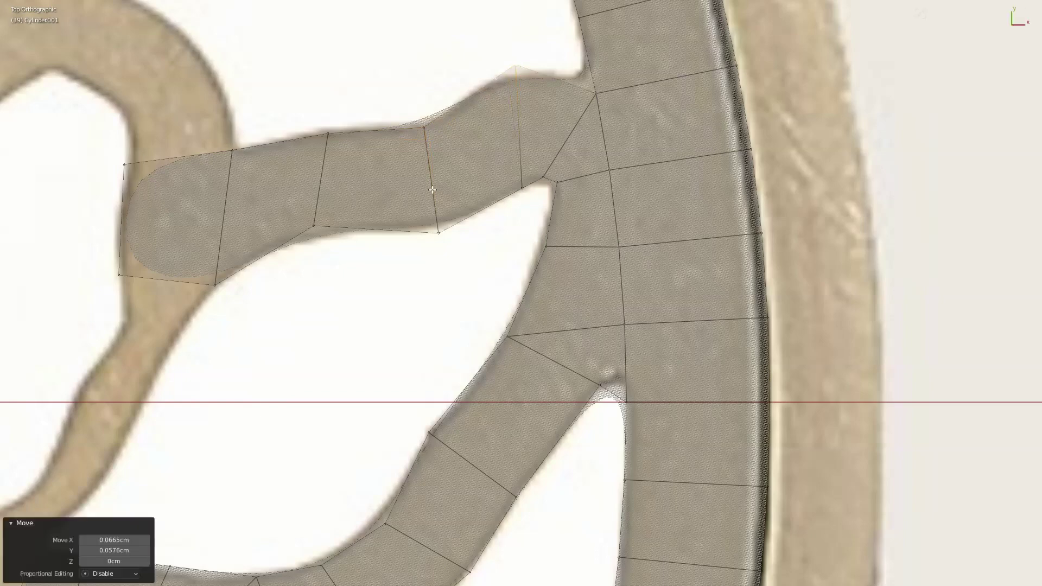
key("ctrl+b")
Extrude faces down-left from the branch end along the leaf outline.
scroll(376, 229, "down", 10)
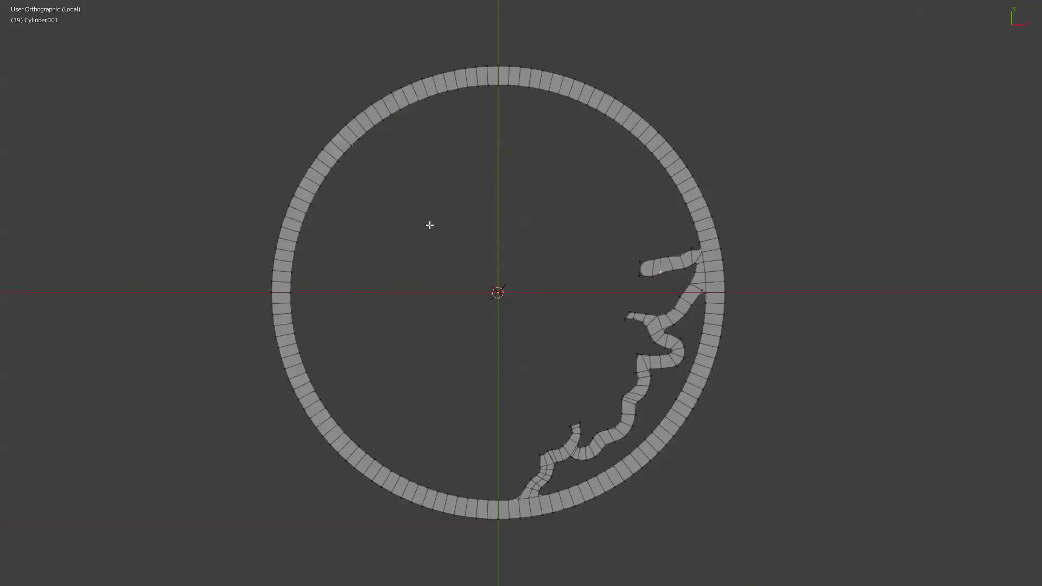
scroll(521, 293, "up", 10)
key("e")
left_click(468, 381)
key("e")
left_click(442, 429)
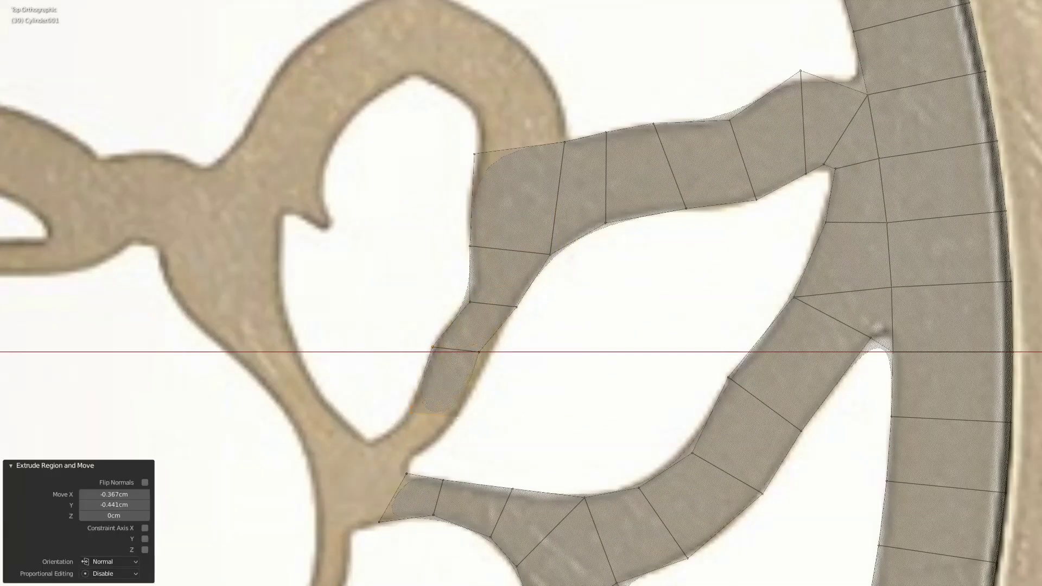
key("e")
scroll(486, 333, "up", 3)
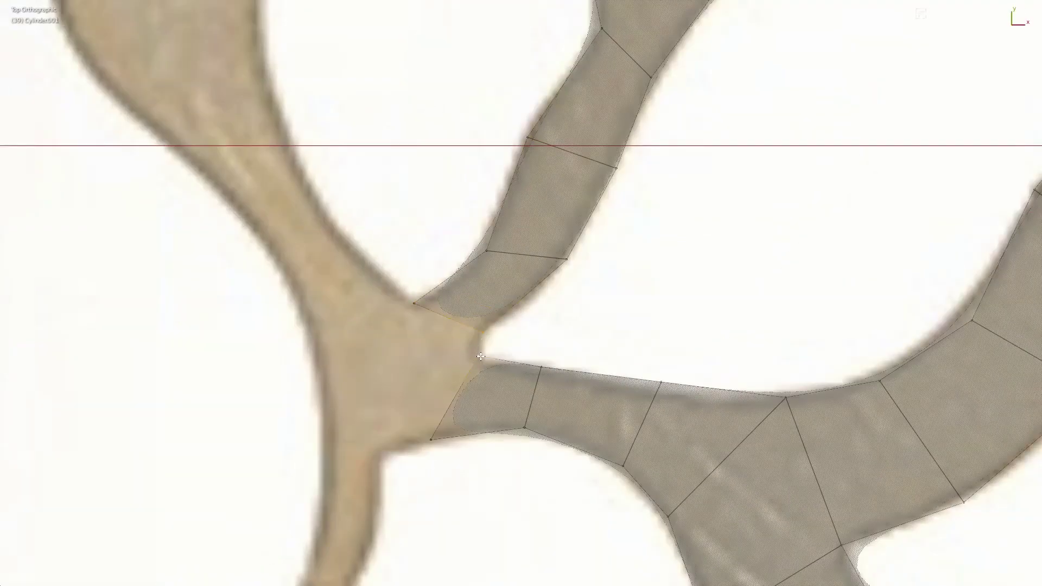
Fill the gap beside the new faces and move the junction vertex onto the branch outline.
key("f")
left_click(392, 444)
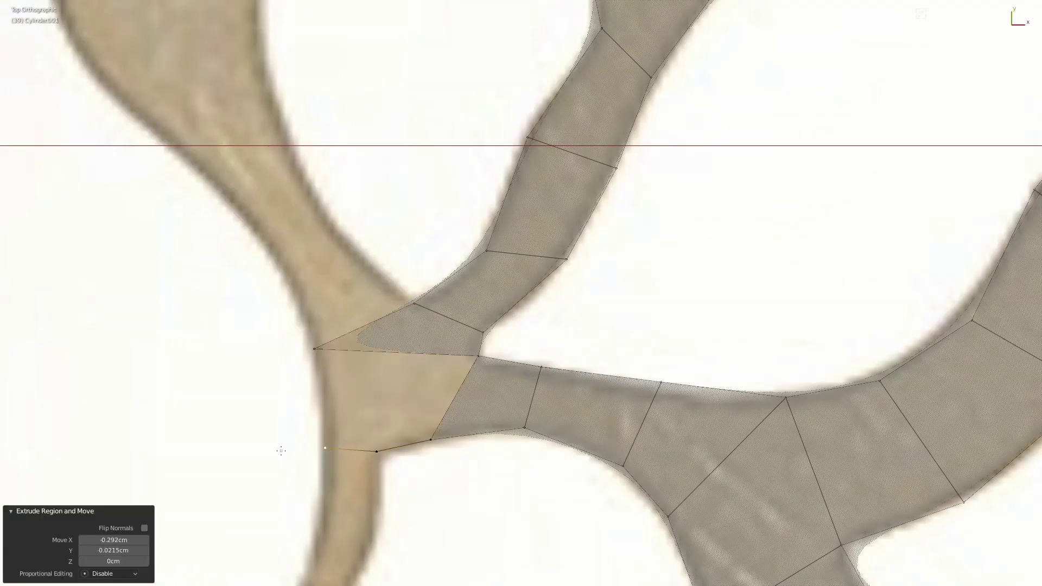
key("f")
scroll(472, 250, "down", 2)
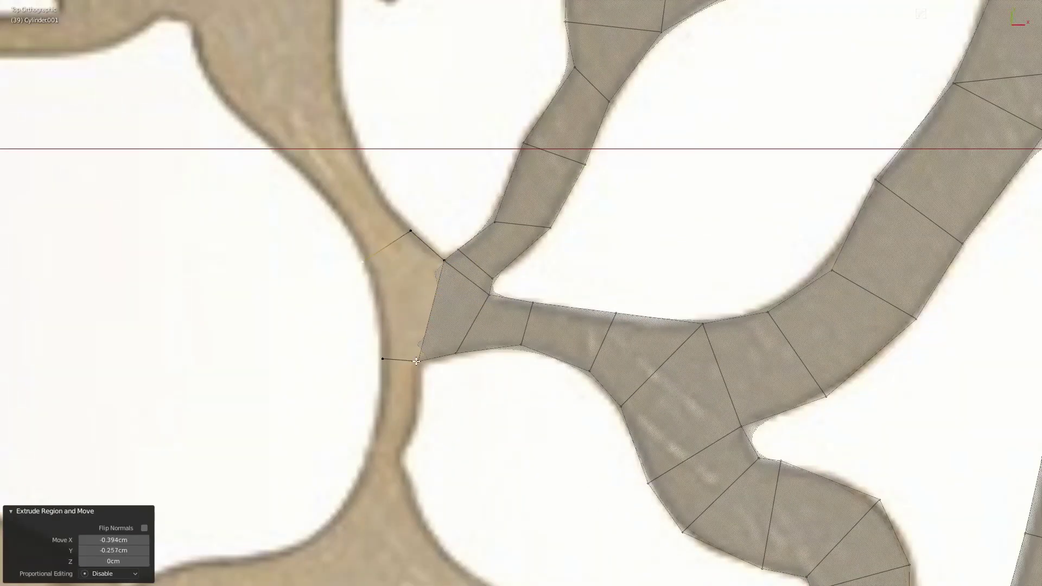
left_click(416, 396)
middle_click_drag(416, 396, 470, 368, "shift")
scroll(487, 302, "up", 1)
scroll(445, 415, "down", 2)
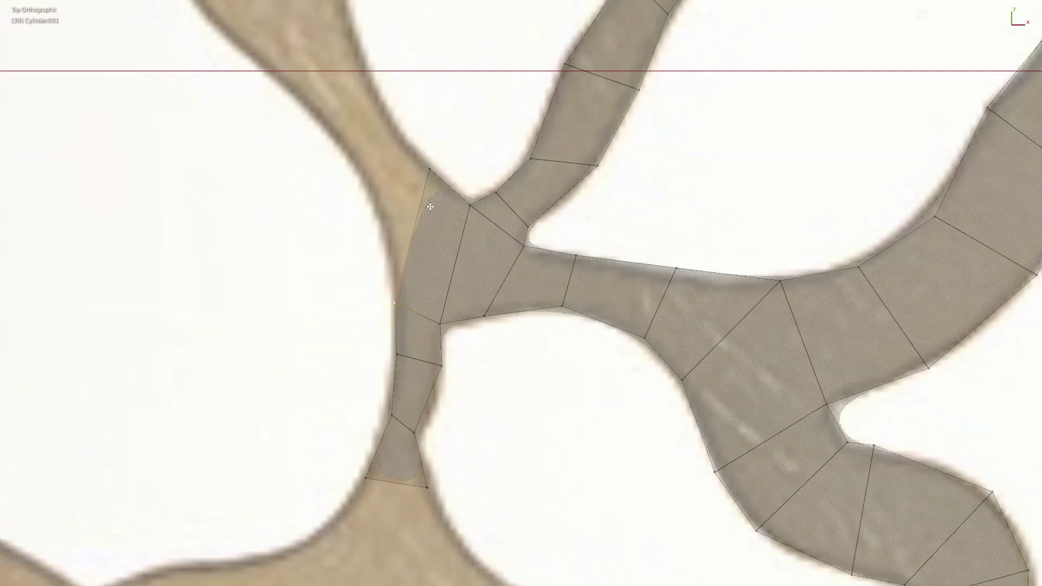
Extrude the branch upward and leftward, fitting the new vertices to the reference.
key("e")
scroll(429, 344, "up", 3)
key("g")
left_click(429, 345)
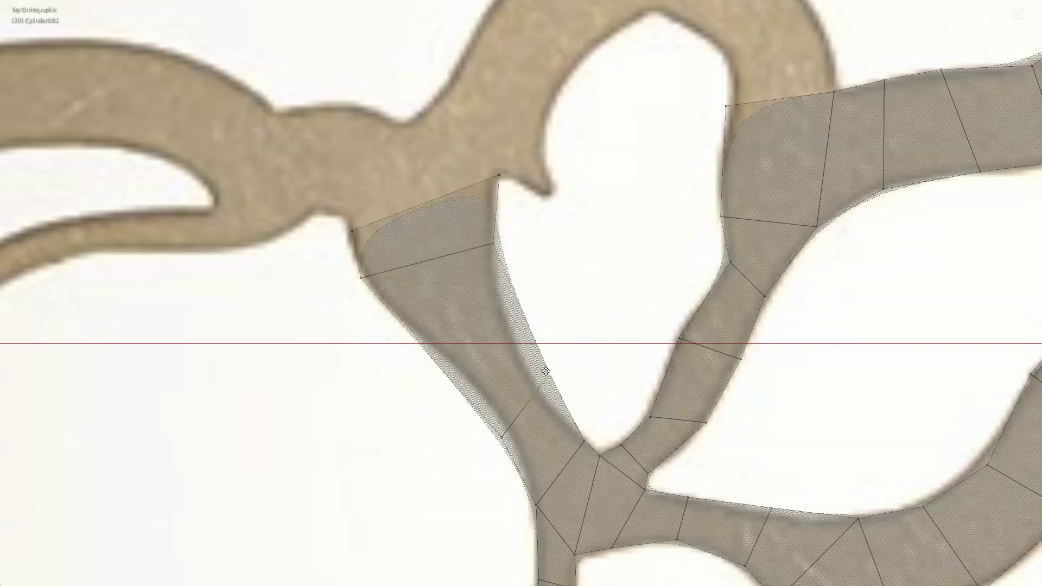
left_click(370, 311)
middle_click_drag(371, 311, 383, 353, "shift")
key("e")
left_click(406, 168)
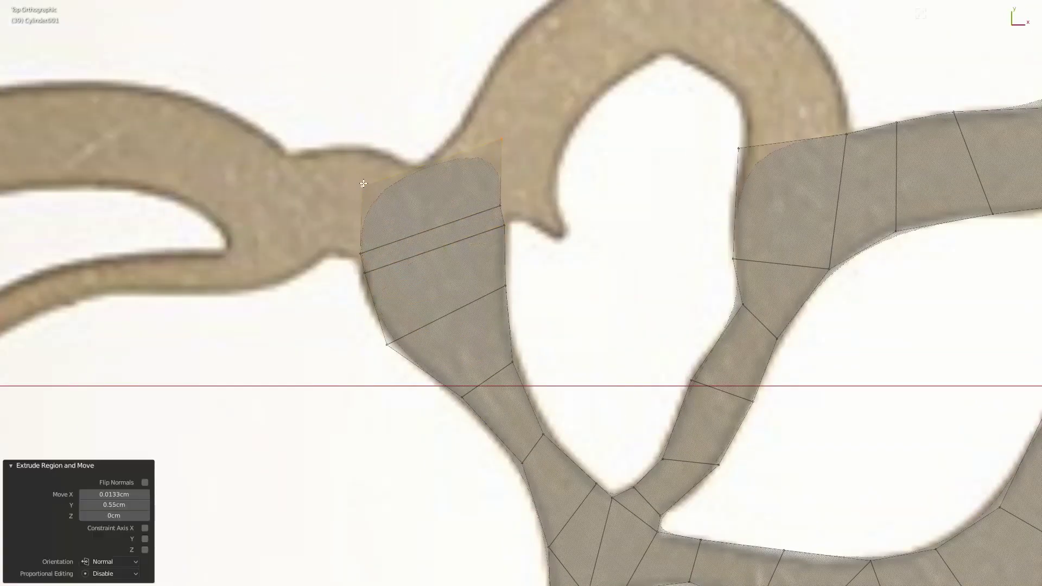
key("g")
left_click(272, 265)
Extrude a face from the upper-right edge around the arch top, cancelling stray transforms.
left_click(467, 186)
key("e")
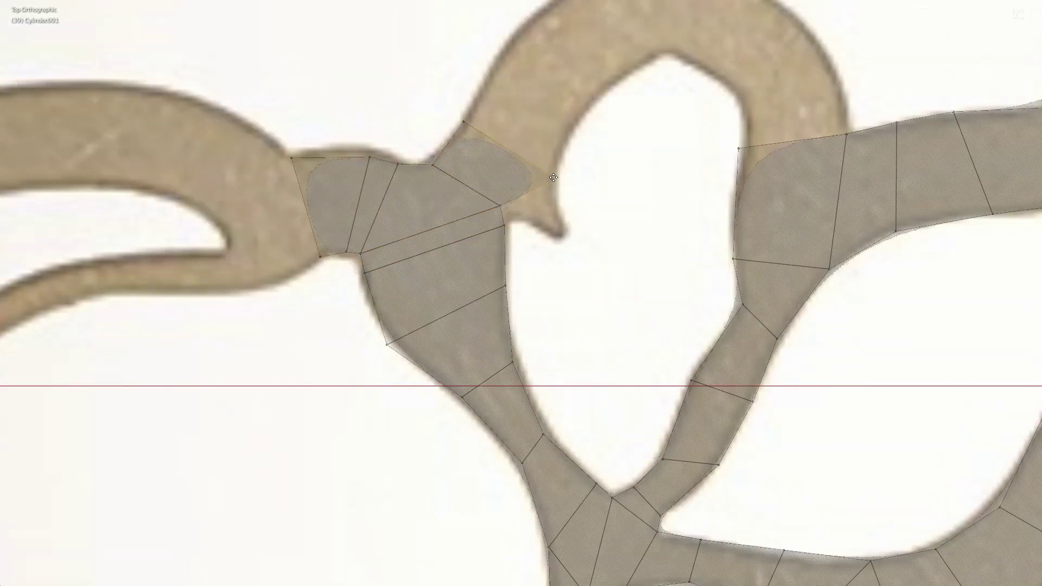
scroll(558, 204, "up", 3)
scroll(558, 204, "down", 3)
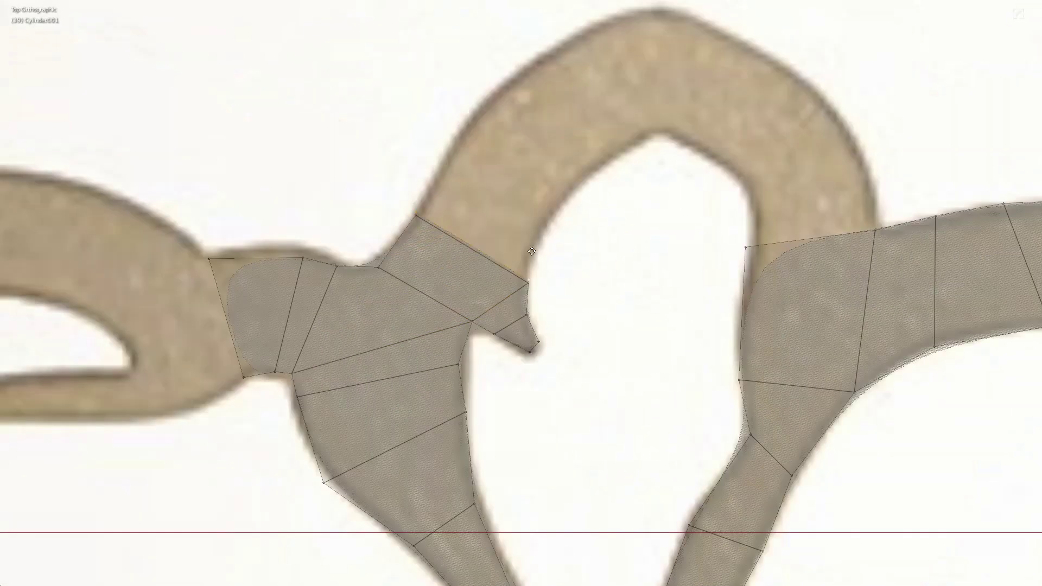
middle_click_drag(558, 204, 465, 372, "shift")
left_click(565, 156)
left_click(389, 252)
right_click(582, 228, "ctrl")
right_click(697, 289, "ctrl")
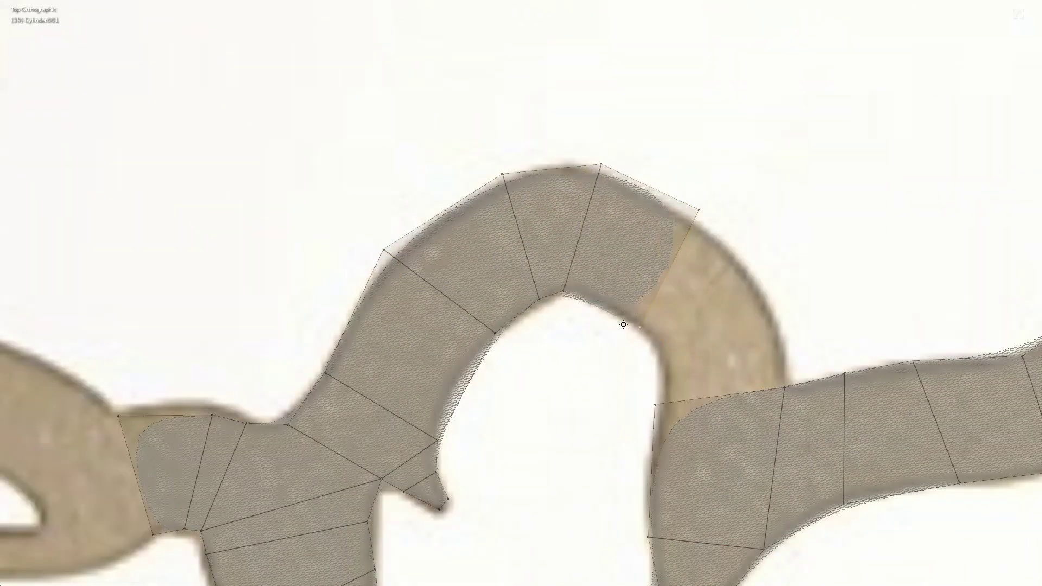
right_click(723, 396, "ctrl")
Place the last vertex to close the arch and add a loop cut across its face.
key("g")
left_click(688, 336)
scroll(725, 278, "down", 5)
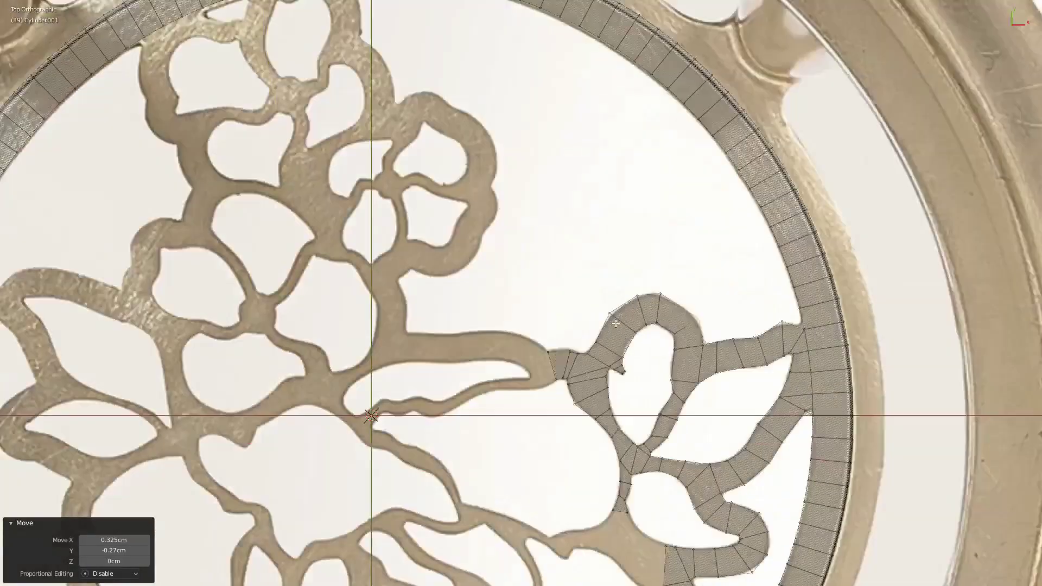
scroll(689, 309, "up", 4)
key("ctrl+r")
left_click(689, 309)
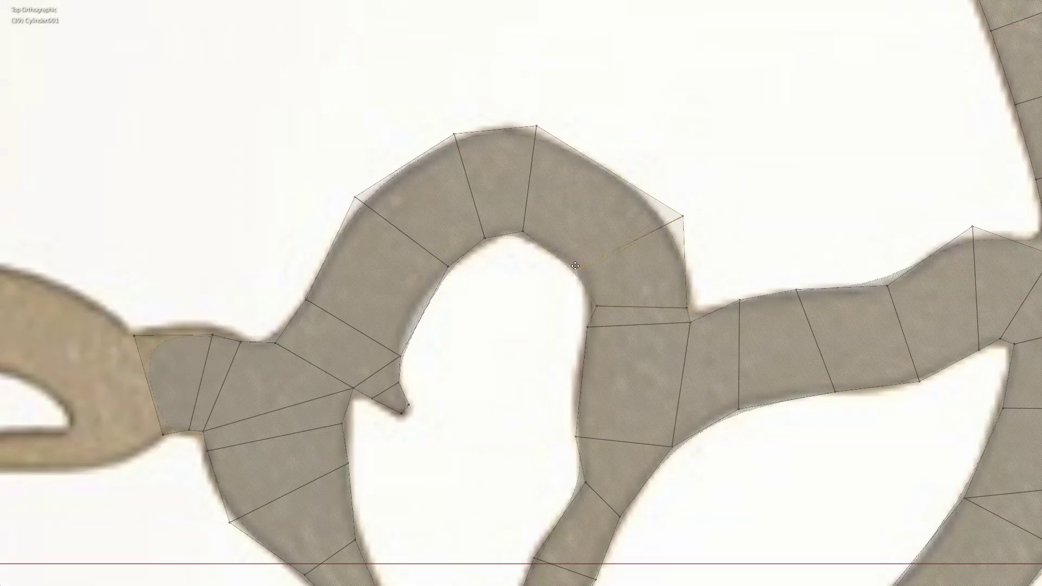
left_click(588, 482)
scroll(593, 416, "up", 2)
Extrude quads leftward from the mesh edge along the wavy left branch.
scroll(664, 441, "down", 8)
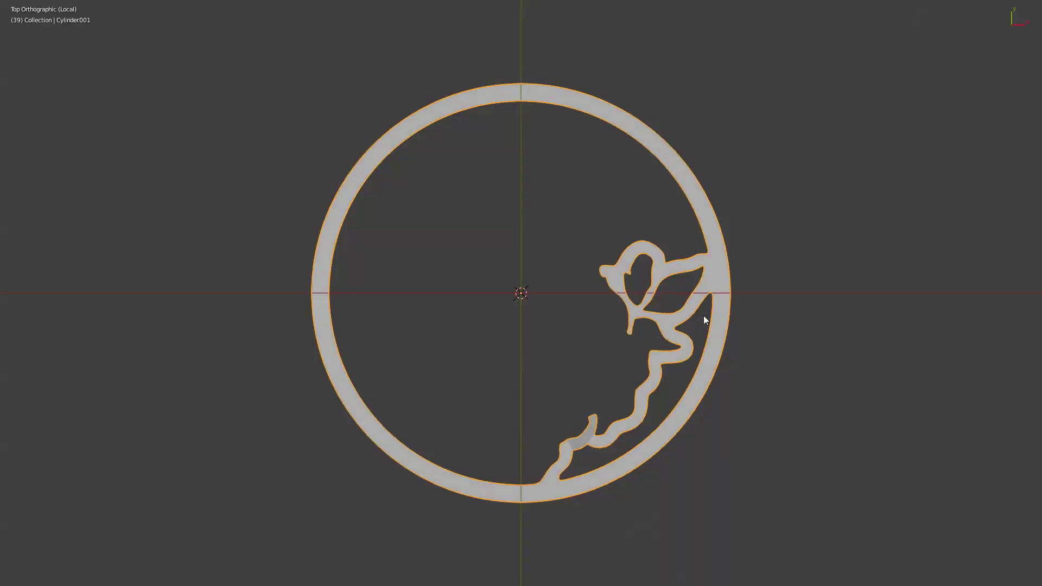
scroll(703, 314, "up", 5)
scroll(628, 215, "up", 2)
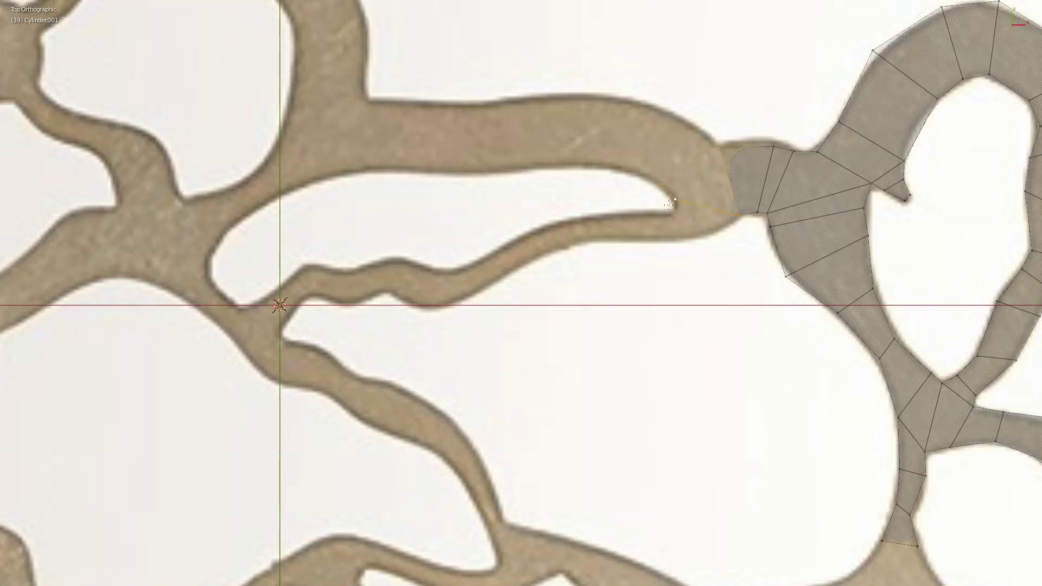
scroll(668, 204, "down", 2)
key("e")
left_click(646, 233)
key("e")
left_click(575, 255)
scroll(540, 301, "up", 2)
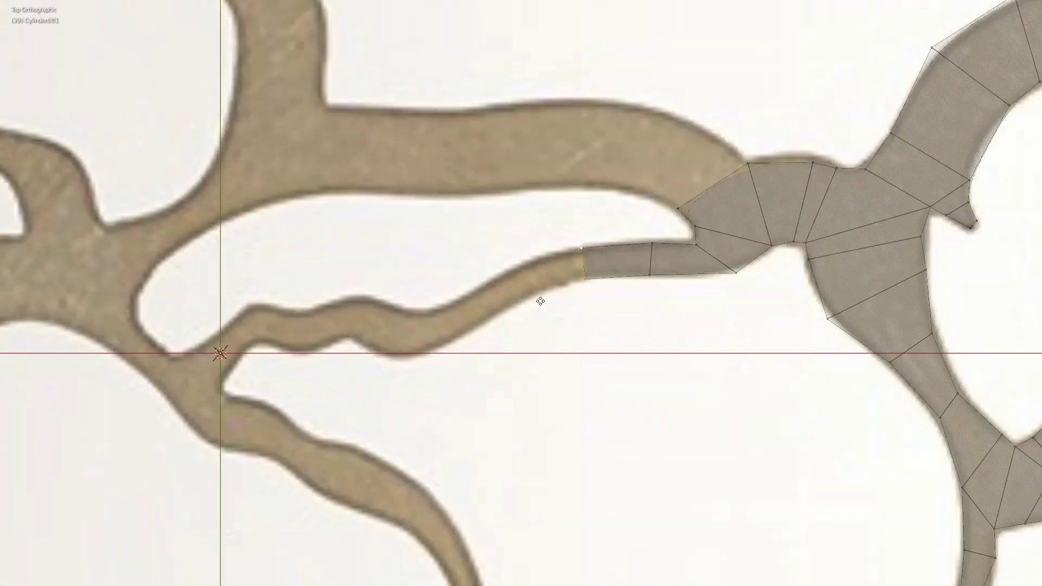
key("e")
left_click(491, 293)
Continue extruding segments further left, then shorten the end face.
scroll(521, 303, "up", 2)
key("e")
left_click(524, 373)
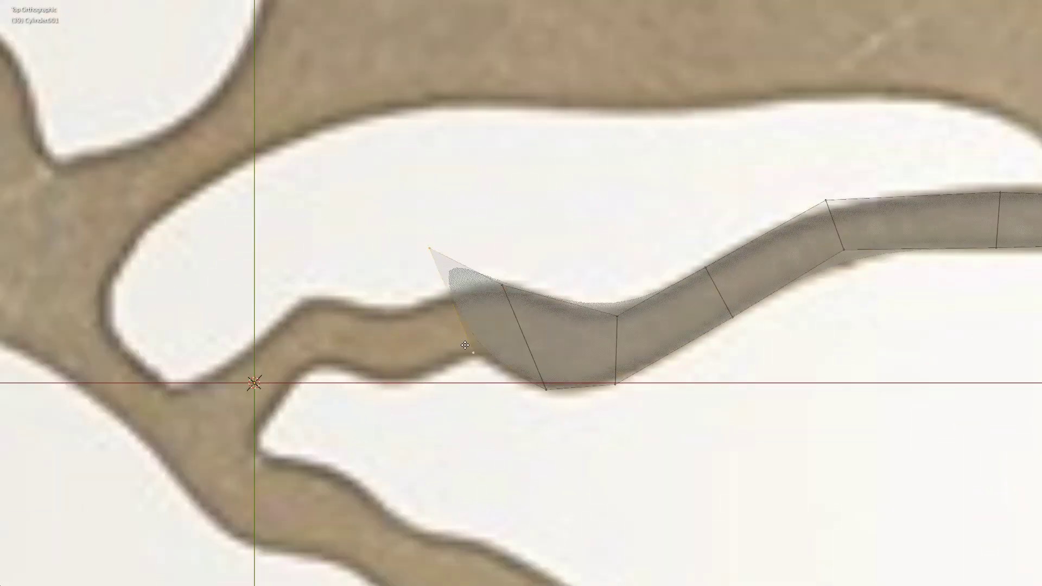
left_click(465, 345)
key("e")
left_click(304, 380)
right_click(299, 285)
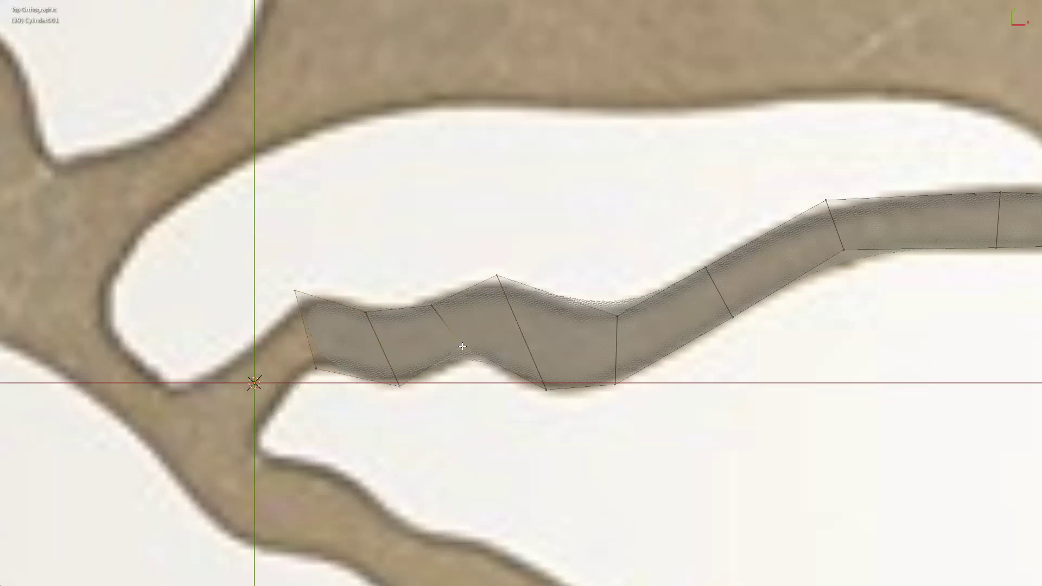
Extrude segments down-left along the branch and move the end vertices into place.
key("e")
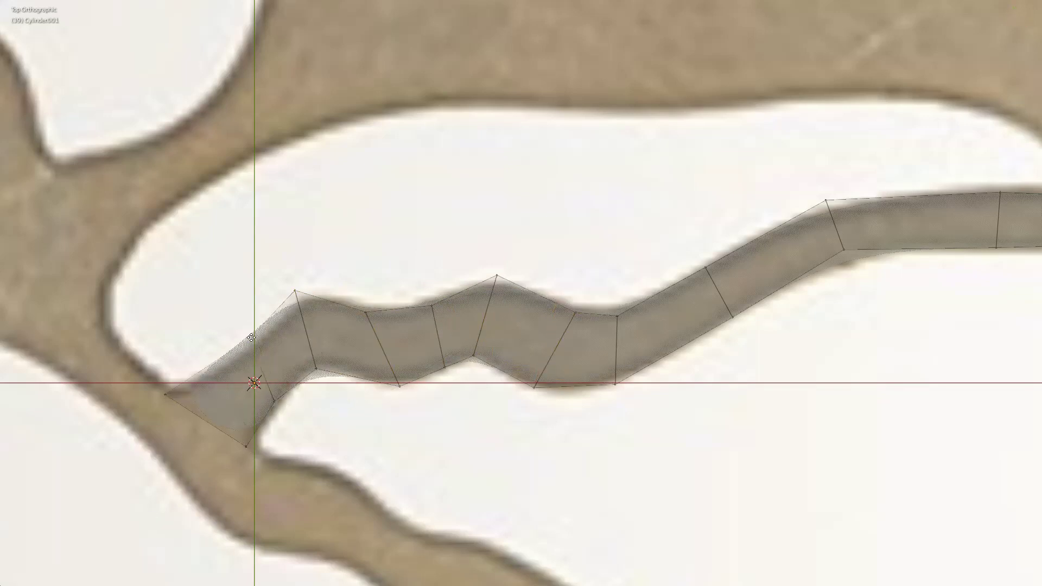
left_click(163, 412)
middle_click_drag(173, 434, 186, 394, "shift")
key("e")
left_click(366, 495)
key("e")
left_click(412, 491)
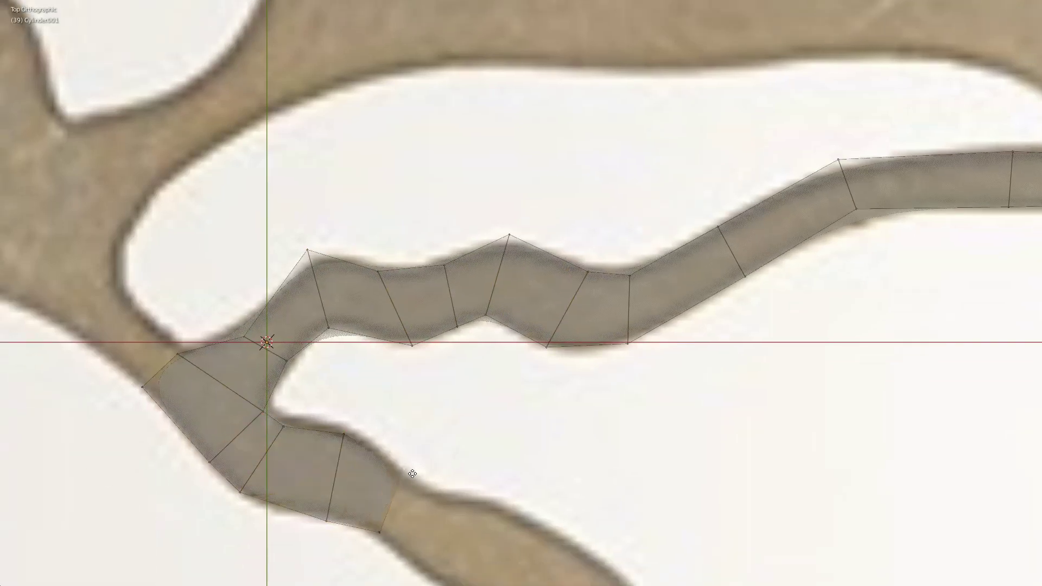
middle_click_drag(440, 506, 378, 350, "shift")
key("g")
left_click(378, 349)
Extrude the branch end onto the lower branch and trace along it.
middle_click_drag(440, 342, 454, 244, "shift")
key("e")
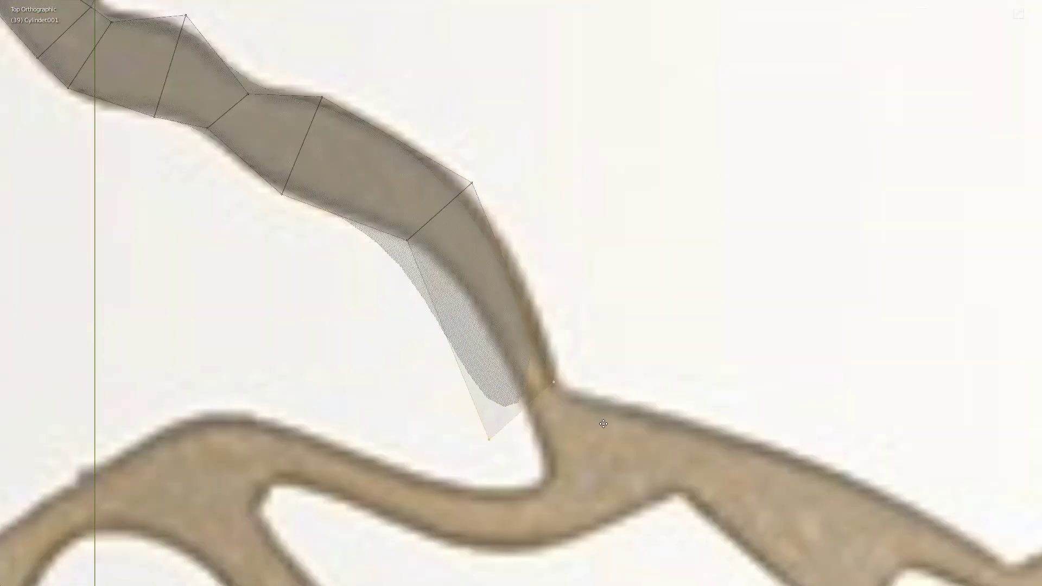
left_click(449, 351)
left_click(424, 407)
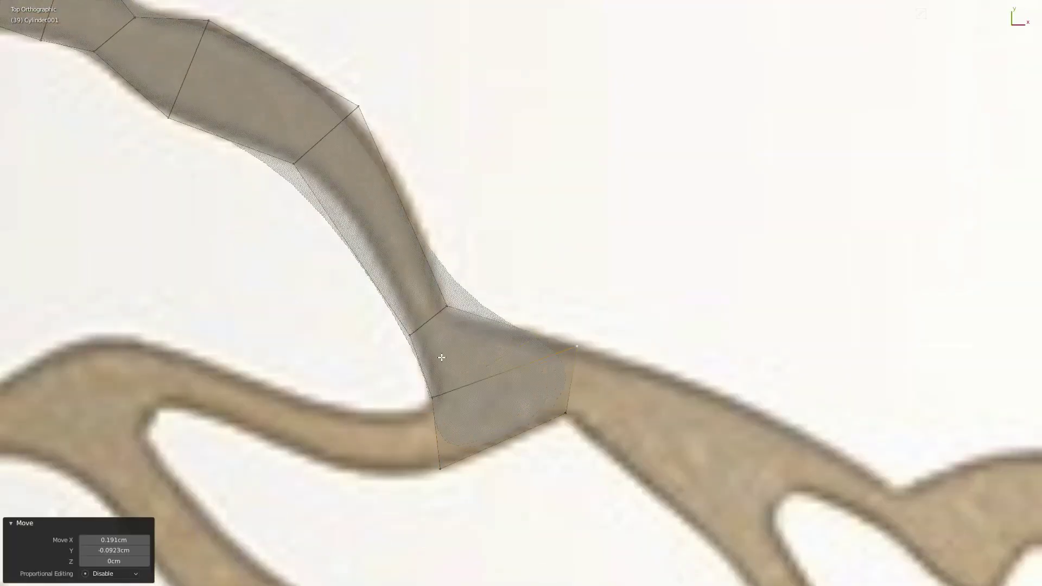
key("e")
left_click(424, 376)
middle_click_drag(424, 375, 326, 301, "shift")
key("e")
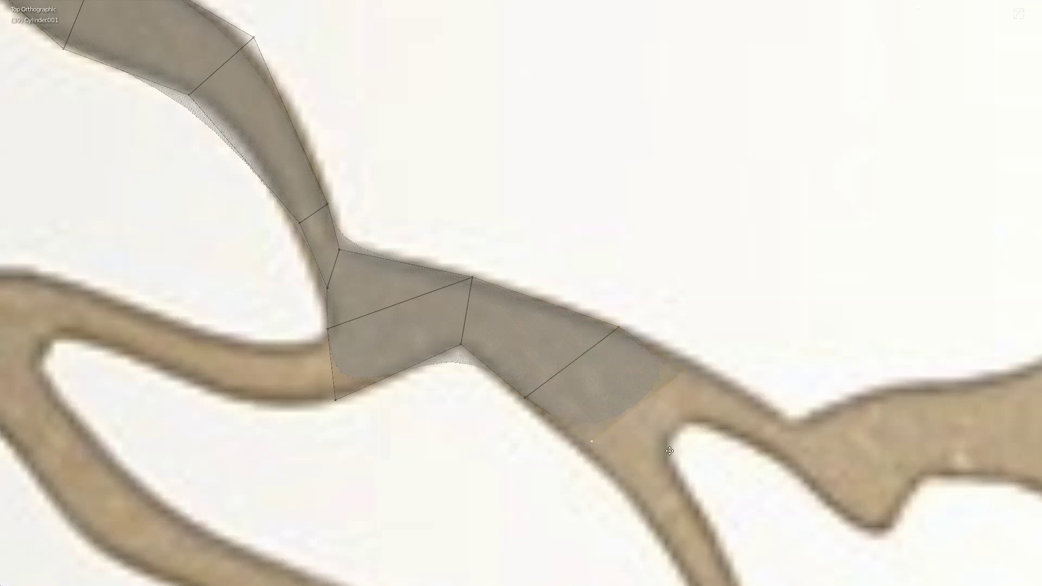
left_click(619, 380)
middle_click_drag(619, 379, 479, 280, "shift")
key("e")
left_click(589, 375)
scroll(588, 375, "down", 2)
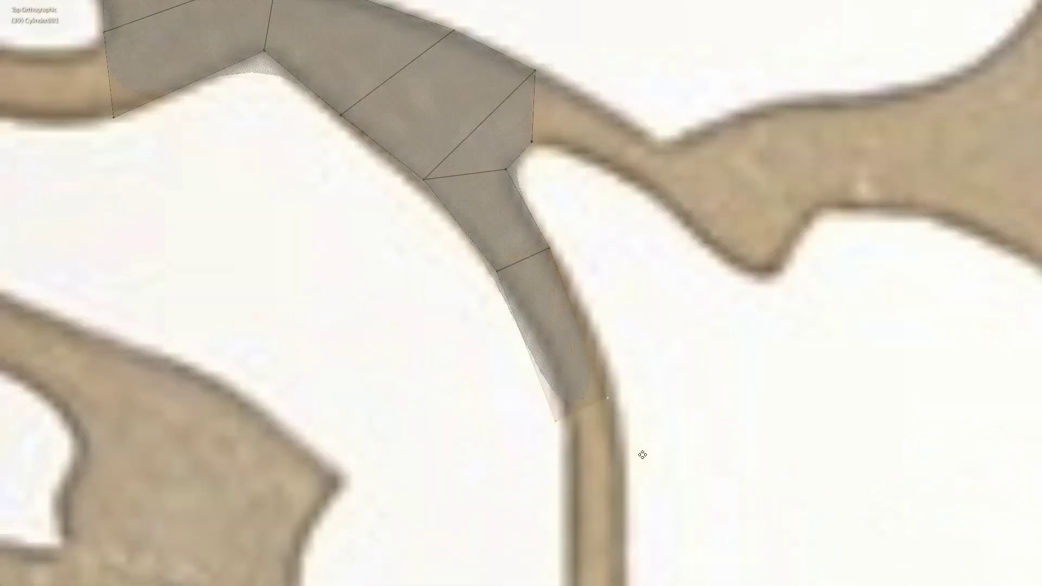
Reposition the branch tip vertices and reshape the lower diamond segment to match the reference.
middle_click_drag(641, 453, 514, 383, "shift")
key("g")
left_click(623, 476)
scroll(623, 477, "up", 2)
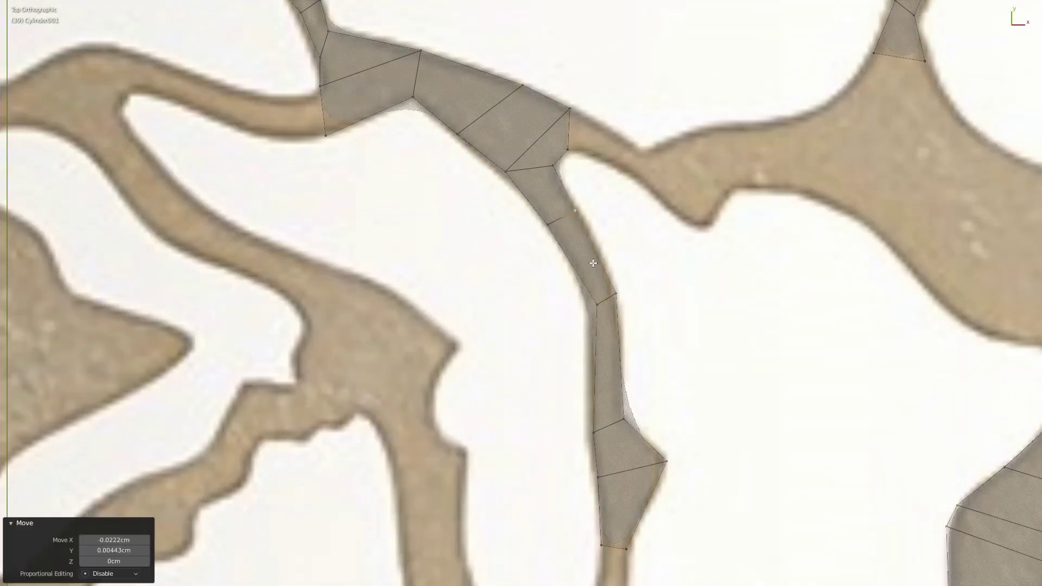
scroll(592, 264, "up", 2)
key("g")
left_click(589, 374)
middle_click_drag(703, 416, 746, 210, "shift")
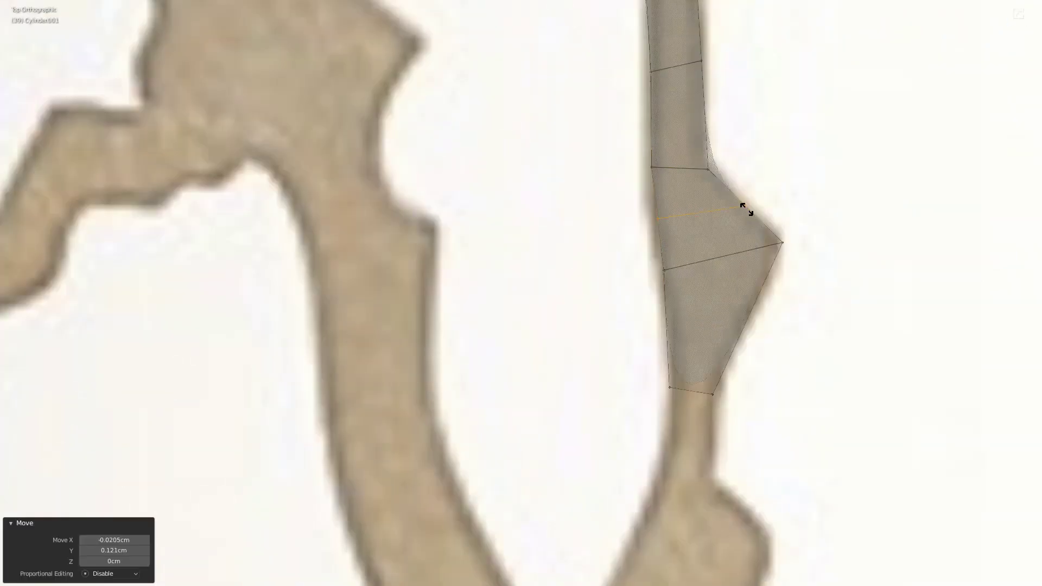
left_click(713, 169)
scroll(670, 238, "down", 2)
Extrude new segments from the junction along the right branch strand.
middle_click_drag(670, 298, 639, 345, "shift")
key("e")
left_click(771, 255)
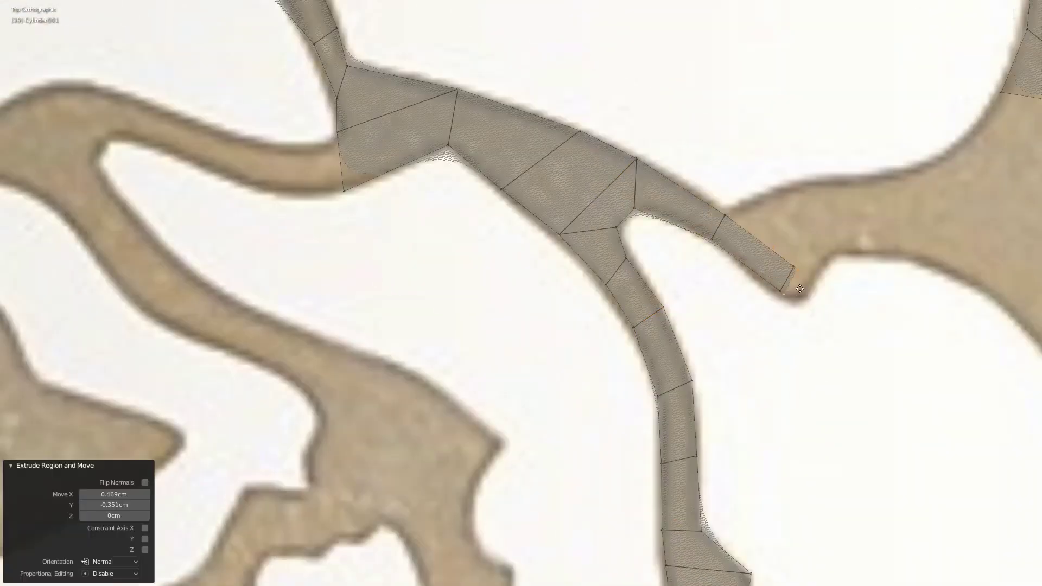
key("g")
left_click(941, 153)
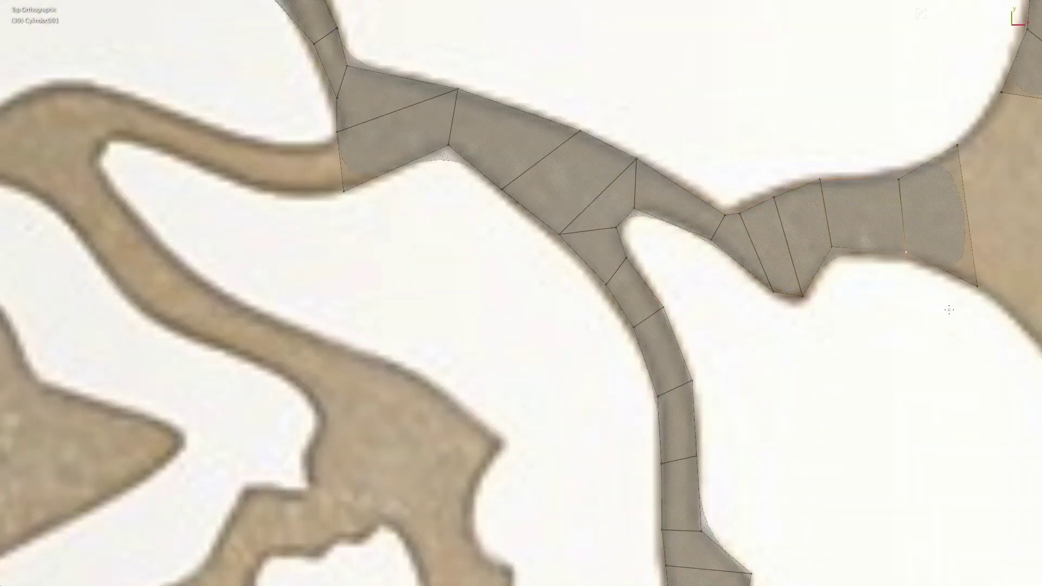
middle_click_drag(948, 310, 641, 337, "shift")
key("e")
left_click(752, 233)
key("e")
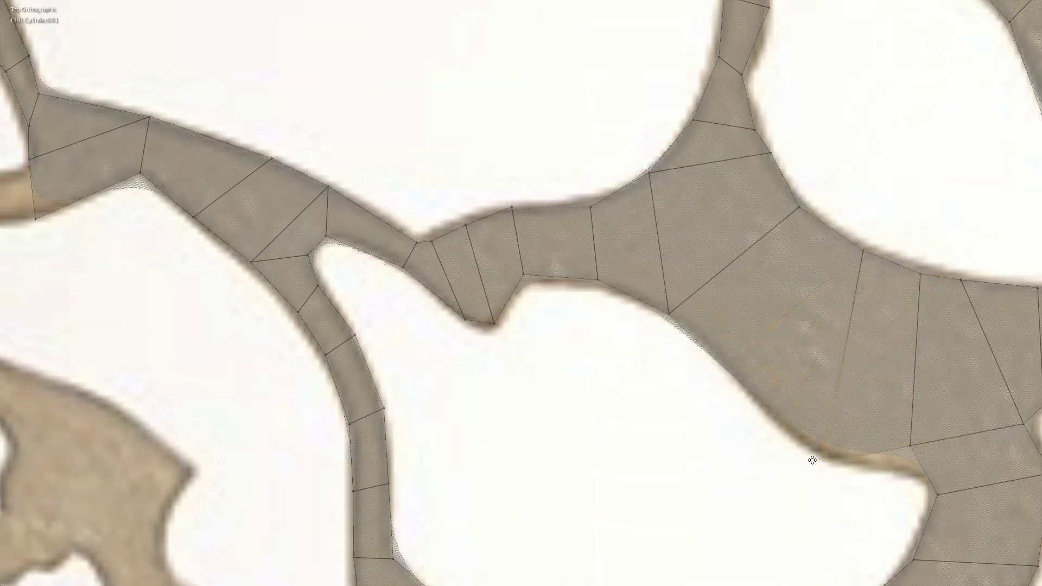
middle_click_drag(812, 460, 629, 405, "shift")
left_click(837, 239)
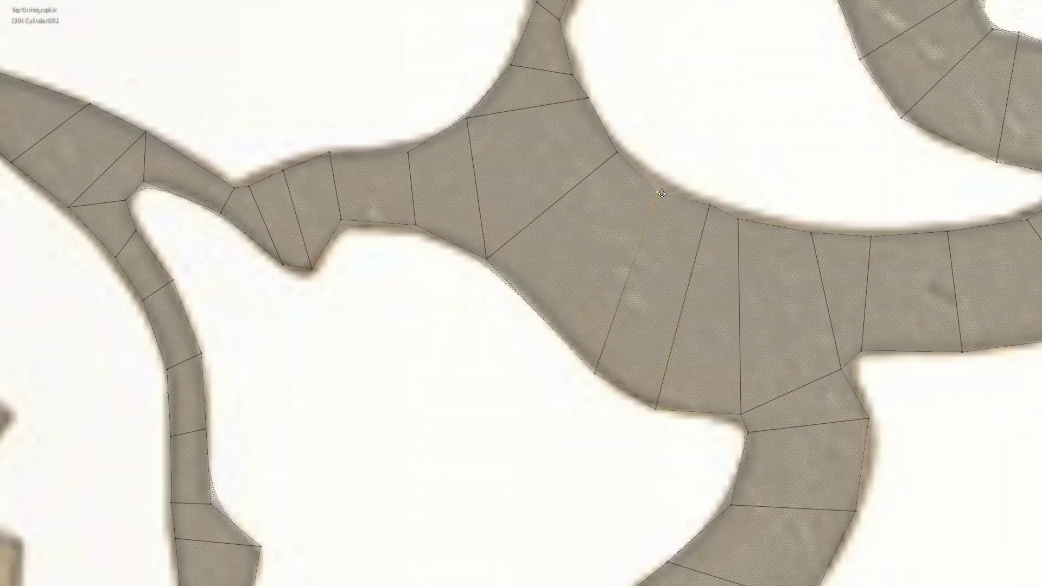
middle_click_drag(896, 242, 688, 292, "shift")
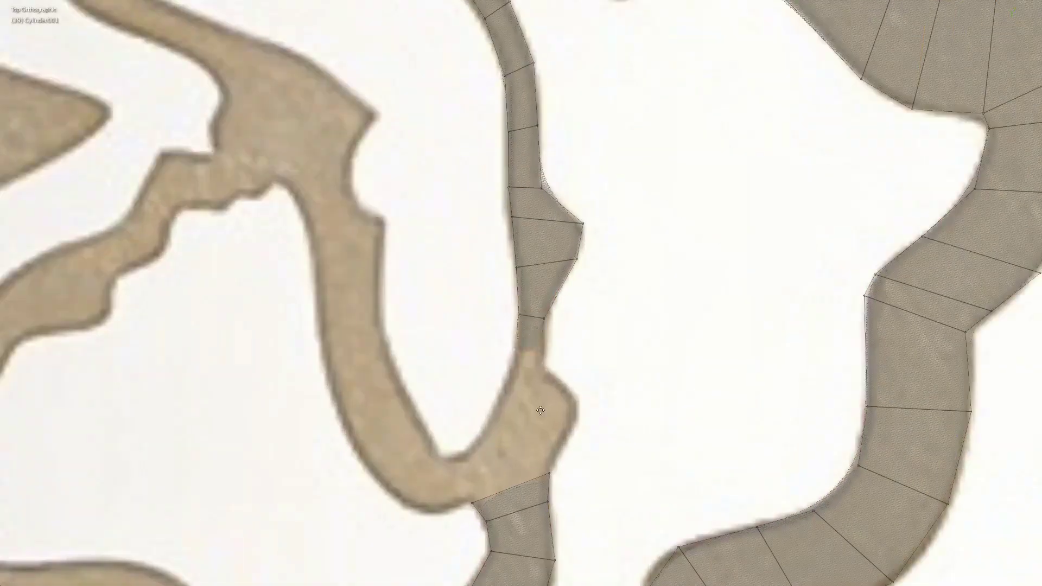
Add a centred edge loop across the strand and reposition the selected vertices.
left_click(509, 454)
right_click(509, 454)
scroll(509, 454, "up", 3)
key("g")
left_click(584, 404)
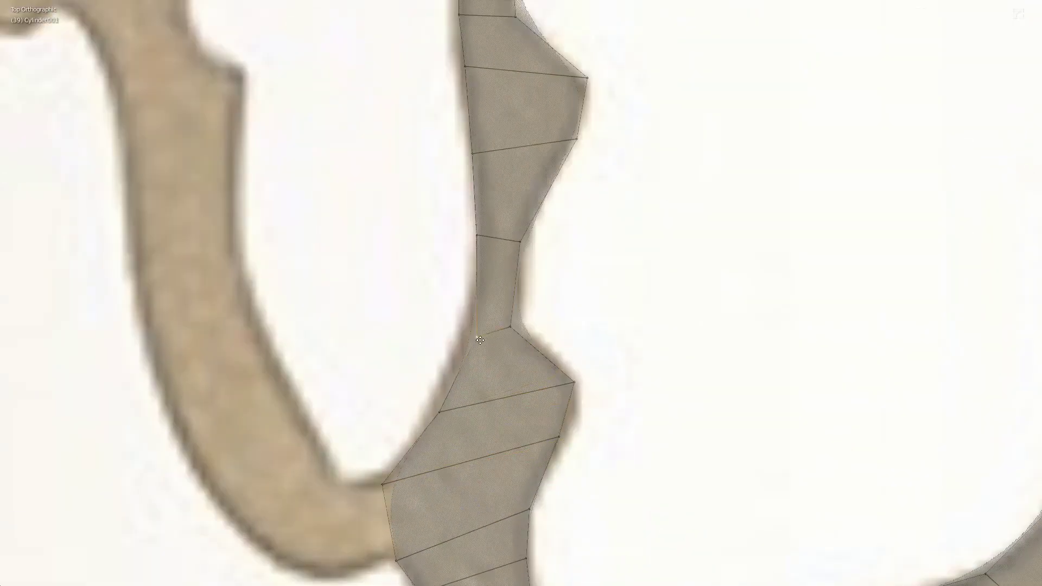
scroll(480, 341, "down", 3)
Extrude faces along the upper strand and fit them to the reference outline.
key("e")
left_click(418, 349)
key("g")
left_click(353, 286)
scroll(463, 367, "down", 2)
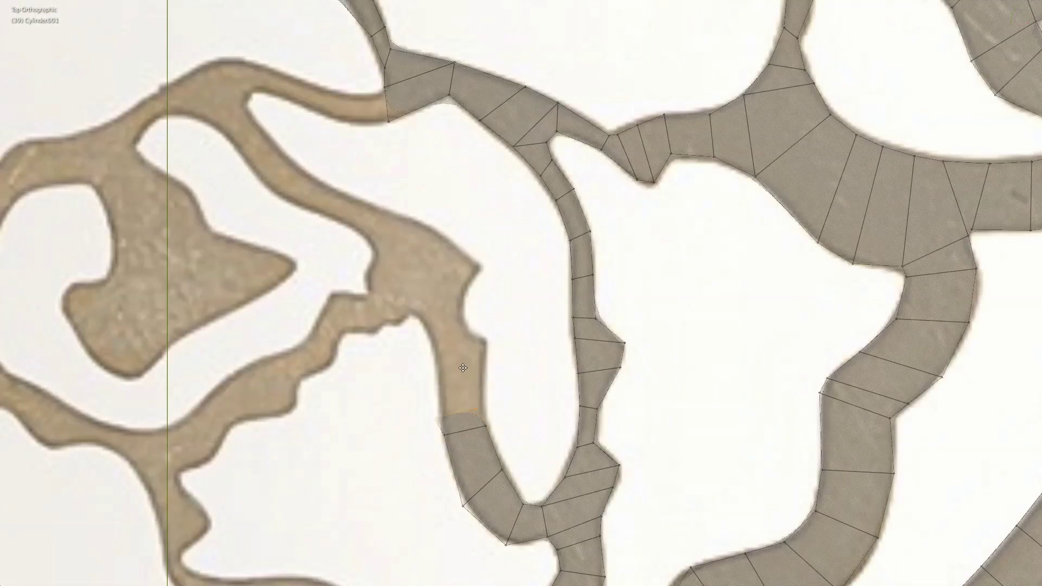
left_click(476, 332)
scroll(476, 333, "up", 3)
key("e")
left_click(376, 302)
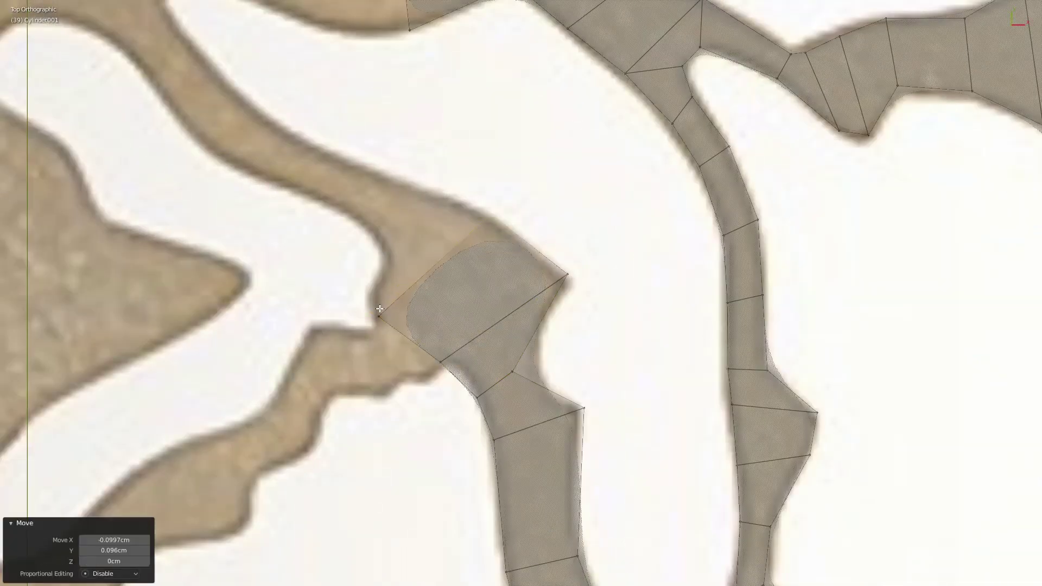
key("g")
left_click(418, 229)
middle_click_drag(418, 229, 484, 299, "shift")
Extrude the strand tip further left and down-left following the curl.
key("e")
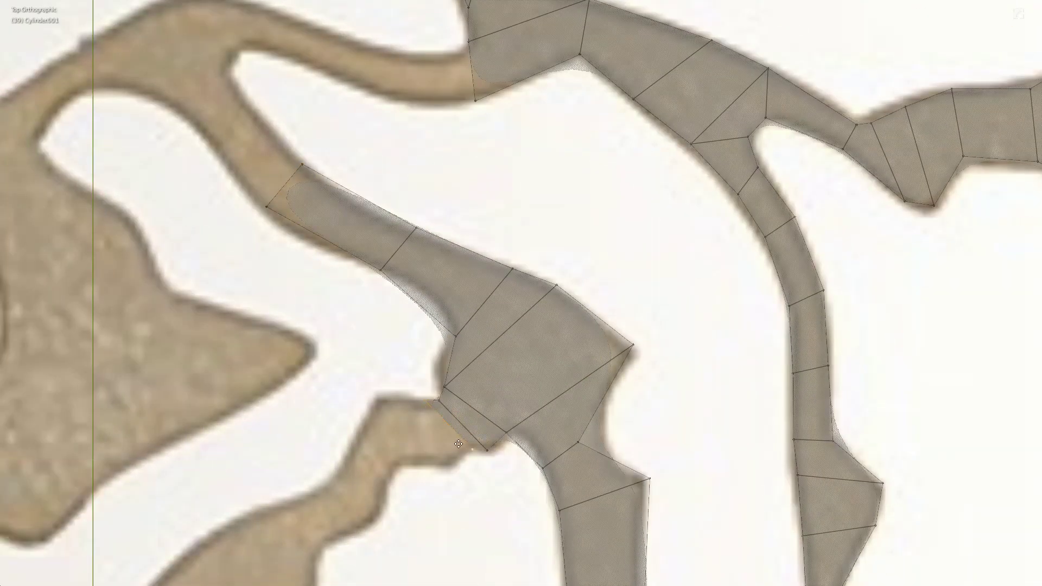
left_click(426, 437)
key("e")
left_click(446, 464)
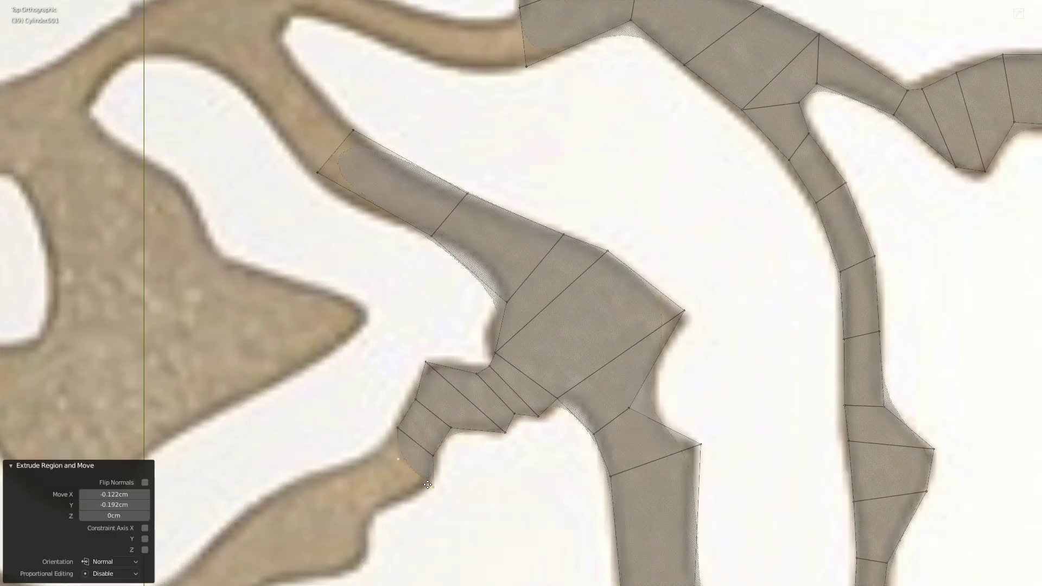
middle_click_drag(446, 464, 760, 244, "shift")
key("e")
scroll(644, 334, "down", 3)
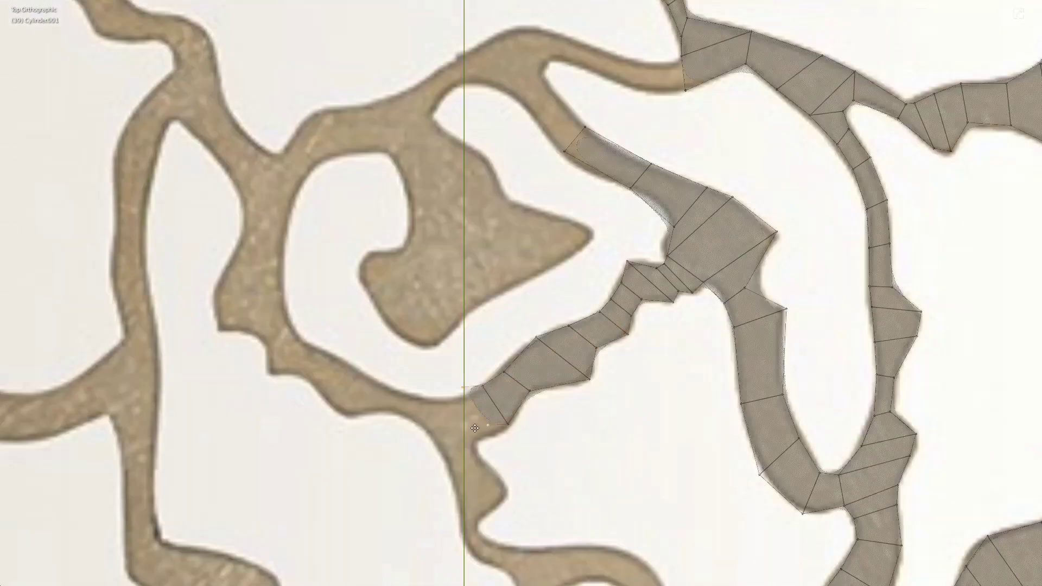
scroll(435, 424, "up", 3)
key("e")
left_click(276, 293)
middle_click_drag(276, 293, 388, 305, "shift")
Extrude two more faces up-left along the curling strand.
key("e")
left_click(316, 255)
key("e")
left_click(267, 226)
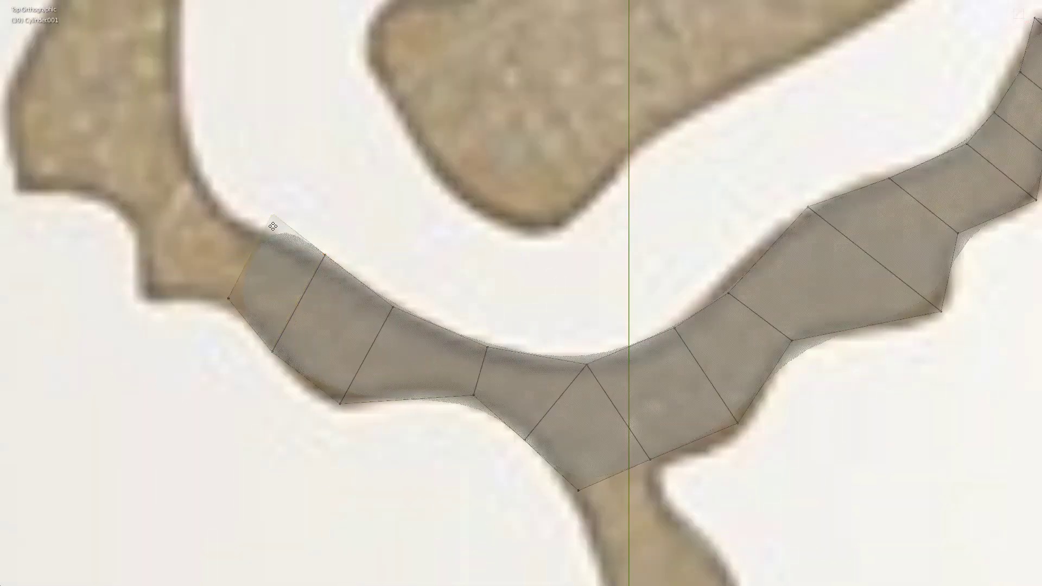
scroll(268, 225, "down", 2)
middle_click_drag(368, 361, 624, 431, "shift")
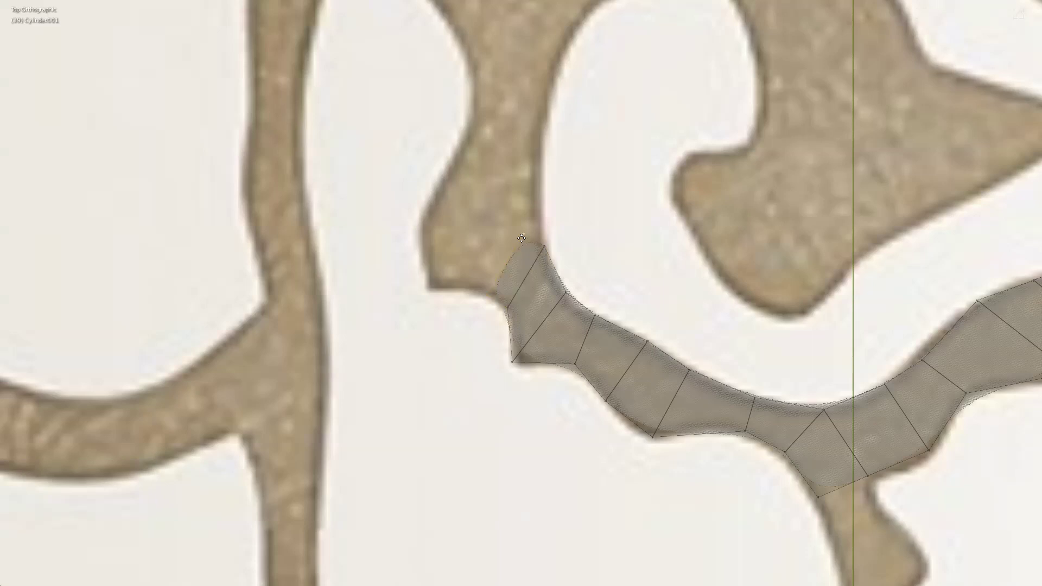
scroll(636, 328, "down", 1)
Extrude faces upward along the path and nudge the top face into place.
key("e")
left_click(354, 347)
scroll(353, 347, "down", 2)
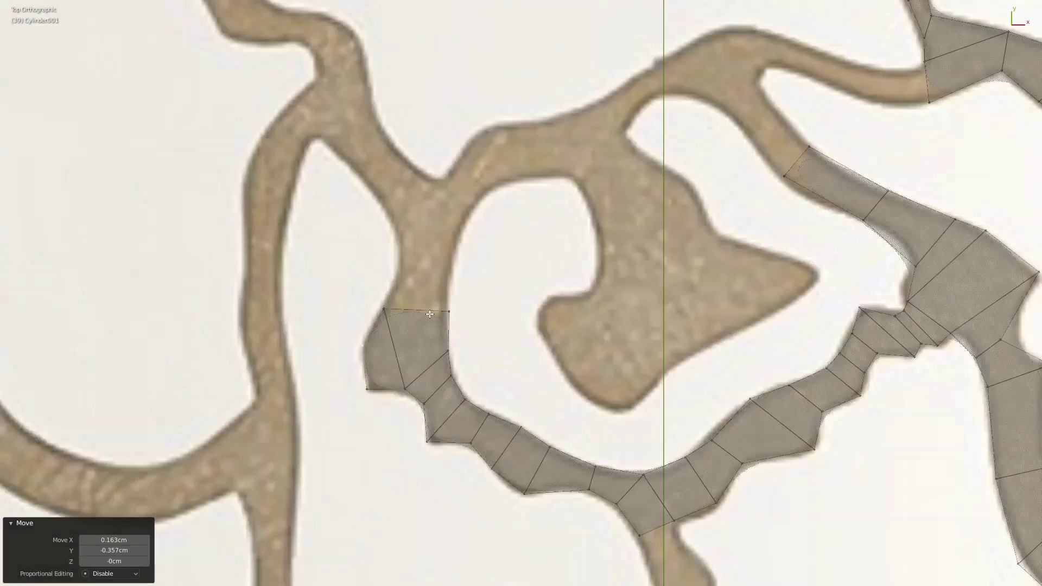
scroll(495, 318, "up", 3)
key("e")
left_click(446, 221)
key("g")
scroll(447, 337, "up", 4)
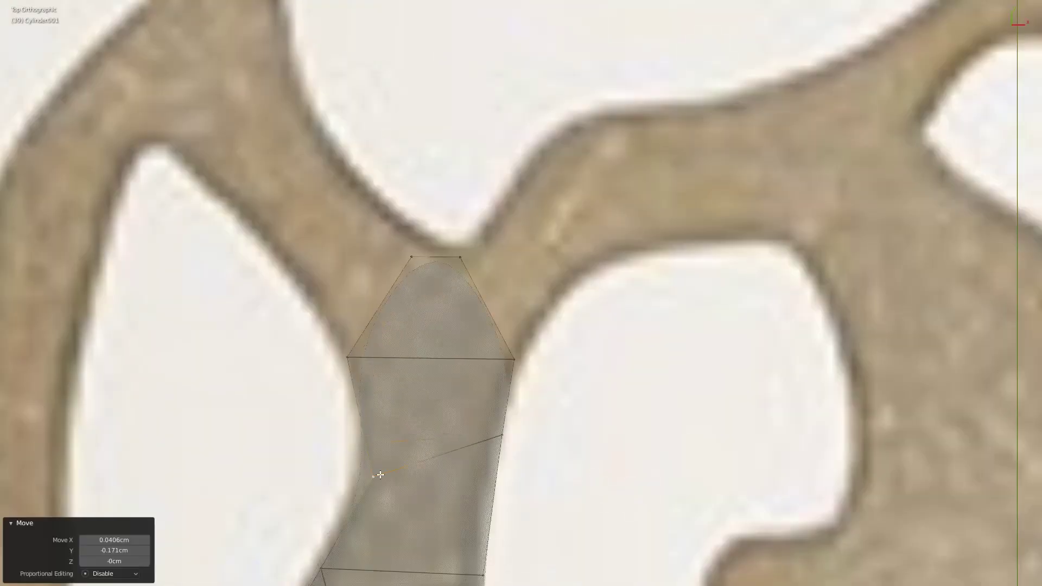
scroll(380, 475, "down", 2)
Extrude a series of segments up and right along the right branch.
key("e")
left_click(488, 282)
key("e")
left_click(535, 213)
key("e")
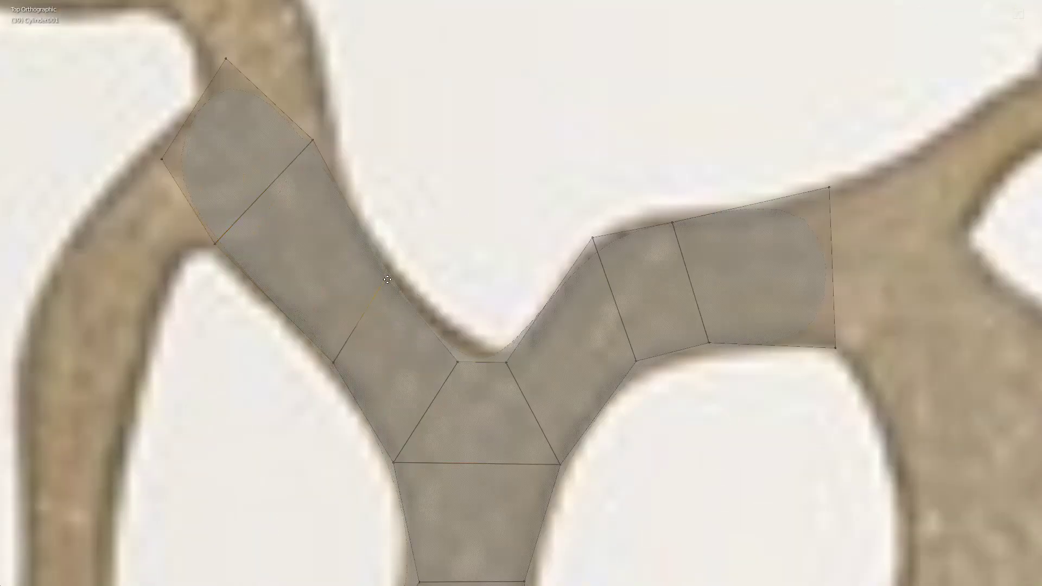
left_click(387, 279)
scroll(386, 279, "down", 2)
key("e")
left_click(678, 304)
Adjust the right branch tip vertices and extrude a new tip edge.
key("e")
left_click(771, 228)
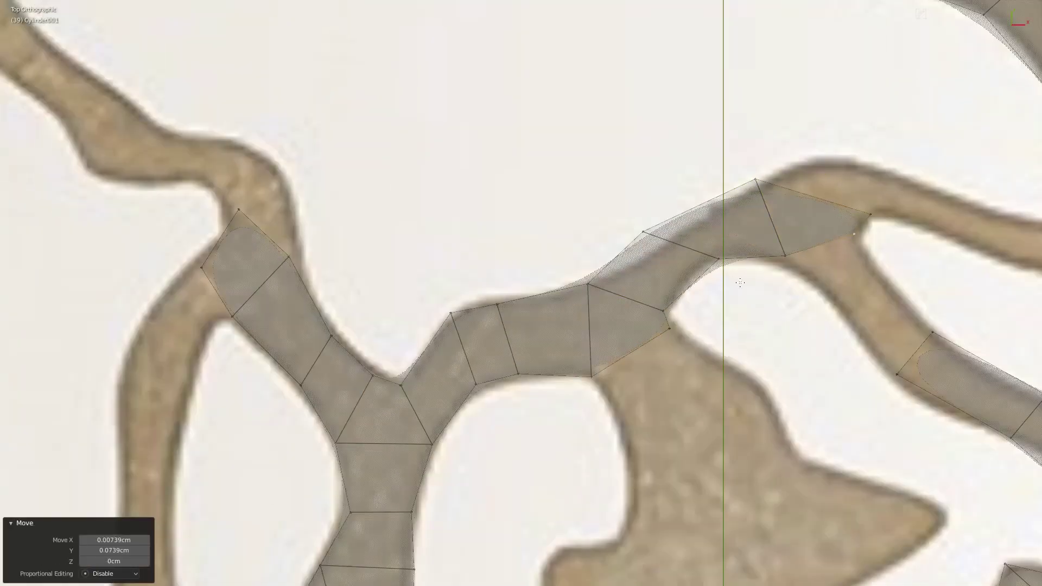
scroll(658, 241, "down", 2)
scroll(658, 240, "up", 3)
key("g")
left_click(759, 174)
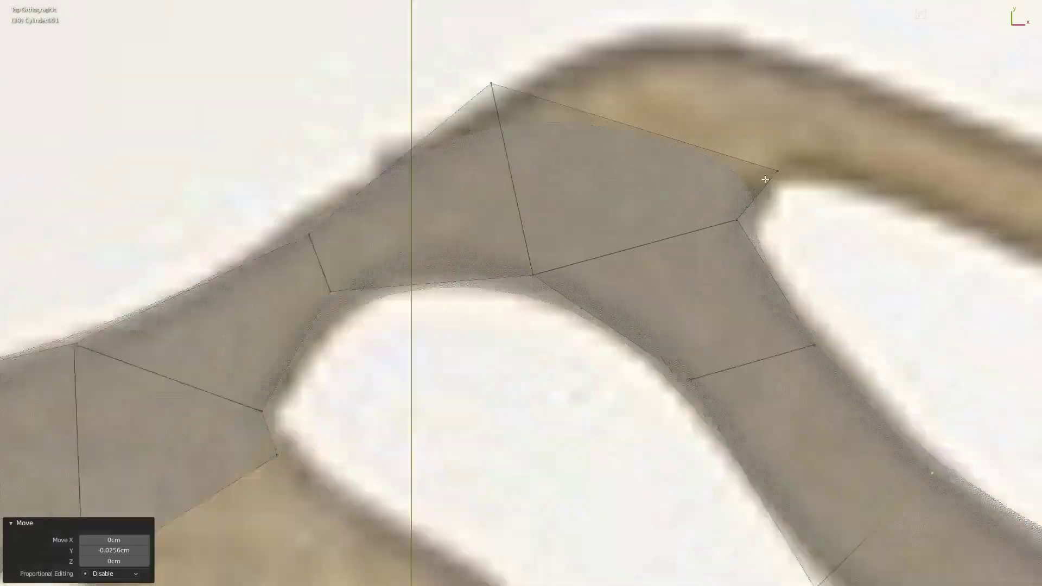
scroll(610, 189, "down", 2)
key("e")
left_click(596, 297)
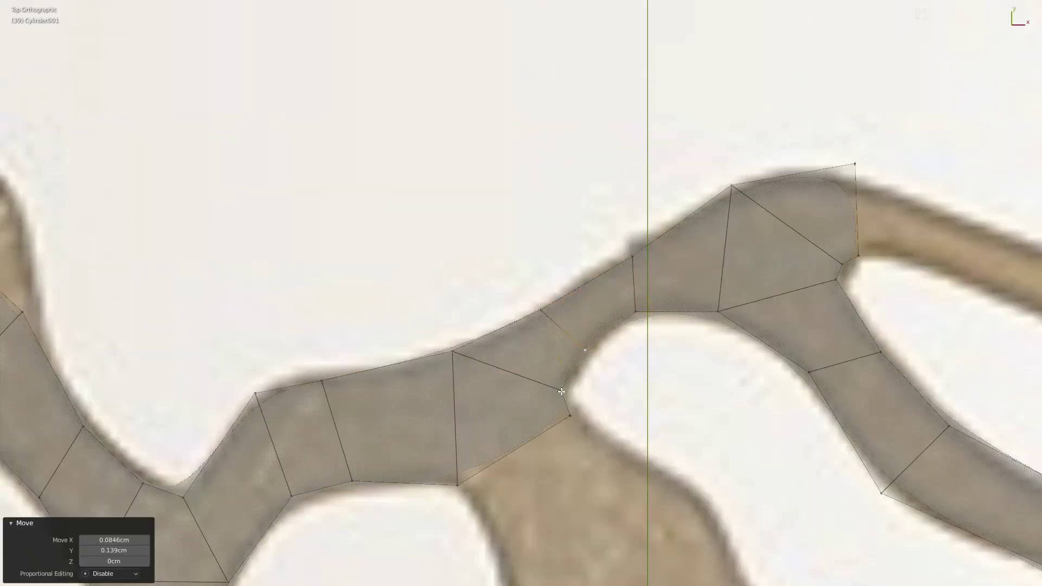
Extrude the tip edge further along the strand.
middle_click_drag(544, 320, 544, 299, "shift")
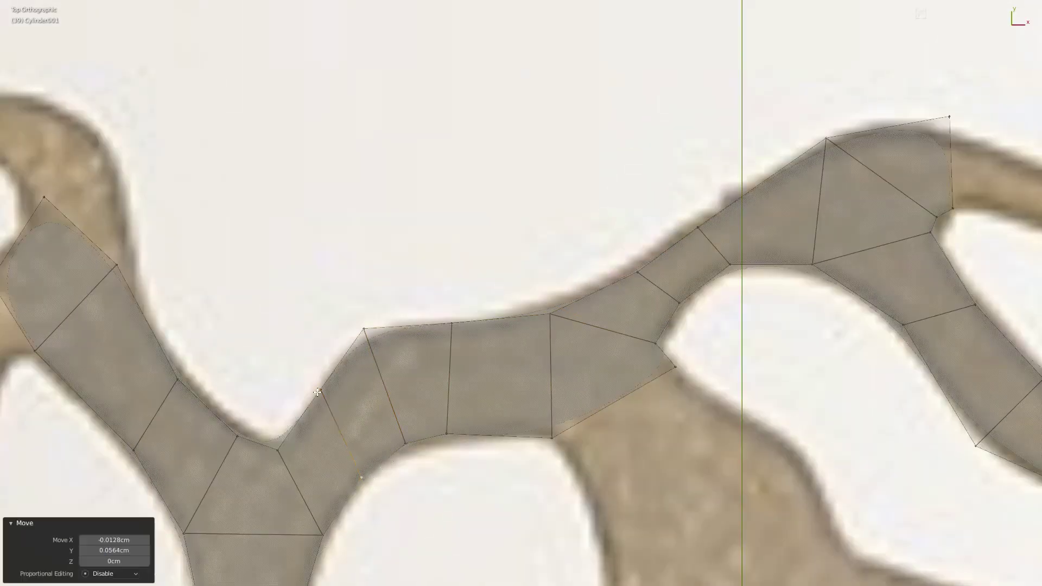
key("e")
scroll(362, 466, "down", 2)
scroll(524, 353, "up", 2)
left_click(524, 353)
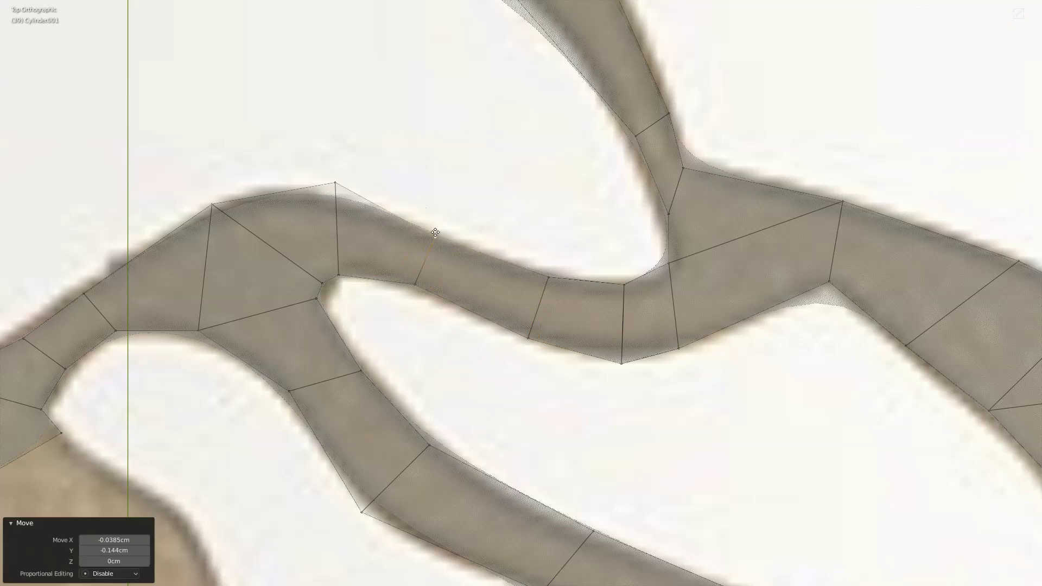
Knife-cut a new edge across the junction face to the diagonal edge.
right_click(217, 188)
scroll(728, 320, "up", 1)
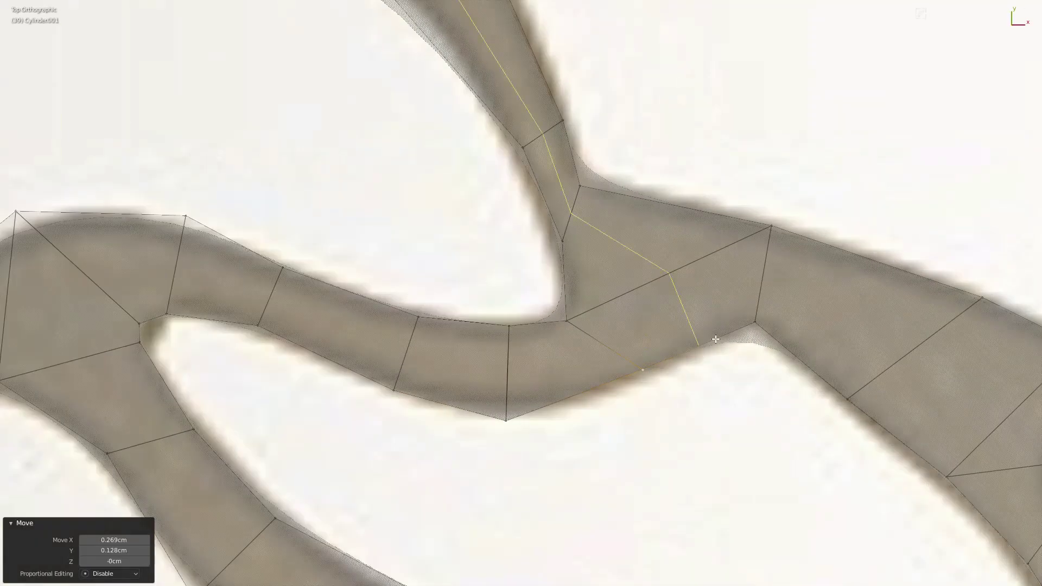
left_click(699, 339)
left_click(665, 271)
key("Return")
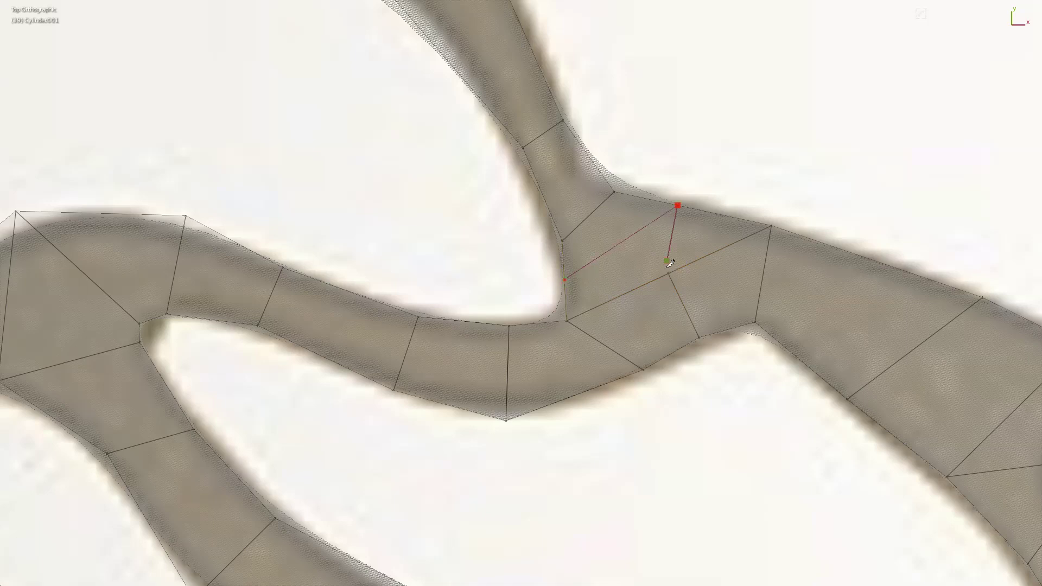
Merge the selected junction vertices and move the merged vertex onto the outline.
right_click(678, 210)
left_click(678, 210)
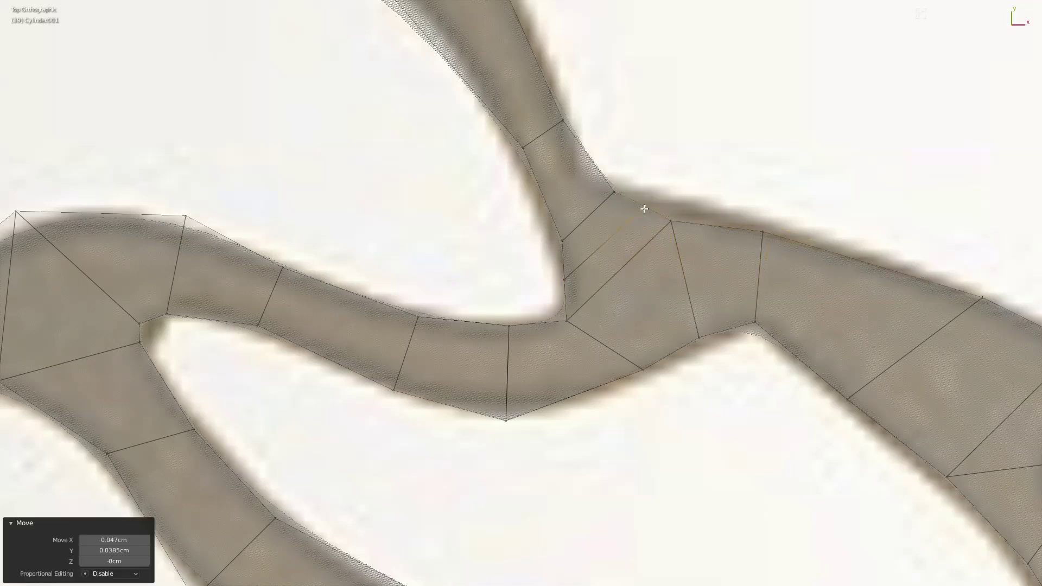
key("g")
scroll(537, 377, "down", 5)
scroll(537, 377, "up", 3)
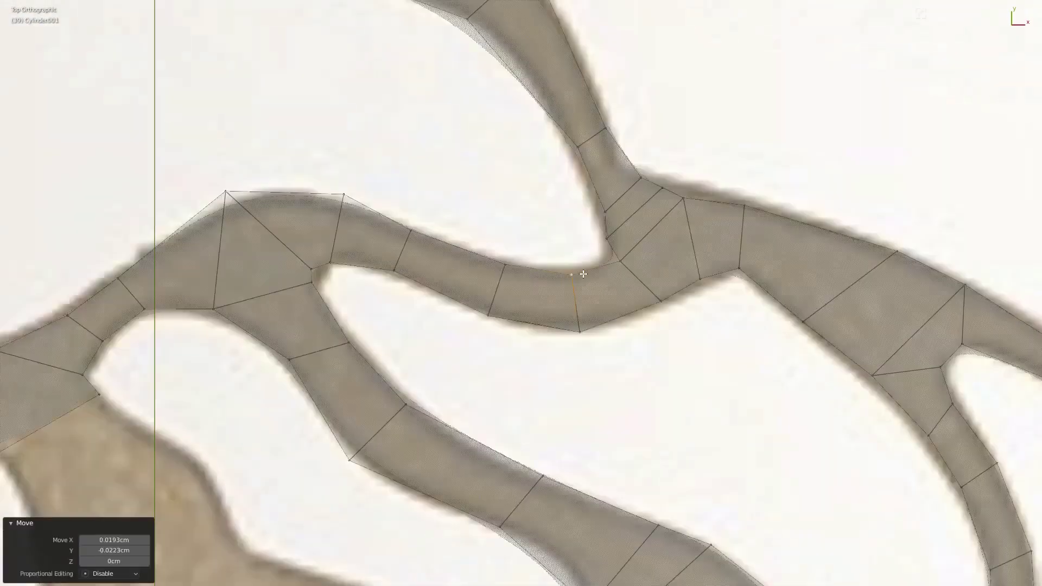
middle_click_drag(537, 377, 617, 392)
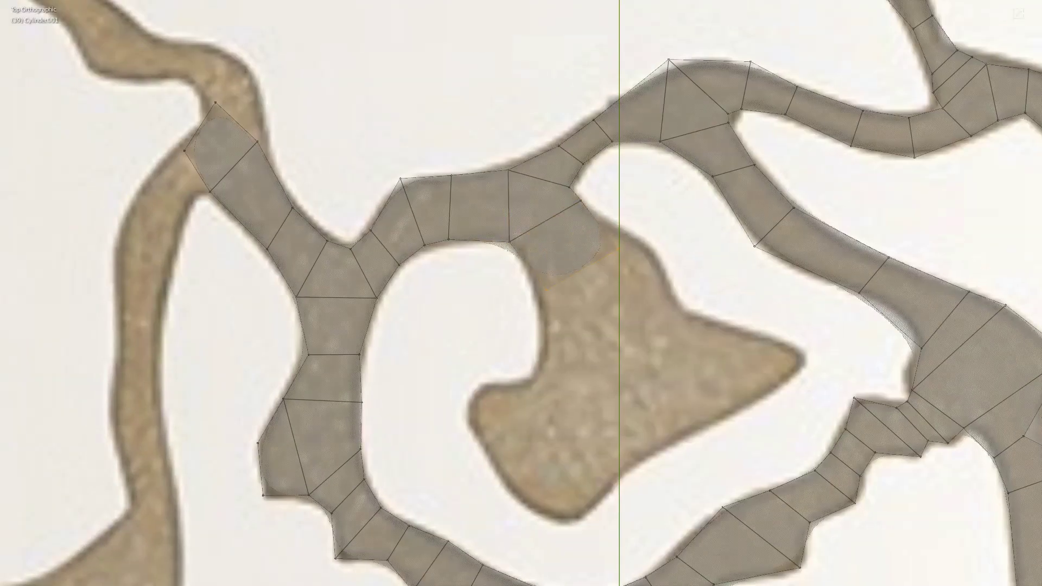
Extrude steps along the brown branch toward its right tip.
left_click(643, 245)
key("e")
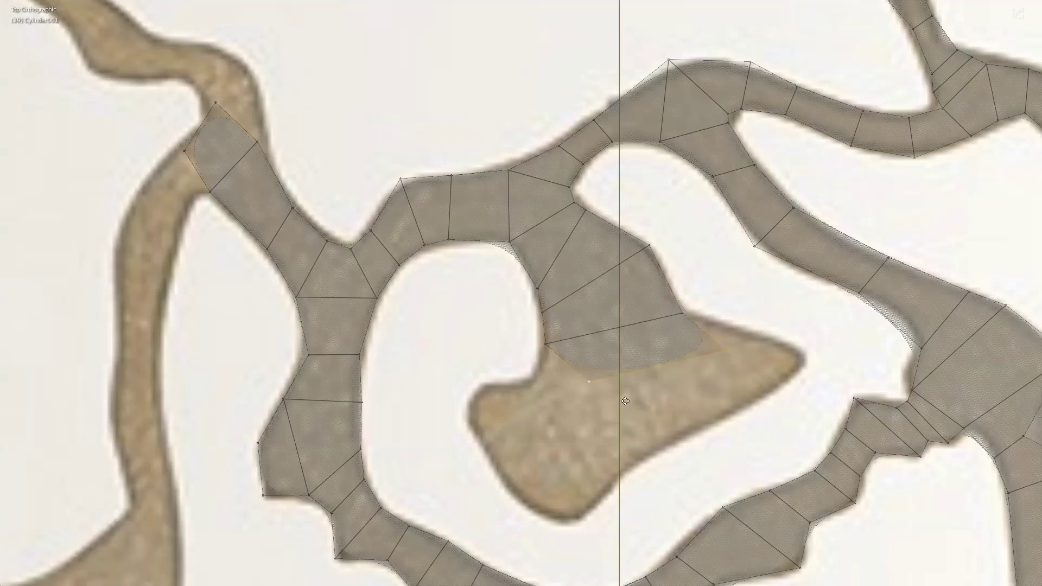
left_click(722, 331)
key("e")
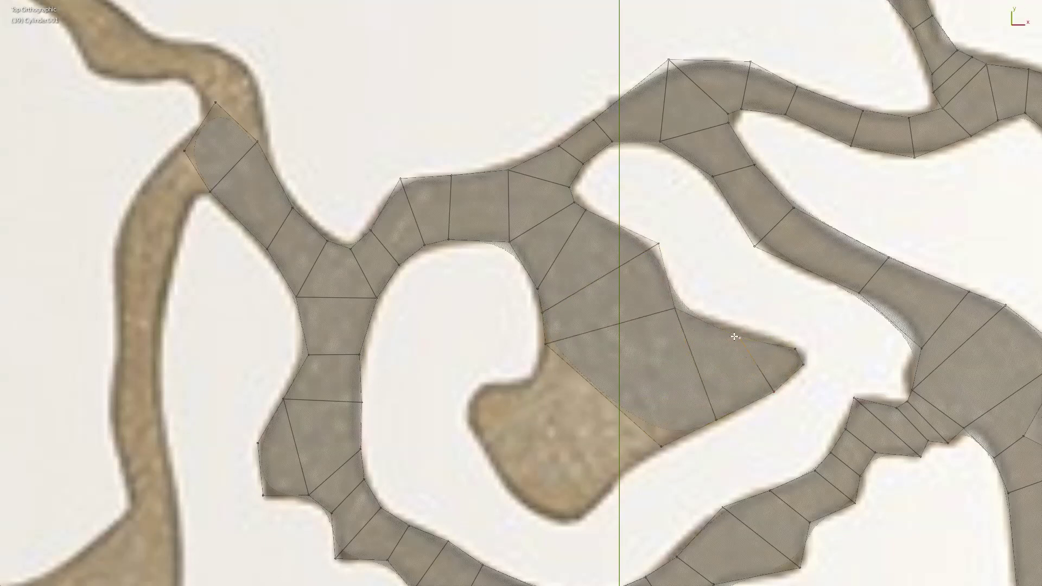
middle_click_drag(734, 336, 781, 283, "shift")
Extend the strip toward the lower left to cover the leaf lobe's pointed tip.
key("e")
left_click(575, 332)
key("e")
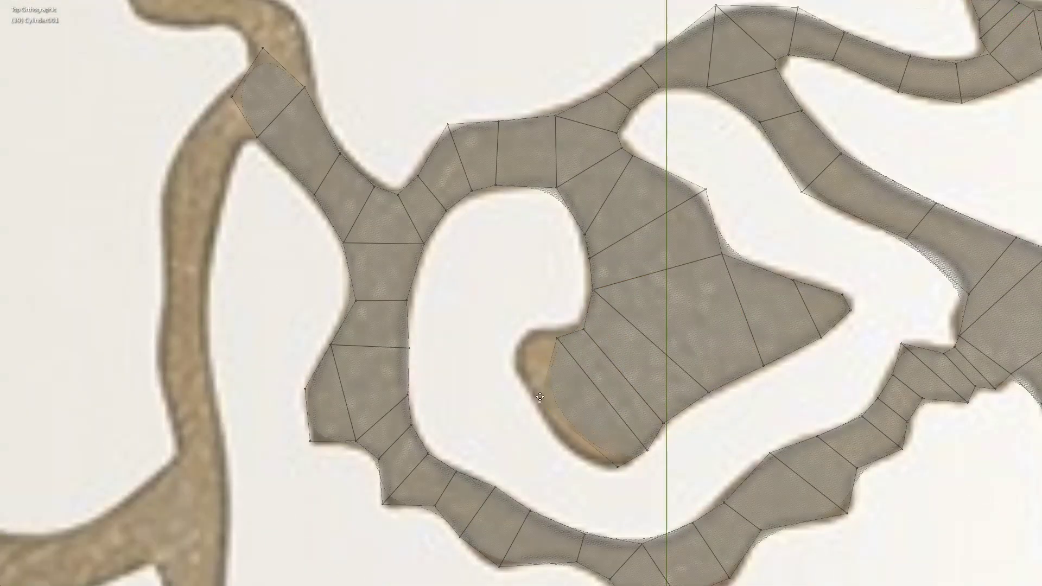
left_click(535, 394)
scroll(535, 394, "up", 5)
scroll(534, 394, "down", 4)
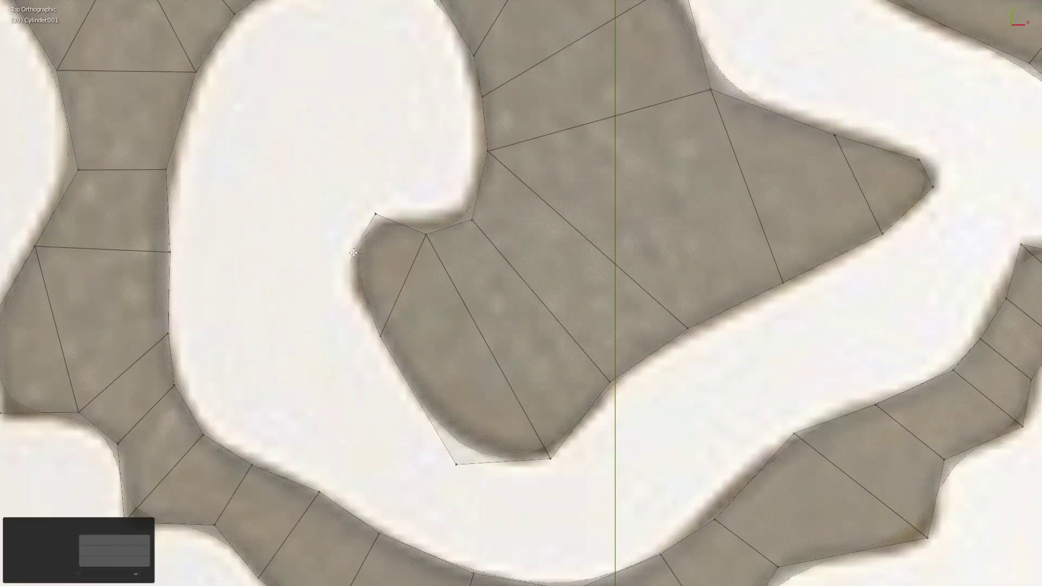
middle_click_drag(667, 358, 464, 392, "shift")
scroll(464, 393, "down", 5)
scroll(425, 315, "up", 1)
scroll(426, 314, "up", 4)
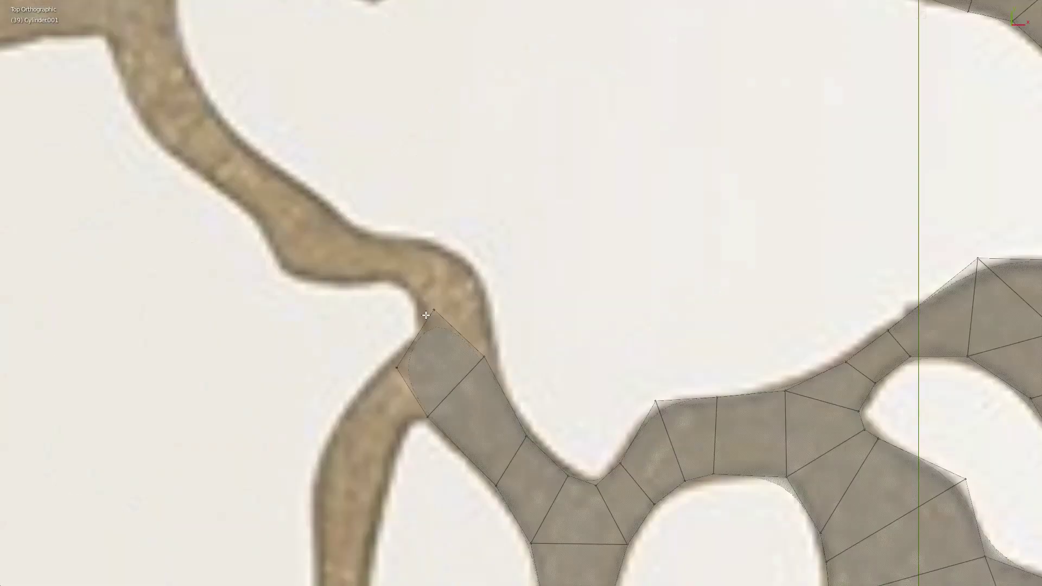
Extrude strip sections up-left along the branch, constraining one to the X axis.
key("e")
left_click(412, 261)
key("e")
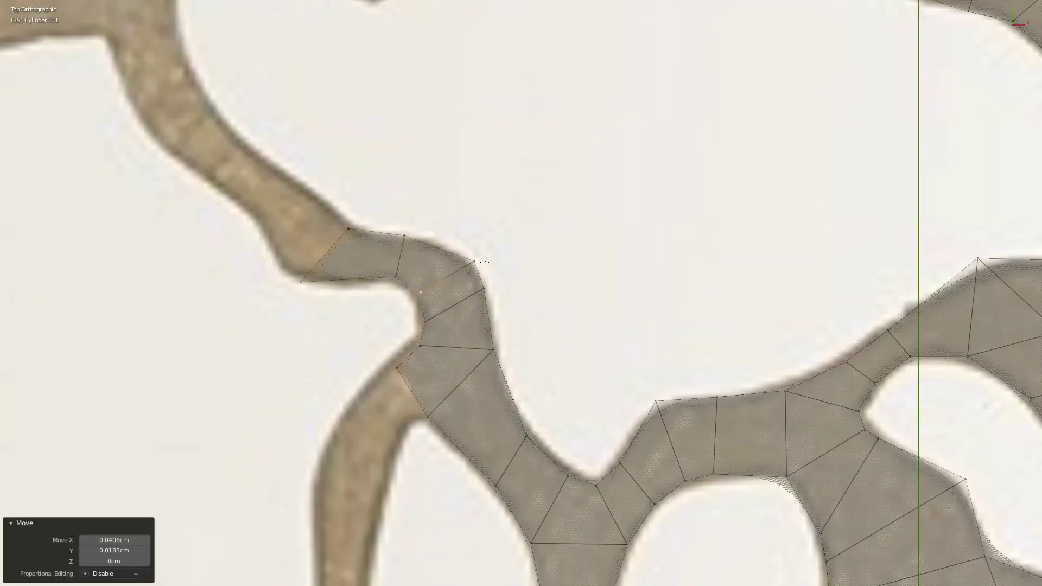
left_click(484, 262)
scroll(484, 262, "down", 3)
key("e")
scroll(395, 240, "up", 4)
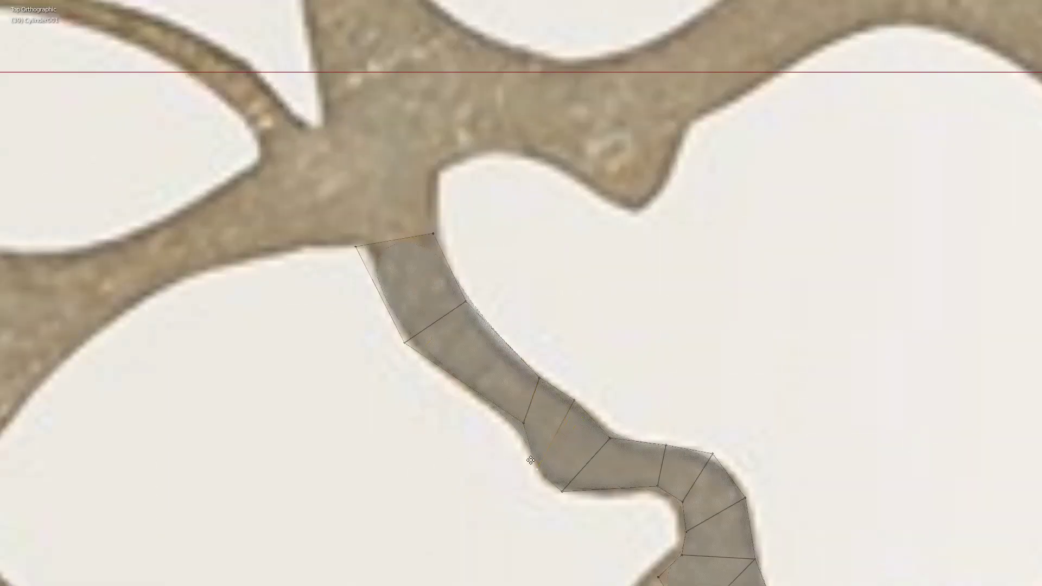
middle_click_drag(531, 460, 635, 543, "shift")
scroll(635, 543, "up", 3)
scroll(634, 543, "down", 4)
Extrude the strip upward, then rightward until it reaches the round junction.
key("e")
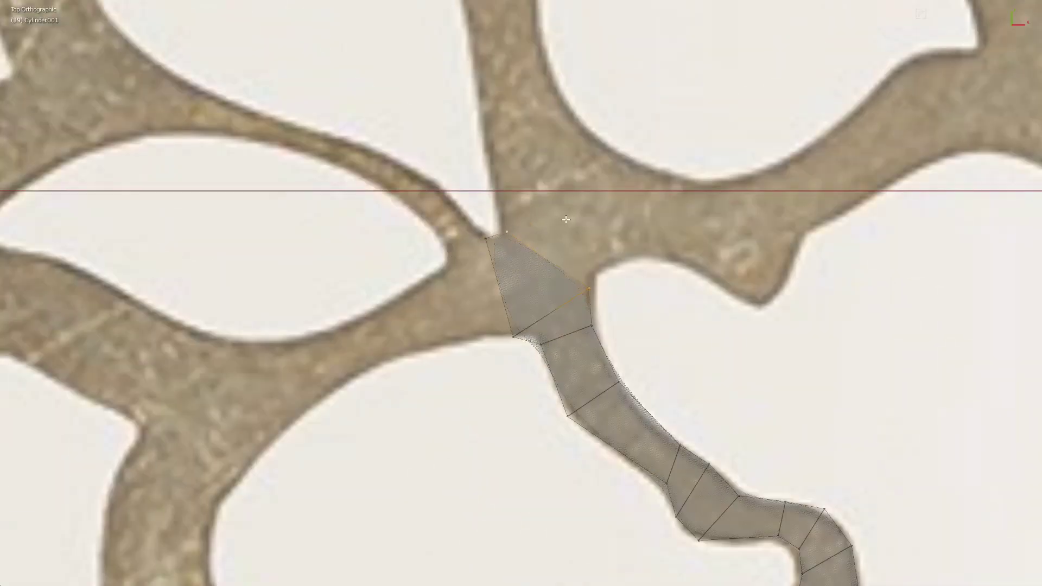
middle_click_drag(566, 219, 650, 234, "shift")
middle_click_drag(481, 252, 488, 394, "shift")
key("e")
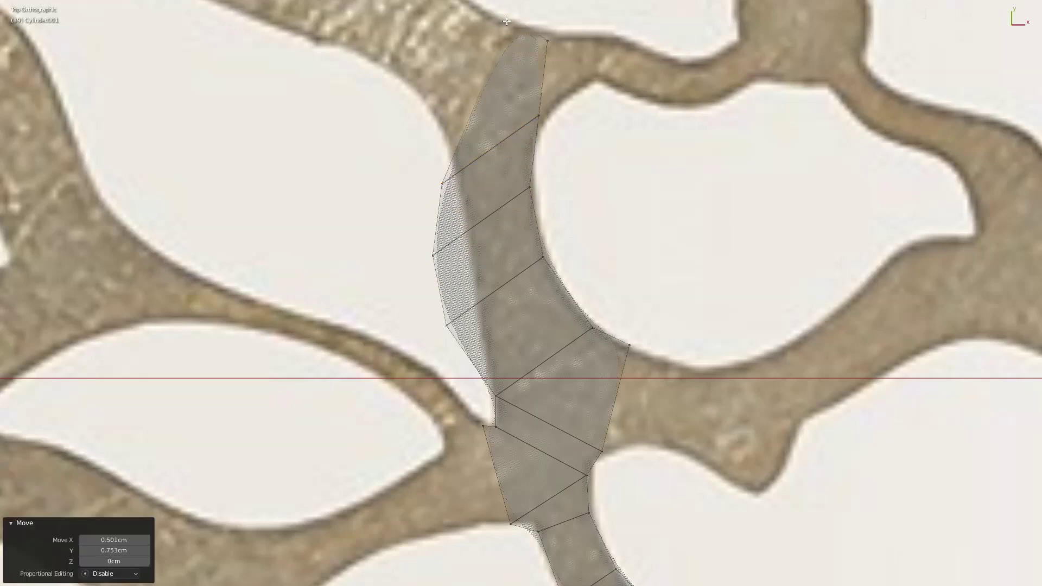
left_click(543, 120)
middle_click_drag(542, 120, 545, 286, "shift")
scroll(546, 285, "up", 1)
key("e")
left_click(744, 284)
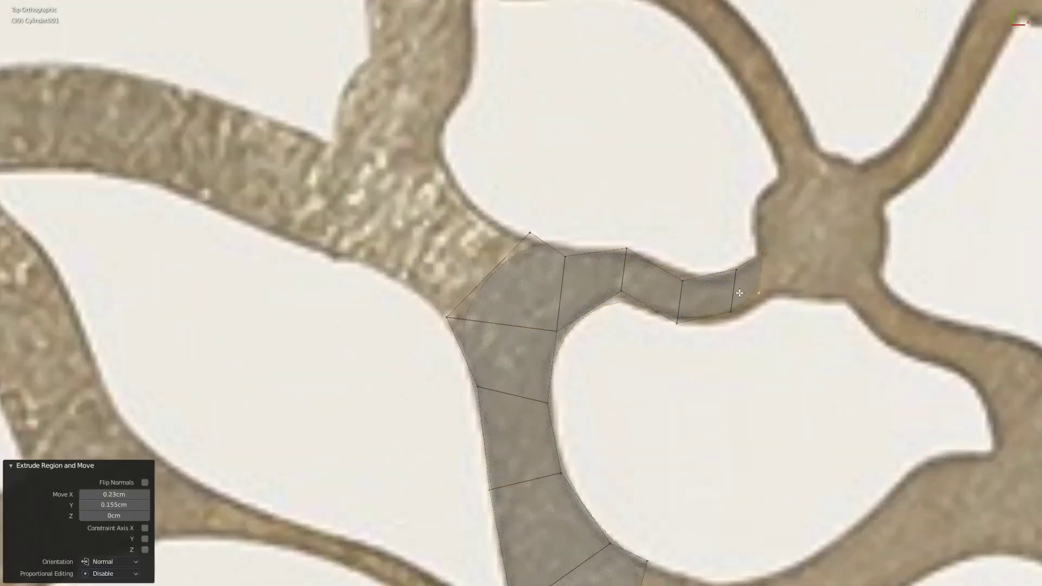
Extrude faces across the round junction and along the lower-right branch.
key("e")
left_click(757, 301)
scroll(721, 338, "up", 2)
left_click(729, 353)
key("e")
left_click(673, 266)
key("e")
left_click(676, 223)
key("e")
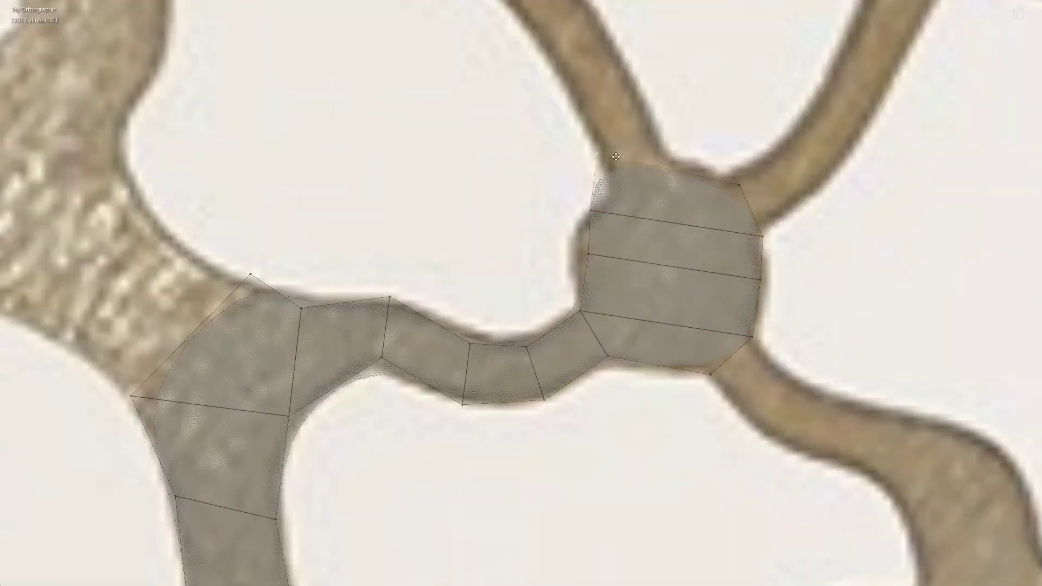
left_click(743, 276)
middle_click_drag(743, 277, 599, 232, "shift")
key("e")
left_click(651, 375)
key("e")
left_click(744, 401)
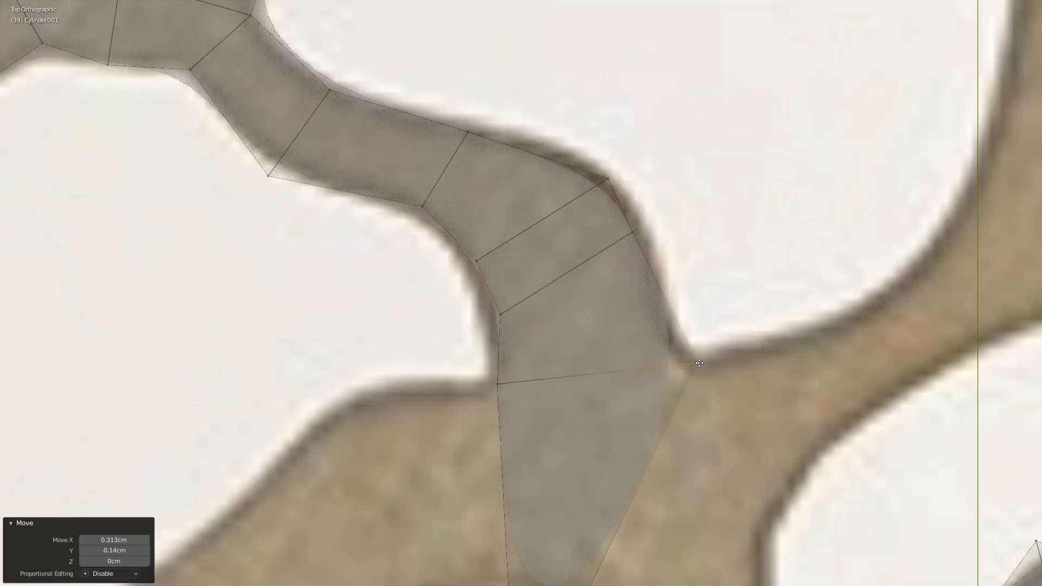
Extend the strip rightward into a long band, sliding its end edge into place.
key("e")
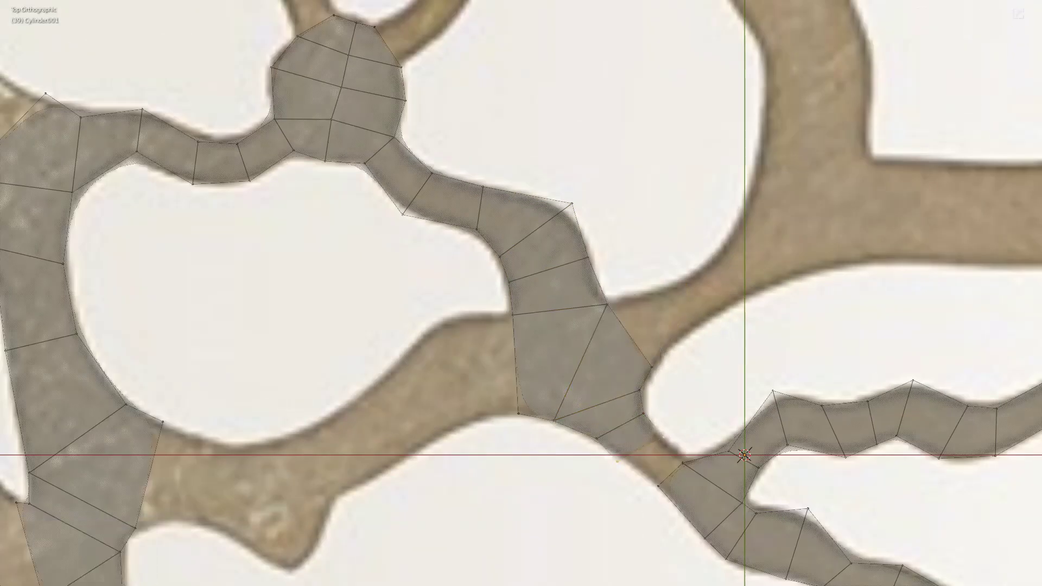
key("e")
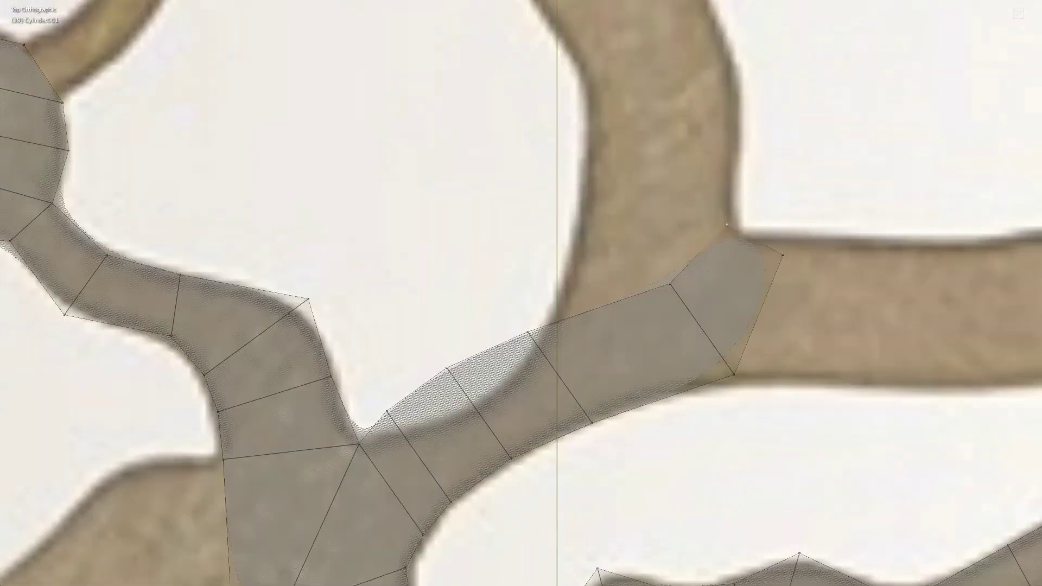
key("g")
key("g")
scroll(511, 244, "down", 2)
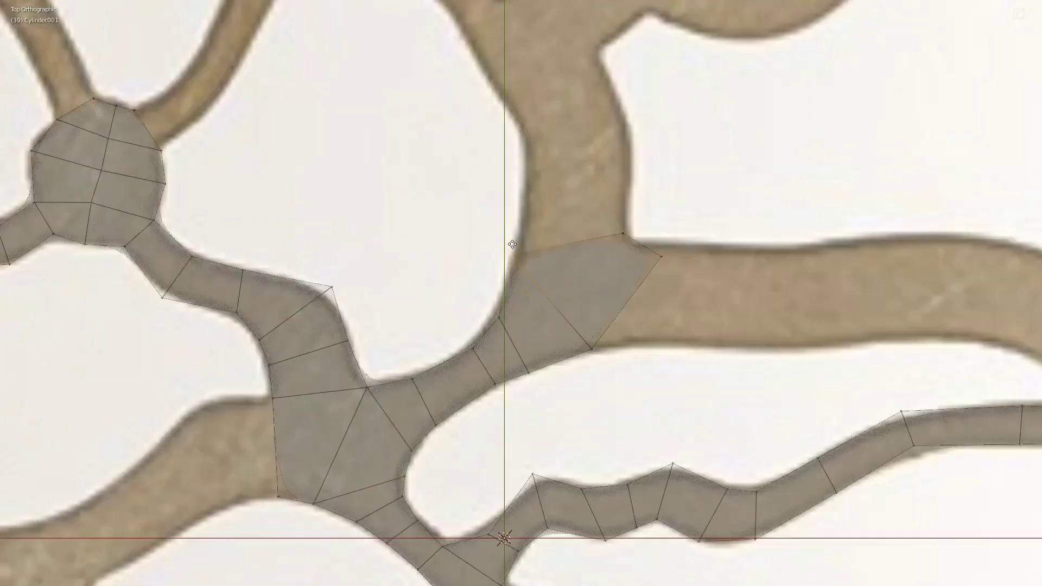
key("e")
Extrude a new strip upward from the junction and narrow its tip.
key("e")
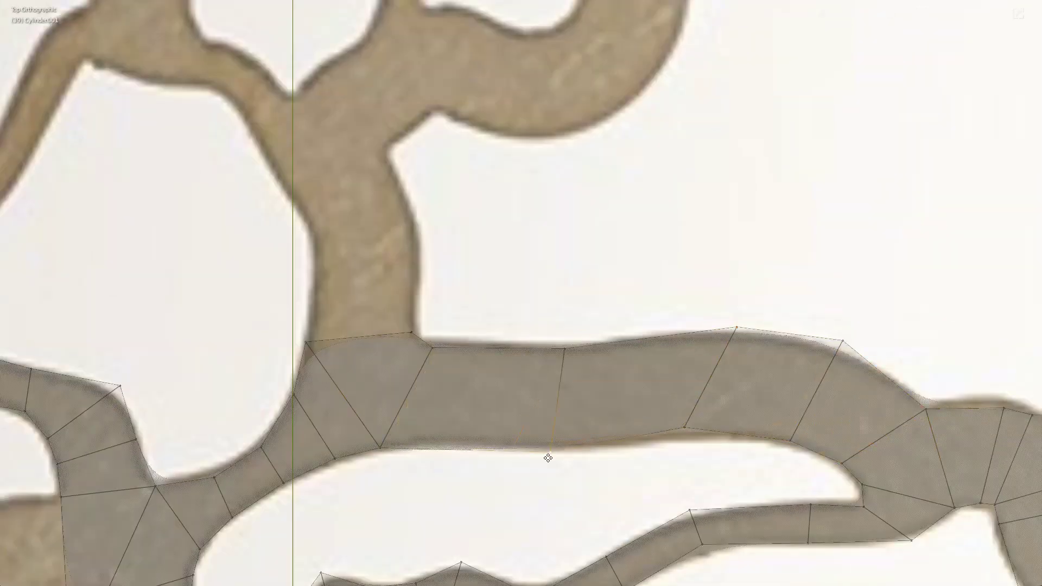
middle_click_drag(848, 336, 967, 404, "shift")
key("e")
left_click(451, 223)
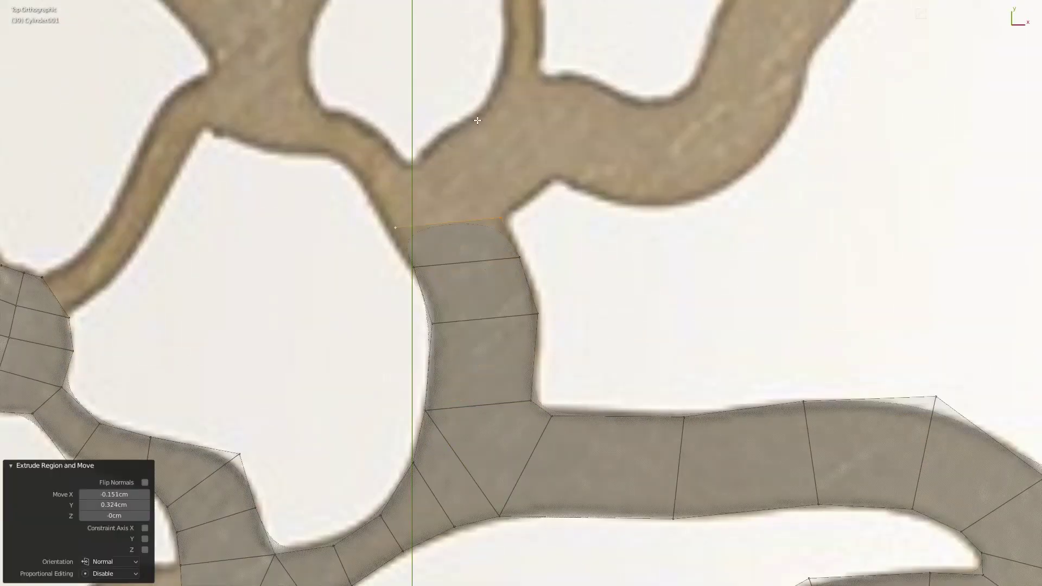
Extend the strip's top into a new segment angled up-right along the branch.
key("e")
key("s")
left_click(416, 161)
middle_click_drag(541, 337, 559, 419, "shift")
key("e")
left_click(472, 217)
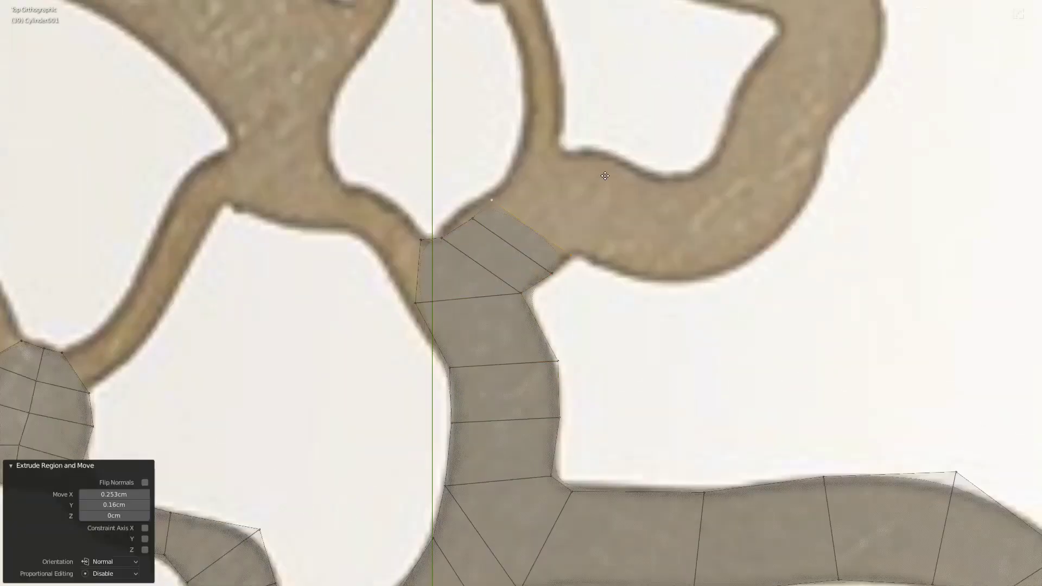
key("s")
middle_click_drag(481, 200, 453, 272, "shift")
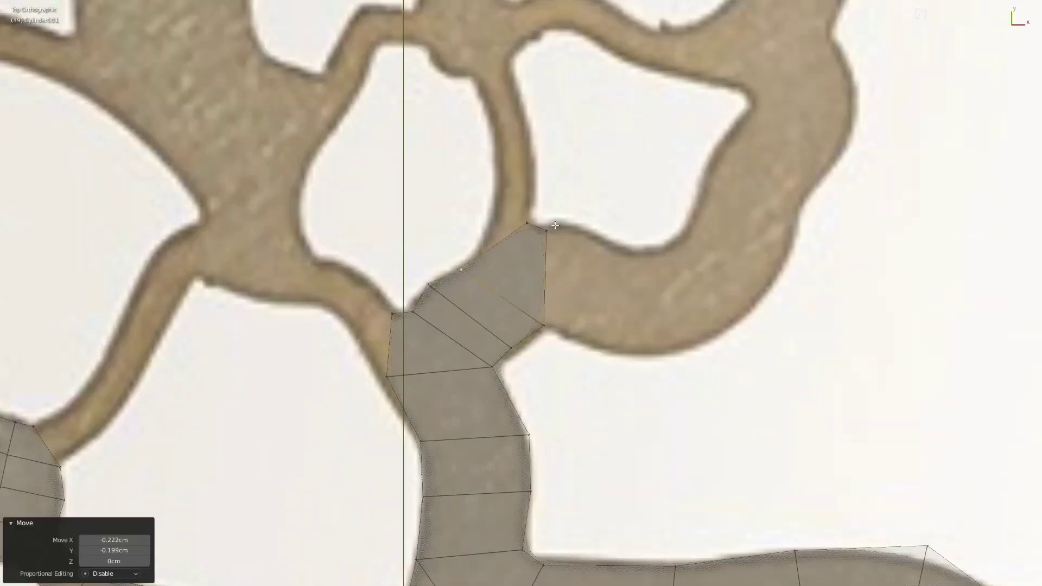
left_click(535, 140)
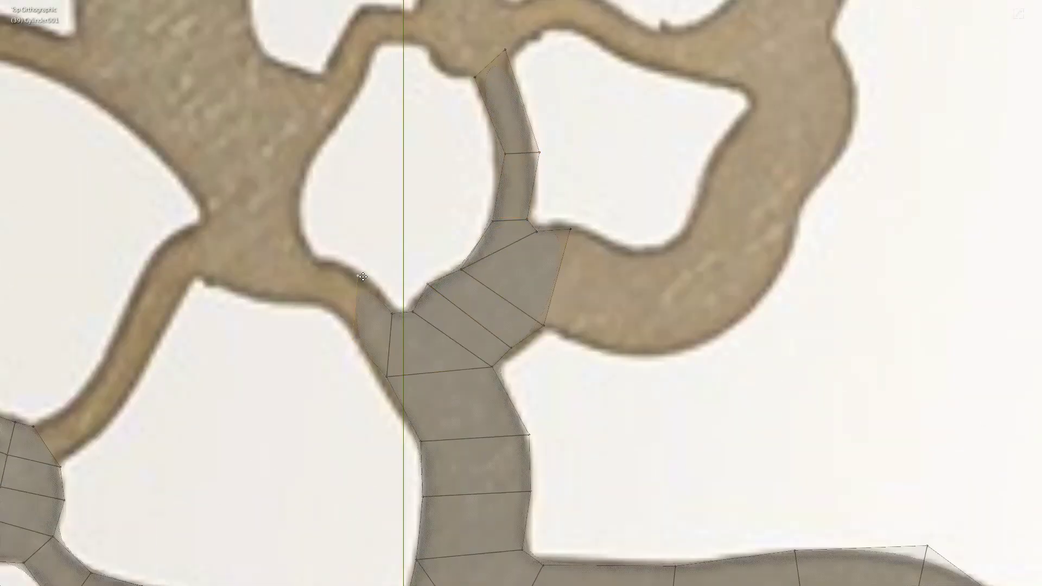
Extrude a strip leftward from the junction, then build sections upward along the left branch.
key("e")
left_click(353, 293)
middle_click_drag(352, 293, 440, 331, "shift")
key("e")
left_click(356, 341)
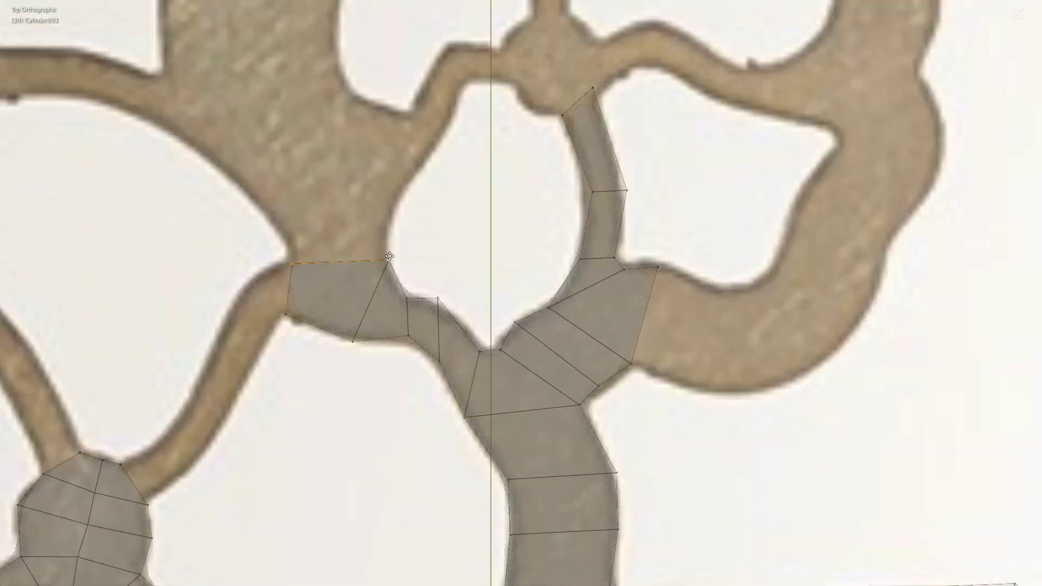
key("e")
left_click(383, 209)
scroll(383, 209, "up", 1)
middle_click_drag(358, 179, 380, 227, "shift")
key("e")
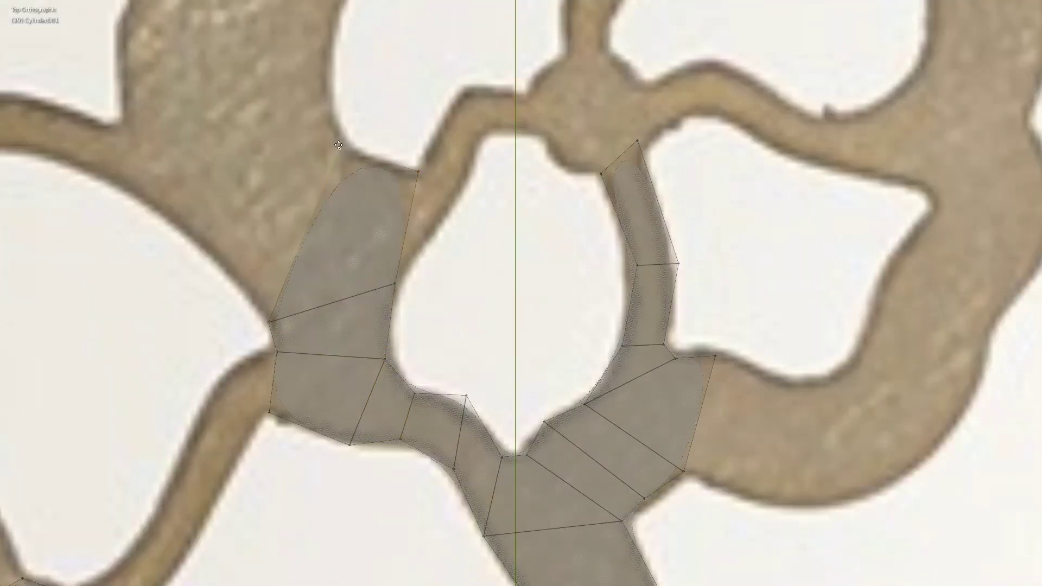
scroll(401, 281, "down", 2)
Bring the left strip into the junction, then extrude it upward.
key("e")
left_click(413, 287)
scroll(412, 288, "up", 2)
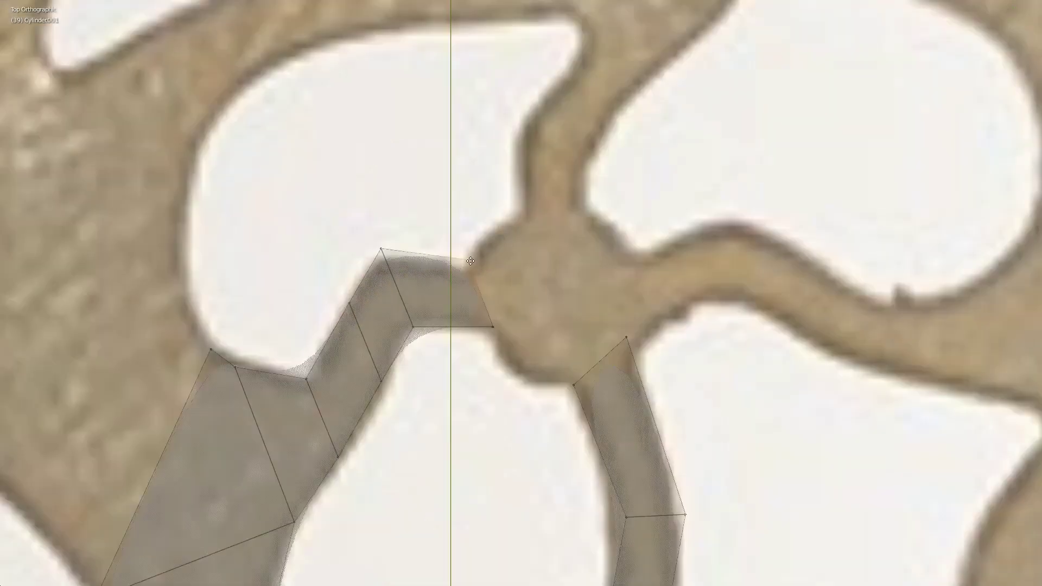
scroll(412, 288, "down", 2)
scroll(415, 293, "up", 2)
left_click(414, 293)
key("e")
left_click(333, 244)
key("e")
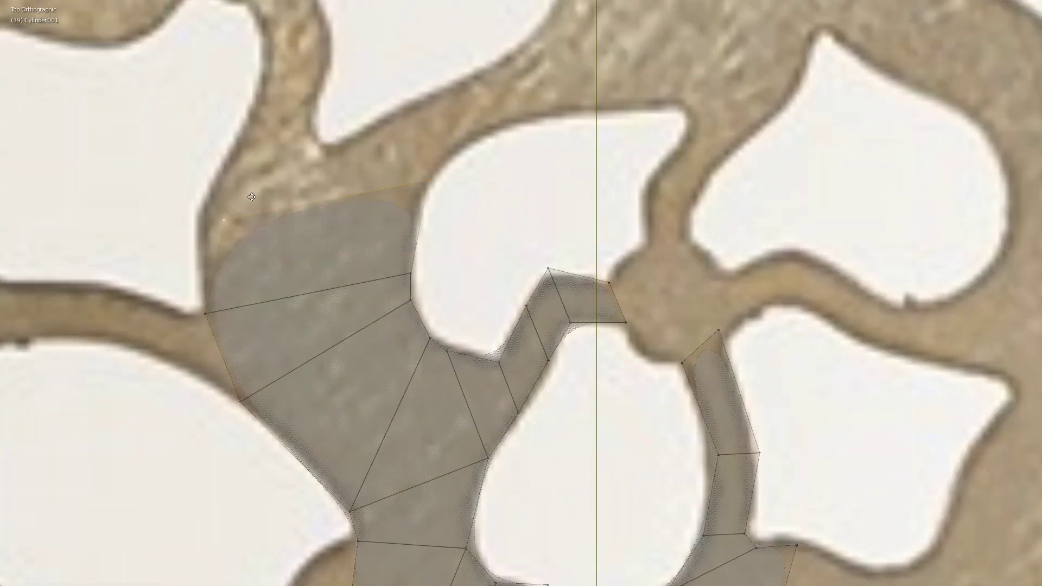
Extrude the strip further and move its end edge into place on the reference.
middle_click_drag(170, 336, 411, 441, "shift")
middle_click_drag(300, 317, 363, 313, "shift")
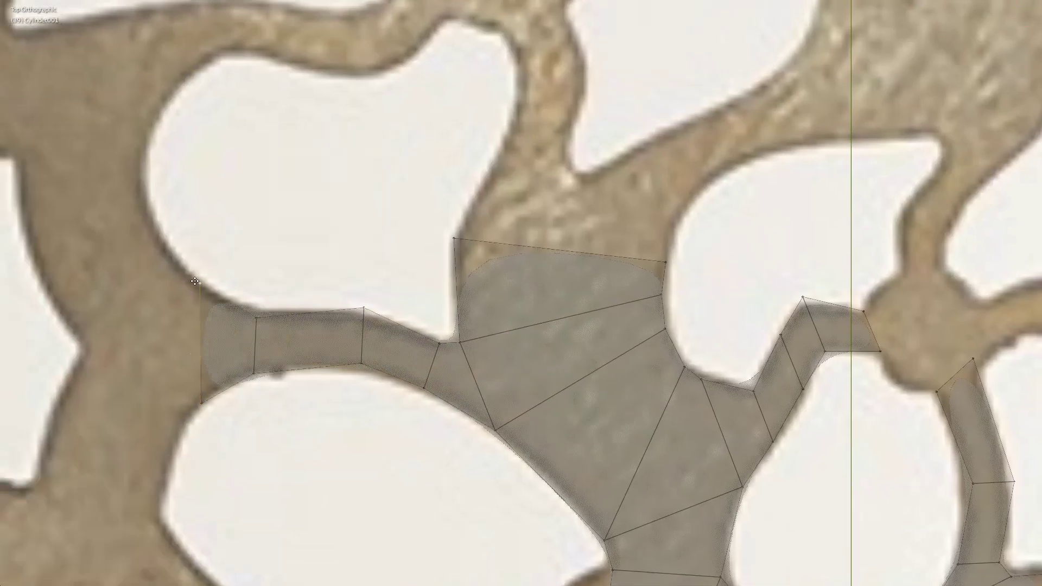
key("e")
left_click(416, 443)
scroll(416, 443, "up", 2)
key("g")
left_click(678, 444)
middle_click_drag(678, 445, 702, 284, "shift")
Extrude the lower-left edge downward, then run the strip rightward and up-right.
left_click(522, 313)
key("e")
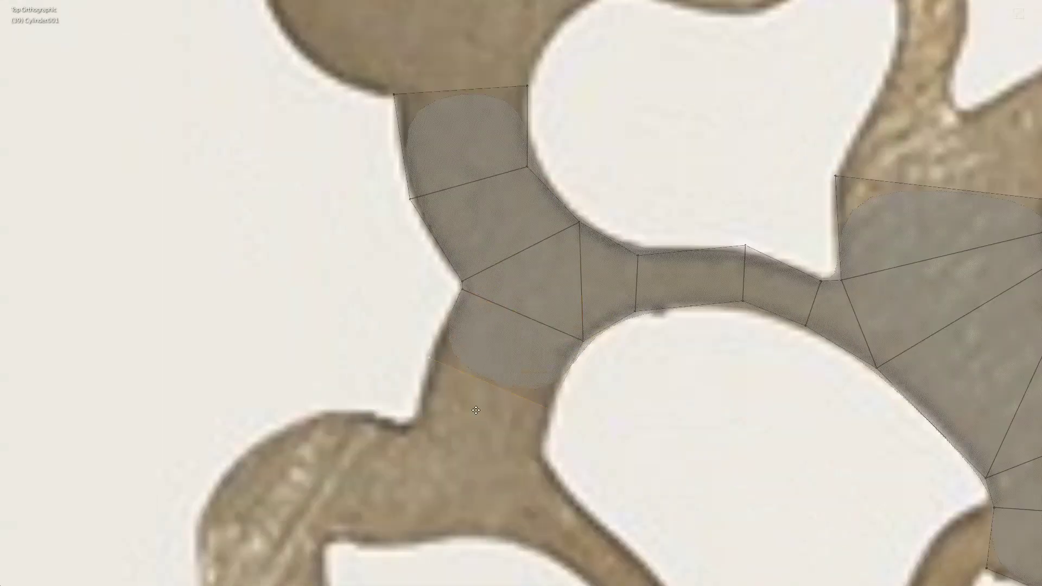
middle_click_drag(505, 480, 465, 249, "shift")
left_click(452, 136)
key("e")
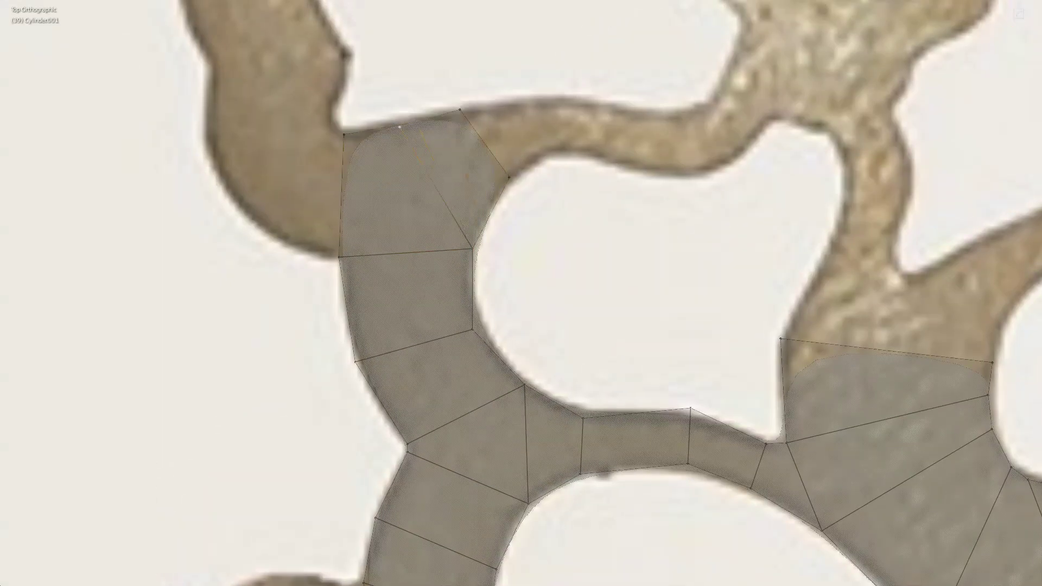
middle_click_drag(452, 135, 570, 228, "shift")
left_click(628, 258)
key("e")
left_click(759, 71)
Add a loop cut across the strip and extrude its tip upward.
key("ctrl+r")
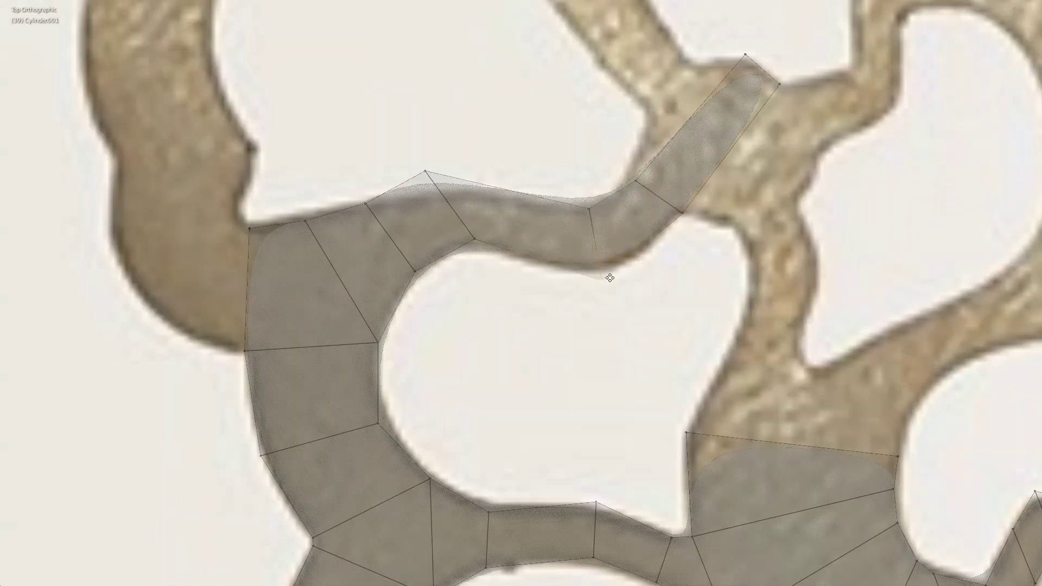
left_click(609, 278)
middle_click_drag(609, 277, 570, 442, "shift")
key("e")
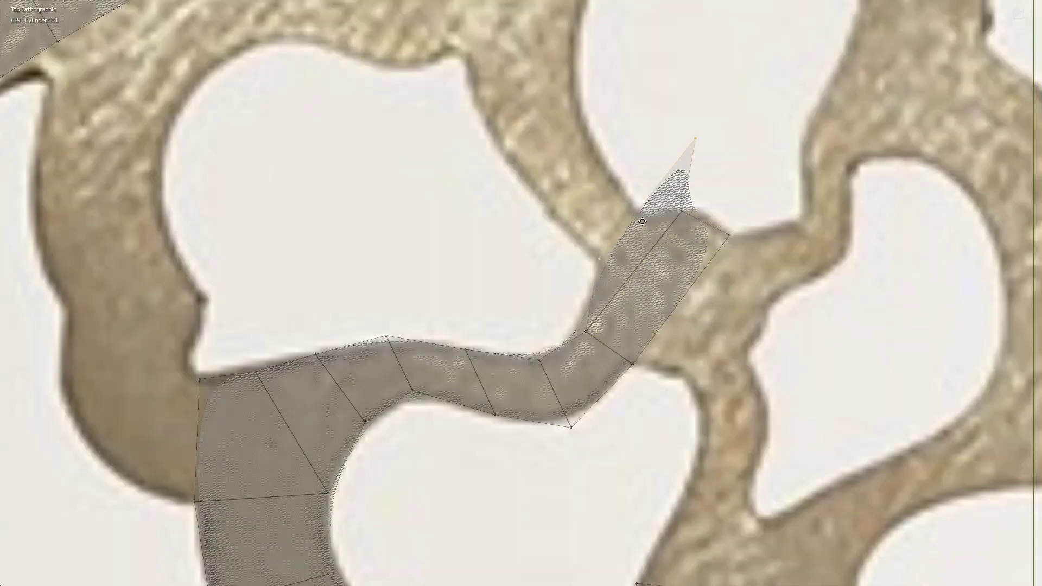
left_click(719, 240)
Extend the branch tip in successive sections below the circle along the floral reference.
key("e")
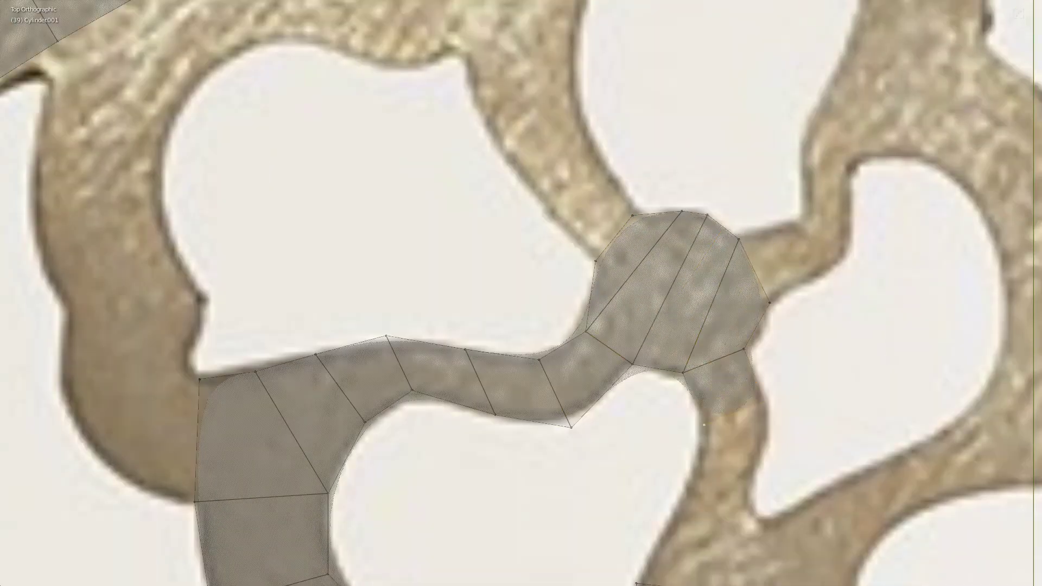
left_click(703, 425)
middle_click_drag(704, 425, 710, 303, "shift")
key("e")
left_click(727, 361)
key("e")
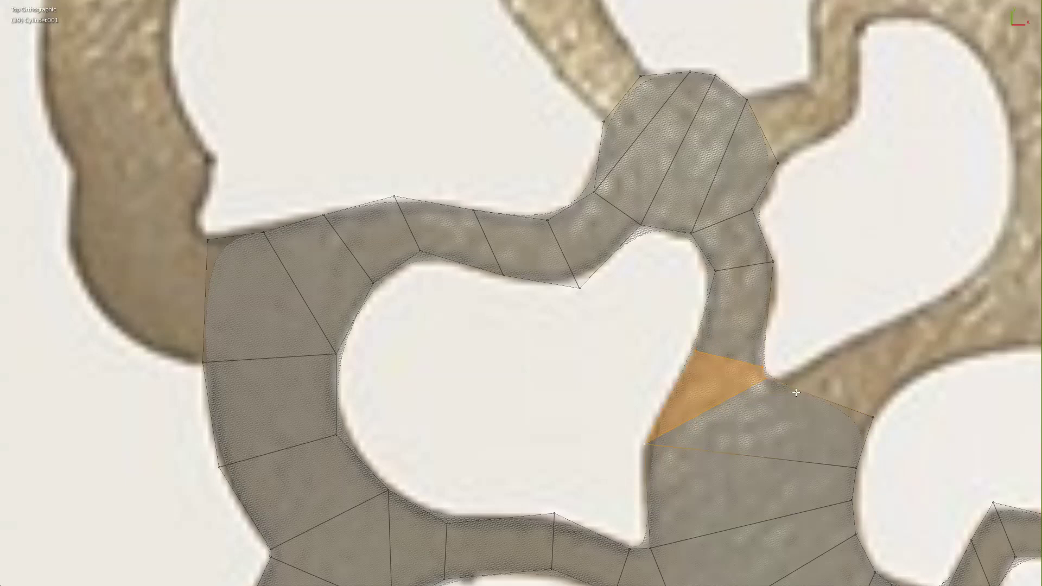
left_click(795, 391)
middle_click_drag(796, 392, 700, 342, "shift")
Add an up-right segment, move it into place, and extend the strip end along the pattern.
key("e")
left_click(722, 255)
middle_click_drag(722, 255, 606, 313, "shift")
key("g")
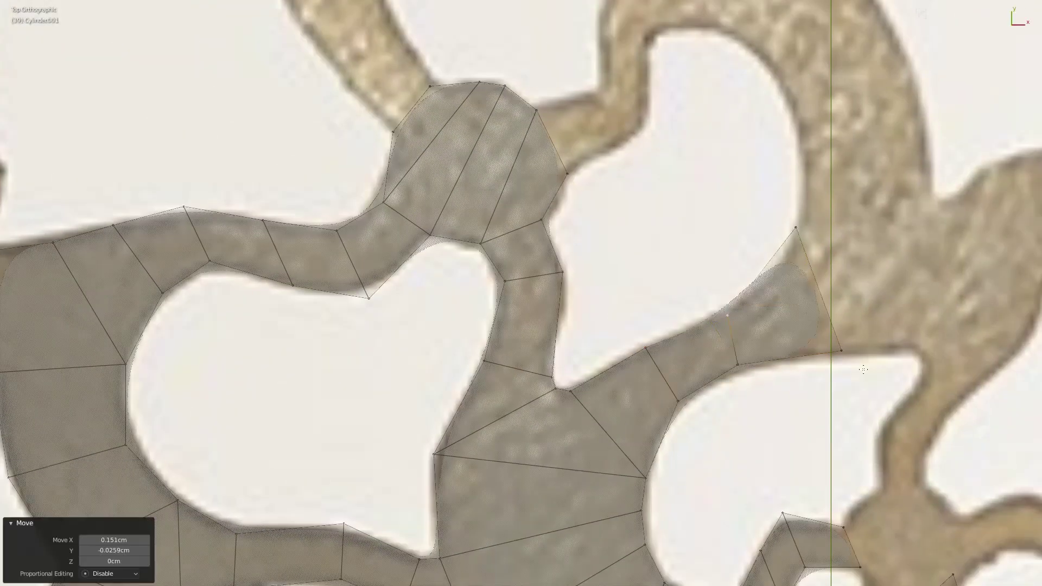
middle_click_drag(863, 369, 724, 424, "shift")
key("e")
left_click(815, 276)
Extend the strip end further down the reference and fill the gap between the two strip ends.
key("e")
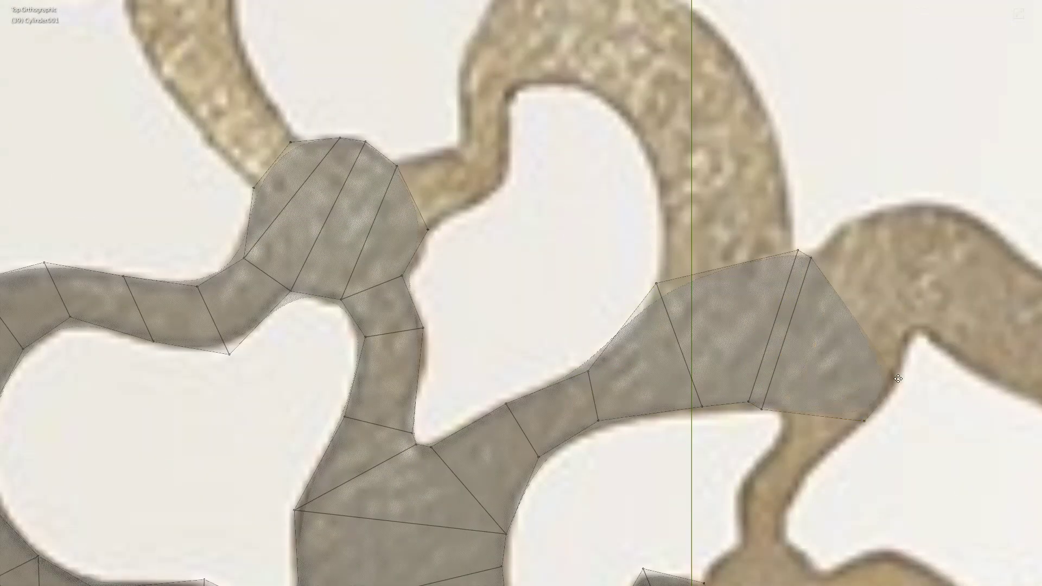
key("e")
left_click(801, 463)
scroll(801, 463, "up", 3)
key("e")
left_click(706, 353)
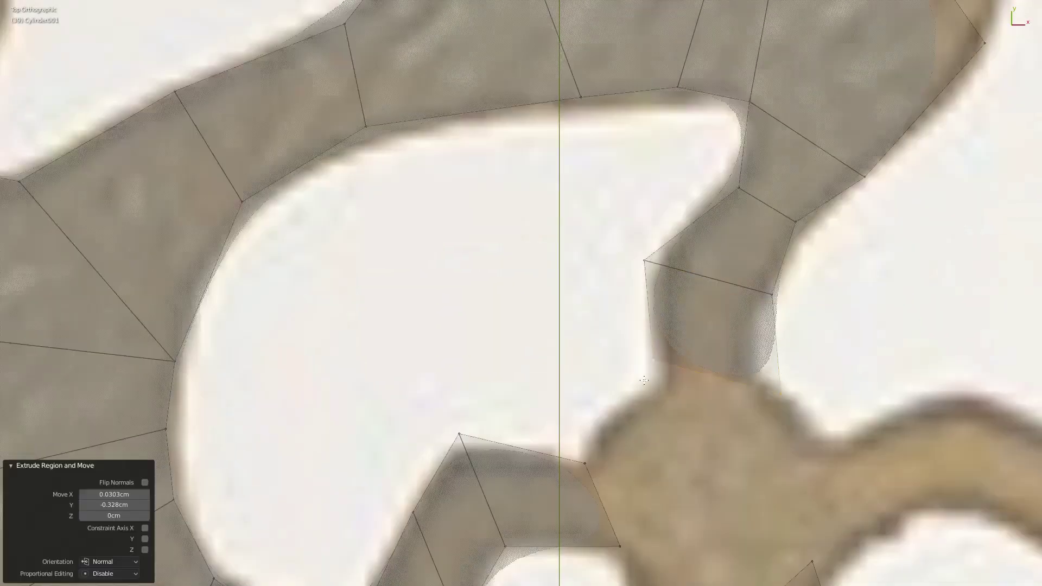
scroll(703, 440, "down", 3)
key("f")
key("f")
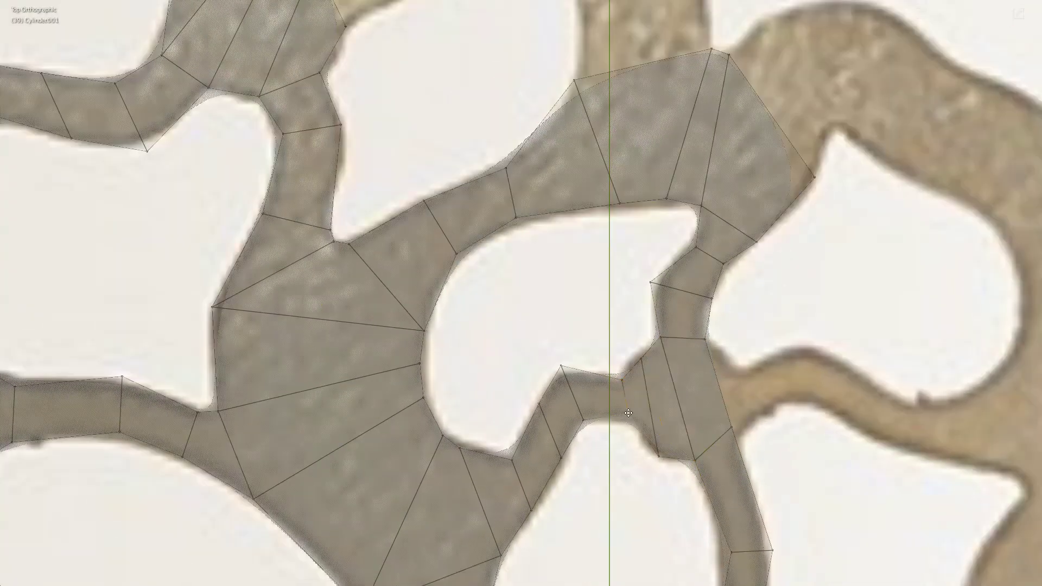
Snap a strip-end vertex onto the reference outline and extend the strip end to the right.
middle_click_drag(717, 395, 705, 389, "shift")
key("g")
left_click(705, 389)
key("e")
left_click(1004, 428)
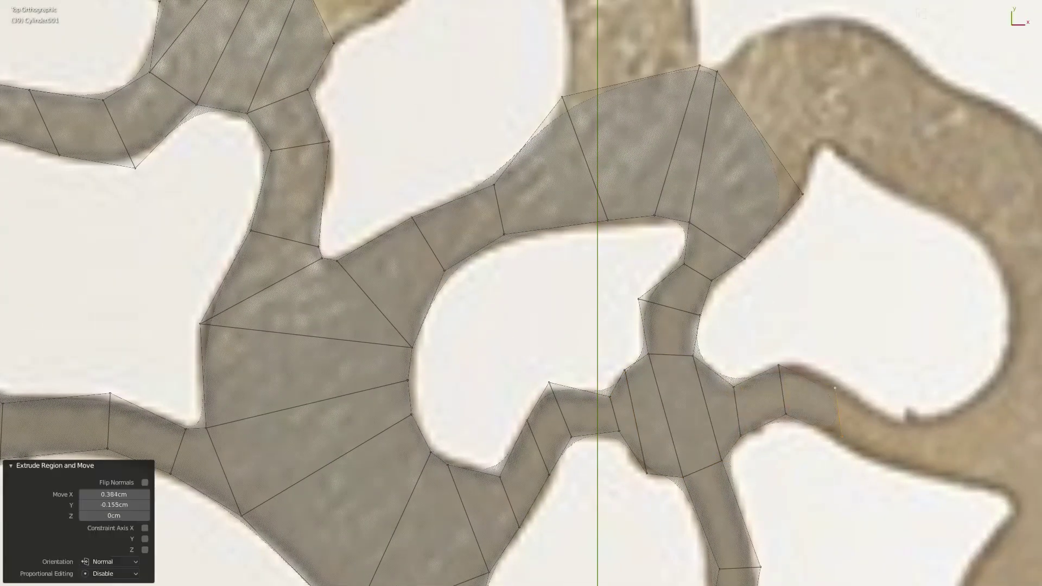
scroll(619, 284, "up", 2)
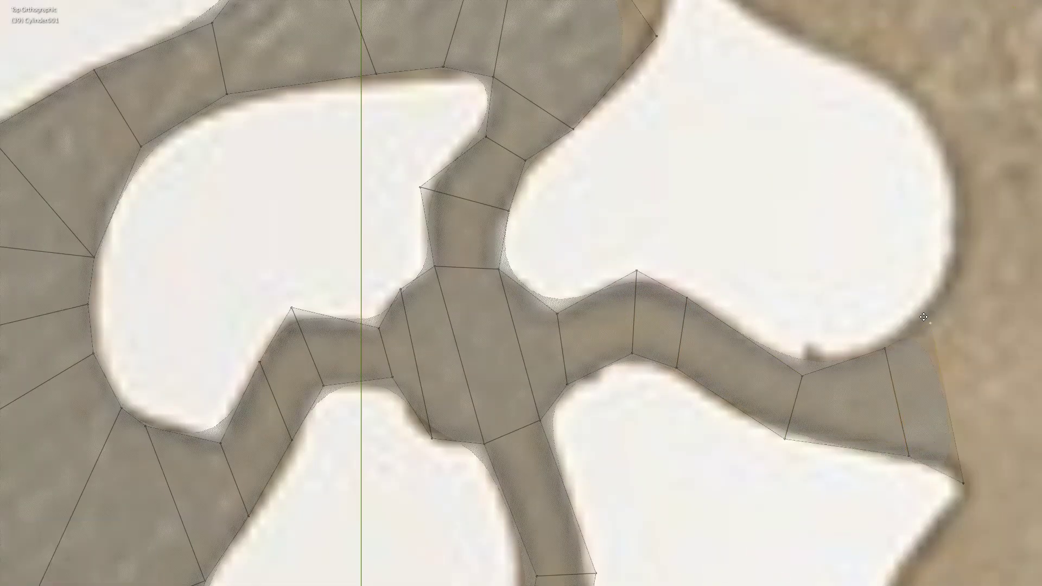
scroll(923, 316, "down", 4)
Move the strip-end vertex onto the reference edge.
key("g")
left_click(719, 358)
scroll(704, 306, "up", 5)
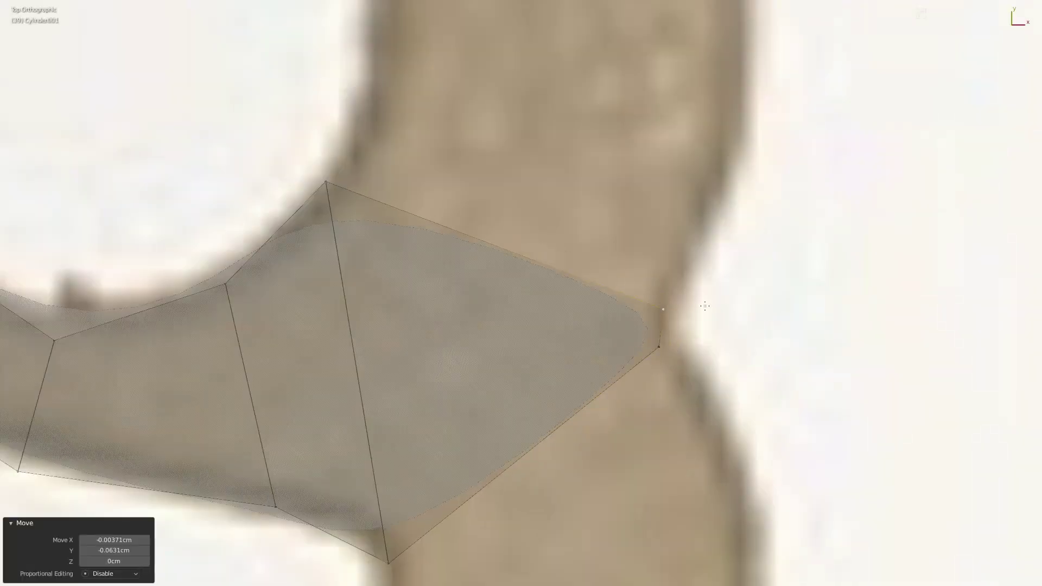
scroll(704, 306, "down", 5)
scroll(651, 325, "up", 2)
Add a centred loop cut across the ring strip and align its new vertices with the outline.
key("ctrl+r")
left_click(645, 334)
right_click(646, 334)
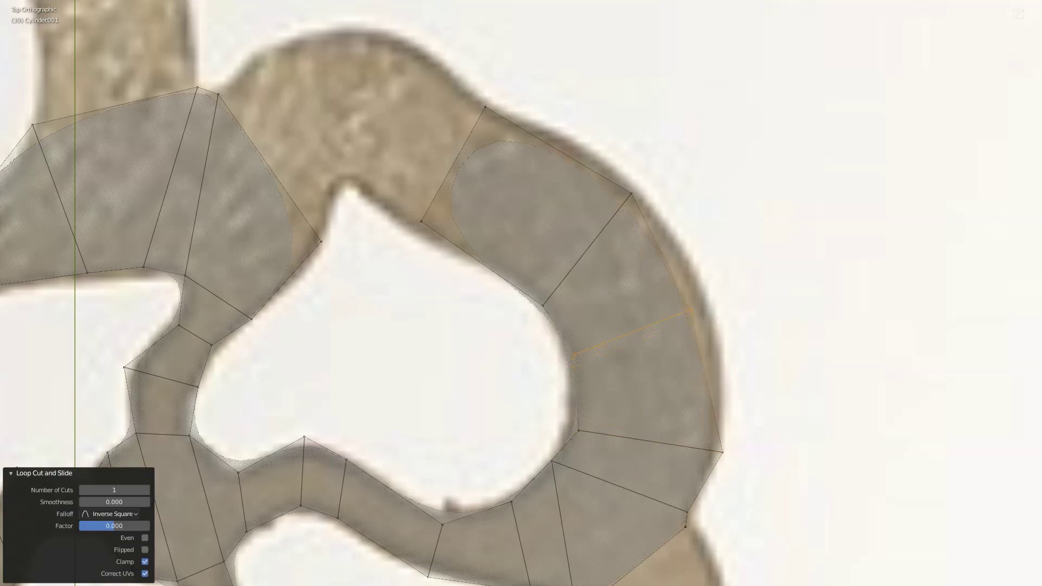
scroll(651, 271, "down", 3)
middle_click_drag(651, 179, 674, 214, "shift")
key("g")
left_click(688, 212)
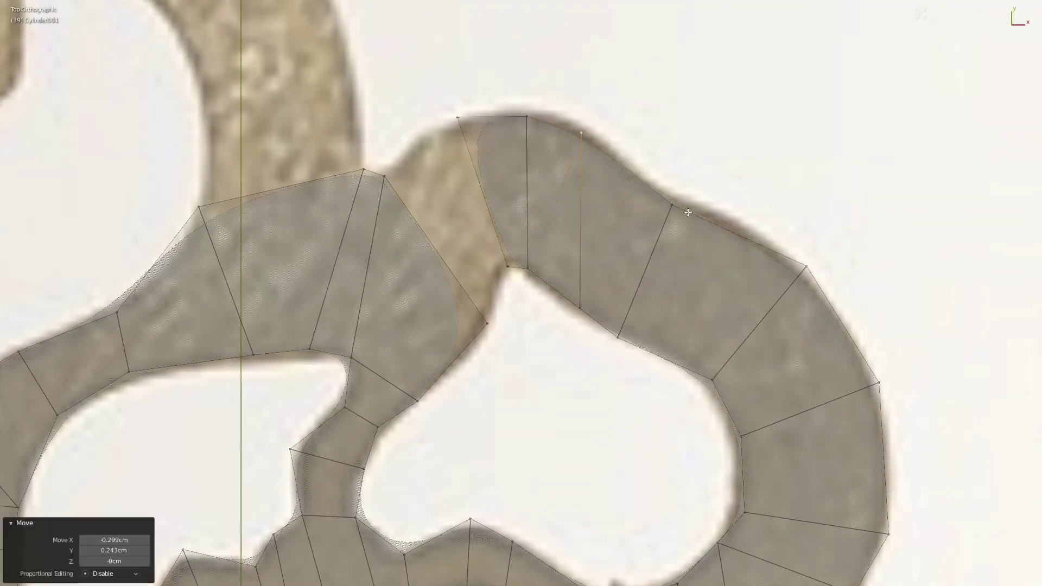
key("g")
left_click(418, 195)
scroll(434, 217, "down", 4)
scroll(537, 342, "up", 5)
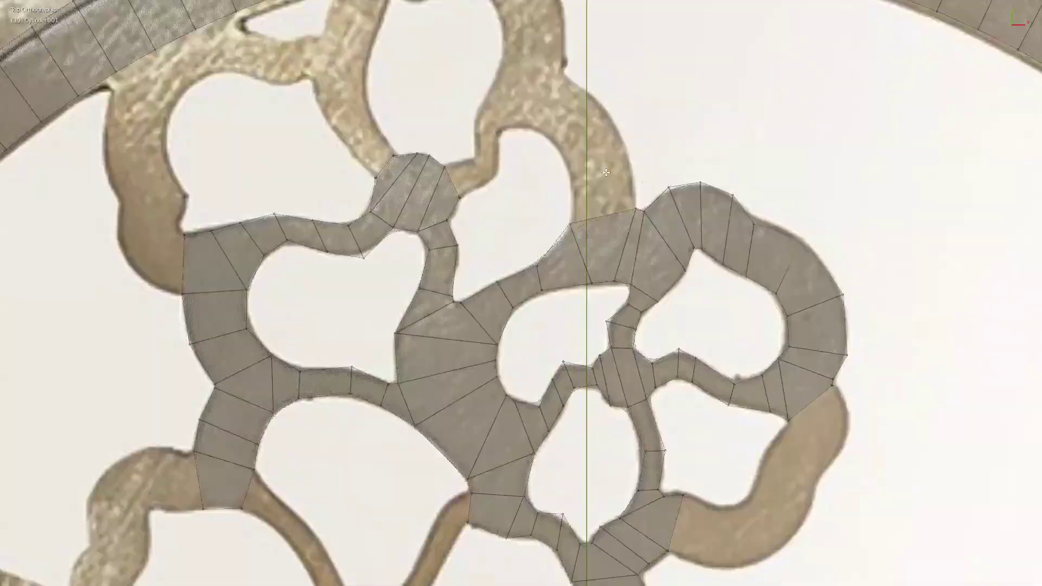
Grow a new segment from the strip end and continue it along the curve.
key("e")
left_click(521, 282)
key("g")
left_click(534, 255)
scroll(540, 312, "up", 5)
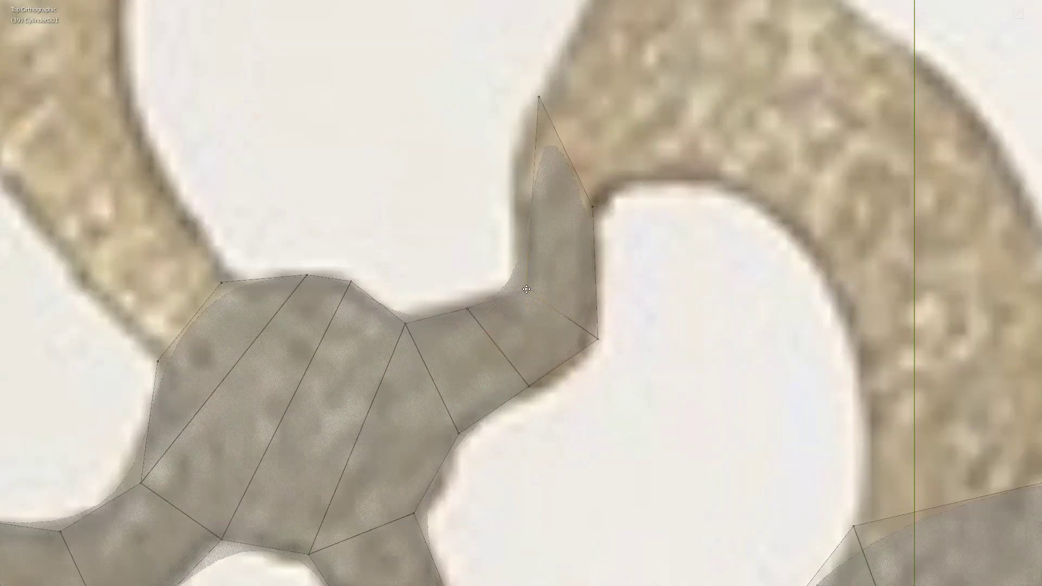
scroll(540, 312, "down", 4)
key("e")
left_click(682, 257)
Extend the edge down the curve on the reference and bring the new face up to the rim.
key("e")
left_click(707, 270)
key("e")
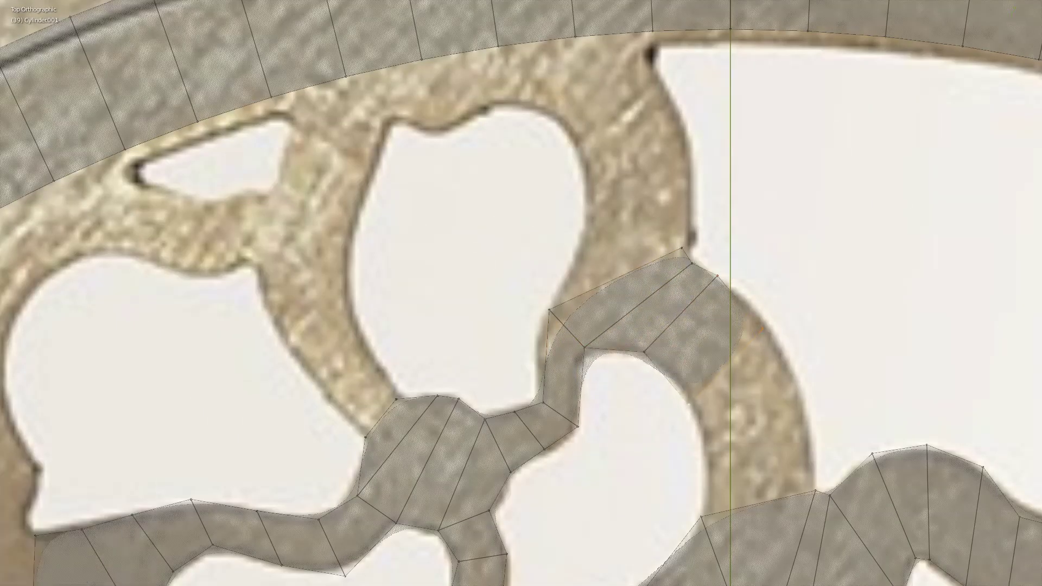
middle_click_drag(765, 374, 756, 267, "shift")
middle_click_drag(748, 224, 790, 300, "shift")
key("e")
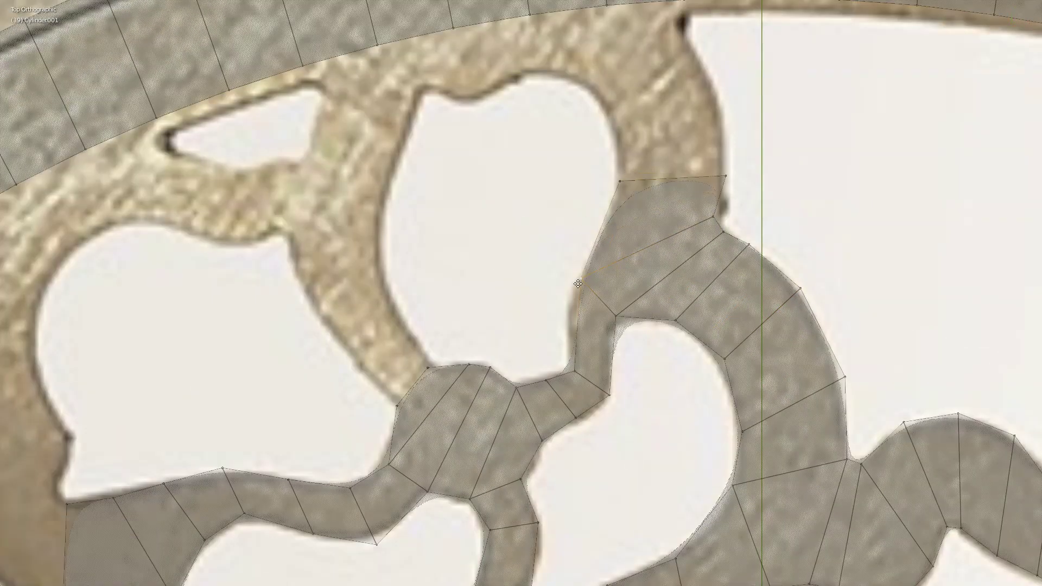
left_click(578, 283)
scroll(578, 284, "down", 2)
key("g")
left_click(610, 201)
scroll(610, 201, "up", 2)
Extend vertices along the inner rim and fill faces between the zigzag vertices, rim and spoke region.
middle_click_drag(651, 170, 724, 214, "shift")
key("e")
left_click(568, 239)
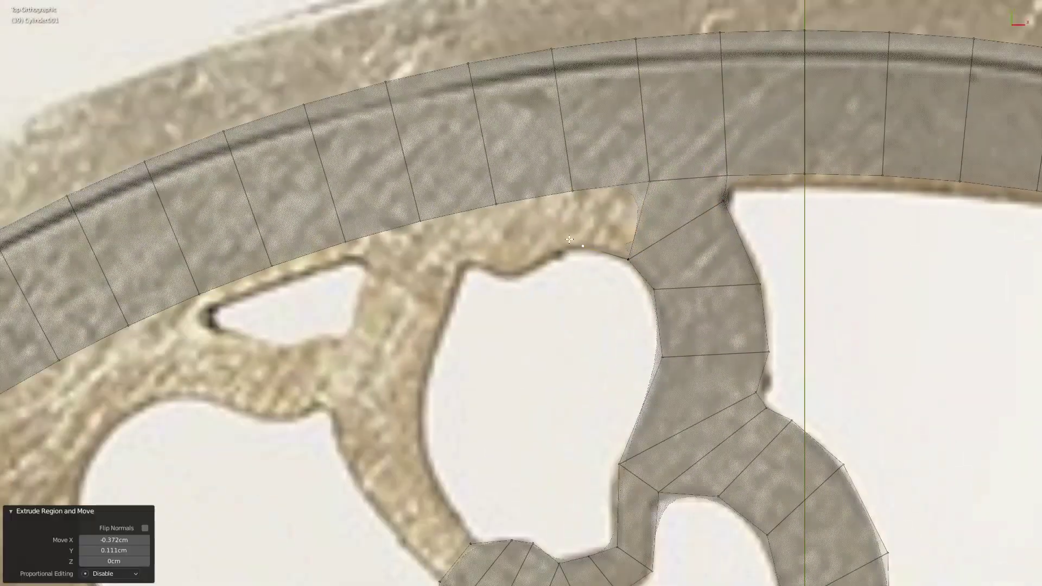
key("f")
middle_click_drag(384, 268, 419, 253, "shift")
key("e")
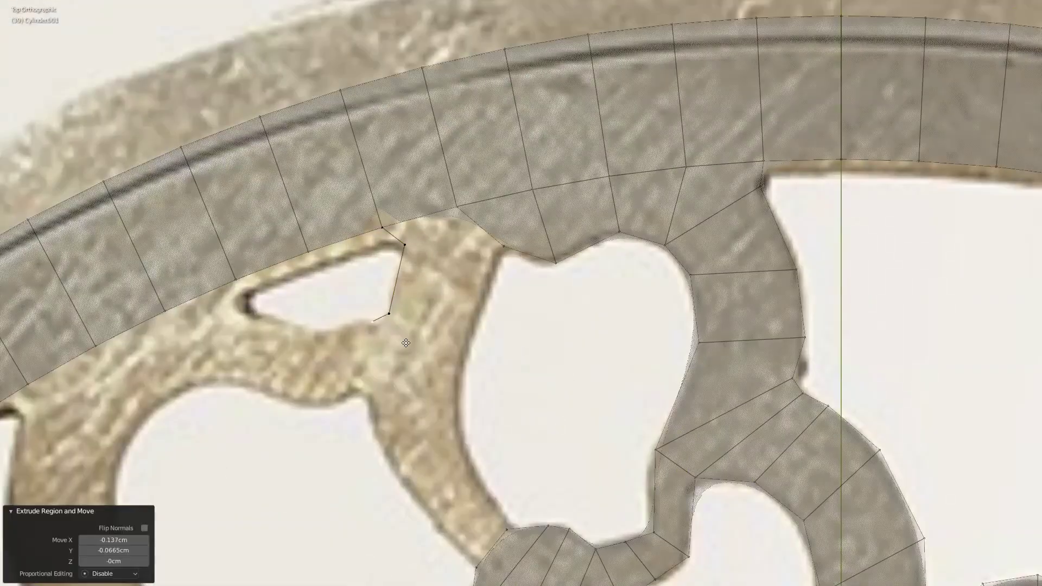
left_click(406, 343)
right_click(376, 315)
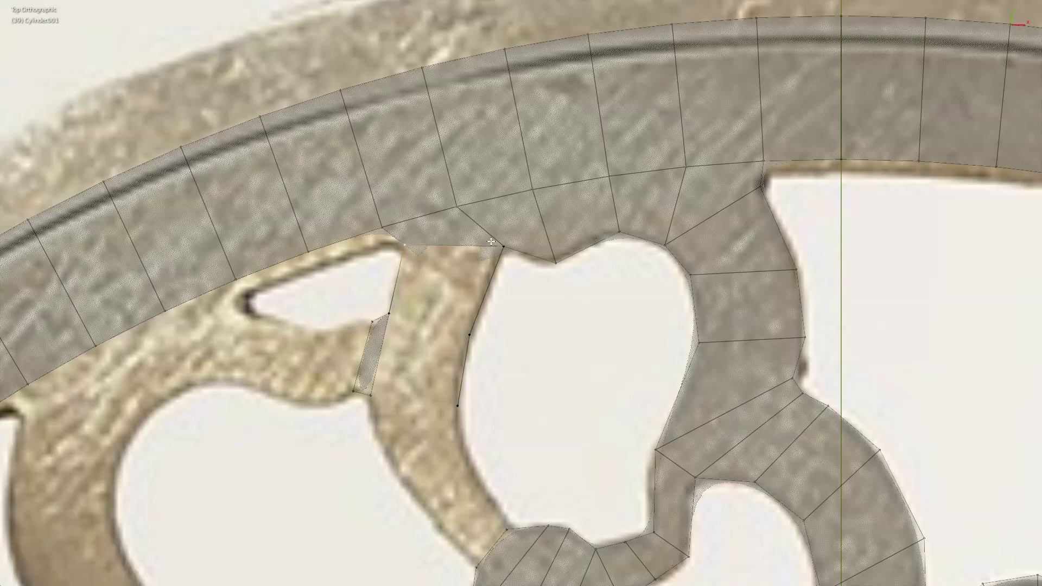
key("f")
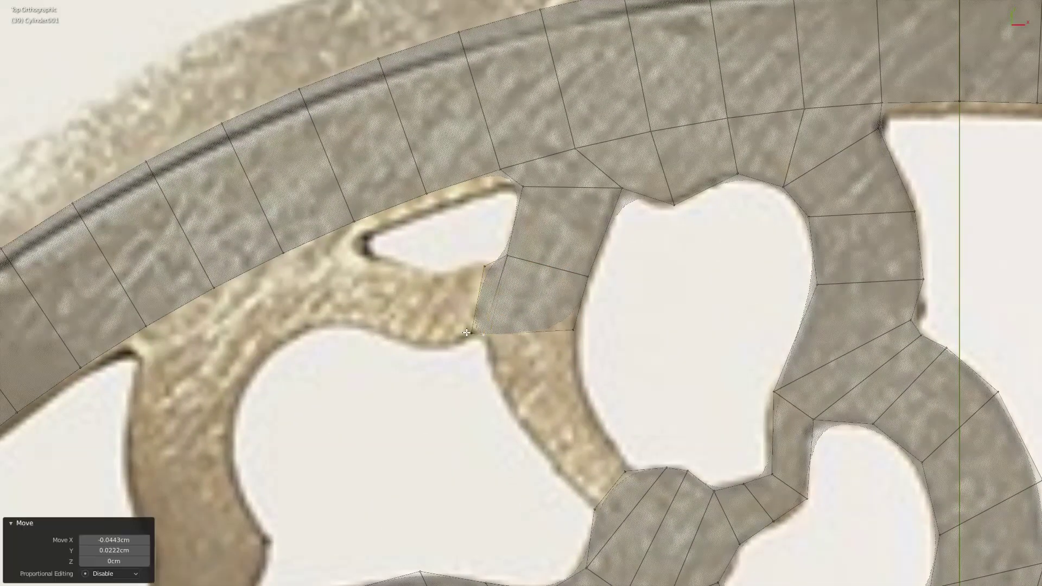
Build the spoke below the small hole, filling its gap and extending faces down the spoke.
middle_click_drag(467, 332, 529, 325, "shift")
key("e")
left_click(489, 303)
middle_click_drag(339, 341, 490, 333, "shift")
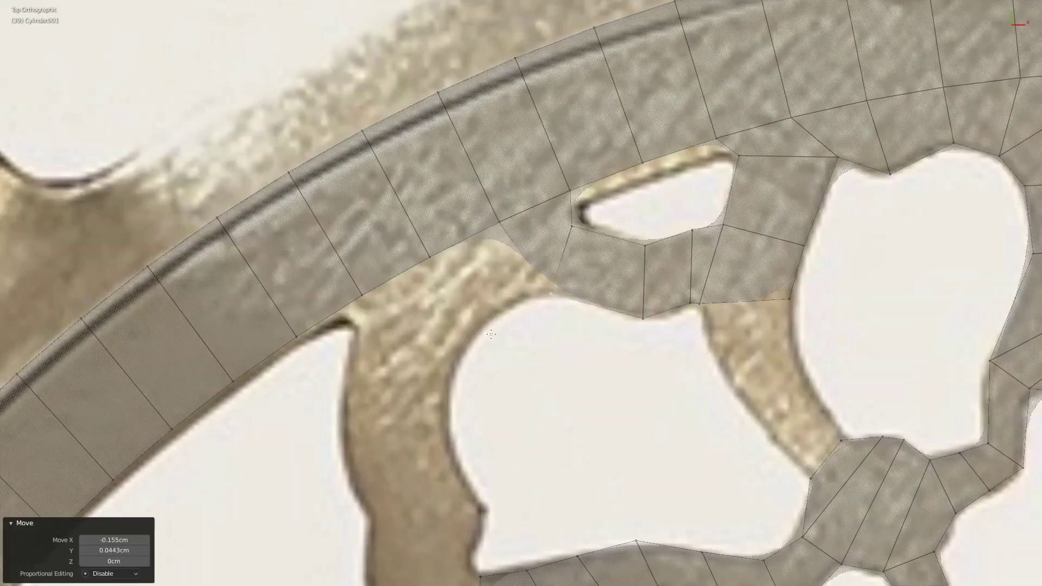
key("f")
middle_click_drag(538, 277, 635, 158, "shift")
key("e")
left_click(456, 347)
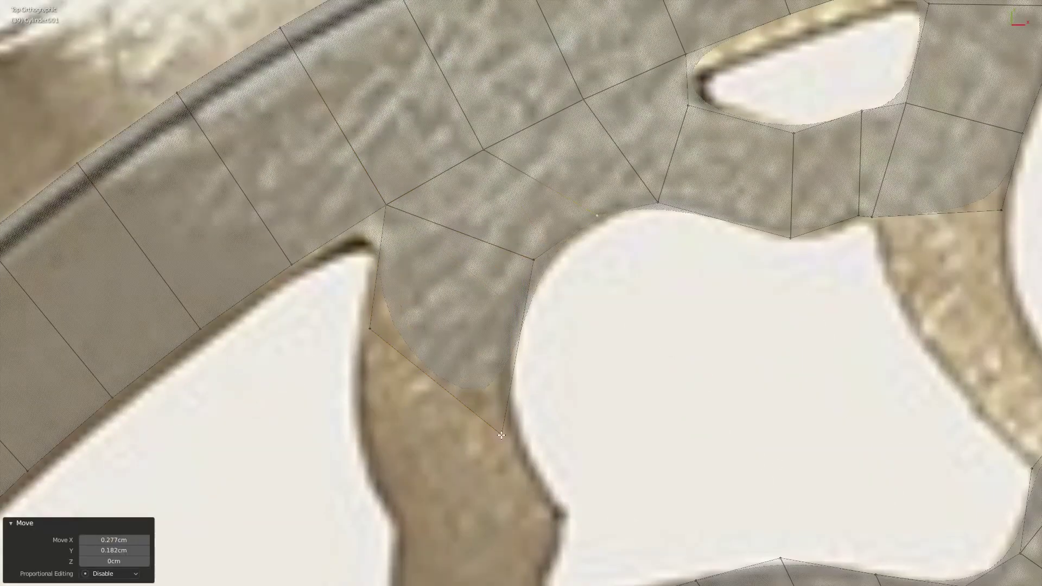
scroll(495, 379, "down", 2)
Continue the spoke down the reference as a short stem joining the outer ring.
middle_click_drag(494, 380, 489, 261, "shift")
key("e")
left_click(477, 396)
scroll(461, 374, "up", 1)
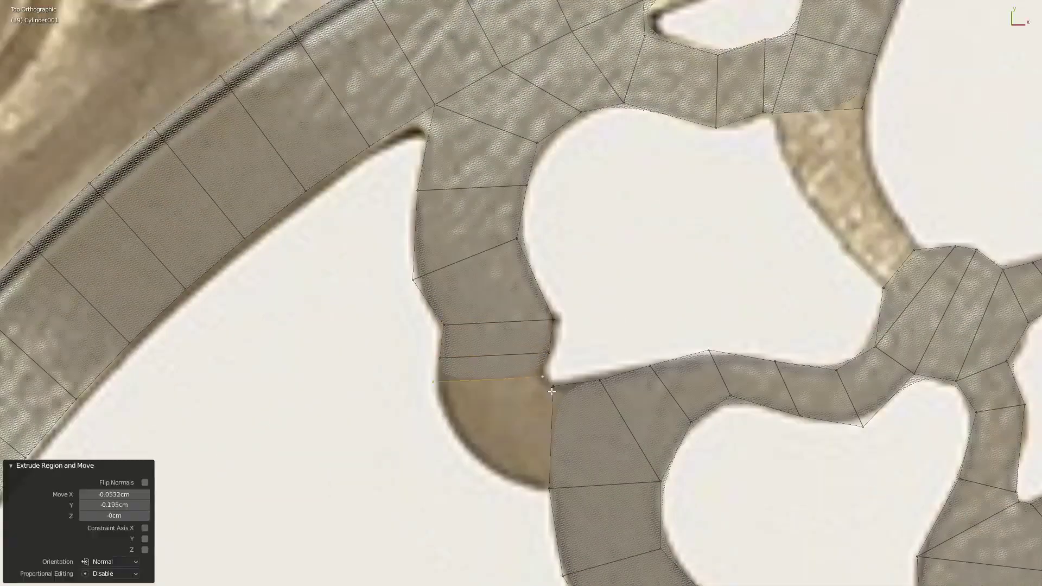
key("e")
left_click(446, 361)
scroll(446, 361, "down", 5)
scroll(447, 362, "up", 6)
scroll(447, 361, "down", 3)
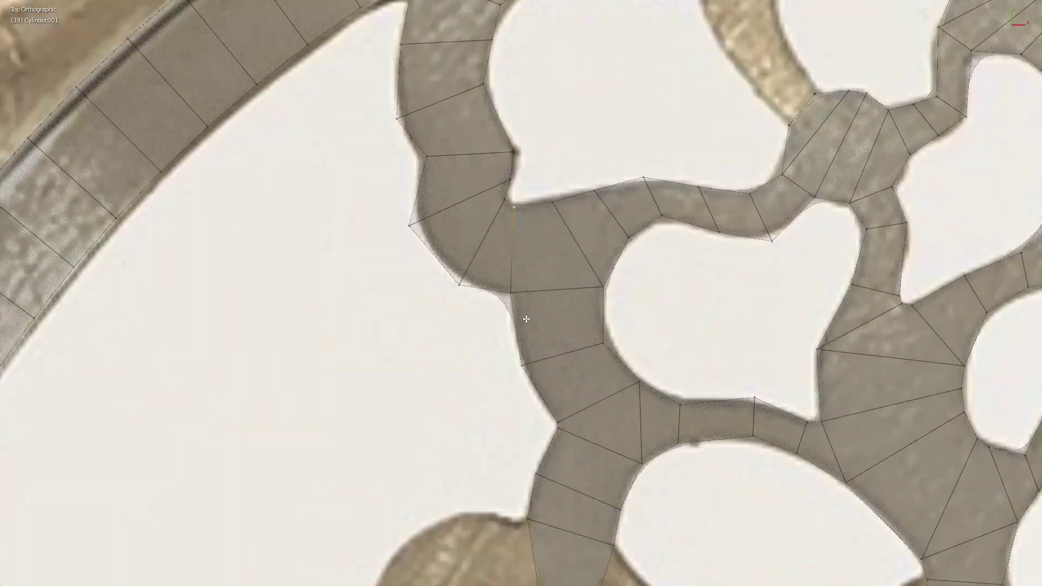
scroll(447, 362, "up", 4)
scroll(709, 396, "down", 4)
Confirm the extruded spoke faces and zoom in on the spoke junction.
scroll(785, 387, "down", 2)
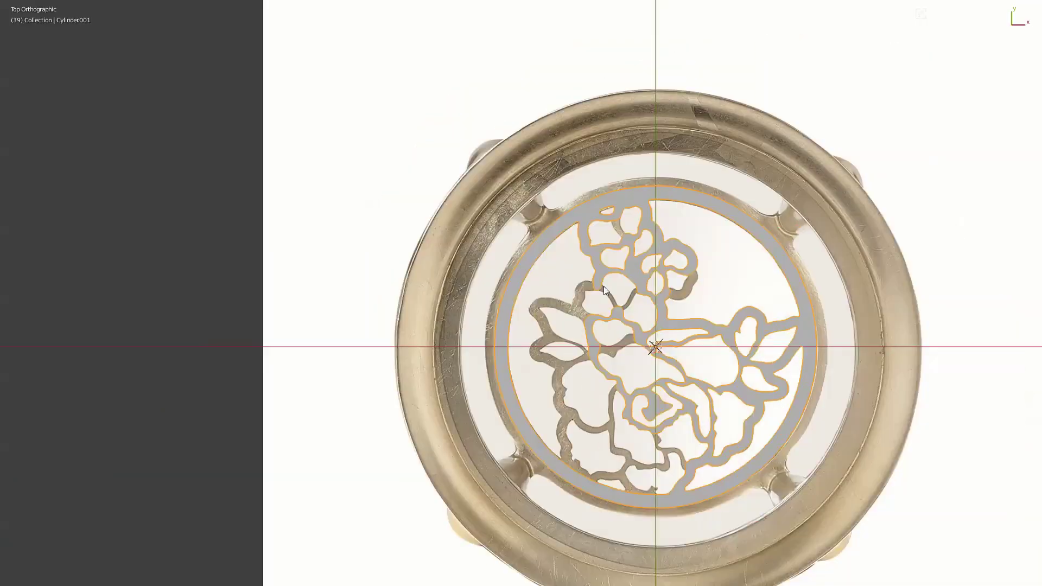
scroll(542, 243, "up", 5)
left_click(655, 359)
scroll(624, 304, "up", 2)
scroll(610, 271, "up", 1)
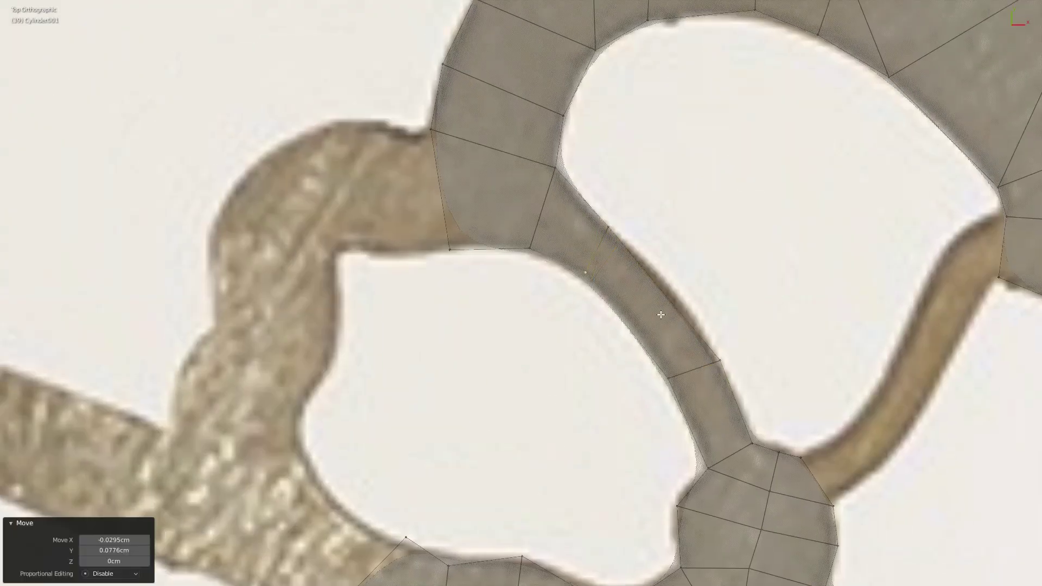
scroll(658, 304, "up", 1)
scroll(649, 423, "up", 2)
scroll(649, 424, "down", 3)
Try a loop cut at the junction, undo it, and briefly check the shape outside Edit Mode.
key("ctrl+r")
left_click(676, 412)
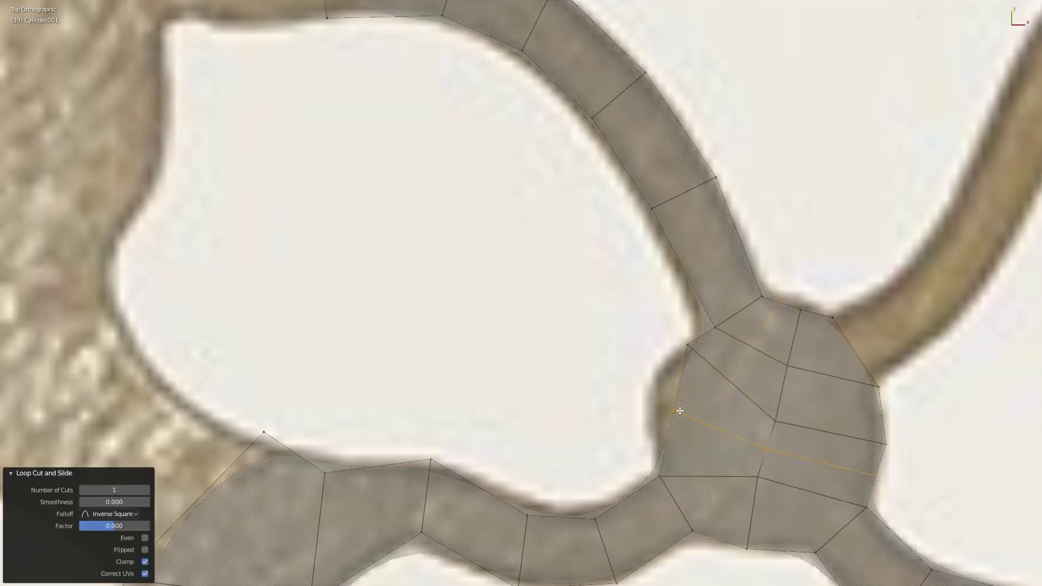
key("ctrl+z")
key("Tab")
scroll(695, 369, "down", 3)
key("Tab")
Nudge a spoke face slightly upward and extrude it out to the left.
scroll(705, 325, "up", 1)
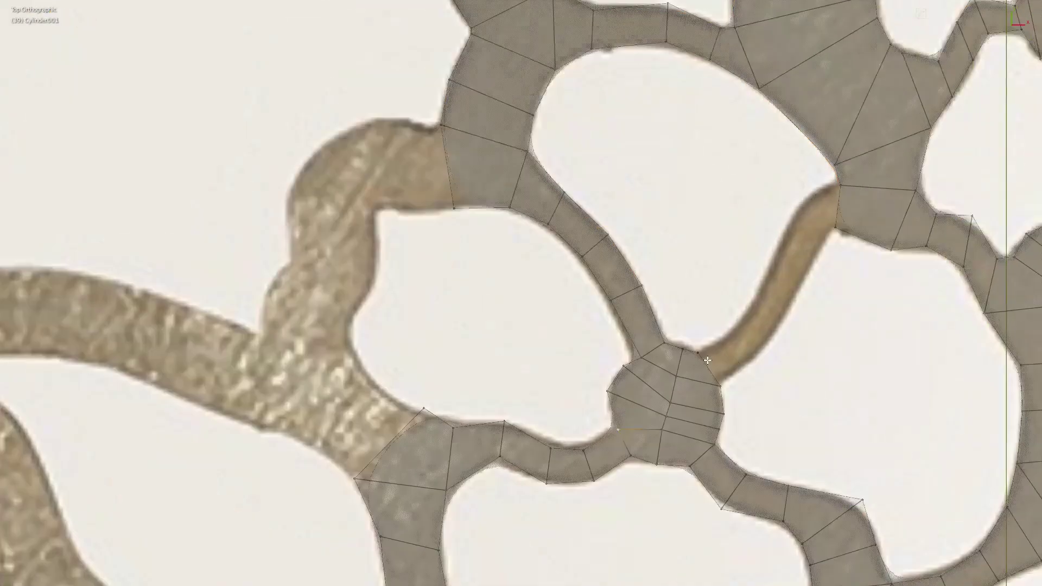
scroll(740, 231, "up", 2)
left_click(739, 230)
scroll(740, 231, "up", 1)
left_click_drag(739, 230, 738, 223)
scroll(707, 235, "down", 3)
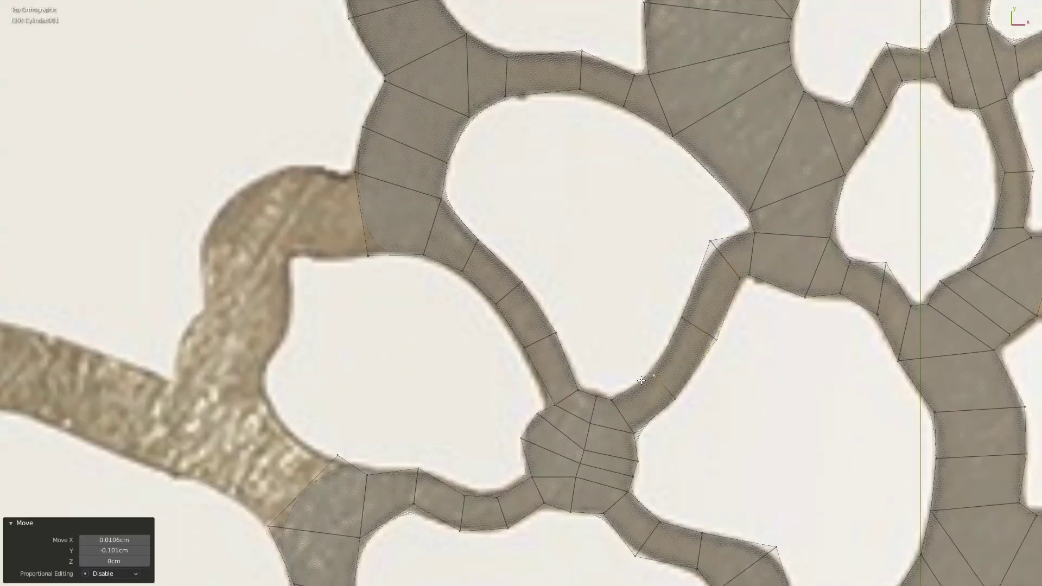
scroll(641, 380, "up", 1)
key("e")
left_click(448, 182)
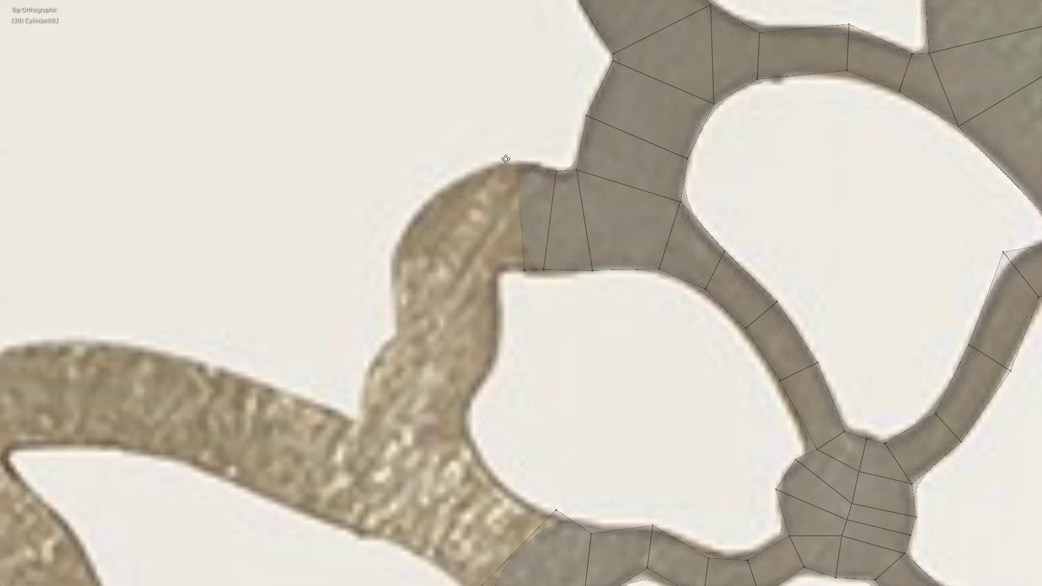
Extend the spoke end down and to the left in several extruded segments.
left_click(434, 234)
key("e")
left_click(428, 368)
key("e")
left_click(418, 434)
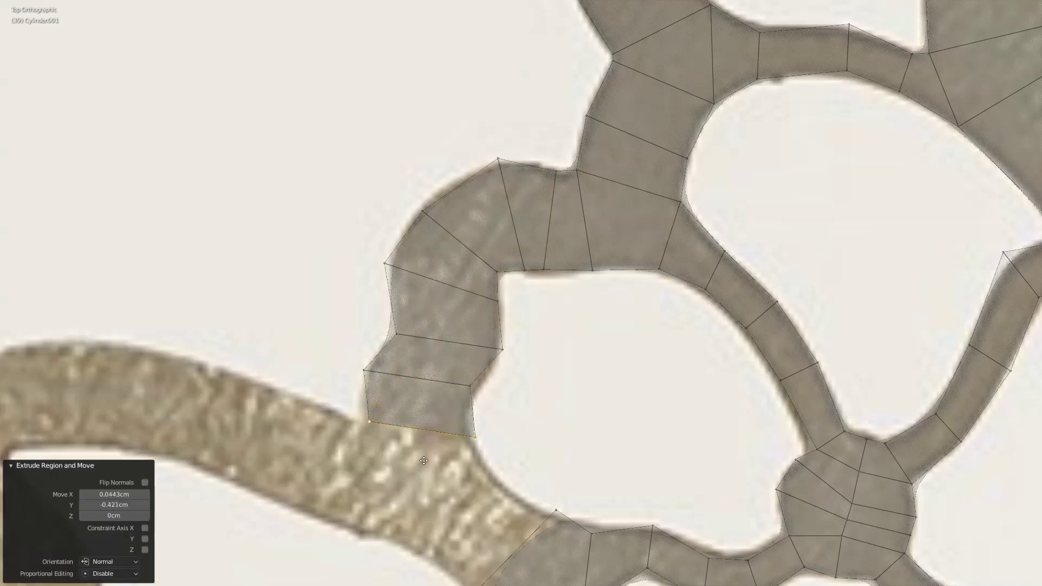
key("e")
scroll(470, 385, "down", 3)
scroll(542, 326, "up", 4)
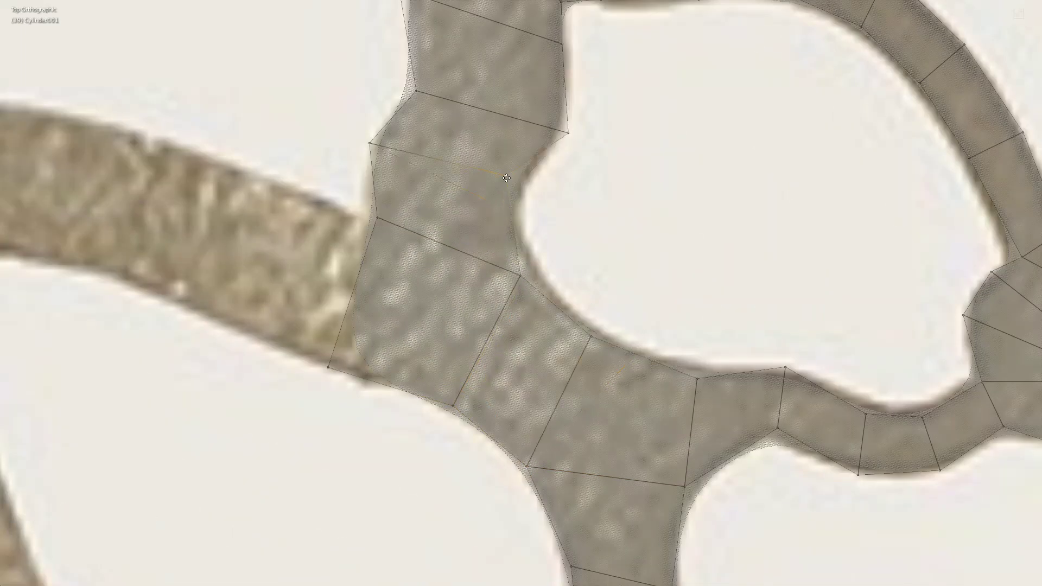
scroll(664, 386, "down", 2)
Extrude the spoke further left, snap its end onto the outline, and add a centred edge loop.
key("e")
left_click(380, 282)
key("g")
left_click(465, 267)
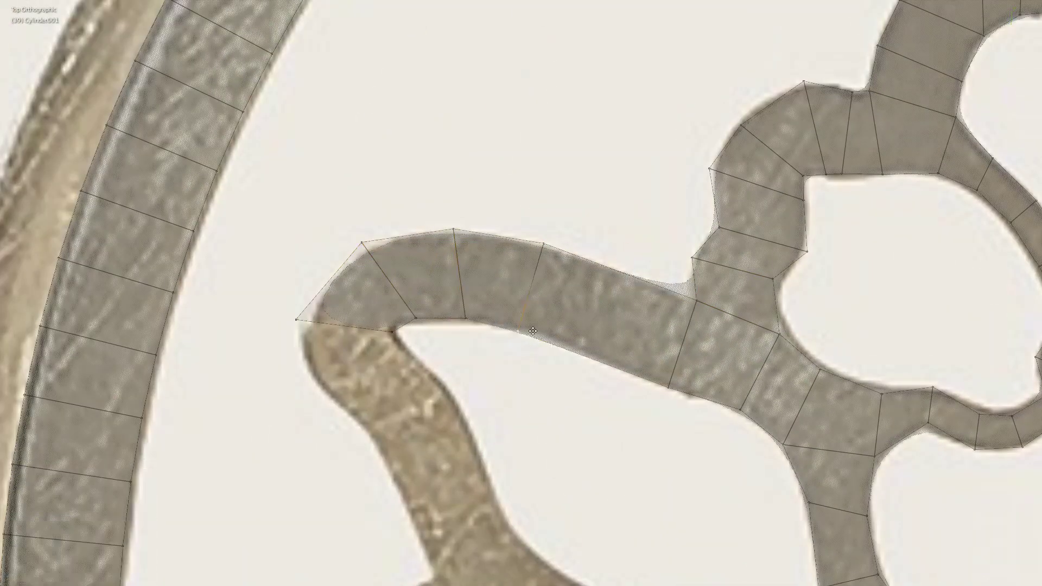
left_click(532, 331)
right_click(558, 356)
scroll(629, 297, "up", 2)
scroll(515, 274, "down", 3)
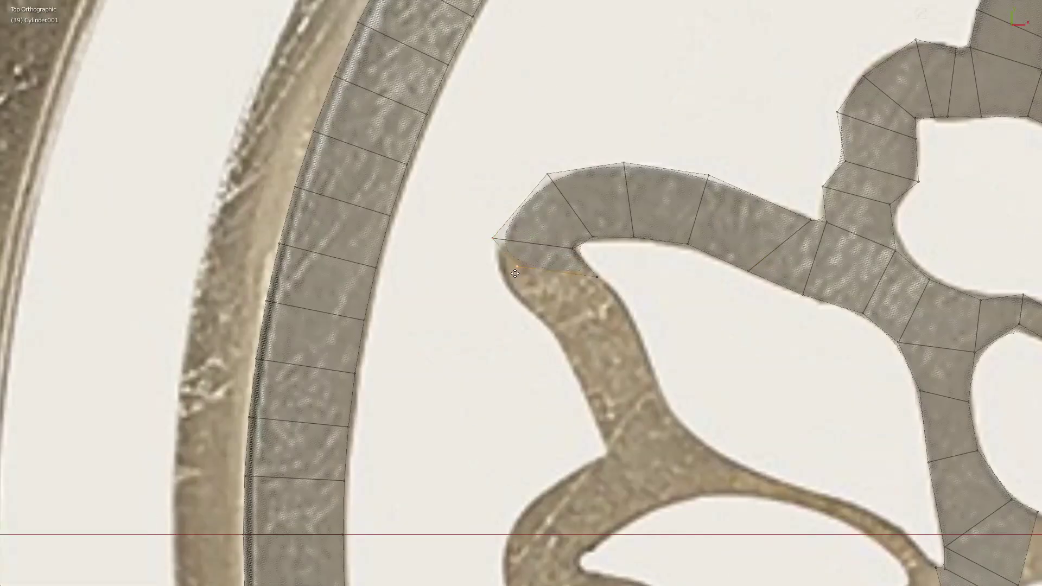
Extend the spoke's end further along the branch with two new segments.
key("e")
left_click(630, 424)
key("g")
left_click(662, 467)
scroll(656, 364, "up", 2)
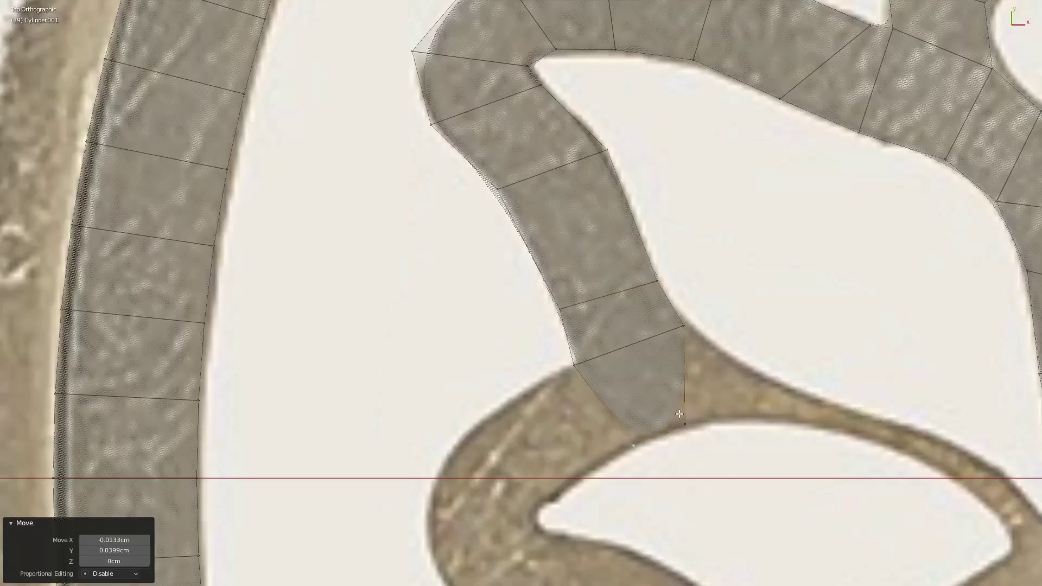
scroll(656, 363, "up", 1)
Add more spoke segments along the branch and pan to its new end.
key("e")
left_click(732, 339)
key("e")
left_click(811, 375)
key("e")
middle_click_drag(944, 580, 860, 444, "shift")
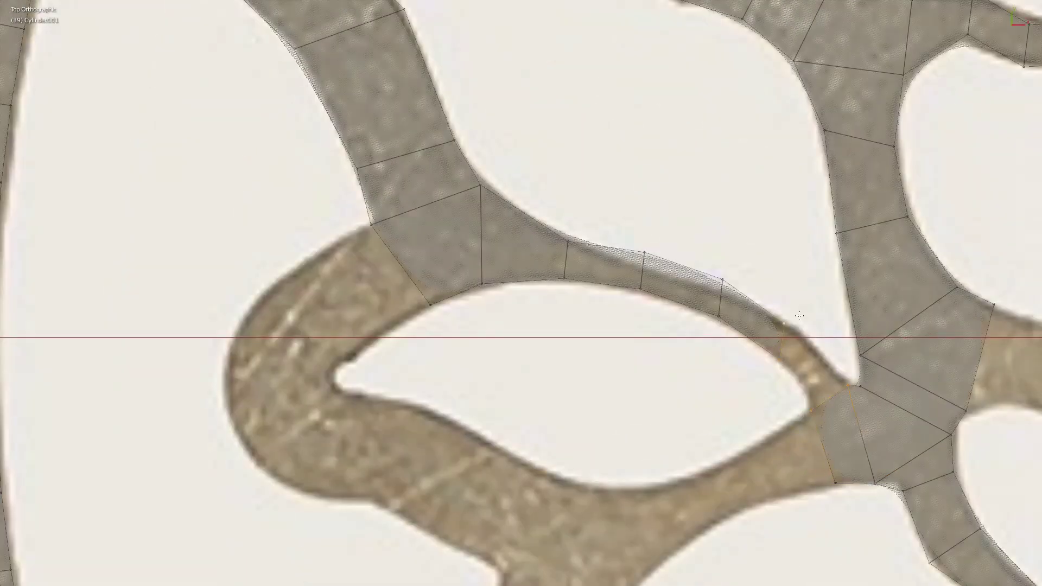
scroll(798, 316, "up", 2)
scroll(651, 326, "down", 3)
Extrude the strip's left end edge down the curving branch toward the lower branch.
left_click(541, 243)
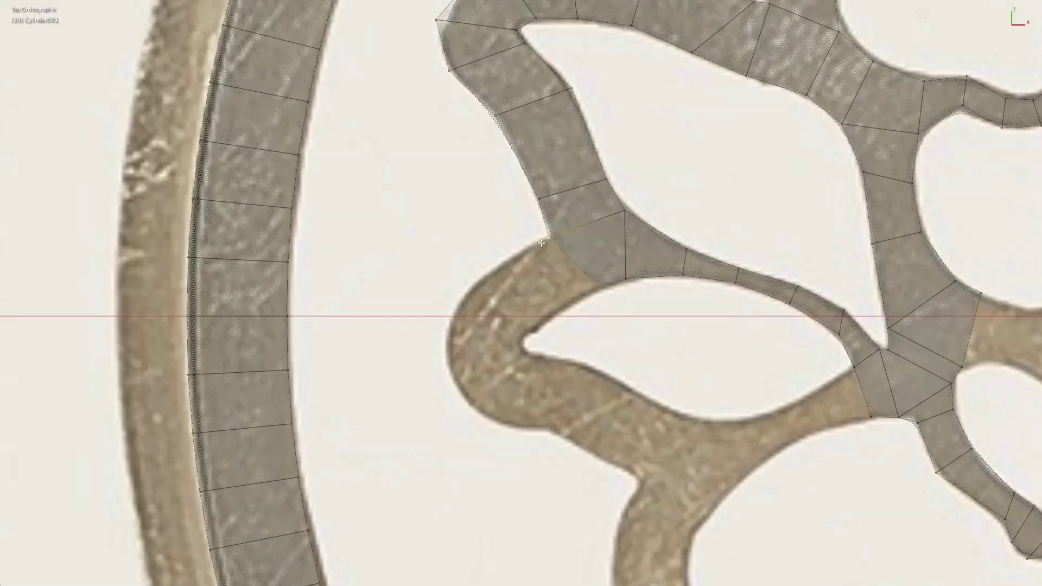
key("e")
left_click(486, 326)
scroll(521, 315, "up", 1)
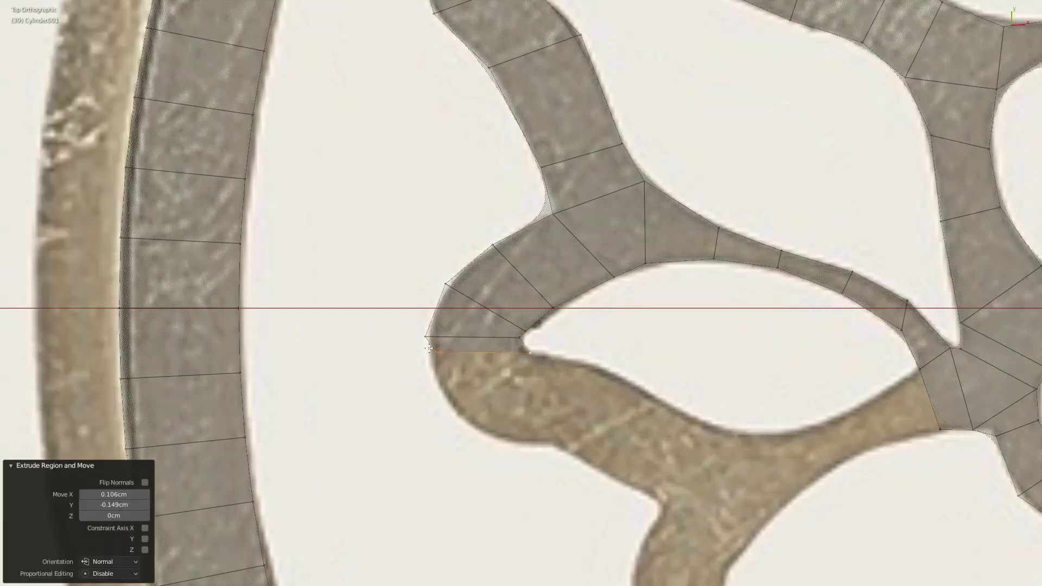
key("e")
left_click(547, 446)
key("e")
left_click(776, 516)
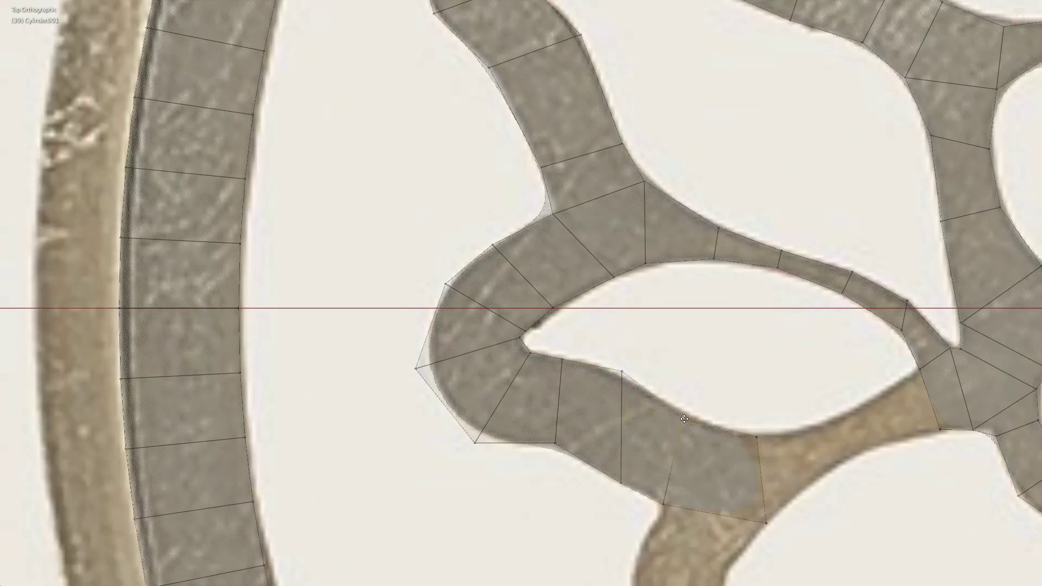
scroll(951, 412, "up", 1)
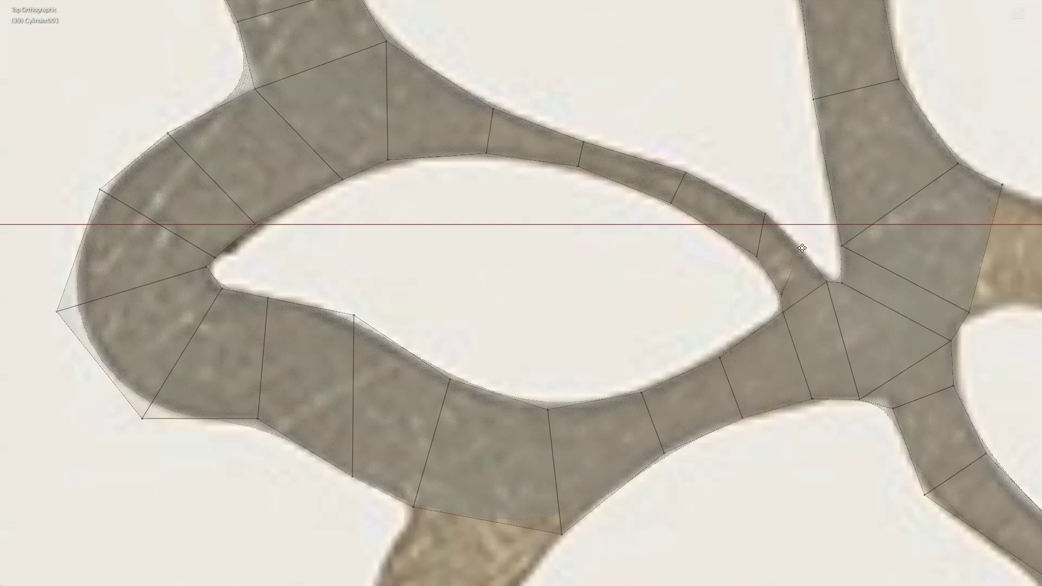
scroll(603, 491, "down", 1)
Carry the bottom strip further down the lower branch and adjust its vertices to fit.
key("e")
left_click(604, 491)
scroll(603, 491, "down", 2)
middle_click_drag(603, 491, 592, 347, "shift")
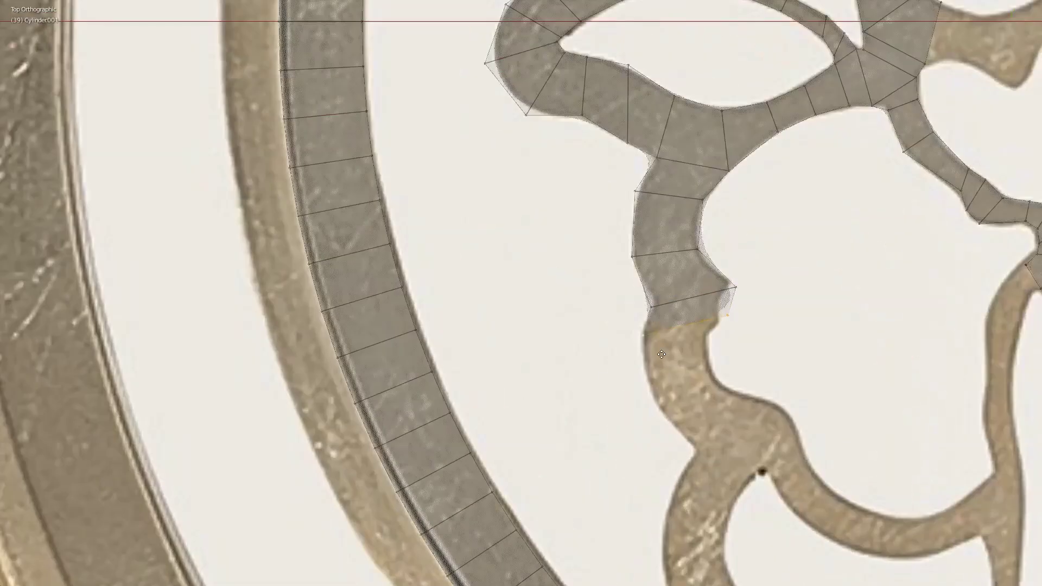
key("g")
left_click(592, 347)
scroll(592, 348, "up", 2)
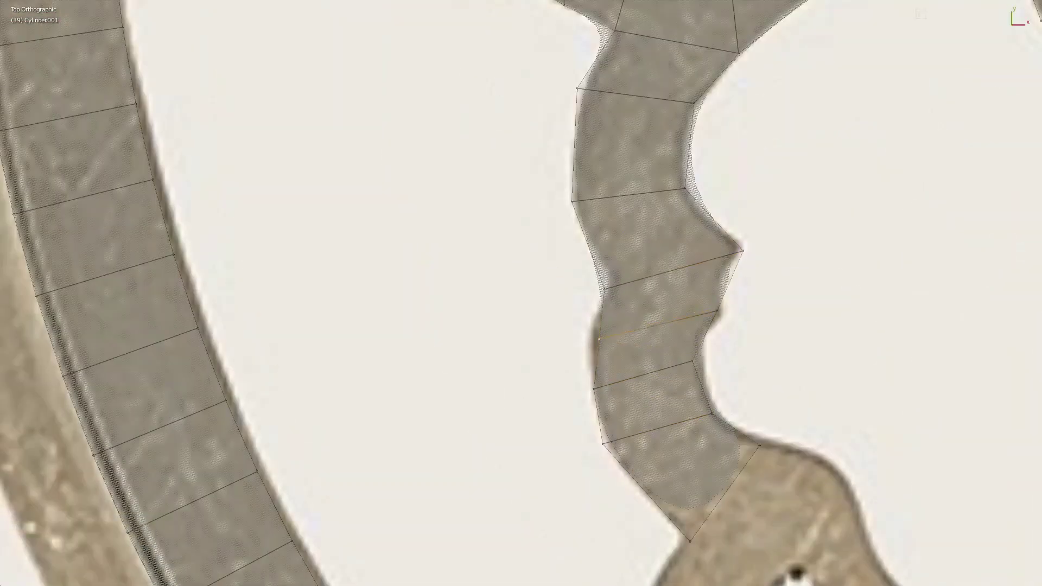
scroll(597, 341, "down", 4)
middle_click_drag(597, 342, 592, 323, "shift")
scroll(700, 390, "up", 4)
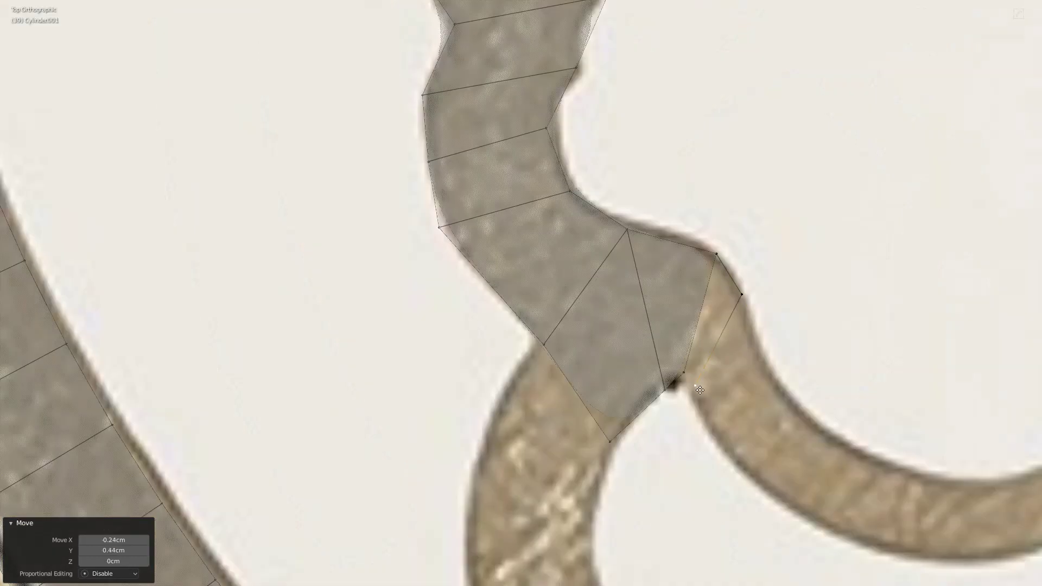
Extrude the strip's end along the branch toward the outer ring.
key("e")
scroll(700, 390, "down", 3)
scroll(705, 272, "up", 1)
key("g")
left_click(719, 230)
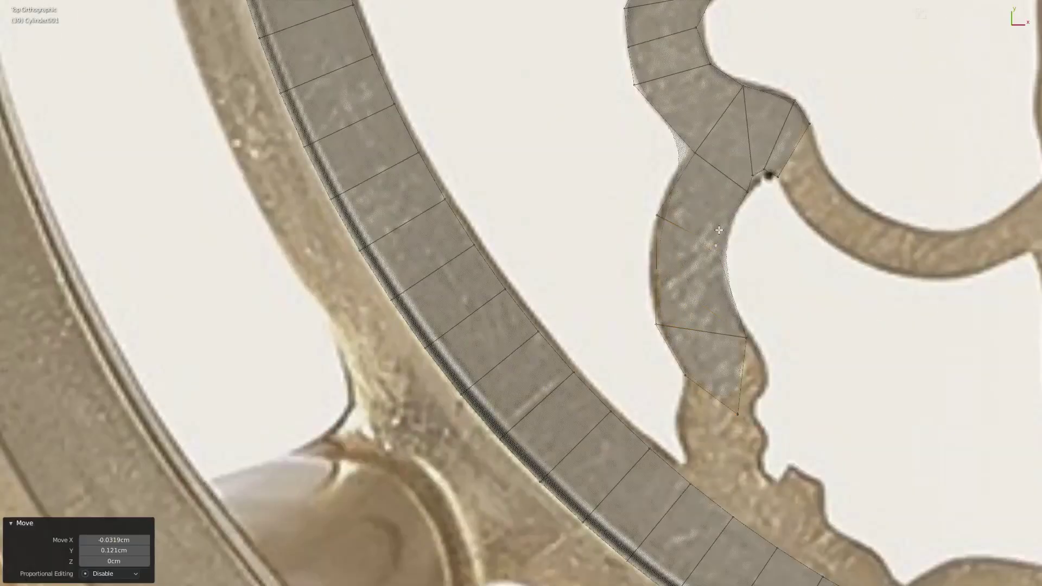
scroll(719, 230, "up", 2)
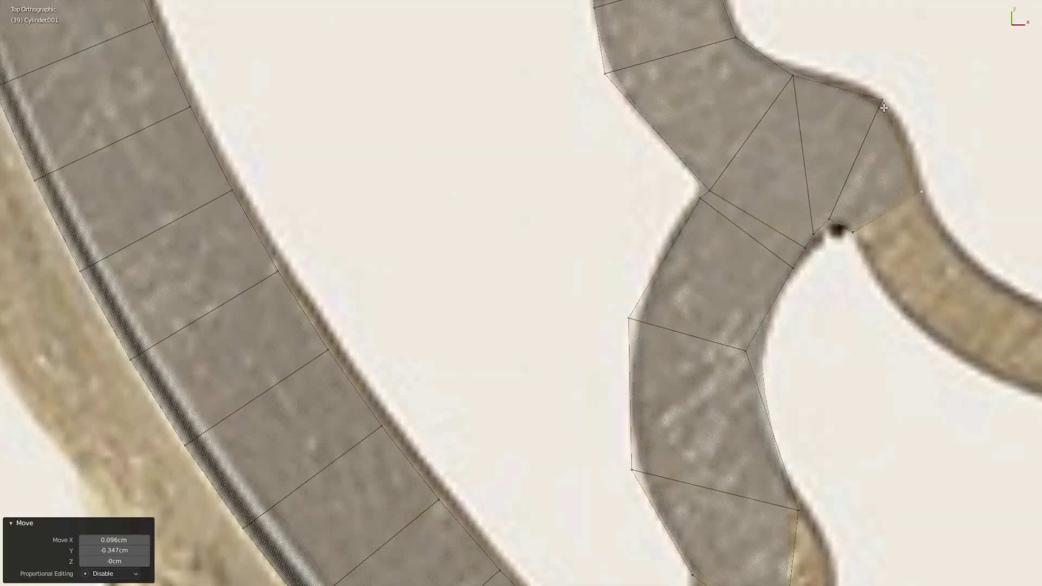
Extend the strip to meet the ring, fit a side vertex to the branch, and select the junction edge.
middle_click_drag(884, 108, 792, 380, "shift")
key("e")
left_click(792, 380)
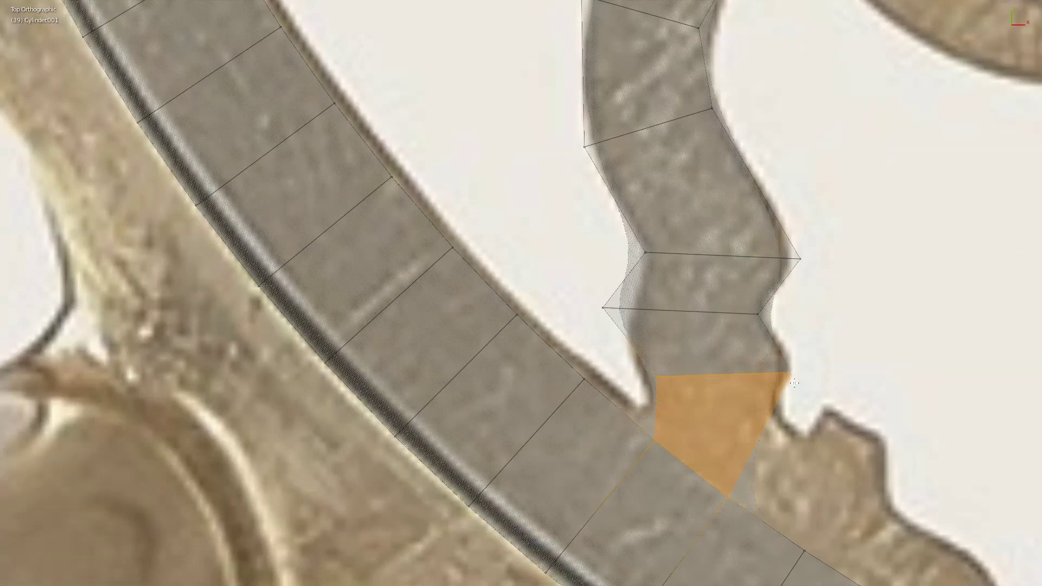
left_click_drag(631, 331, 666, 323)
middle_click_drag(652, 381, 631, 287, "shift")
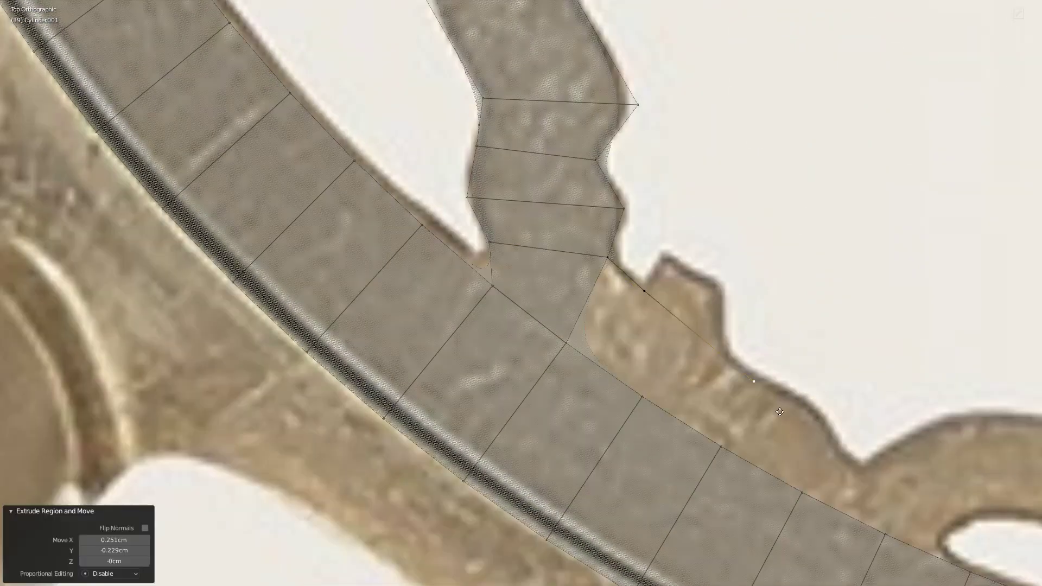
middle_click_drag(780, 412, 643, 316, "shift")
left_click(533, 222)
Reposition the extruded tip edge to continue the strip along the branch.
left_click(579, 218)
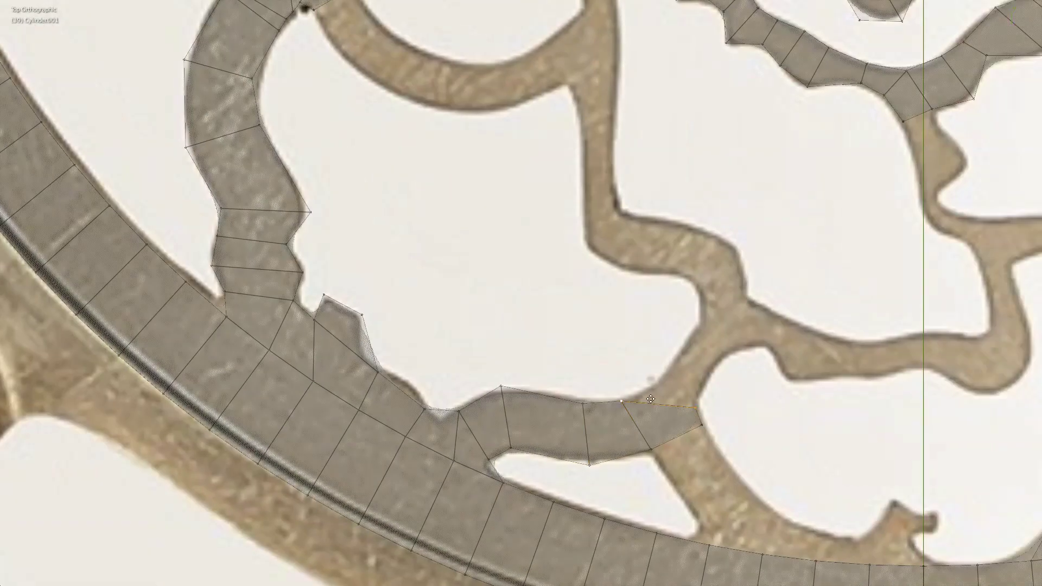
key("g")
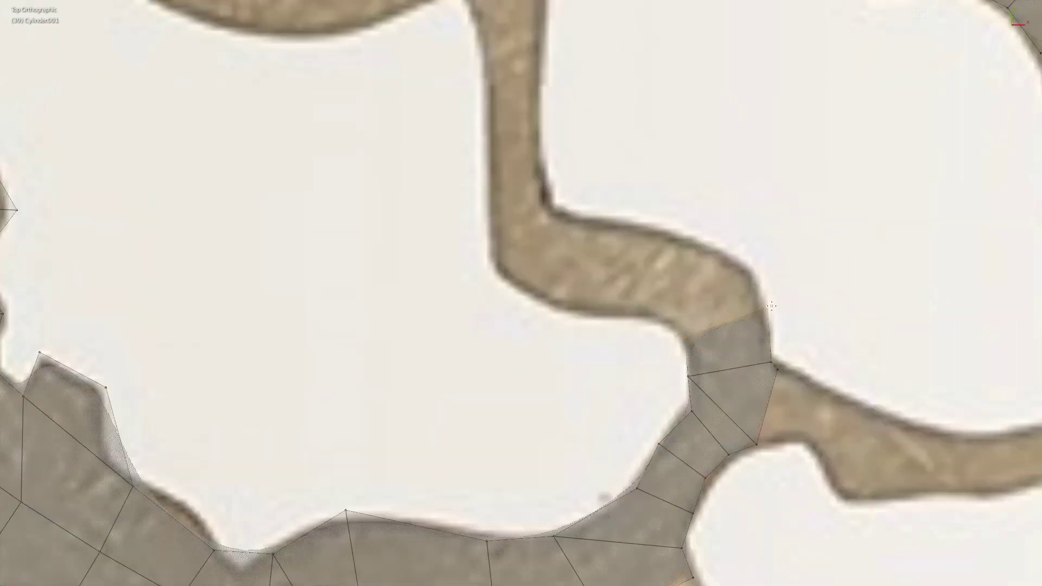
left_click(721, 290)
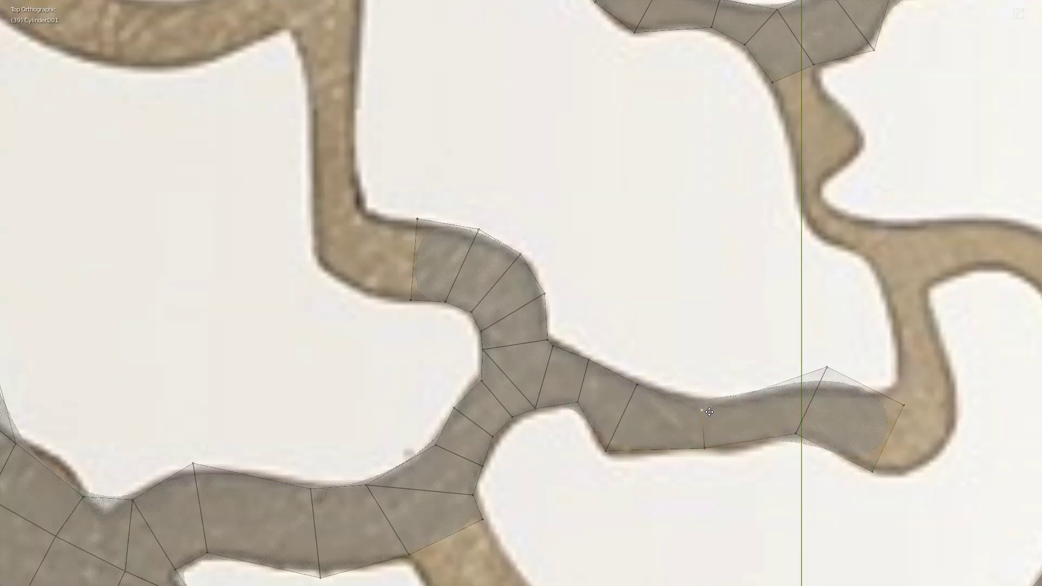
left_click(709, 412)
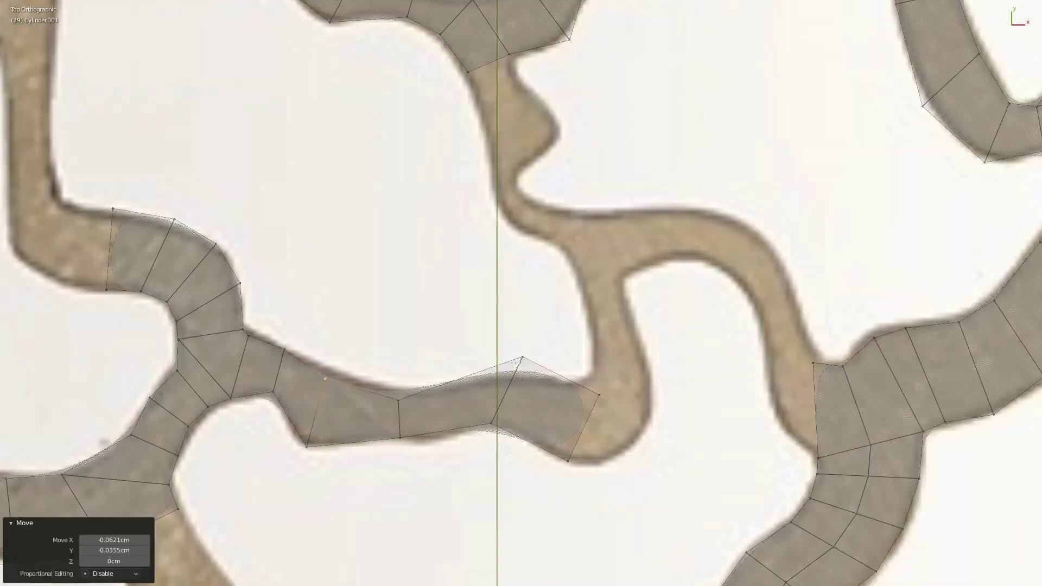
Extrude the top edge upward, across to the right and down the curve, matching outer vertices.
key("e")
left_click(599, 283)
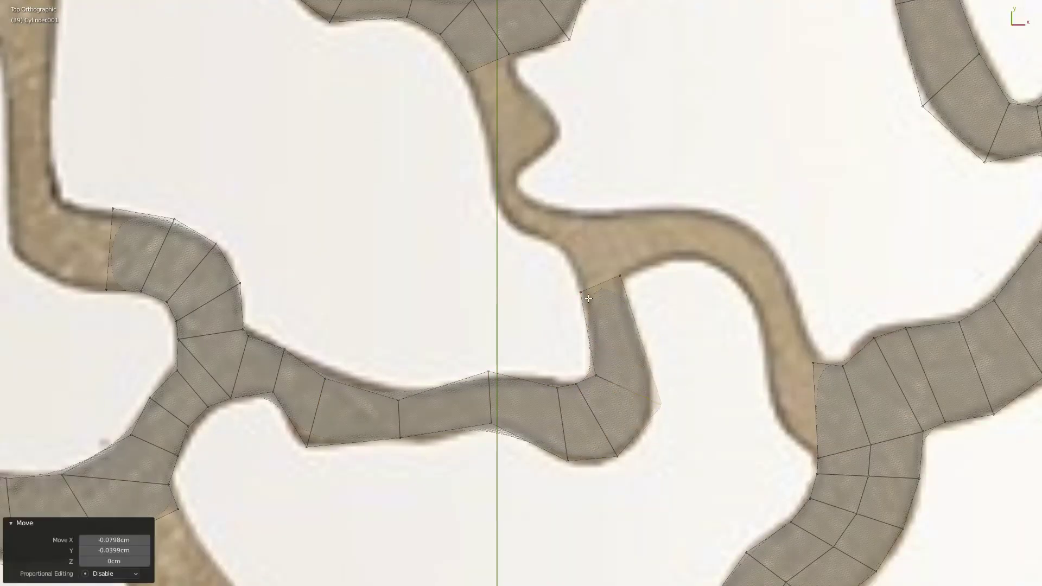
key("e")
left_click(705, 239)
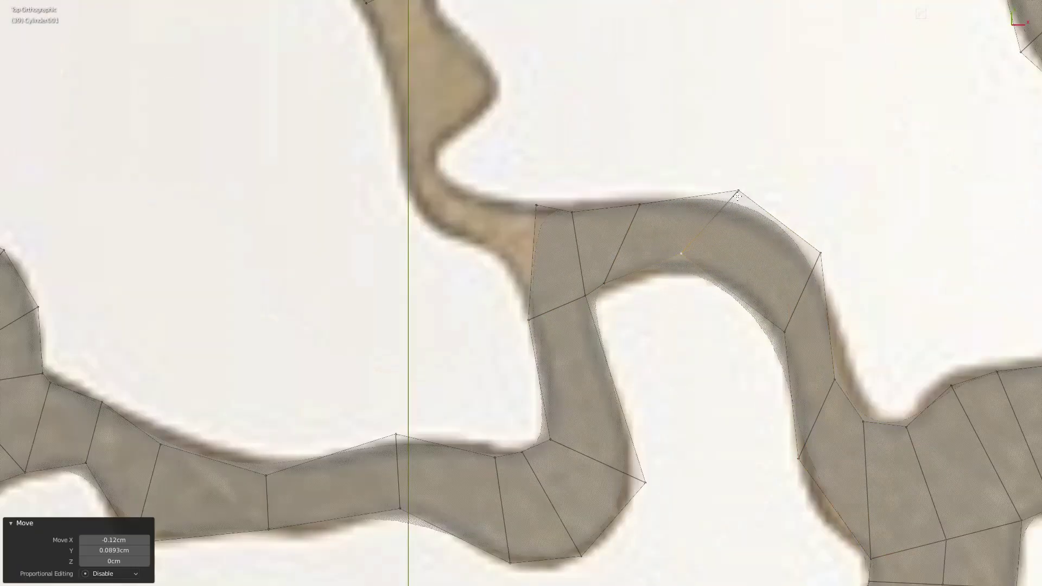
left_click(808, 245)
key("e")
middle_click_drag(802, 443, 770, 406, "shift")
left_click_drag(686, 152, 649, 151)
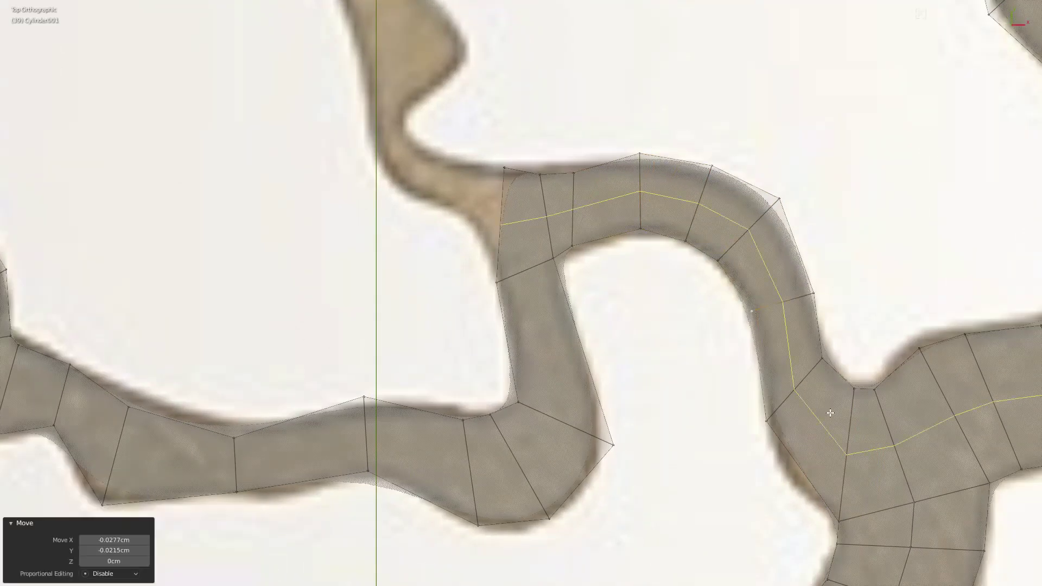
Fill a face joining the strip ends and select the new bridge face between rim and branch.
key("f")
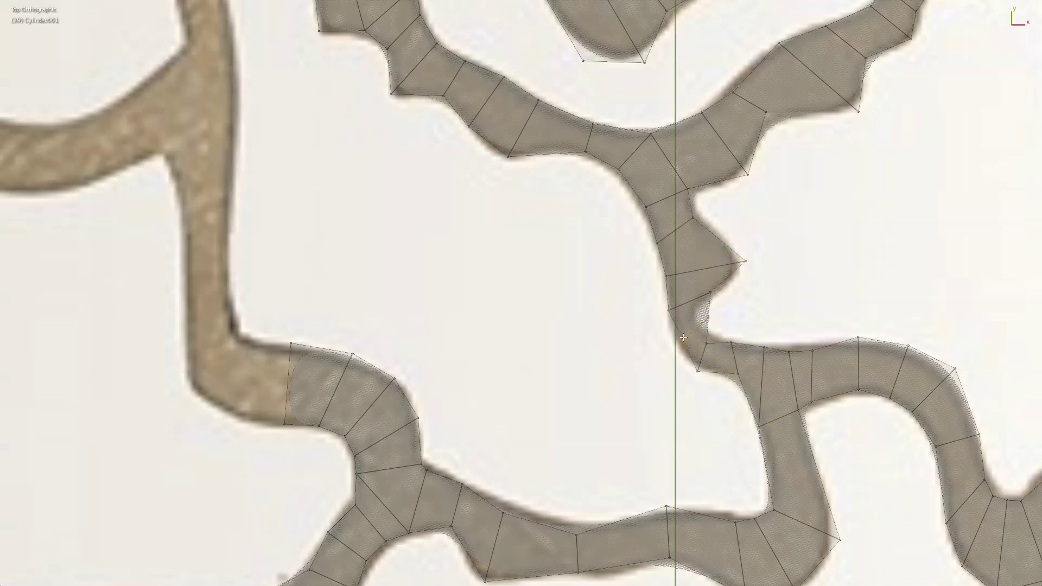
scroll(683, 338, "down", 5)
scroll(623, 398, "up", 4)
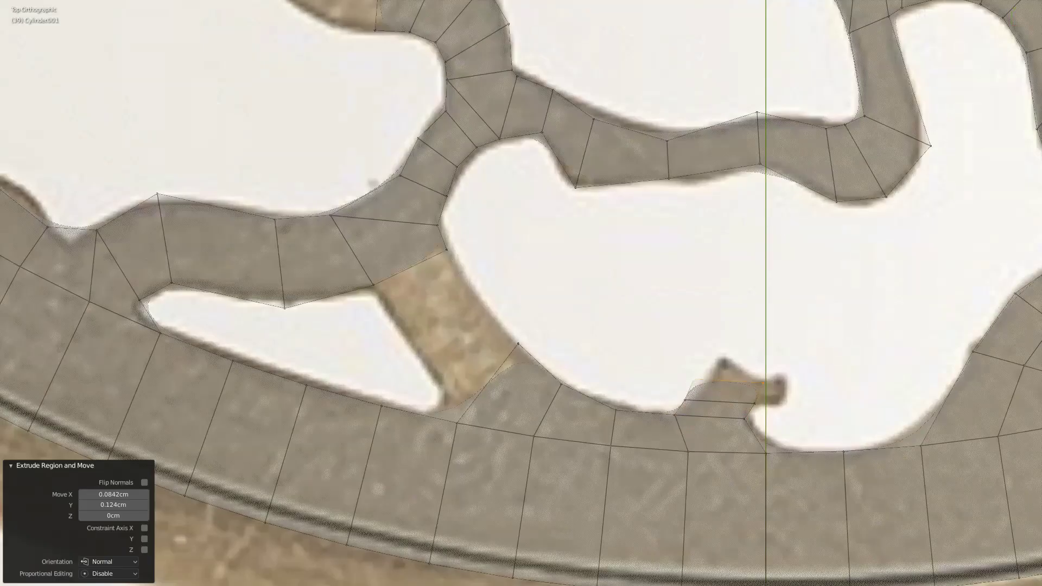
scroll(589, 290, "up", 3)
left_click(589, 290)
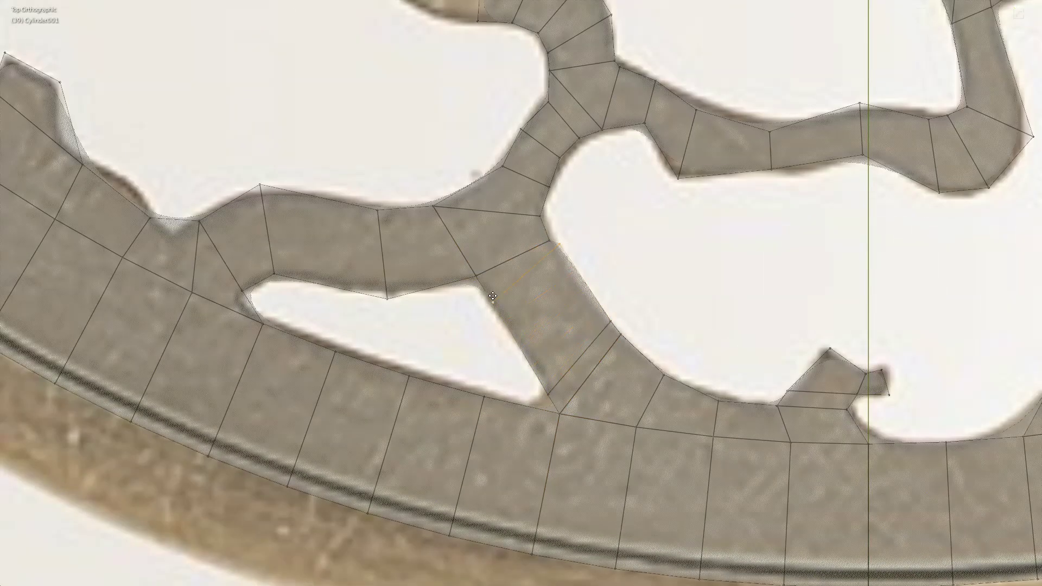
scroll(699, 375, "down", 5)
scroll(665, 355, "up", 5)
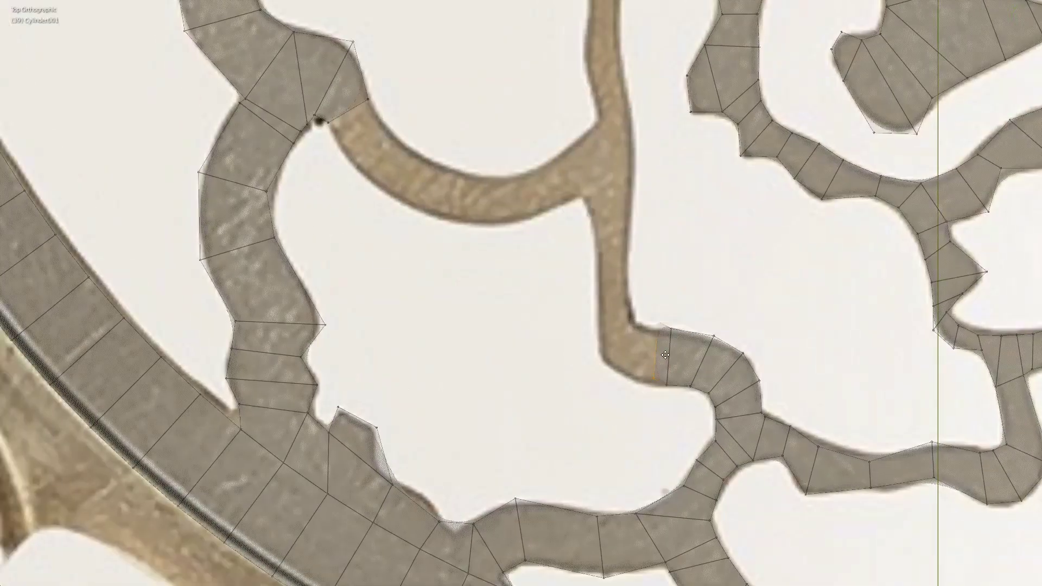
Extrude the branch edge up the stem and along the tan arc.
key("e")
left_click(602, 163)
key("g")
left_click(599, 248)
scroll(600, 249, "up", 1)
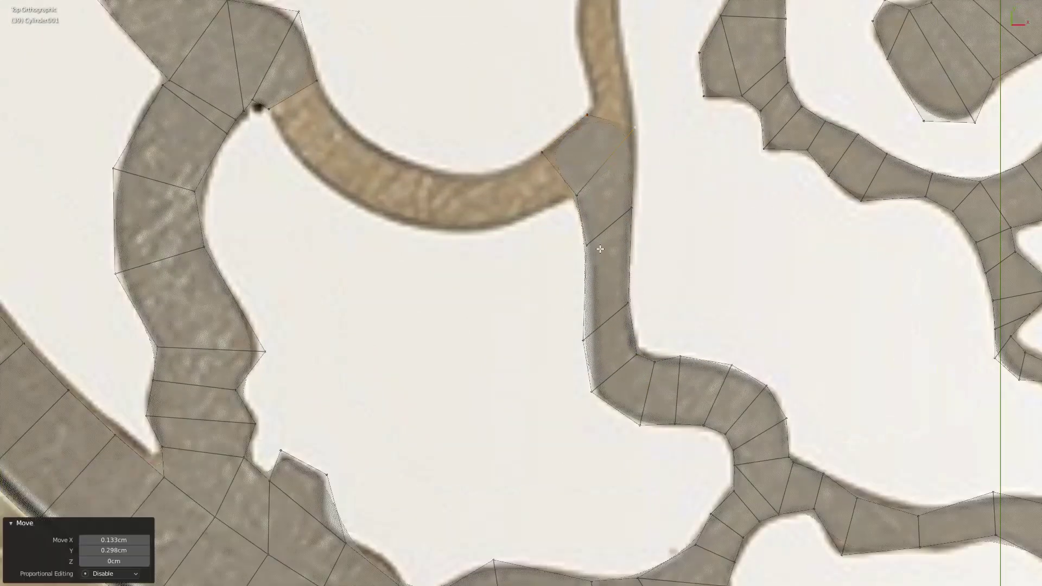
middle_click_drag(585, 400, 651, 492, "shift")
key("e")
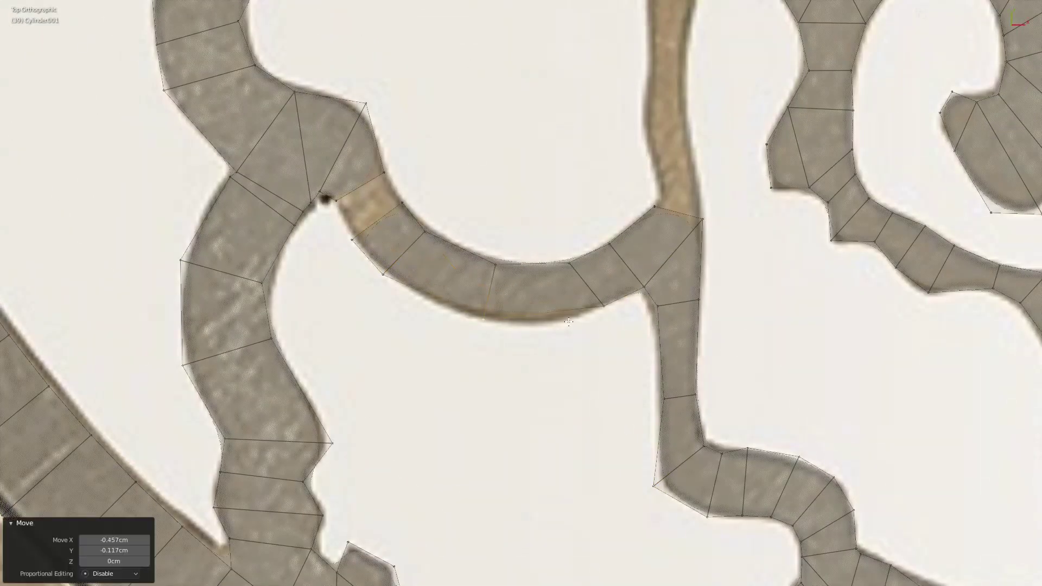
left_click(534, 313)
scroll(533, 314, "down", 3)
scroll(626, 300, "up", 3)
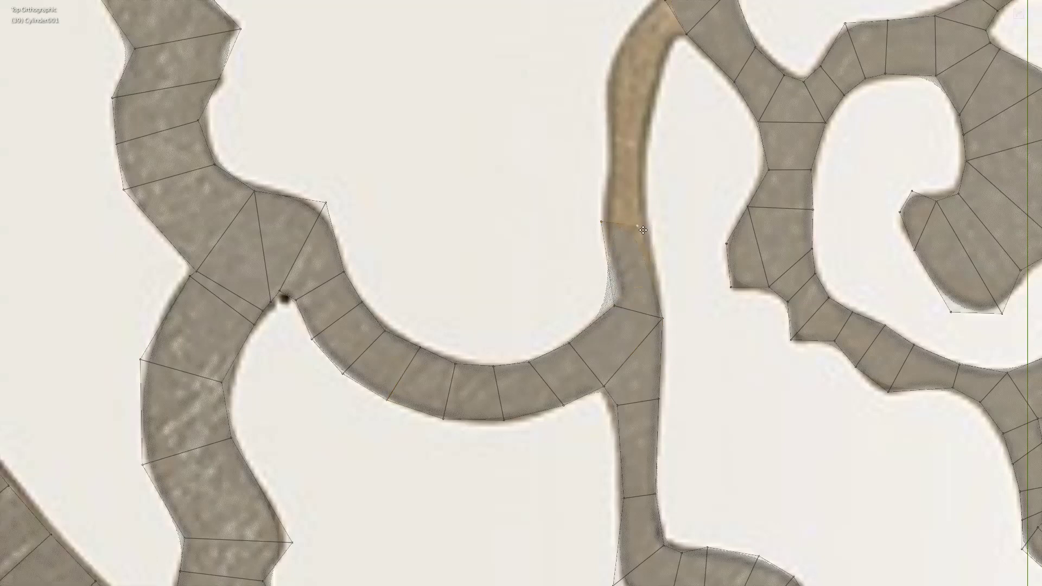
Add the final stem segments and shift the stem's edge vertices left to match the reference.
left_click(653, 271)
scroll(672, 212, "up", 4, "shift")
scroll(696, 146, "up", 1, "shift")
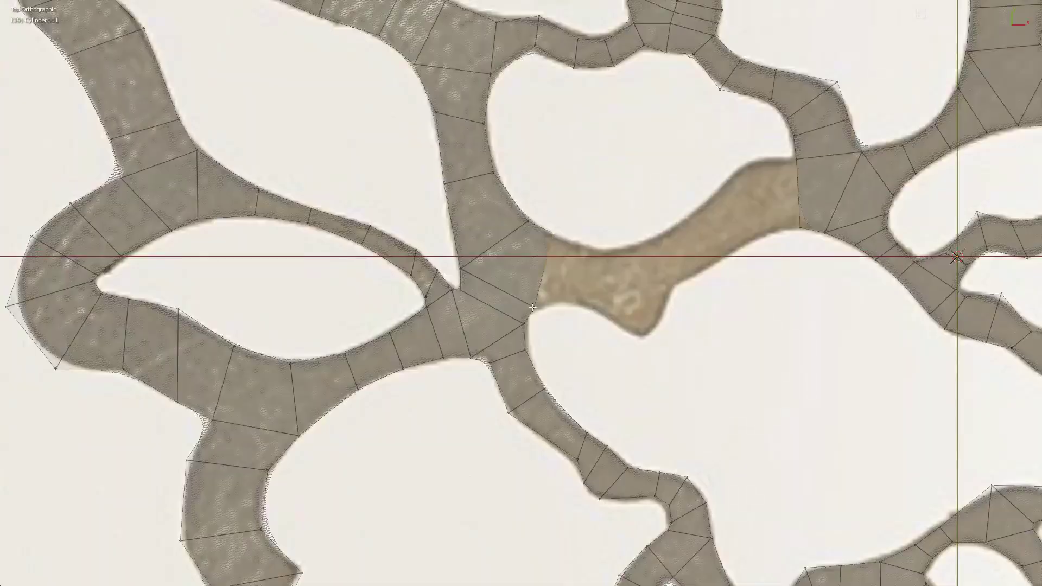
left_click(532, 307)
key("e")
left_click(727, 212)
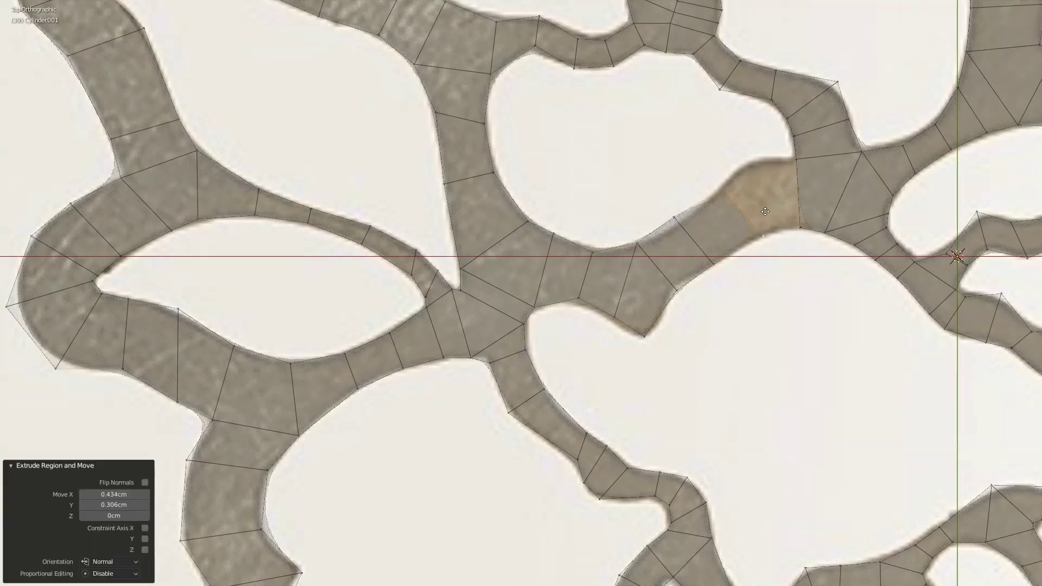
key("e")
key("g")
left_click(687, 274)
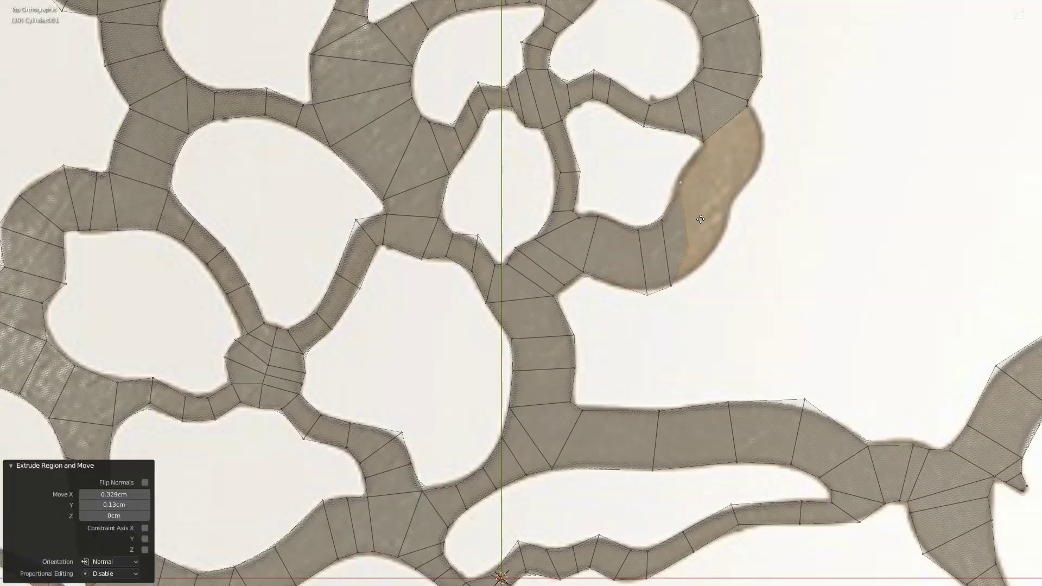
left_click(680, 187)
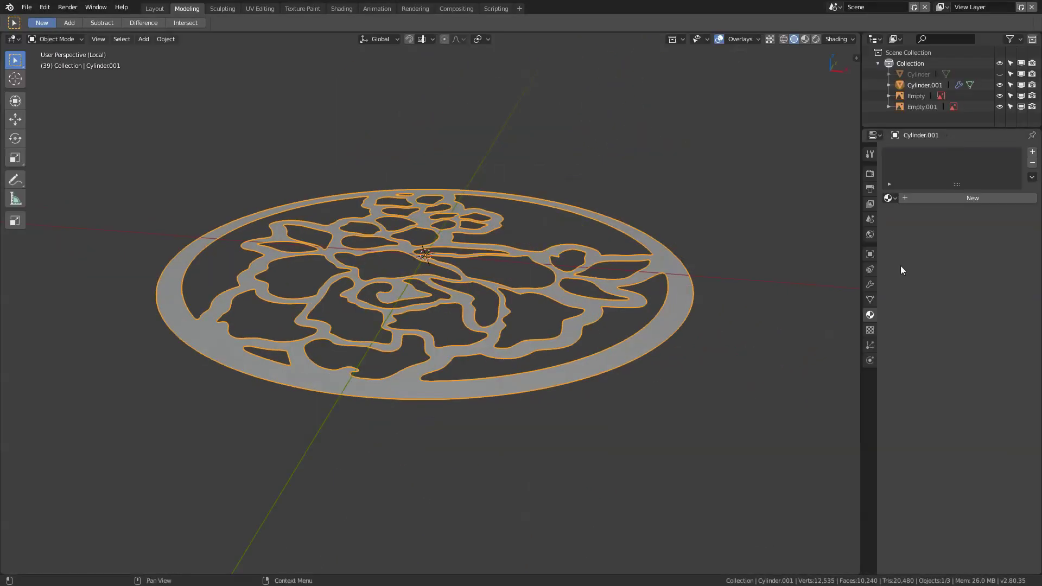
Give the shelf a level 2 Subdivision and a 0.6cm Solidify, with Solidify moved first.
key("ctrl+1")
left_click(906, 152)
left_click(814, 322)
left_click_drag(922, 302, 901, 302)
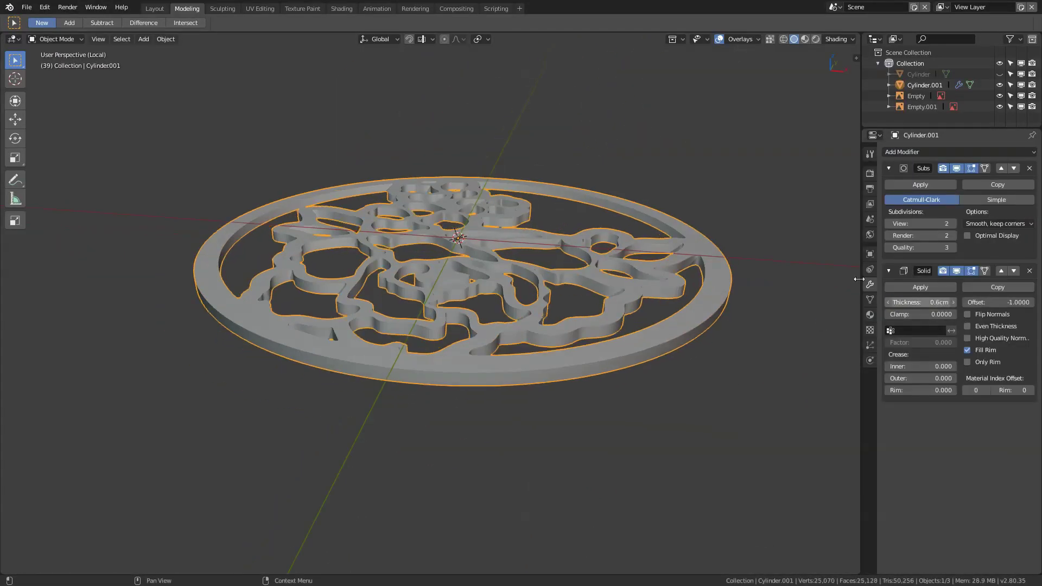
scroll(542, 296, "up", 5)
key("ctrl+2")
left_click(888, 169, "ctrl")
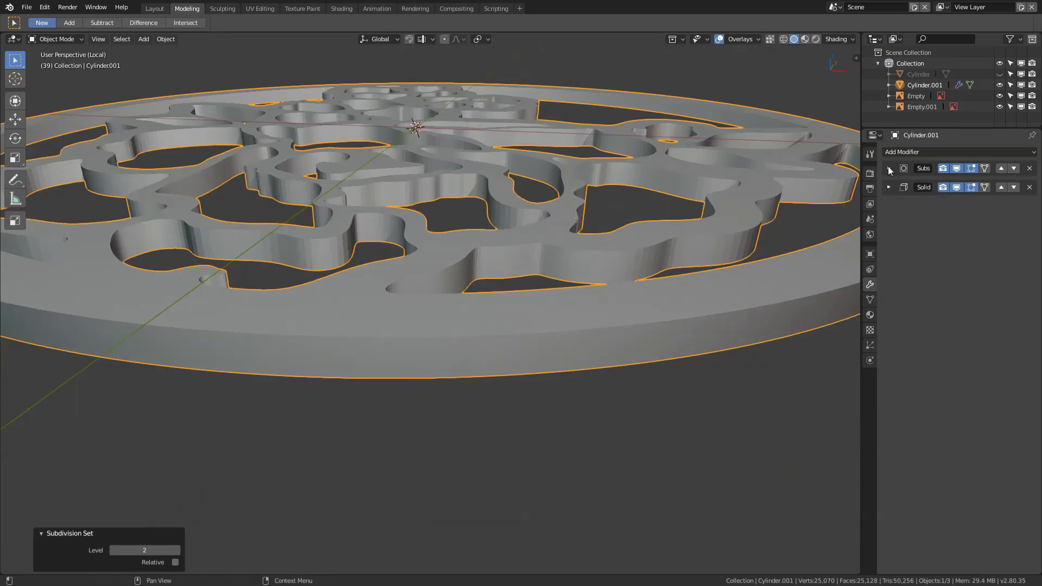
left_click(1014, 168)
In top view, delete the broken pattern face and fill a new face between its four corners.
key("Tab")
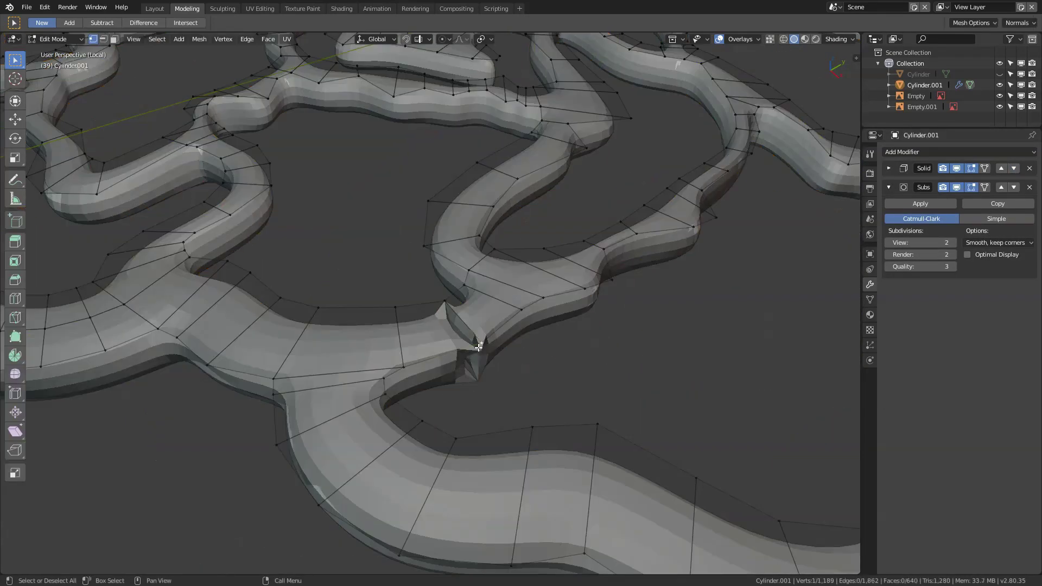
key("KP_7")
scroll(451, 288, "up", 6)
left_click(561, 370)
key("x")
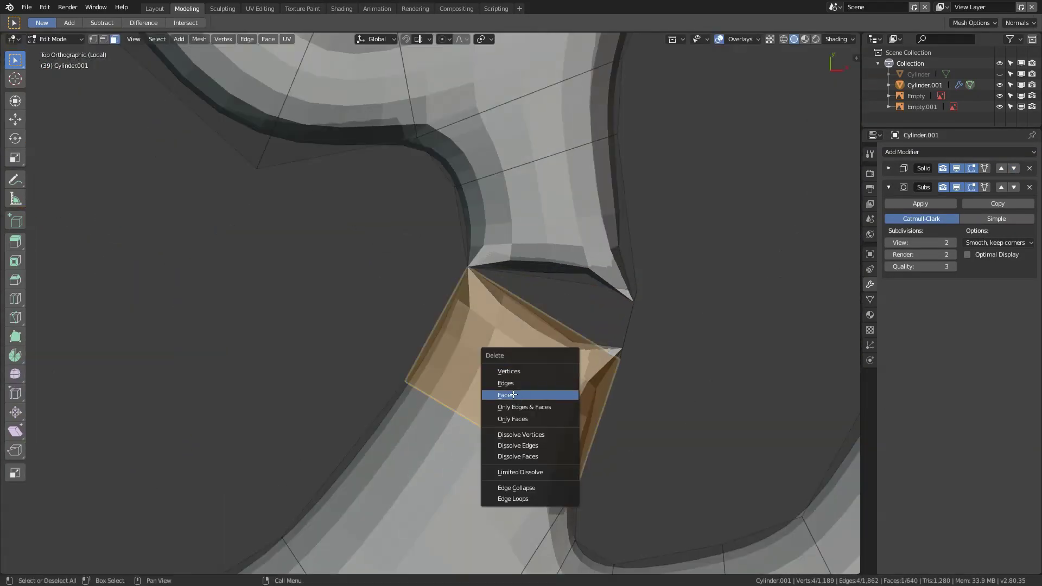
left_click(561, 395)
key("1")
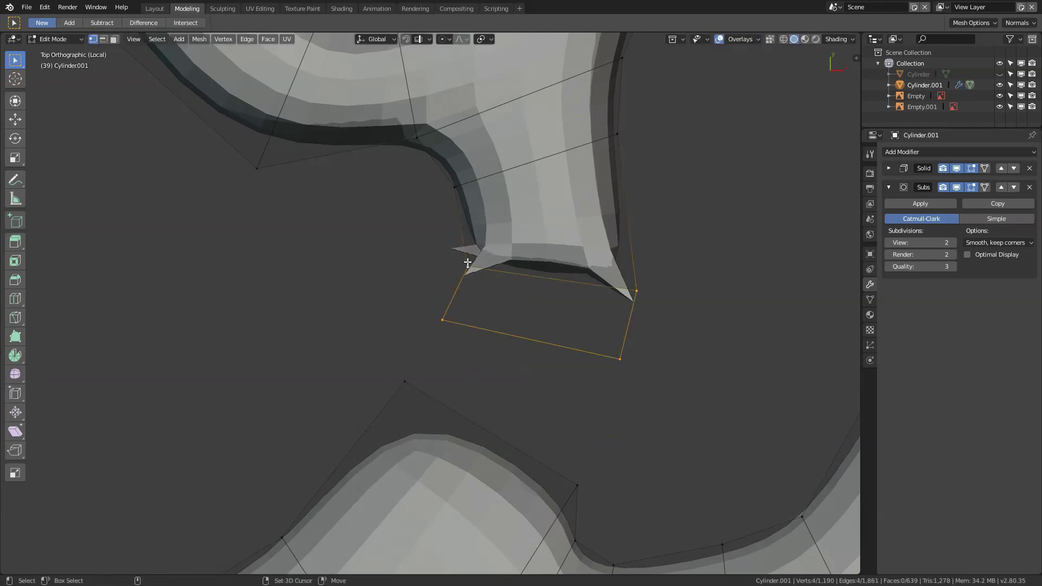
key("f")
key("Tab")
scroll(574, 342, "down", 4)
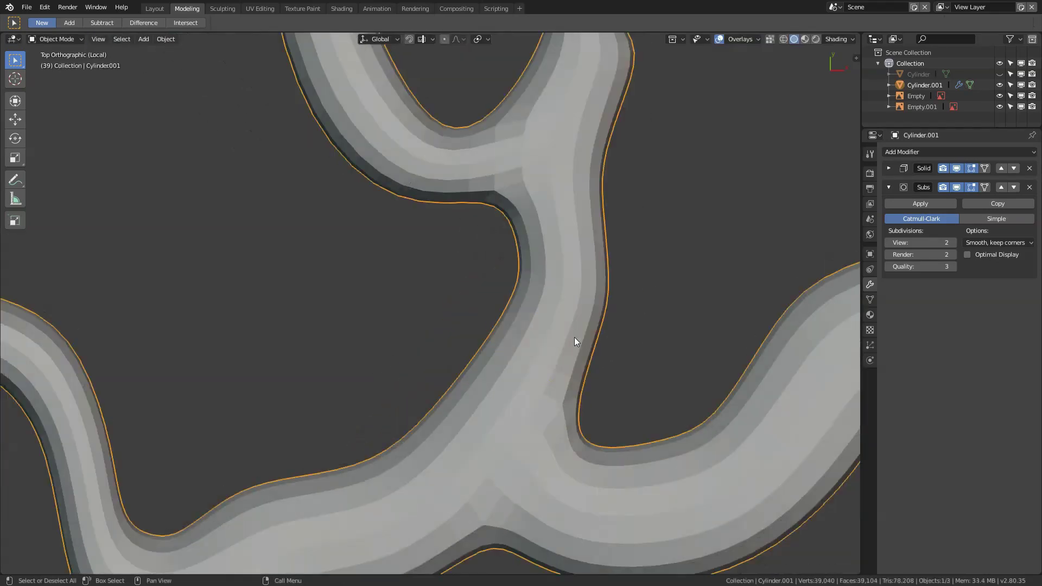
key("Tab")
key("Tab")
scroll(451, 252, "down", 5)
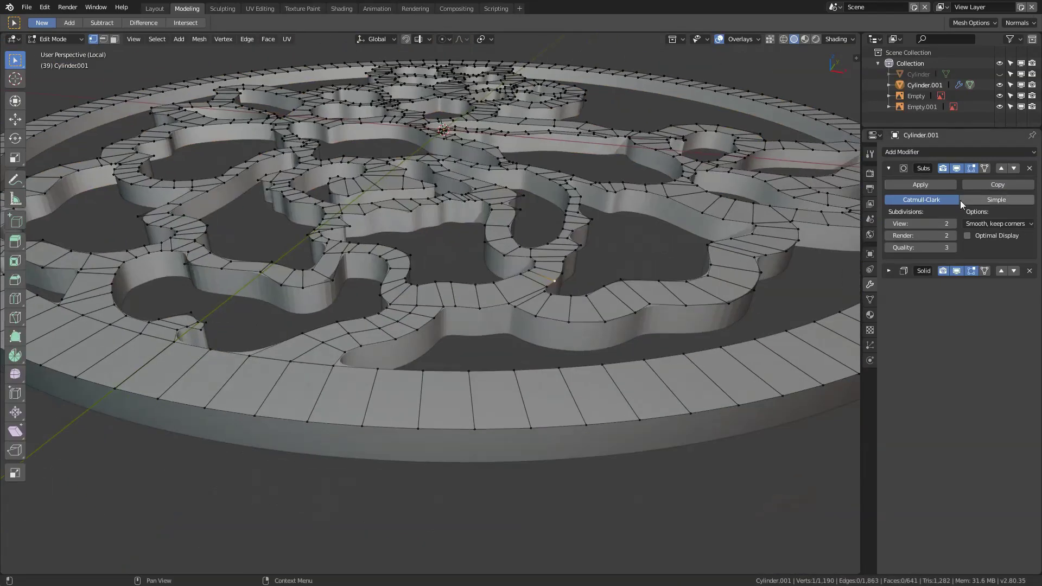
Put Subdivision below Solidify, then apply the Solidify thickness in Object Mode.
left_click(1012, 168)
left_click(888, 187)
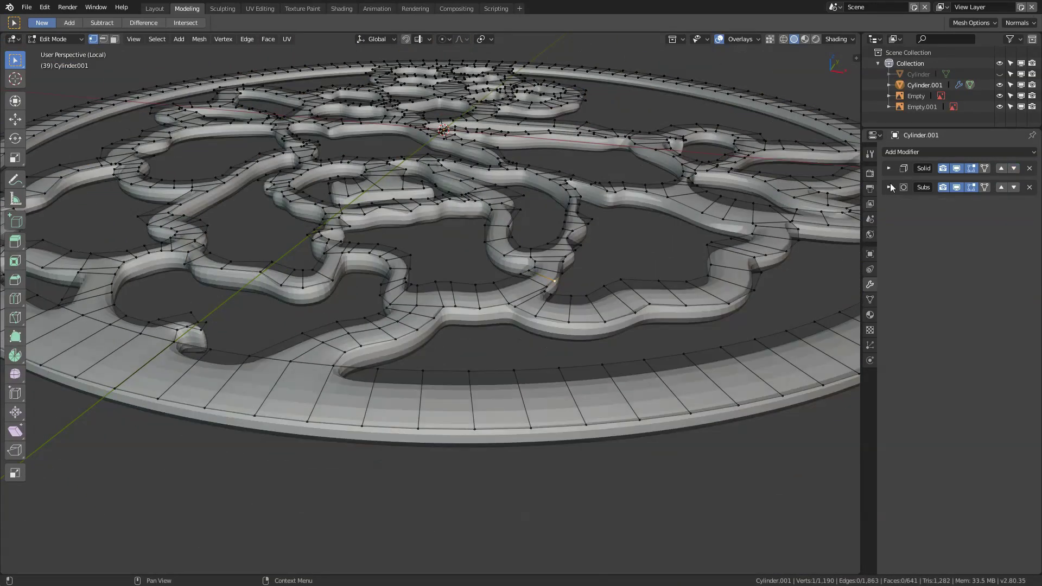
left_click(916, 152)
left_click(834, 190)
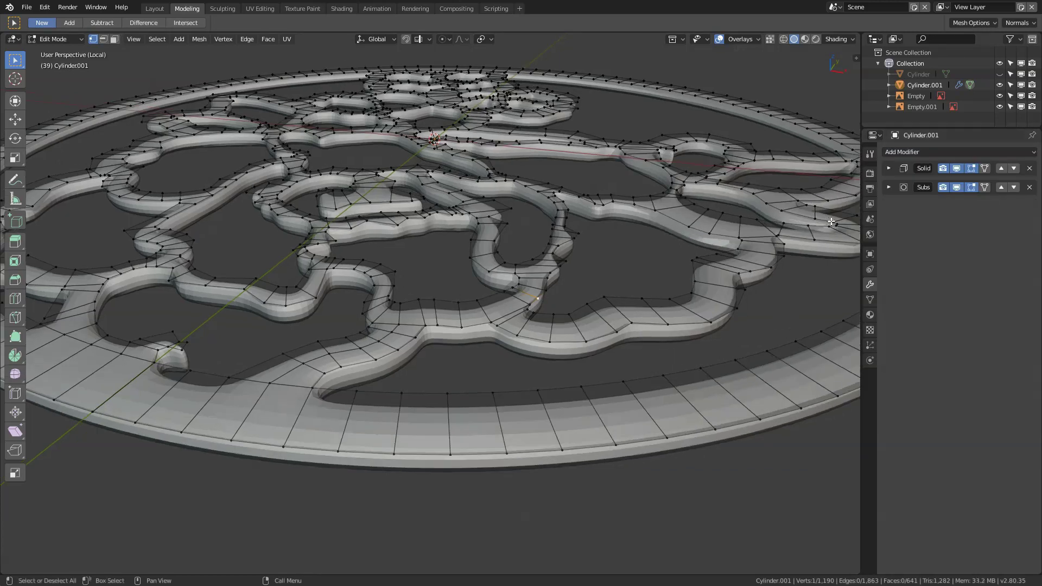
key("Tab")
left_click(920, 184)
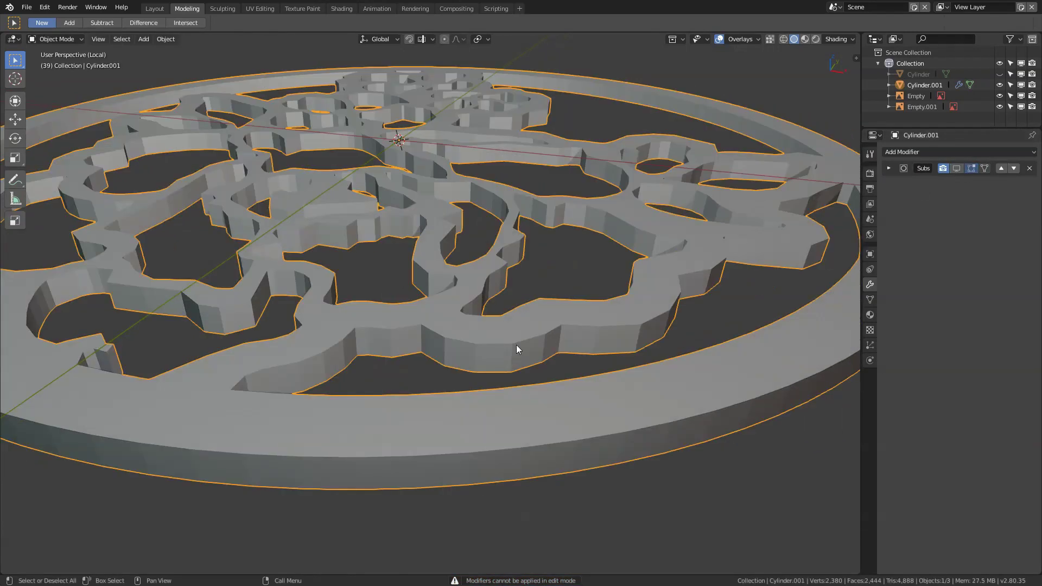
Select the shelf's top and bottom faces from a side view and inset them.
key("grave")
left_click(578, 240)
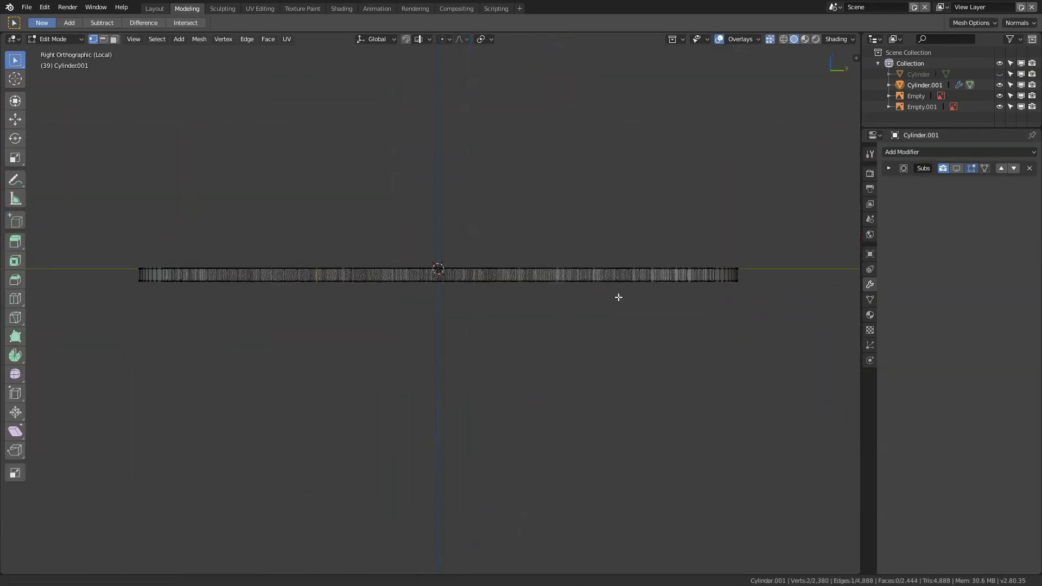
left_click_drag(70, 277, 759, 281)
scroll(502, 275, "up", 3)
right_click(501, 275)
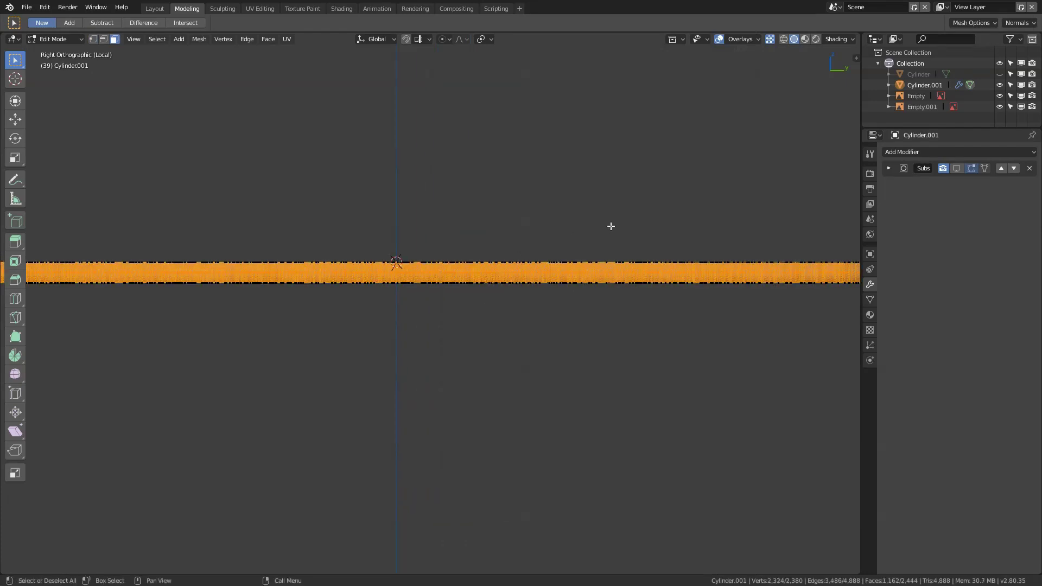
middle_click_drag(611, 226, 546, 306)
right_click(546, 306)
left_click(546, 306)
middle_click_drag(610, 333, 650, 368)
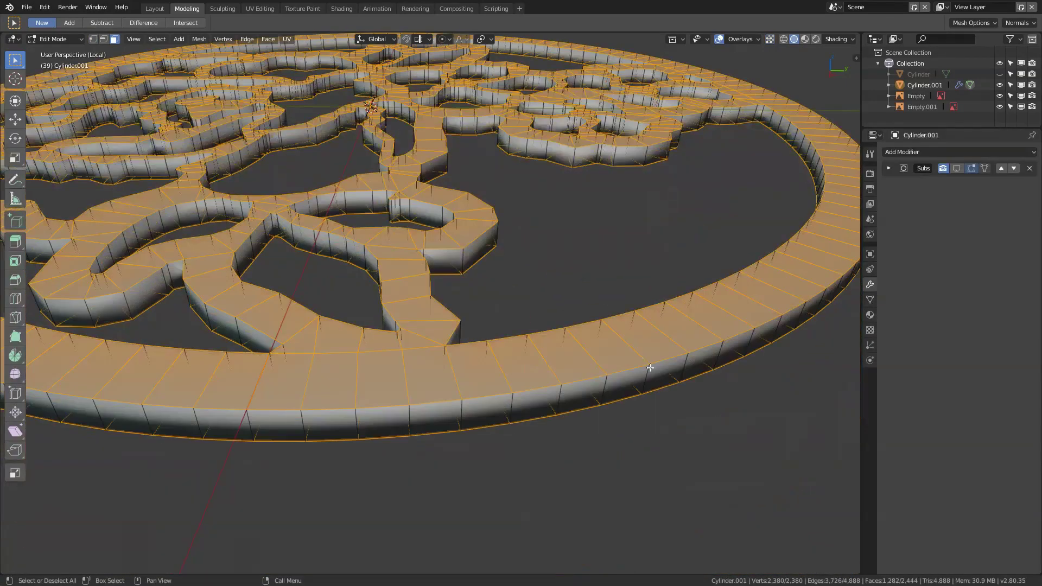
key("i")
left_click(23, 484)
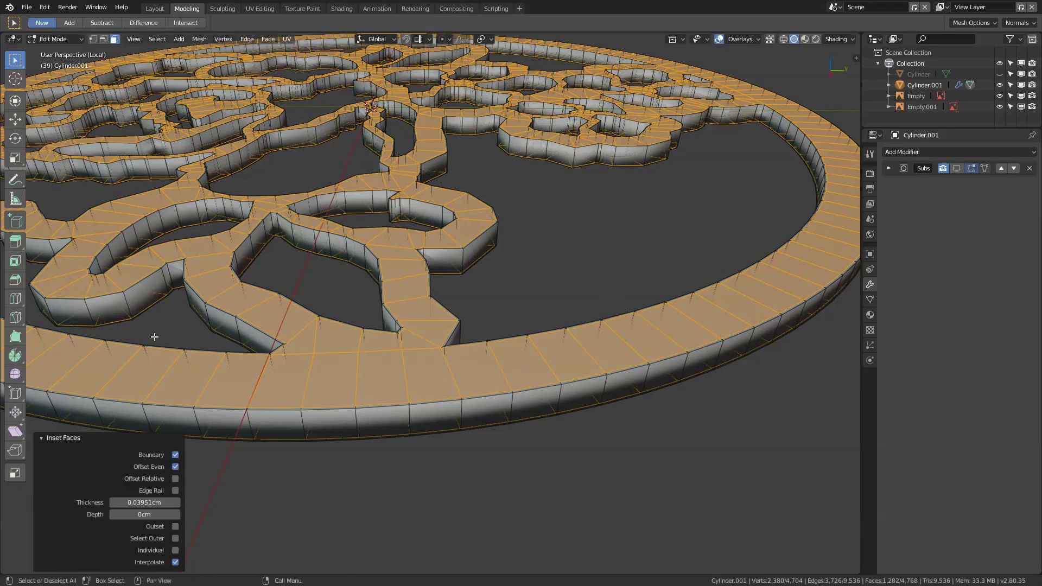
Select the shelf's top and bottom rim edges and bevel them.
key("Tab")
key("Tab")
scroll(454, 292, "up", 3)
scroll(455, 292, "down", 3)
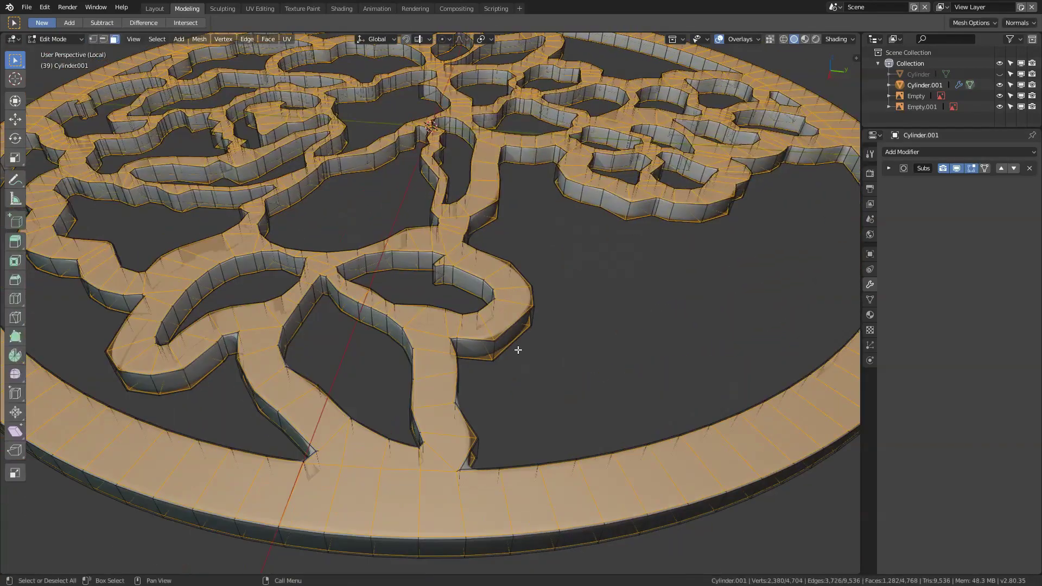
scroll(455, 292, "down", 3)
key("alt+a")
key("KP_3")
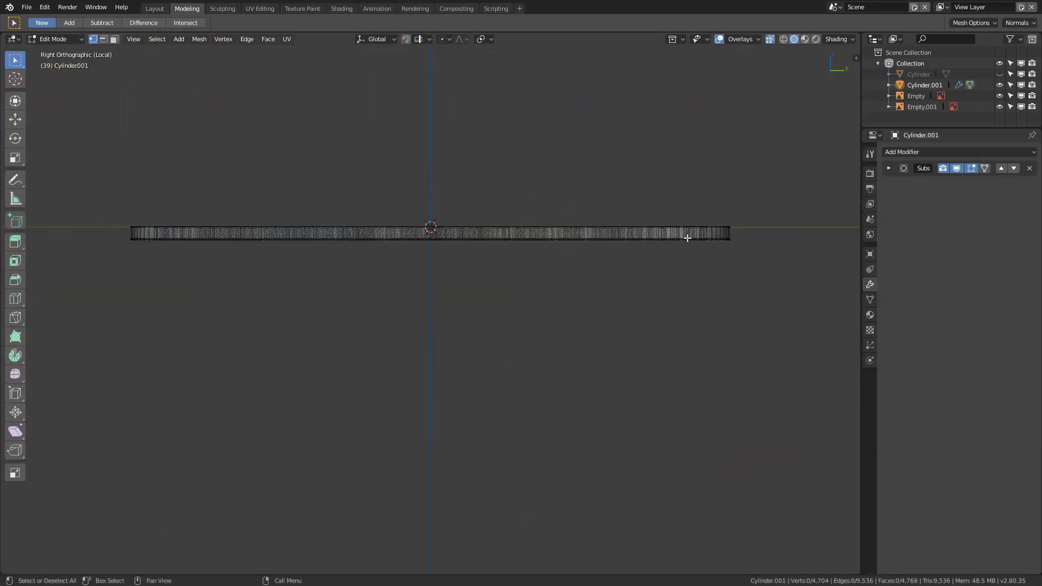
middle_click_drag(575, 244, 580, 304)
key("ctrl+KP_Subtract")
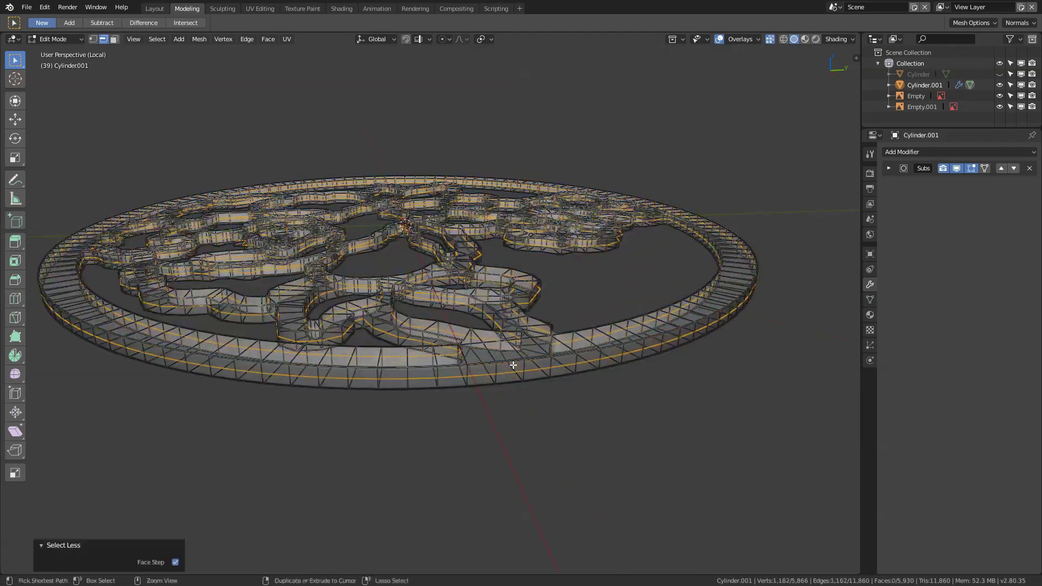
scroll(586, 349, "up", 5)
scroll(495, 305, "up", 3)
key("ctrl+b")
scroll(560, 336, "down", 5)
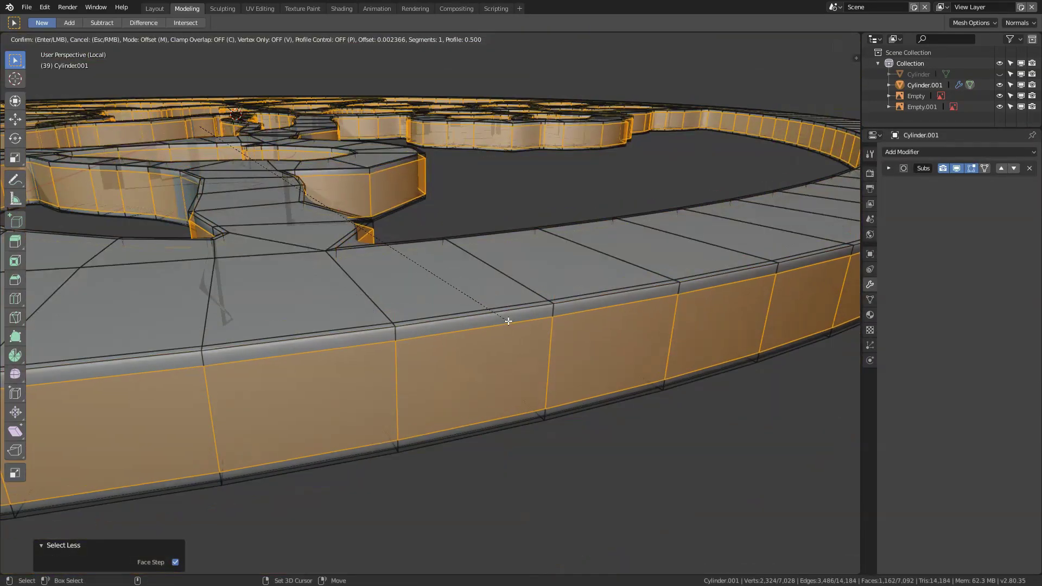
left_click(507, 318)
Inspect the rounded shelf in Object Mode with the viewport overlays hidden.
key("Tab")
scroll(585, 292, "down", 4)
mouse_move(584, 292)
middle_mouse_down()
mouse_move(520, 243)
mouse_move(461, 283)
middle_mouse_up()
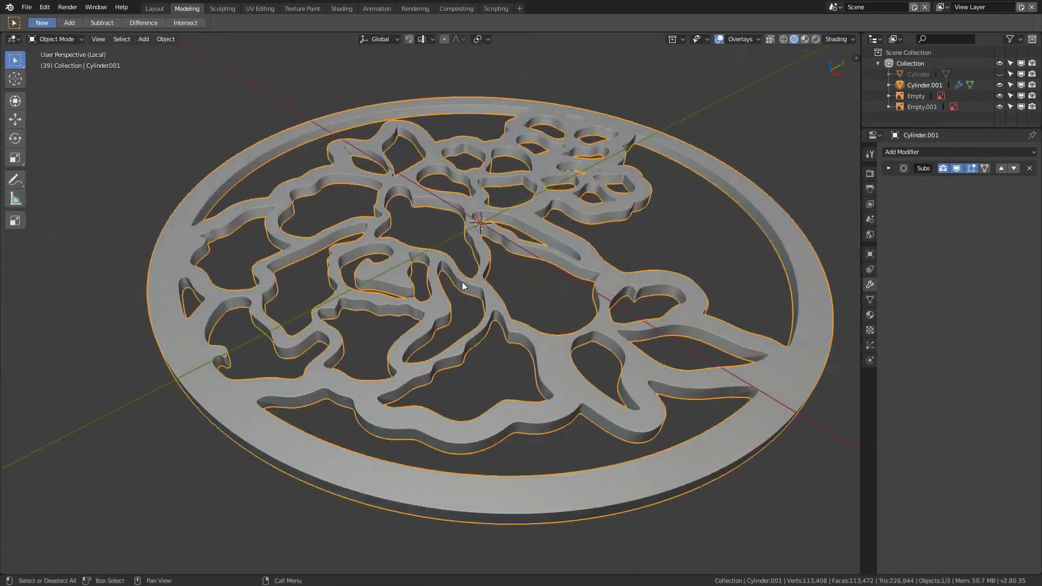
key("shift+alt+z")
mouse_move(564, 311)
middle_mouse_down()
mouse_move(527, 359)
mouse_move(506, 252)
mouse_move(523, 298)
mouse_move(571, 282)
middle_mouse_up()
In Left view, move the shelf up 18.1cm along Z to the reference shelf height.
key("KP_7")
scroll(561, 310, "down", 3)
key("shift+alt+z")
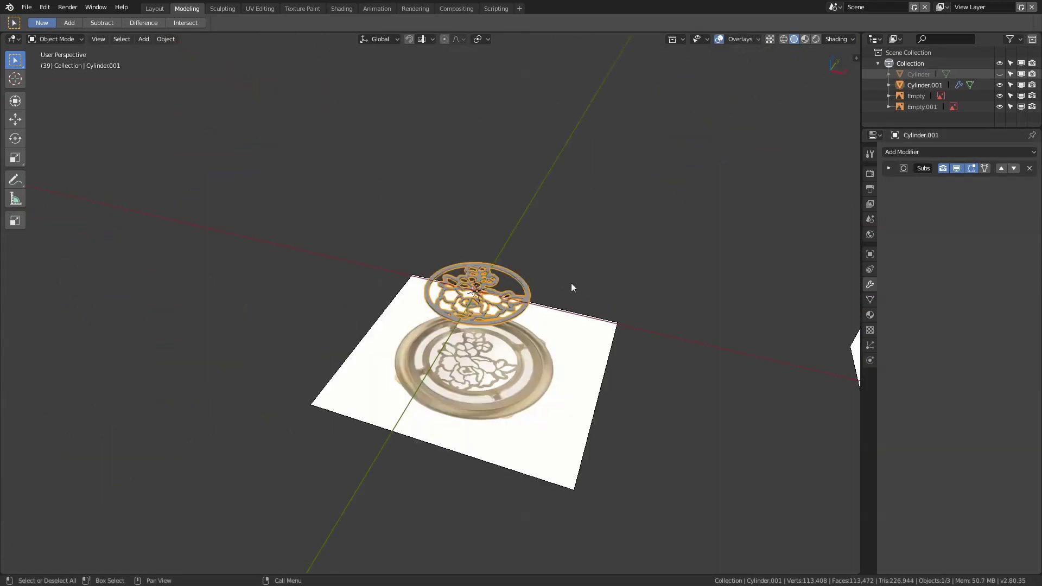
key("ctrl+KP_3")
scroll(429, 461, "up", 4)
scroll(430, 461, "up", 2)
key("g")
key("z")
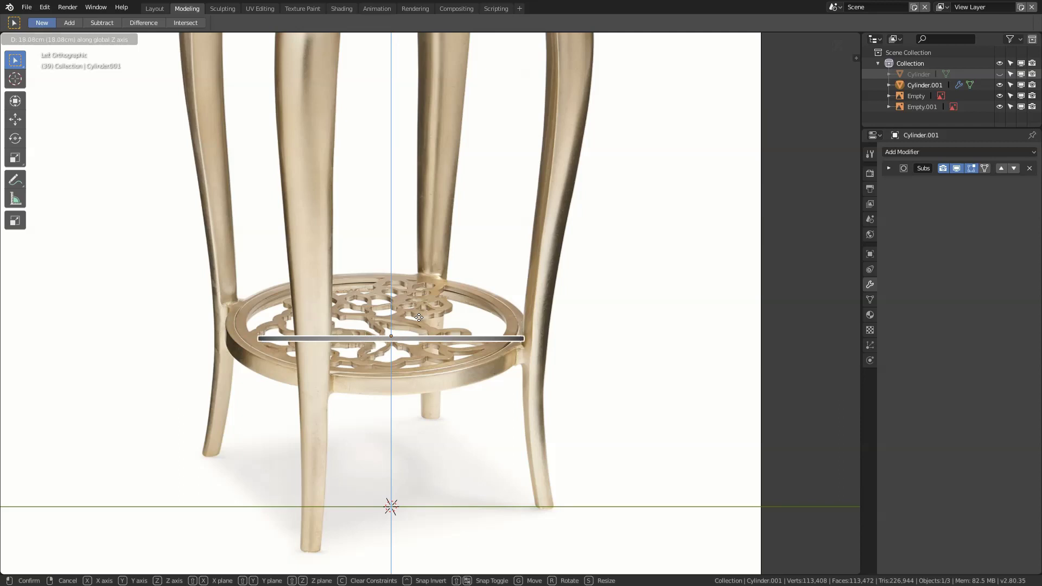
left_click(419, 317)
scroll(514, 171, "down", 4)
scroll(507, 465, "up", 2)
scroll(471, 268, "up", 4)
scroll(568, 327, "down", 6)
Add a cube, merge it into a single vertex, and place it at the leg's top.
key("shift+a")
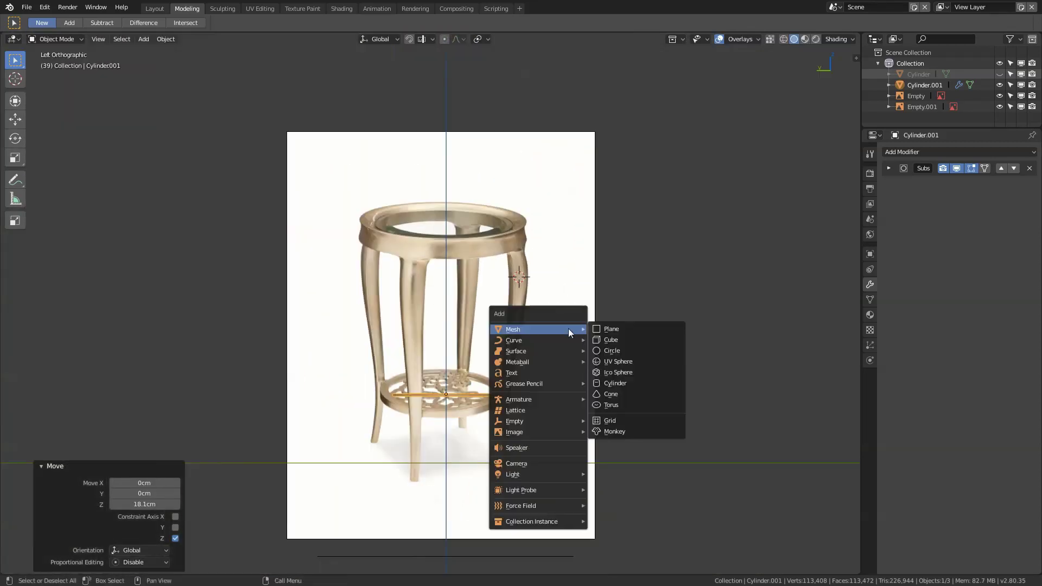
left_click(610, 339)
key("alt+g")
key("Tab")
key("s")
left_click(666, 446)
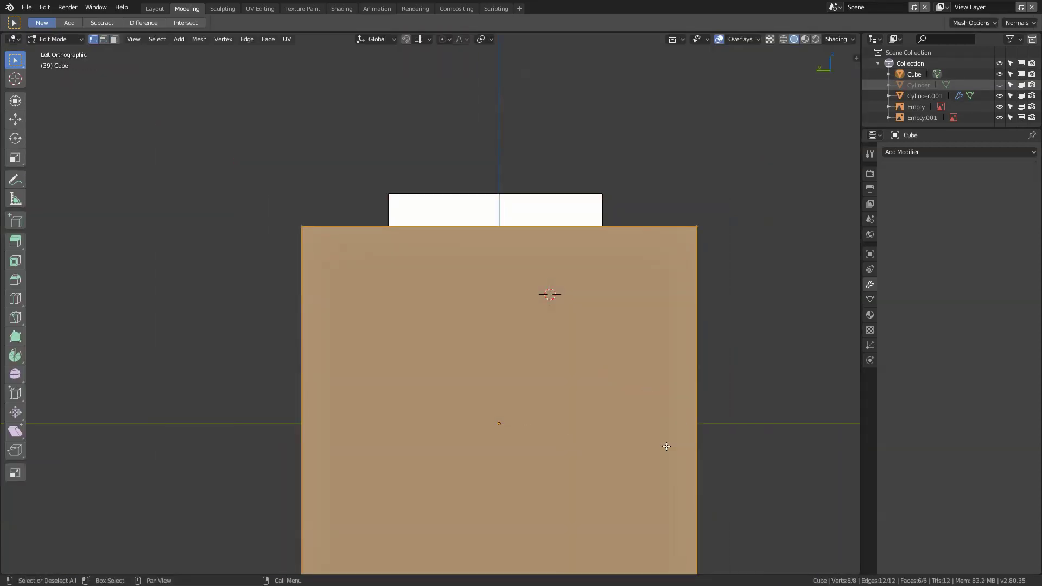
key("m")
left_click(616, 414)
scroll(617, 414, "up", 5)
scroll(484, 292, "up", 2)
key("g")
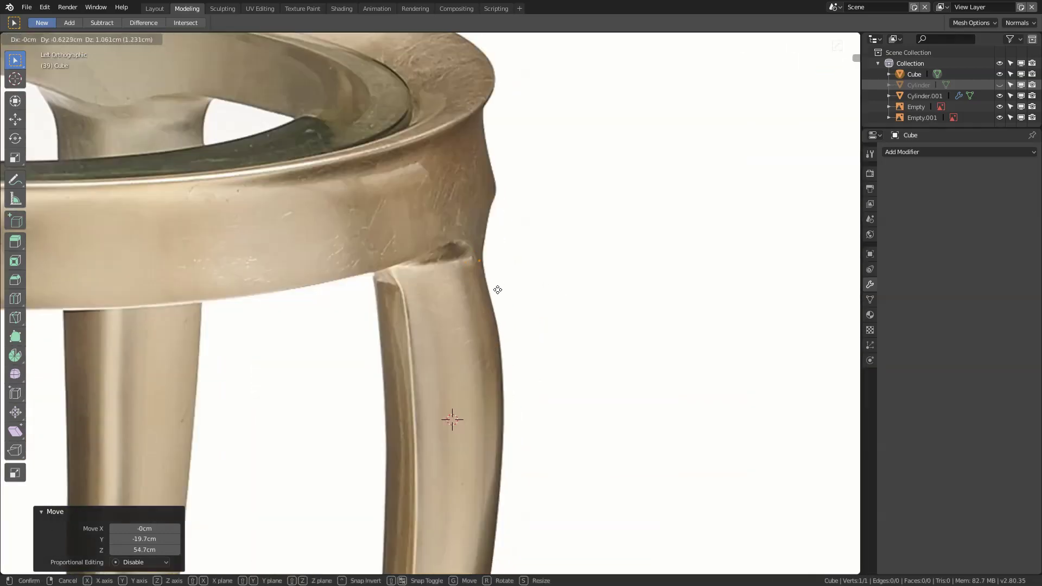
left_click(520, 357)
Extrude a chain of points along the curved leg outline down to its foot.
scroll(537, 379, "down", 3)
key("e")
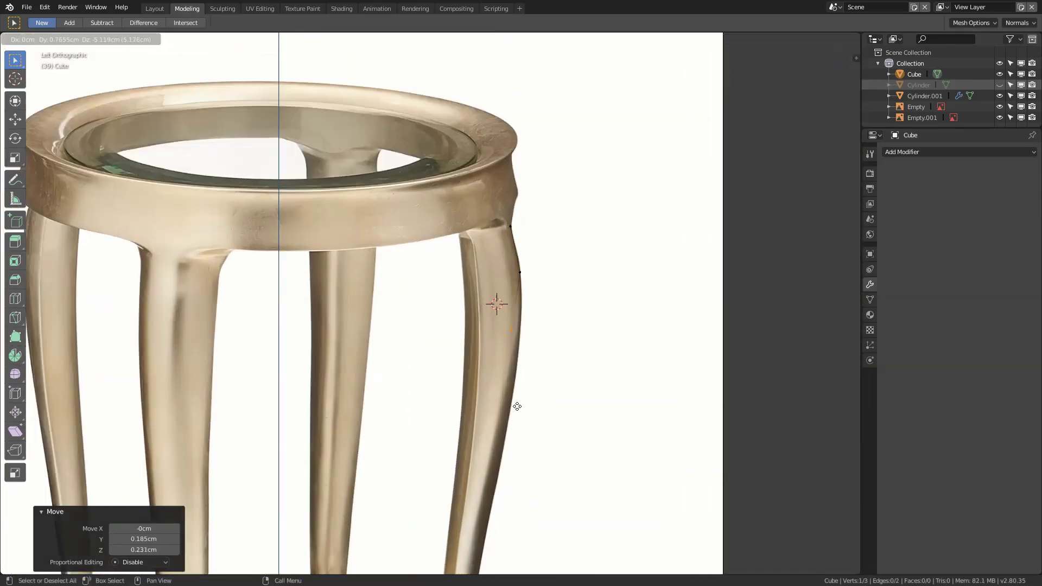
left_click(524, 423)
middle_click_drag(524, 423, 550, 234, "shift")
key("e")
left_click(499, 413)
key("e")
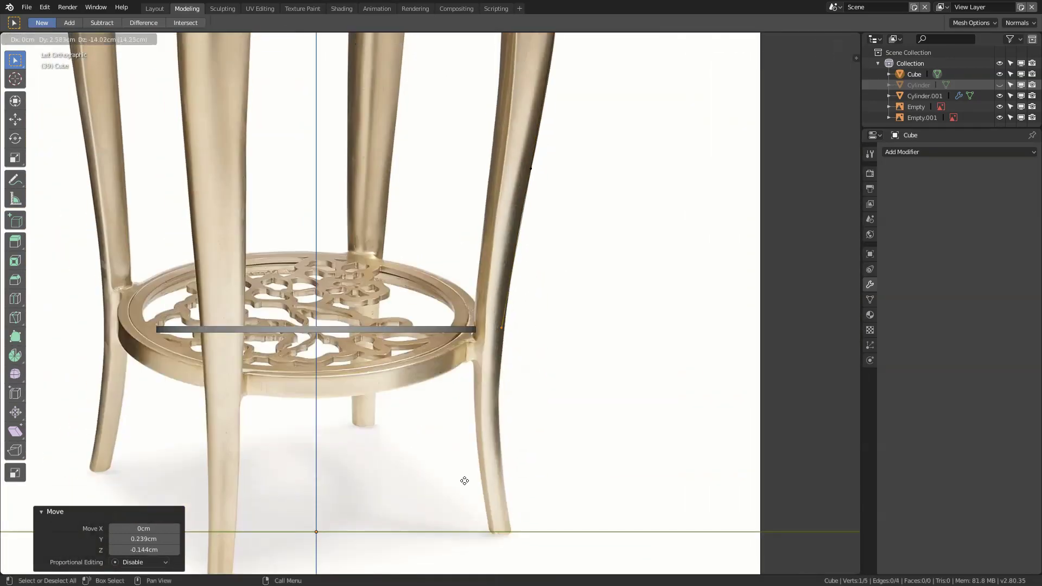
left_click(460, 570)
scroll(459, 570, "up", 2)
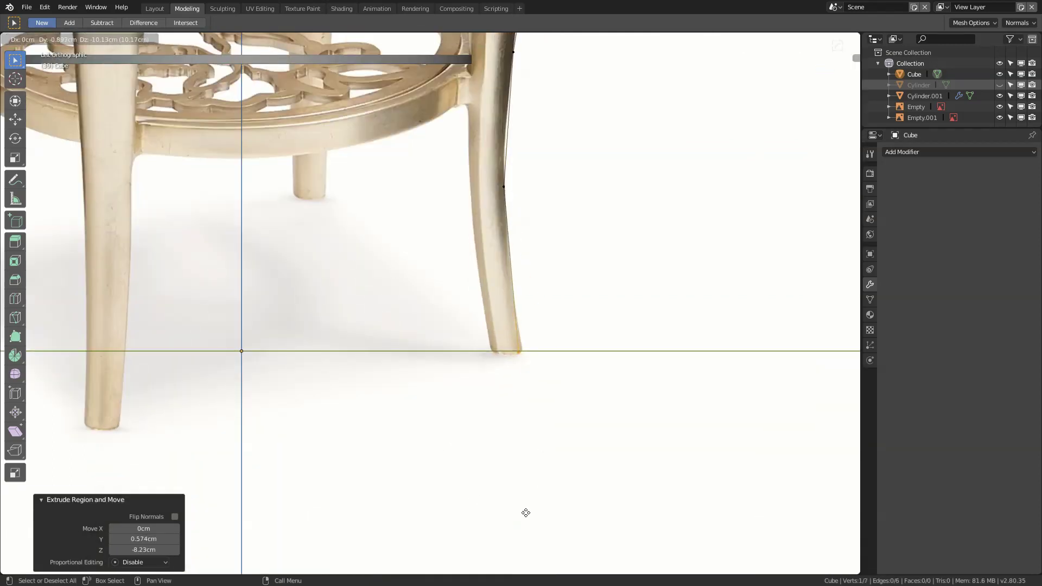
left_click(538, 475)
middle_click_drag(539, 476, 476, 541, "shift")
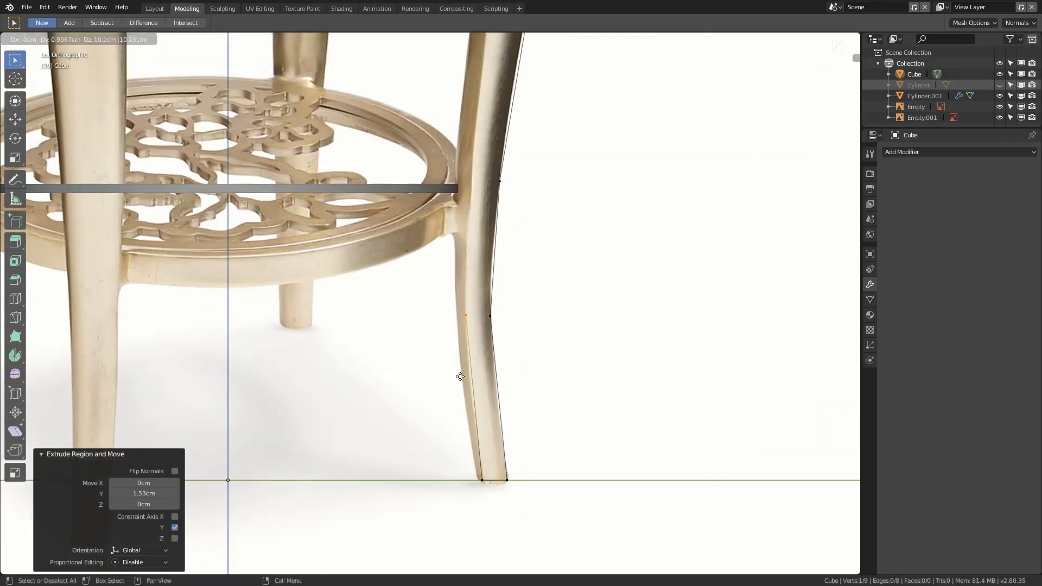
left_click(460, 376)
mouse_move(460, 376)
middle_mouse_down("shift")
mouse_move(443, 363)
mouse_move(446, 397)
middle_mouse_up("shift")
scroll(443, 363, "up", 2)
key("e")
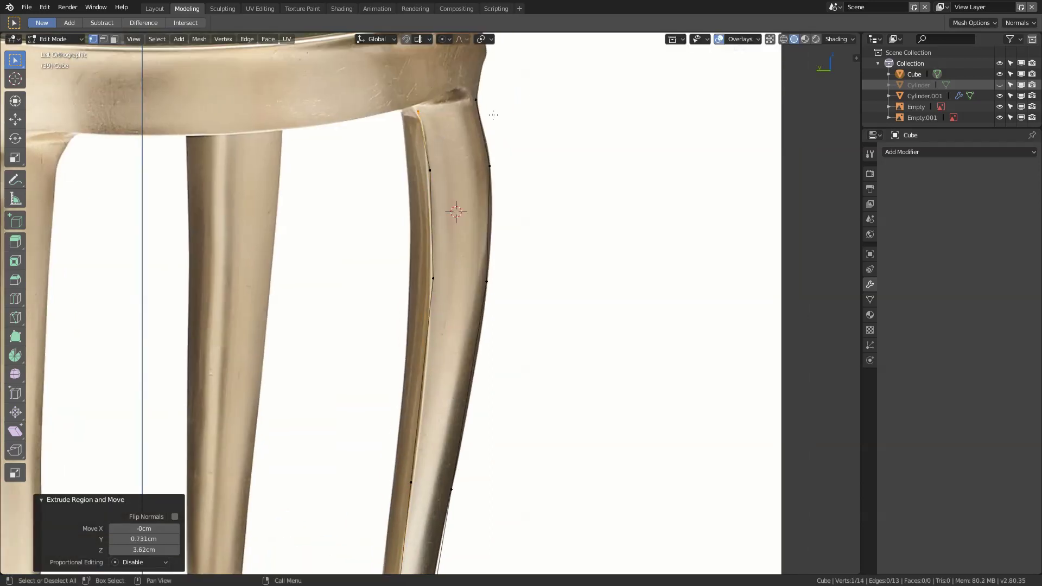
Fill the leg outline with faces and give it level 2 subdivision.
key("f")
key("f")
key("f")
scroll(485, 129, "down", 5)
key("Tab")
key("ctrl+2")
Select and delete one half of the leg's faces.
scroll(550, 196, "up", 4)
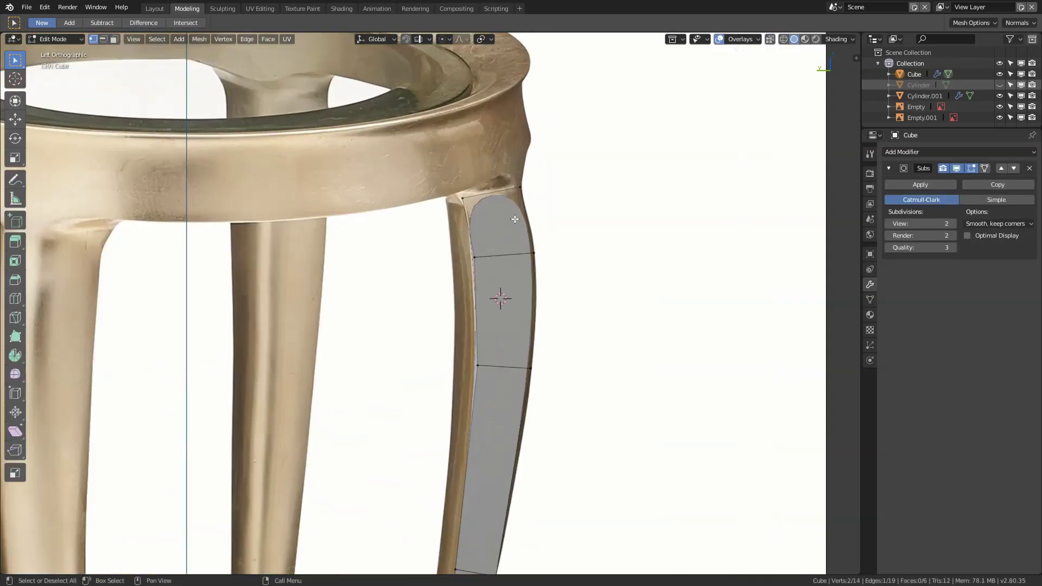
middle_click_drag(532, 194, 529, 266)
key("Tab")
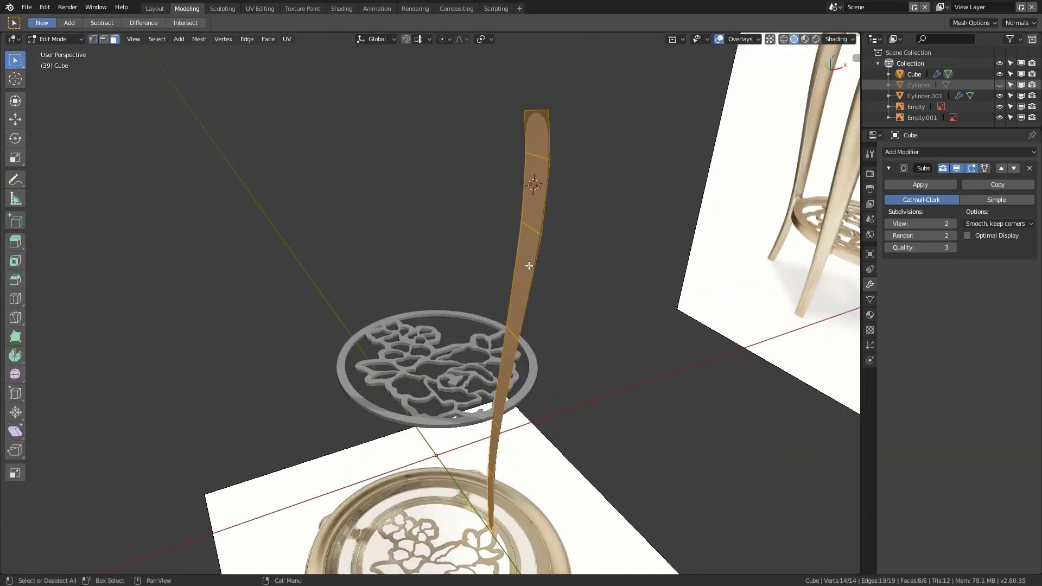
mouse_move(575, 241)
middle_mouse_down()
mouse_move(500, 221)
mouse_move(482, 263)
mouse_move(459, 403)
mouse_move(531, 222)
middle_mouse_up()
left_click(500, 221, "ctrl")
key("x")
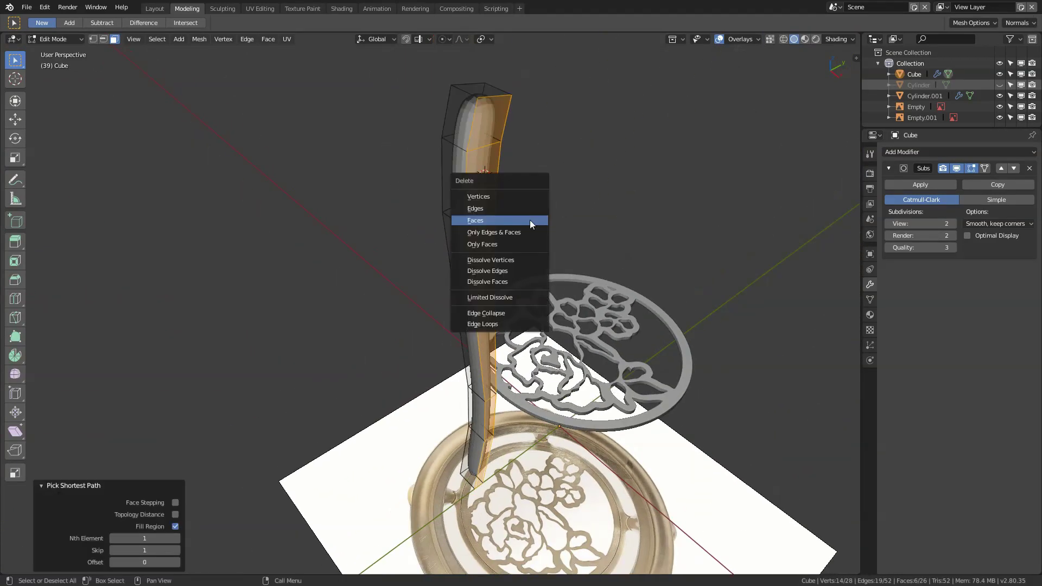
left_click(533, 222)
Add a Mirror modifier to the leg.
left_click(938, 152)
left_click(825, 259)
mouse_move(705, 244)
middle_mouse_down()
mouse_move(616, 200)
mouse_move(498, 452)
mouse_move(542, 325)
mouse_move(537, 239)
mouse_move(521, 279)
mouse_move(609, 174)
mouse_move(593, 442)
mouse_move(441, 226)
mouse_move(428, 326)
mouse_move(361, 350)
mouse_move(413, 228)
middle_mouse_up()
Shift a strip of the leg's faces along X to adjust its width.
left_click(513, 312, "alt")
key("g")
key("x")
left_click(537, 240)
key("g")
key("x")
left_click(593, 428)
left_click(362, 350)
Turn off smoothing preview and move the Mirror modifier above Subdivision.
left_click(359, 351)
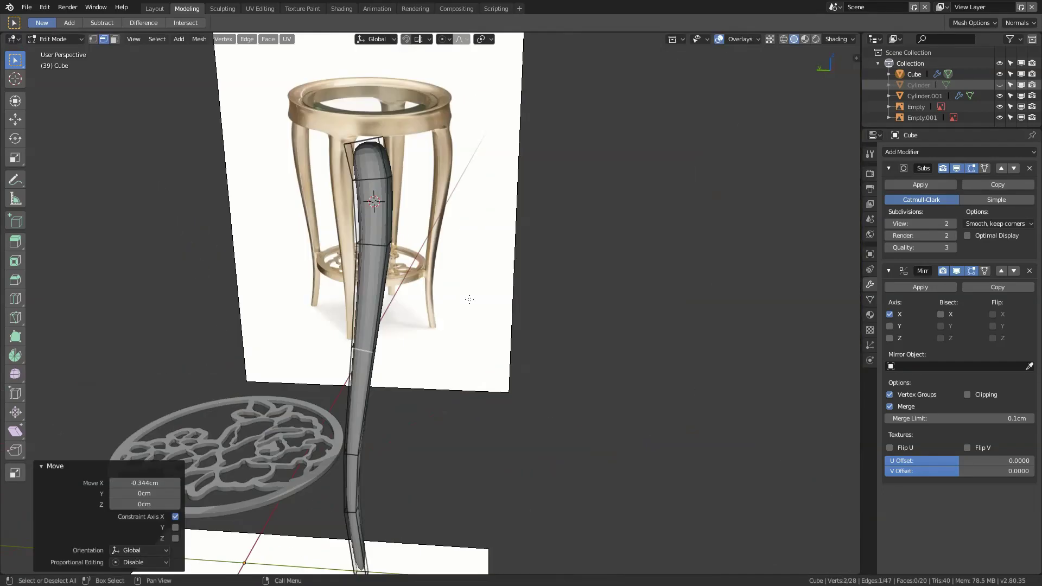
left_click(888, 169)
left_click(956, 168)
left_click(1001, 187)
mouse_move(412, 304)
middle_mouse_down()
mouse_move(385, 261)
mouse_move(383, 177)
middle_mouse_up()
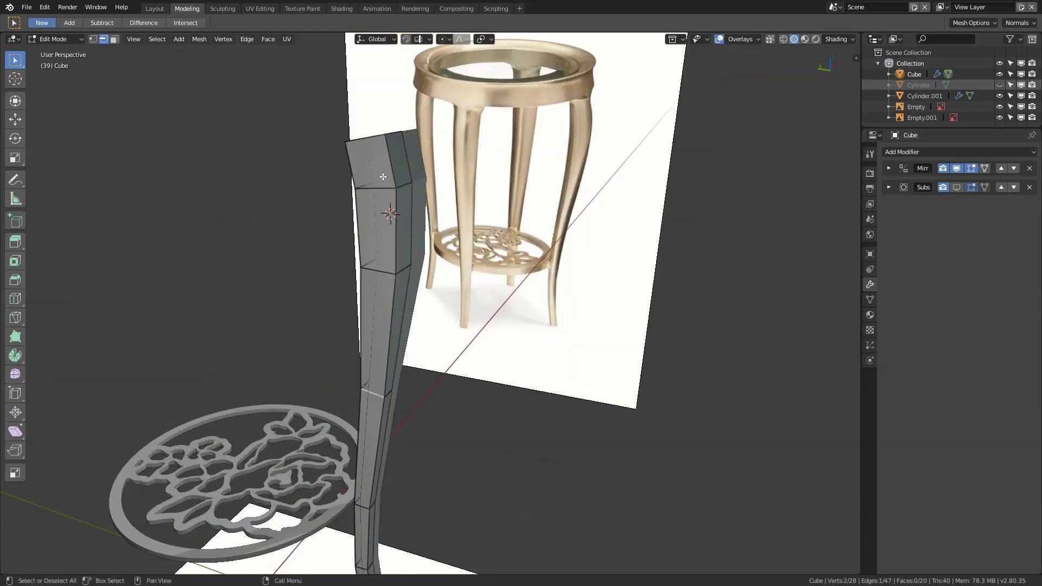
From top view, add a centred edge loop to the leg with Ctrl+R.
mouse_move(387, 315)
middle_mouse_down()
mouse_move(385, 272)
mouse_move(581, 217)
middle_mouse_up()
key("KP_7")
key("g")
key("ctrl+r")
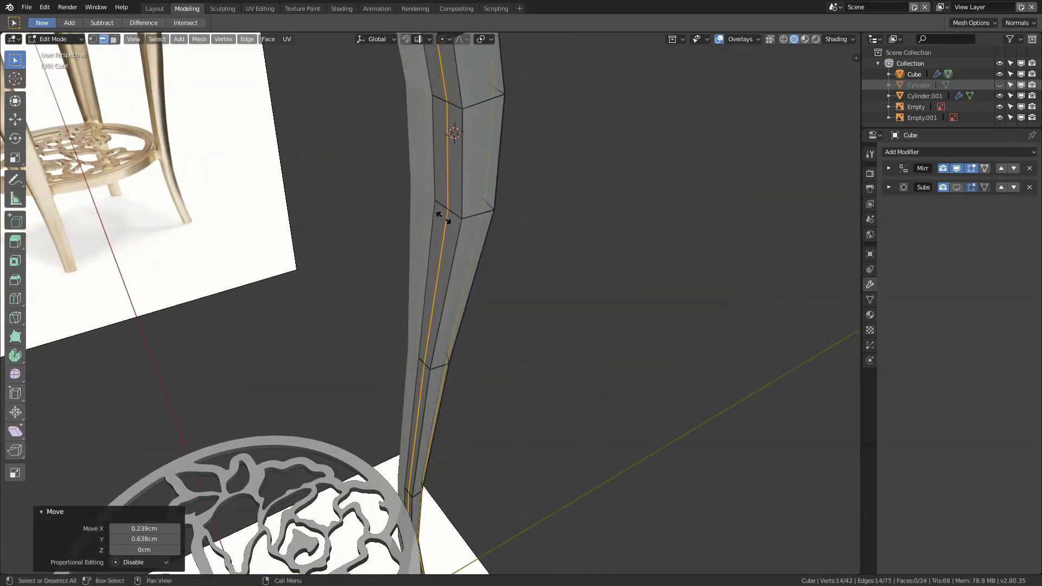
left_click(429, 213)
right_click(429, 214)
Select faces at the bottom of the leg in face select mode.
middle_click_drag(429, 213, 492, 186)
key("3")
left_click(504, 225)
scroll(504, 225, "down", 5)
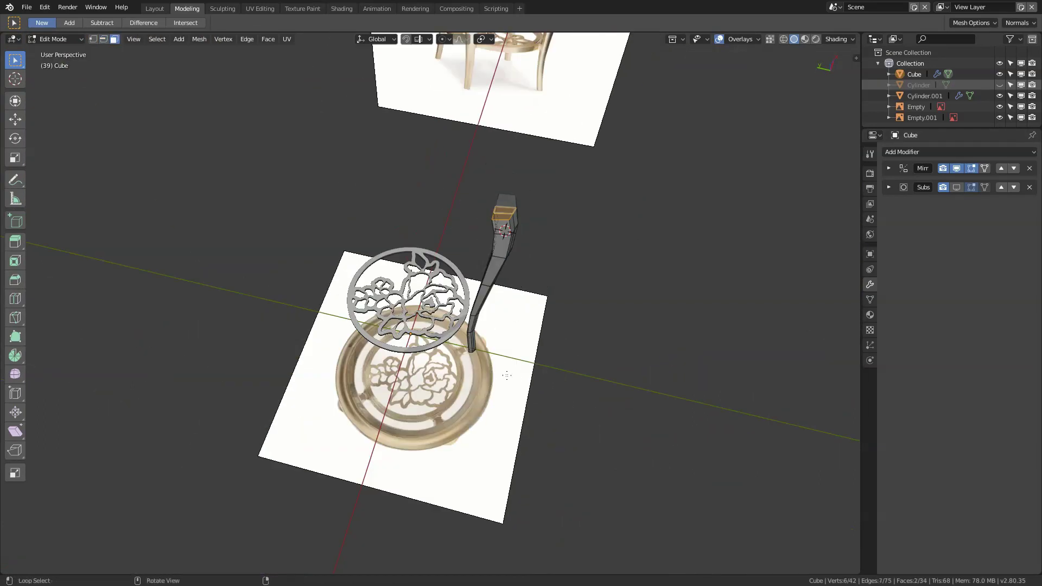
middle_click_drag(505, 224, 470, 336)
key("KP_Divide")
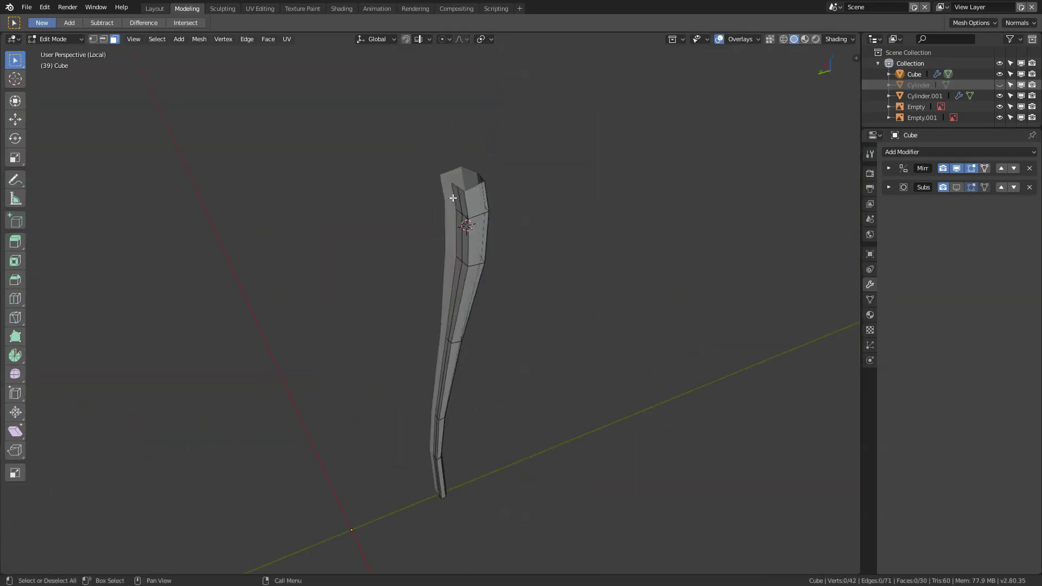
key("KP_Divide")
Isolate the leg in local view and move its selected faces.
key("KP_Divide")
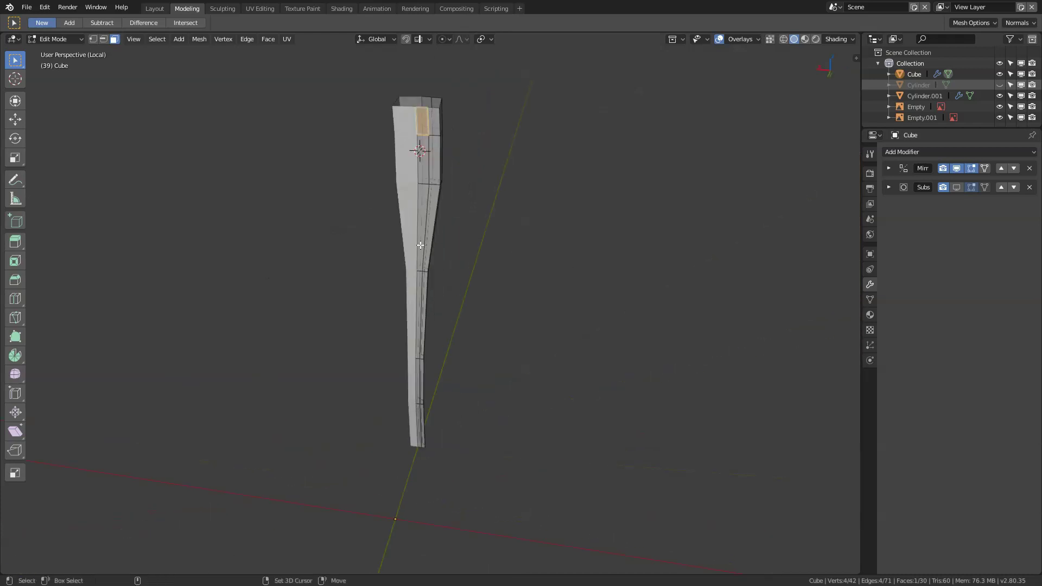
key("KP_Divide")
middle_click_drag(472, 256, 568, 210)
key("KP_Divide")
left_click(416, 303, "shift")
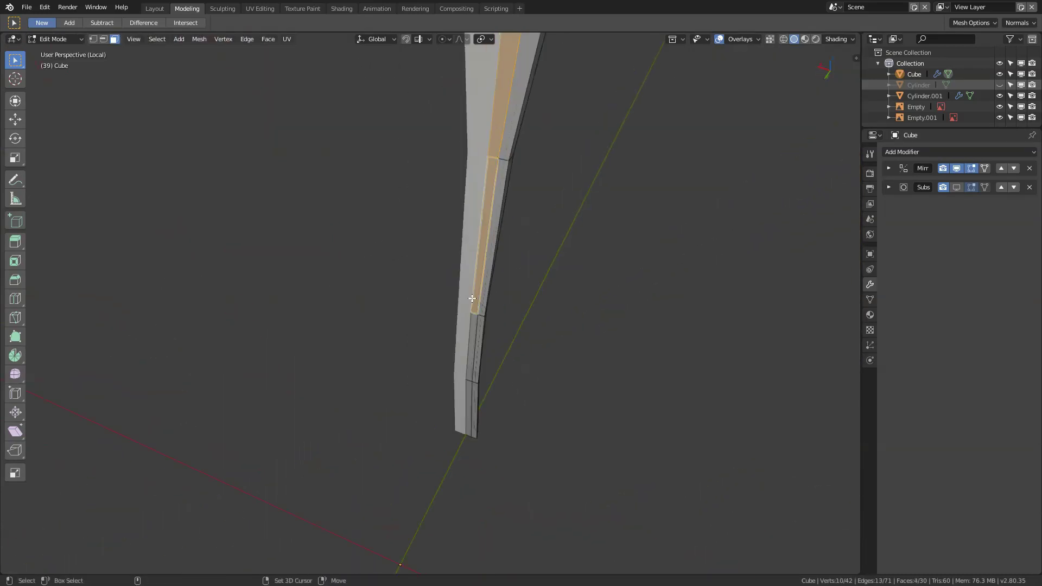
left_click(532, 223)
key("KP_Divide")
scroll(537, 271, "up", 3)
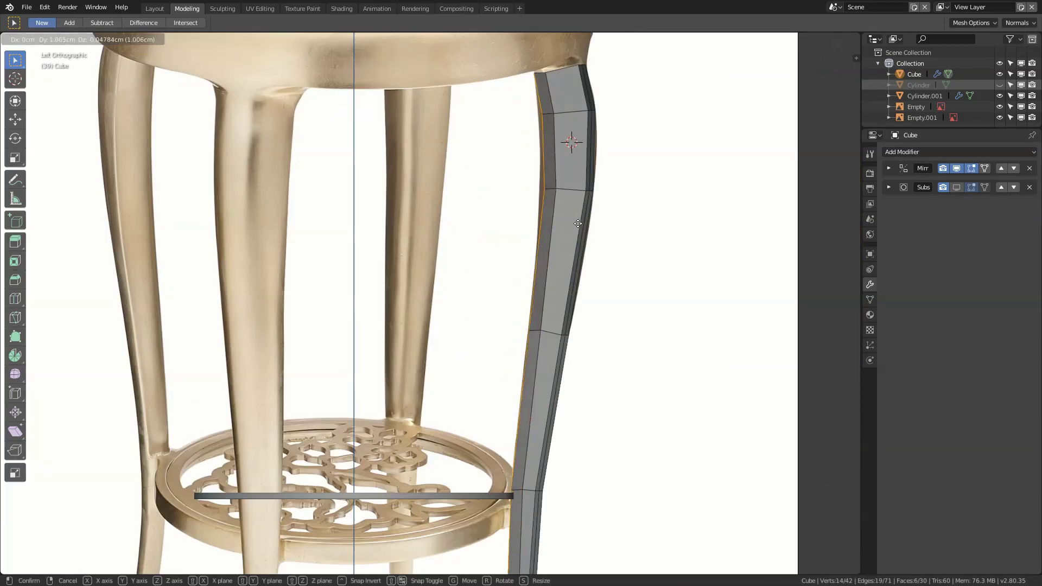
scroll(541, 307, "up", 2)
Turn on X-ray and shift the leg outline along Y to match the reference.
key("alt+z")
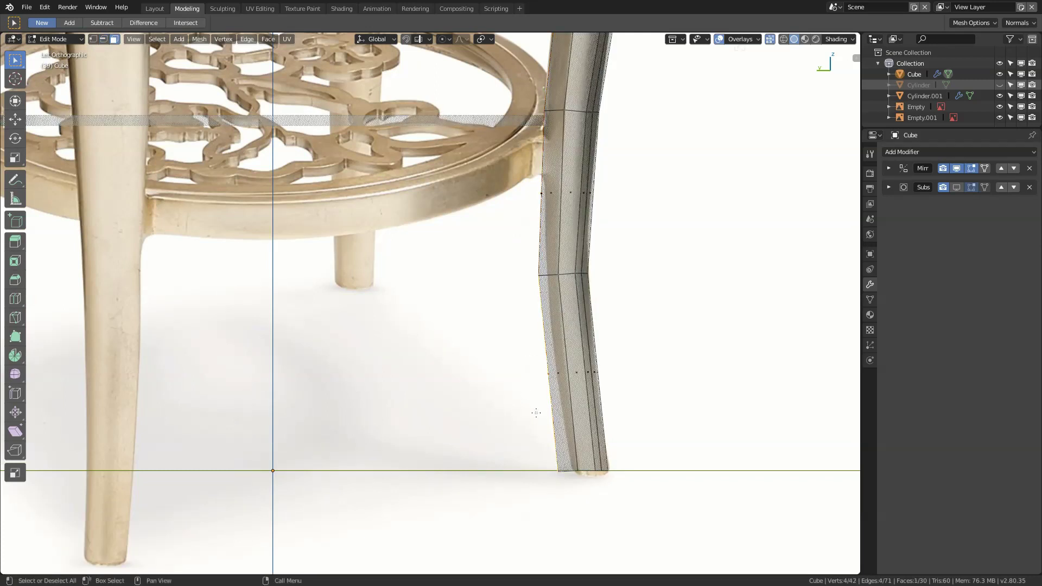
key("g")
key("y")
left_click(536, 412)
scroll(535, 162, "up", 6, "shift")
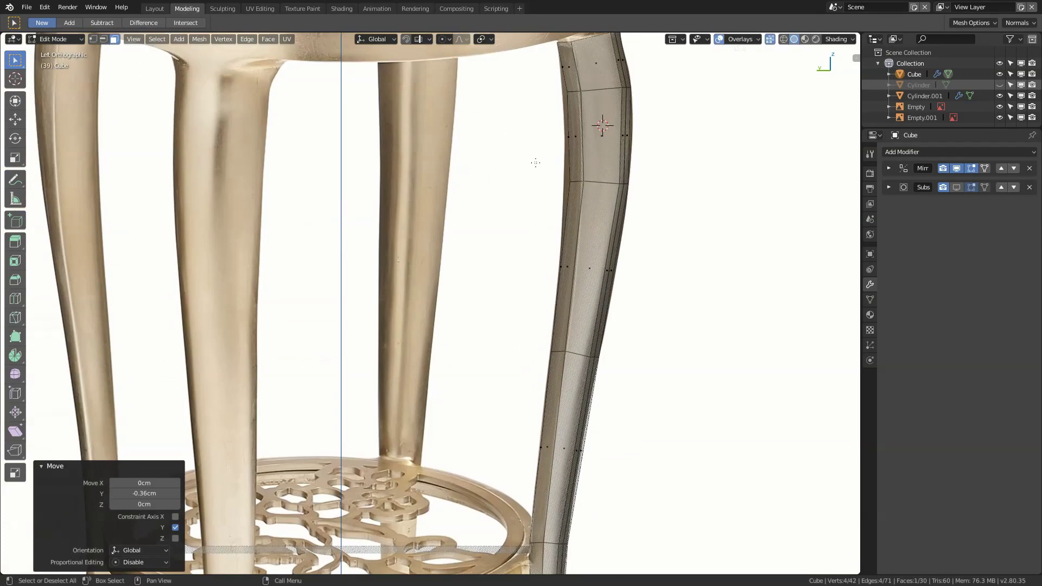
left_click(577, 98)
Merge selected vertices of the leg profile with Ctrl+M.
mouse_move(597, 135)
middle_mouse_down()
mouse_move(608, 195)
mouse_move(527, 123)
mouse_move(686, 197)
mouse_move(540, 286)
middle_mouse_up()
scroll(607, 196, "up", 3)
scroll(539, 286, "up", 5)
left_click(539, 286, "shift")
scroll(461, 302, "down", 6)
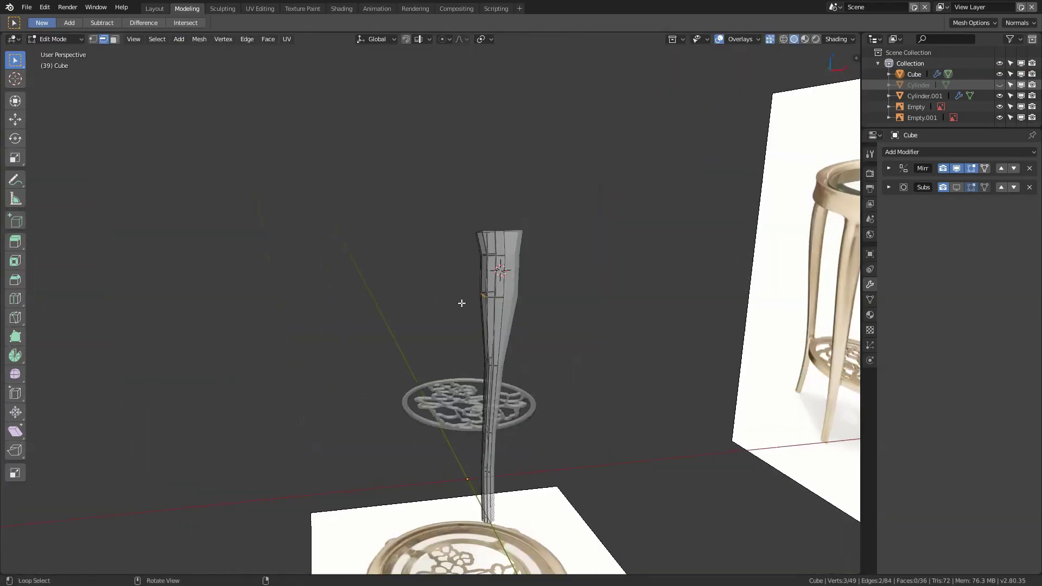
key("ctrl+m")
middle_click_drag(462, 303, 606, 208)
key("Return")
Merge another edge's vertices and move leg vertices to follow the reference.
scroll(606, 208, "up", 6)
left_click(607, 208, "shift")
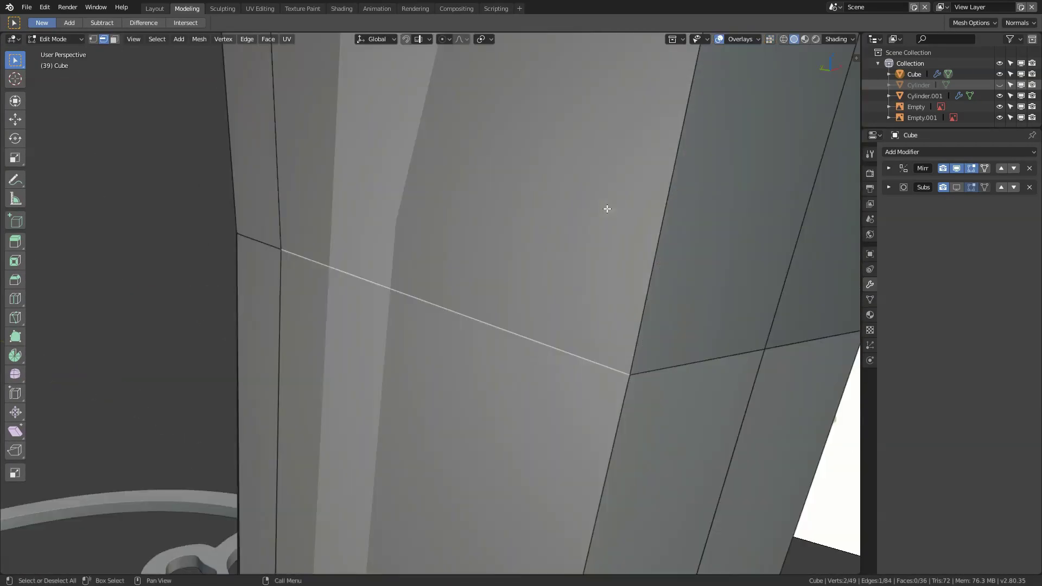
scroll(607, 208, "down", 6)
key("ctrl+m")
middle_click_drag(455, 279, 424, 312)
key("Return")
left_click(426, 279, "shift")
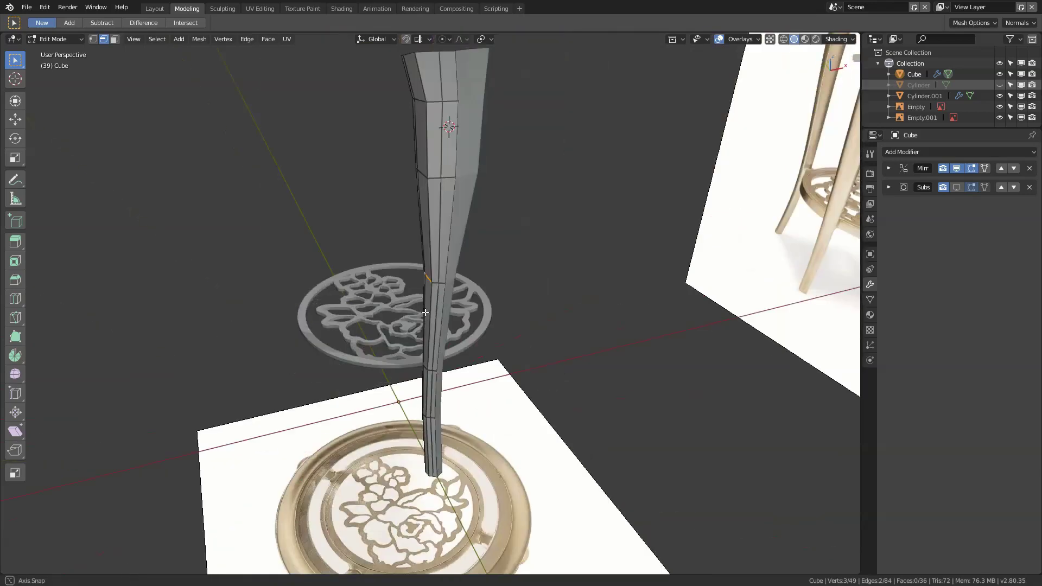
left_click(507, 314)
Move edges near the leg's rose-ring end to refine its curve.
middle_click_drag(507, 314, 419, 361)
scroll(442, 337, "up", 5)
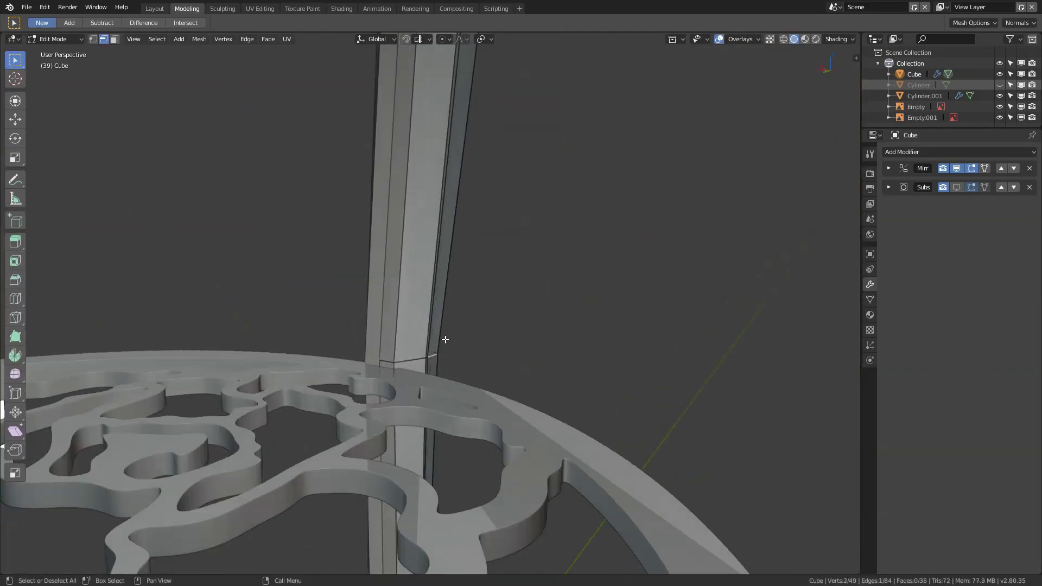
key("KP_Divide")
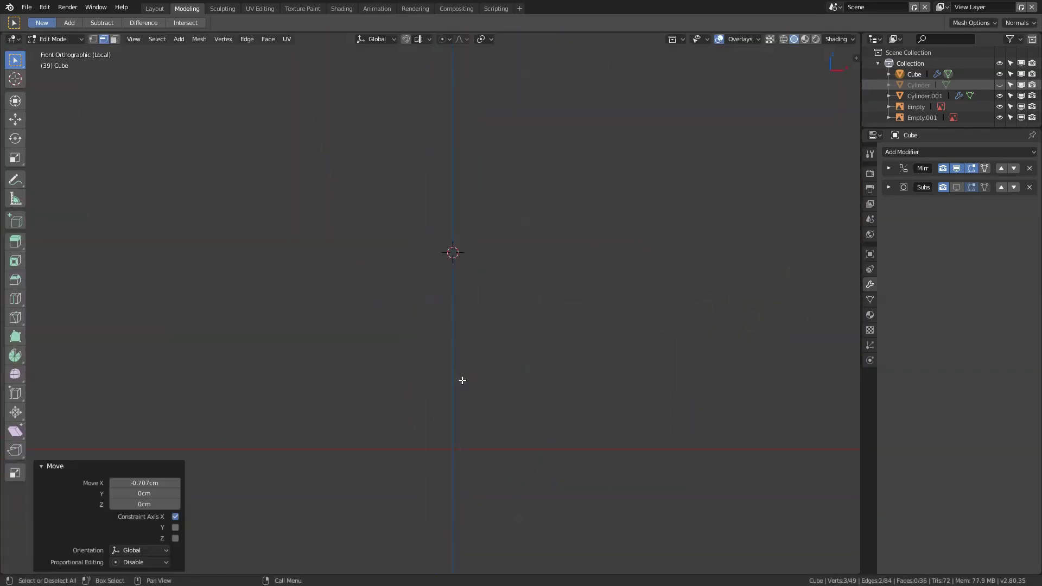
key("KP_Divide")
scroll(486, 210, "down", 4)
scroll(466, 297, "up", 3)
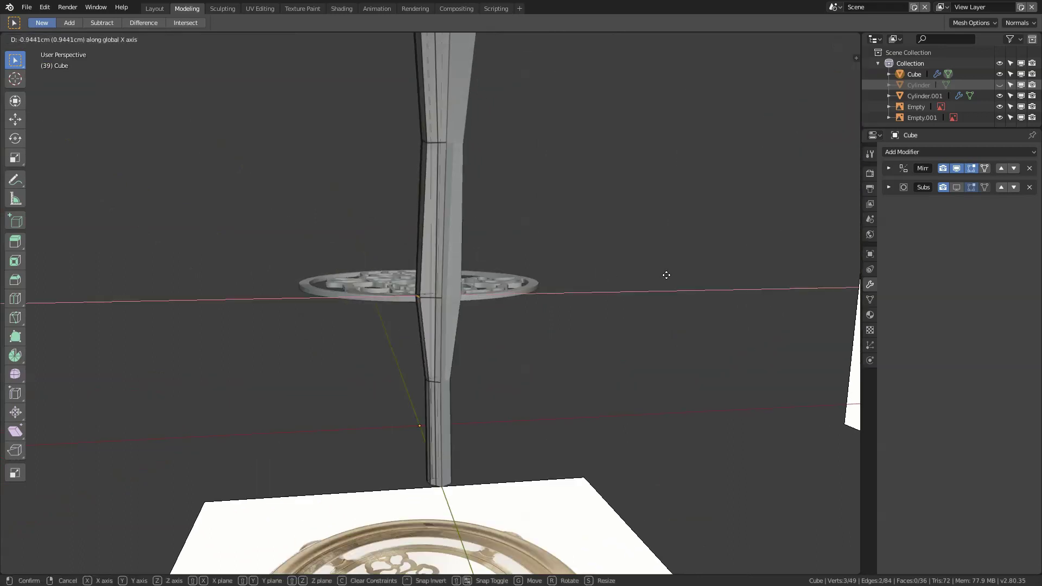
scroll(480, 301, "up", 2)
left_click(480, 301, "shift")
left_click(470, 308, "shift")
mouse_move(470, 308)
middle_mouse_down()
mouse_move(543, 331)
mouse_move(545, 280)
mouse_move(571, 357)
middle_mouse_up()
left_click(532, 308)
scroll(532, 308, "down", 3)
Move more leg vertices and edges, then preview the smoothed leg.
key("g")
left_click(542, 304)
left_click(535, 313)
scroll(536, 314, "up", 2)
key("g")
left_click(563, 391)
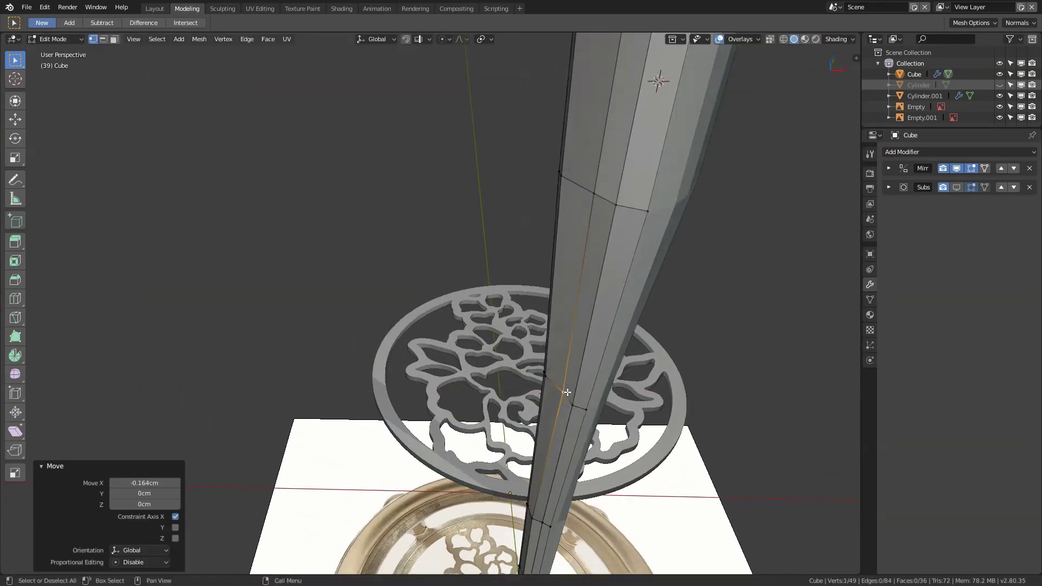
key("Tab")
scroll(664, 311, "down", 3)
mouse_move(664, 311)
middle_mouse_down()
mouse_move(543, 164)
mouse_move(599, 269)
mouse_move(553, 326)
mouse_move(560, 486)
mouse_move(585, 370)
mouse_move(682, 385)
mouse_move(597, 177)
mouse_move(542, 230)
mouse_move(647, 223)
mouse_move(578, 257)
mouse_move(299, 237)
middle_mouse_up()
key("Tab")
Shift a top edge along X, then extrude the top edges -3.6cm on X.
left_click(560, 486)
scroll(551, 486, "up", 2)
key("g")
key("x")
left_click(577, 488)
scroll(577, 488, "down", 2)
scroll(597, 177, "up", 2)
key("e")
left_click(558, 251)
mouse_move(476, 178)
middle_mouse_down()
mouse_move(608, 429)
mouse_move(502, 321)
mouse_move(413, 304)
middle_mouse_up()
Extrude the leg's edges upward on Z and flatten selected vertices to zero width on X.
key("e")
key("z")
left_click(488, 209)
key("KP_7")
left_click(401, 312)
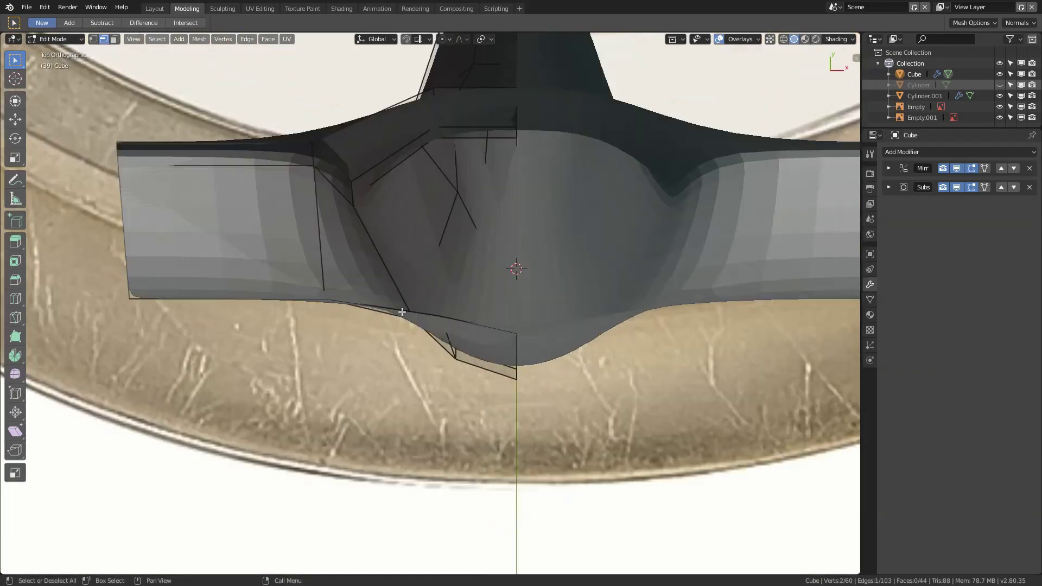
key("alt+z")
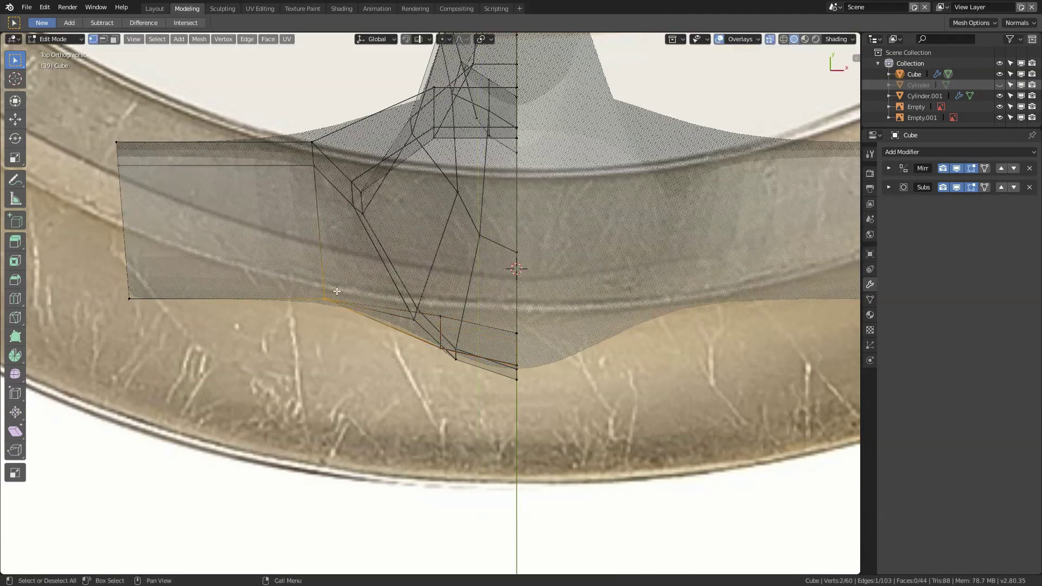
key("s")
key("x")
key("0")
key("Return")
Pan along the reference ring and preview the whole T-shaped leg outside Edit Mode.
scroll(336, 291, "down", 3)
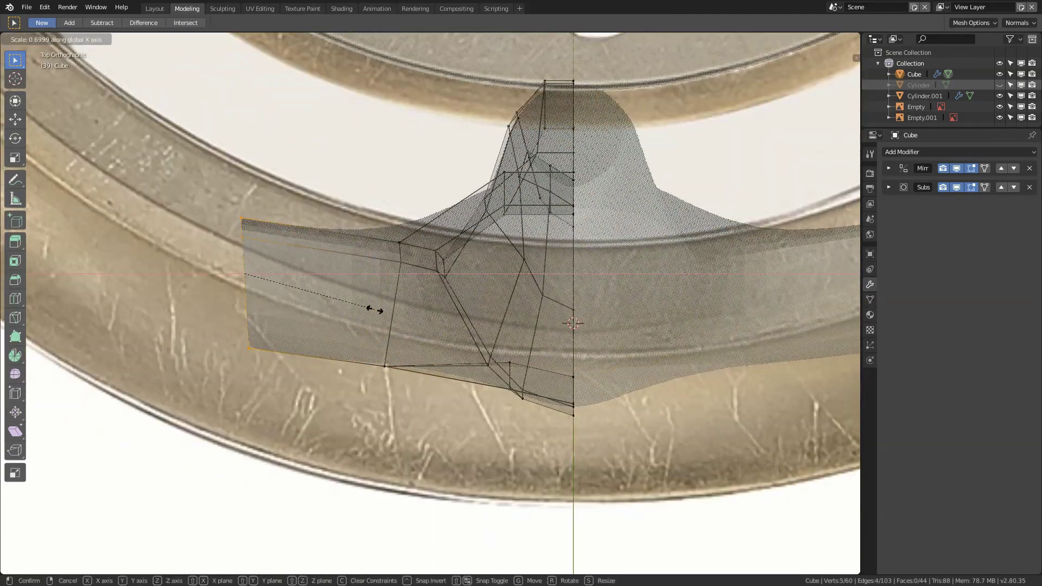
middle_click_drag(336, 291, 488, 380, "shift")
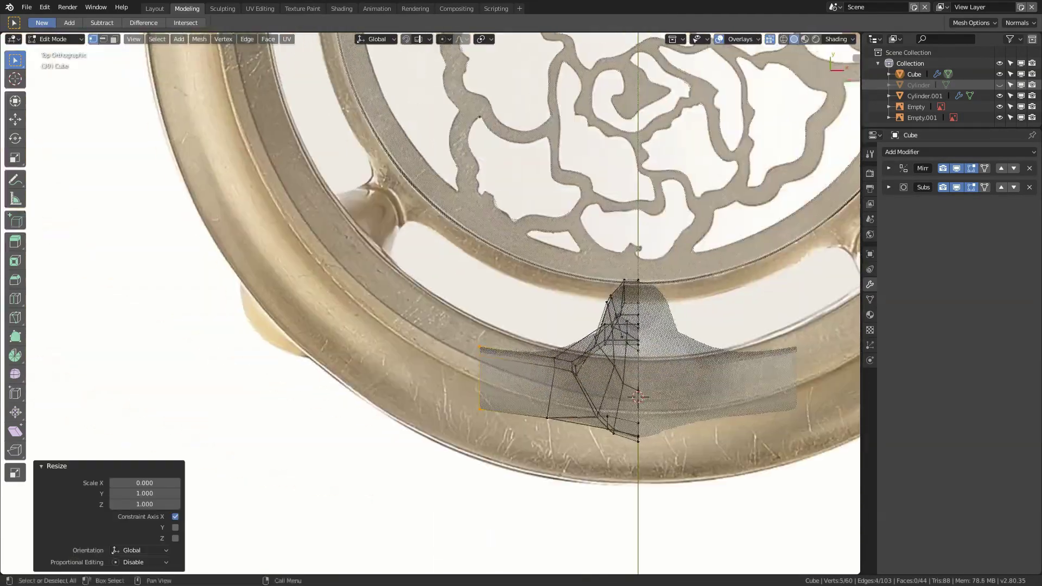
left_click(185, 351)
scroll(185, 352, "down", 5)
key("Tab")
key("alt+z")
mouse_move(380, 326)
middle_mouse_down()
mouse_move(484, 348)
mouse_move(587, 302)
middle_mouse_up()
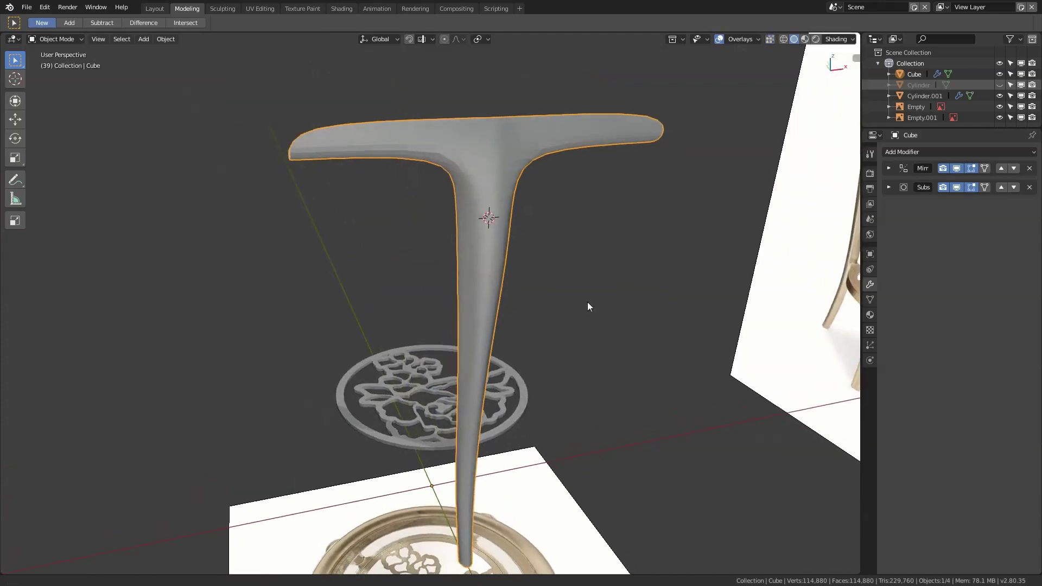
key("Tab")
mouse_move(484, 174)
middle_mouse_down()
mouse_move(472, 144)
mouse_move(533, 115)
middle_mouse_up()
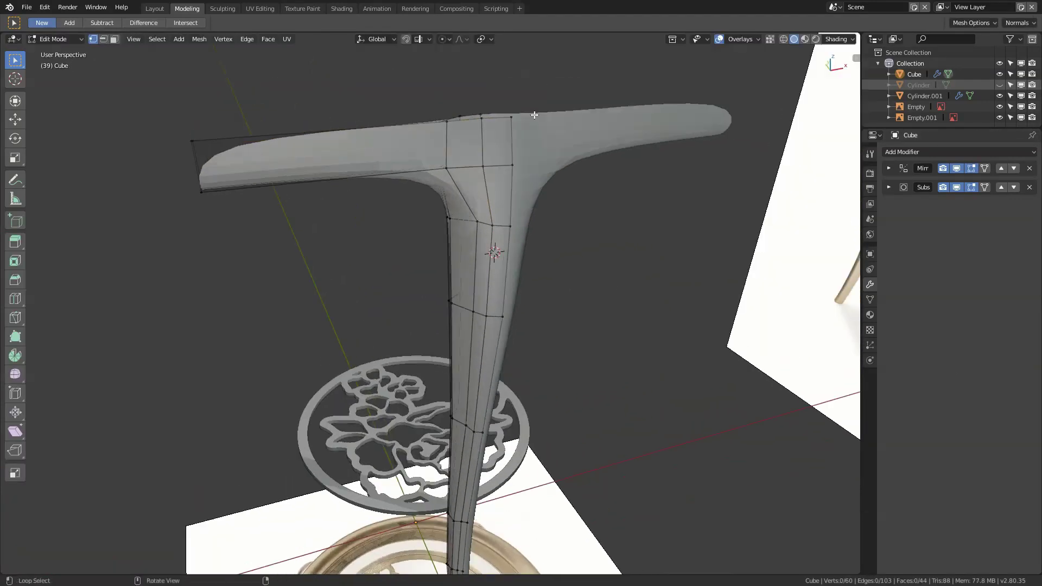
In side view, move the leg's top corner vertices along Y to follow the reference.
key("ctrl+KP_3")
key("alt+z")
scroll(463, 279, "up", 4)
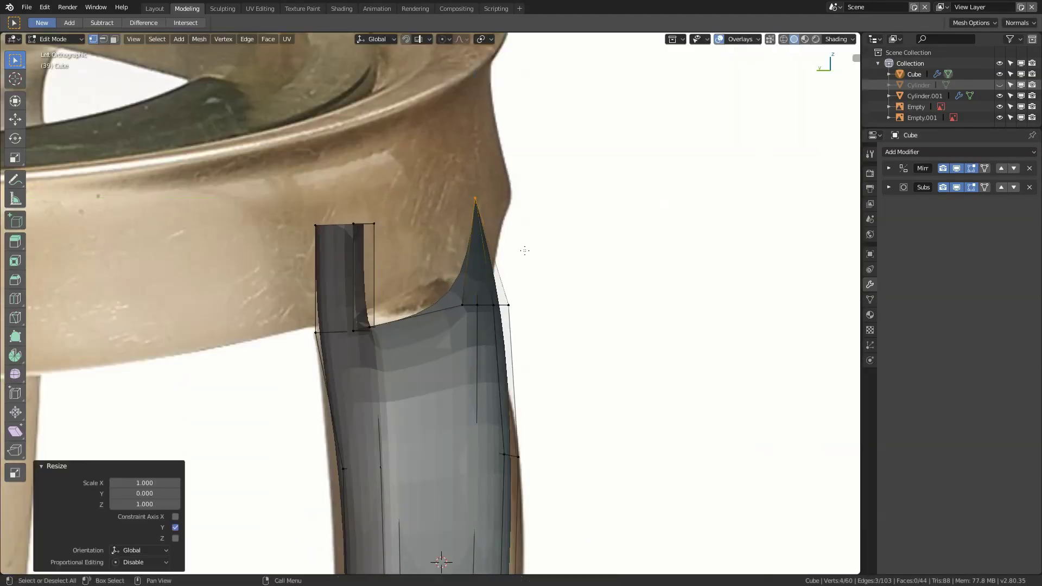
scroll(524, 250, "up", 3)
left_click(524, 250)
key("alt+z")
key("g")
key("y")
left_click(539, 221)
scroll(540, 221, "up", 2)
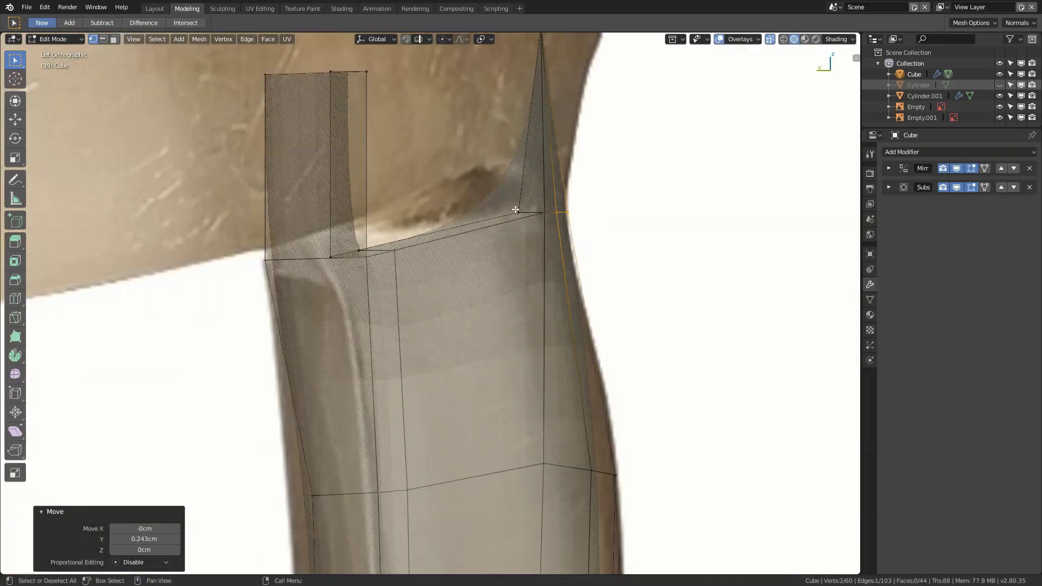
left_click(537, 203)
scroll(604, 293, "down", 5)
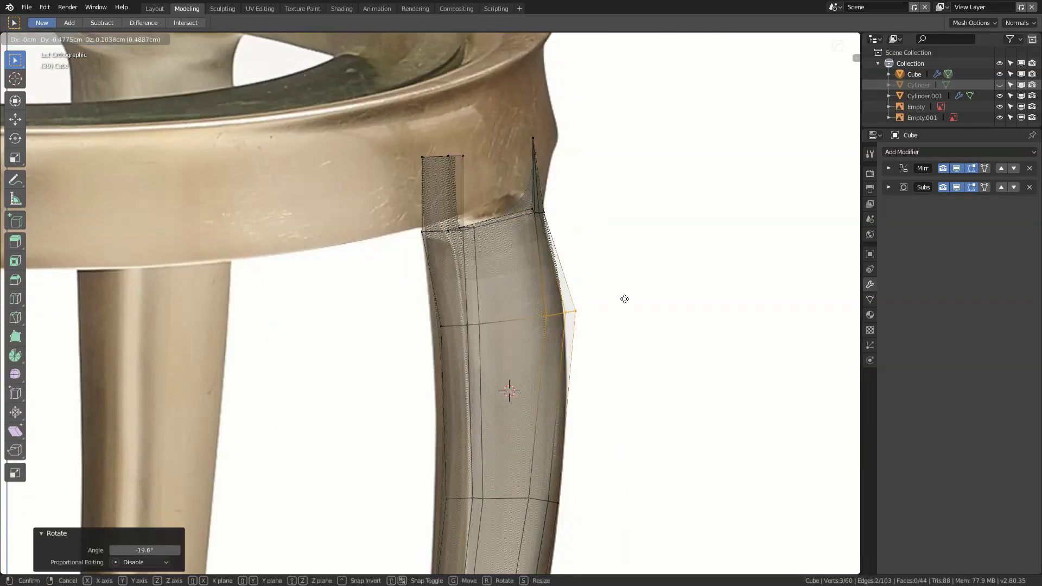
left_click(624, 299)
Move the foot vertices along Y and flatten the box-selected vertices to 0 on Y.
middle_click_drag(596, 476, 574, 300, "shift")
scroll(535, 343, "down", 5)
scroll(531, 279, "up", 5)
key("g")
key("y")
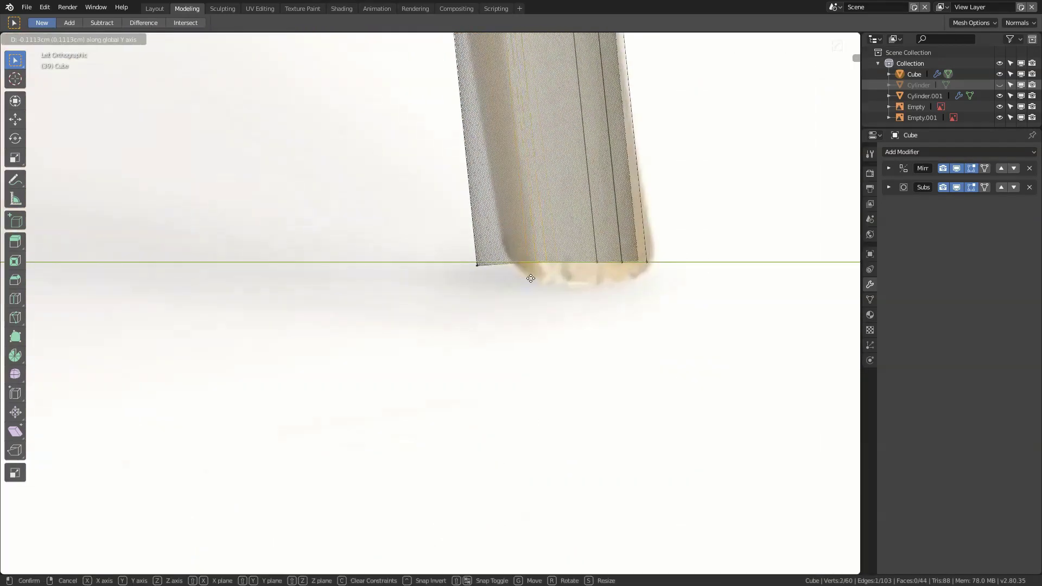
scroll(616, 343, "down", 5)
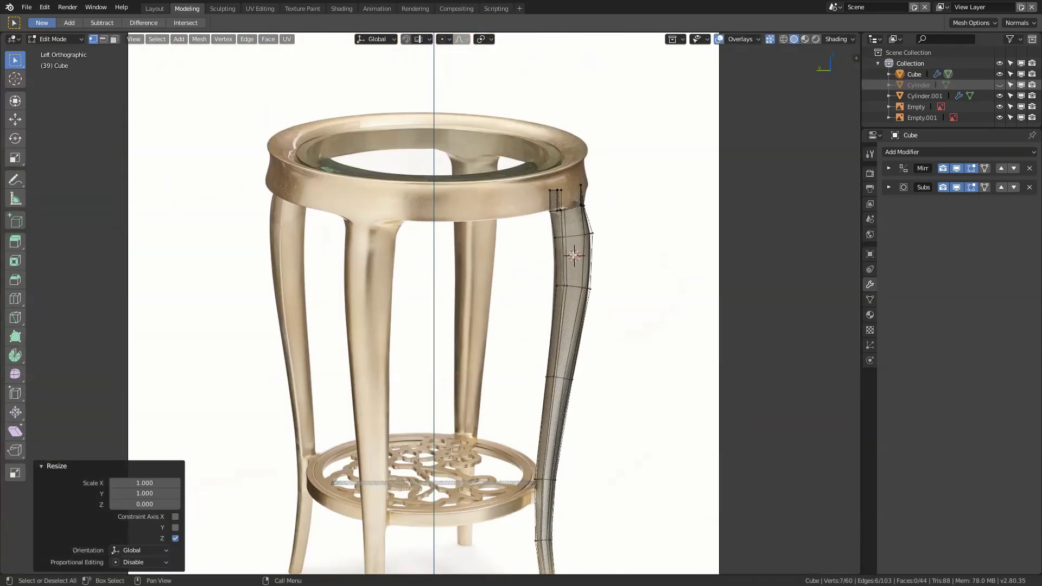
scroll(503, 195, "up", 6)
key("b")
key("0")
key("Return")
scroll(441, 314, "up", 2)
key("b")
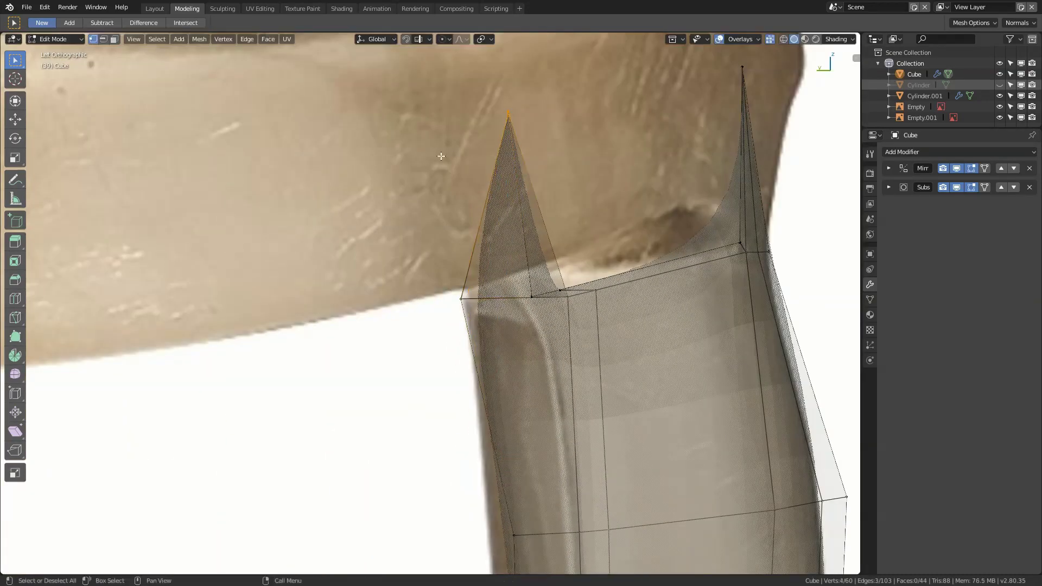
left_click(415, 160)
Add a vertical edge loop down the length of the leg with Ctrl+R.
mouse_move(415, 160)
middle_mouse_down()
mouse_move(660, 248)
mouse_move(698, 302)
mouse_move(545, 294)
middle_mouse_up()
scroll(546, 293, "up", 2)
key("ctrl+r")
left_click(412, 271)
left_click(390, 247)
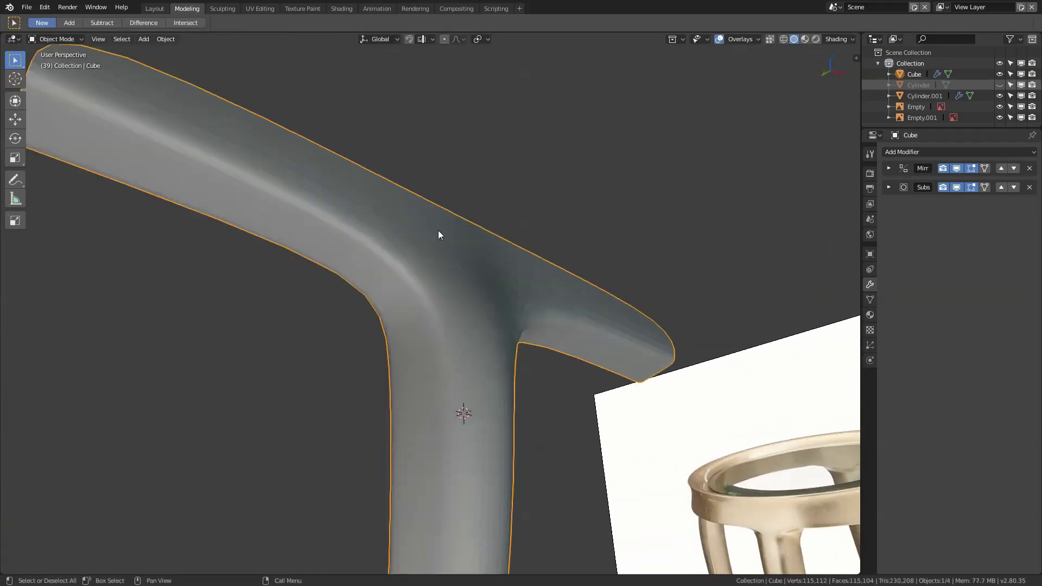
scroll(438, 230, "down", 3)
scroll(478, 304, "up", 3)
Vertex-slide and grab corner vertices to reshape the cap-to-stem junction.
left_click(455, 237)
key("shift+v")
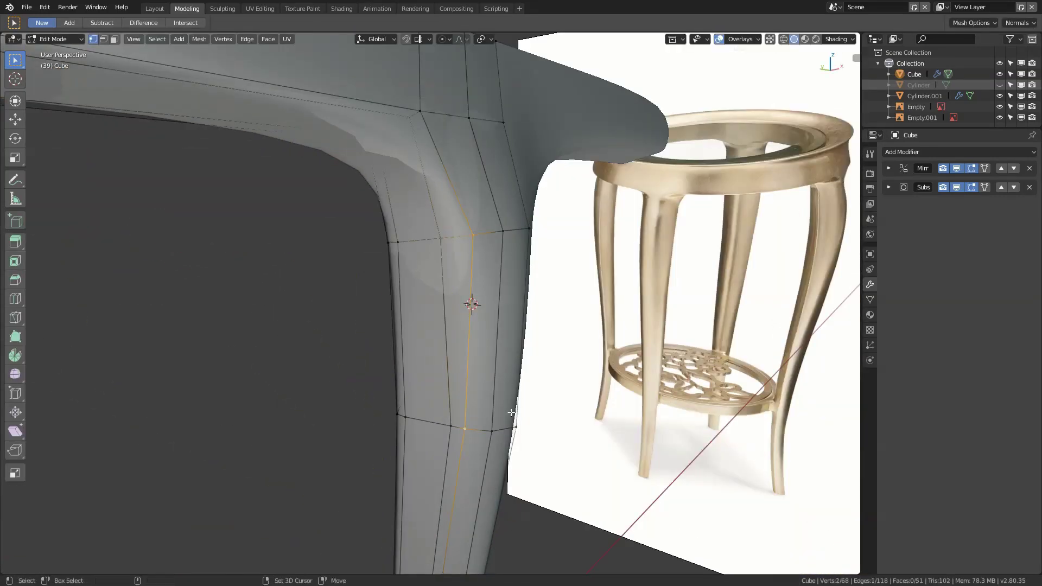
mouse_move(511, 412)
middle_mouse_down()
mouse_move(521, 296)
mouse_move(476, 190)
middle_mouse_up()
scroll(504, 262, "down", 3)
scroll(477, 191, "up", 3)
left_click(471, 152)
key("g")
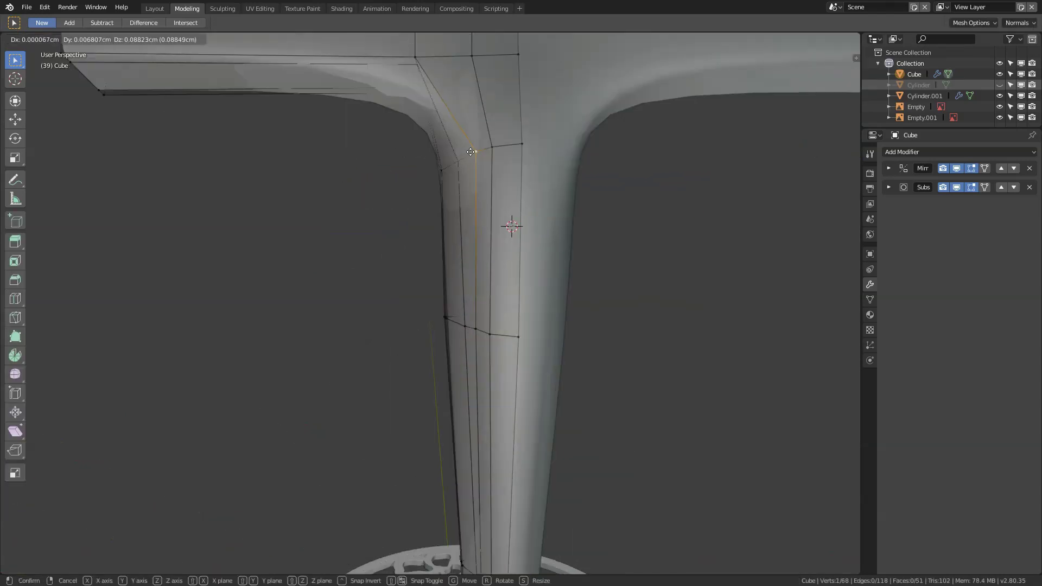
scroll(459, 322, "down", 5)
mouse_move(459, 323)
middle_mouse_down()
mouse_move(488, 283)
mouse_move(523, 268)
middle_mouse_up()
Nudge a leg vertex along X and set the leg's origin to the 3D cursor.
key("Tab")
key("Tab")
scroll(605, 320, "up", 5)
key("g")
left_click(533, 294)
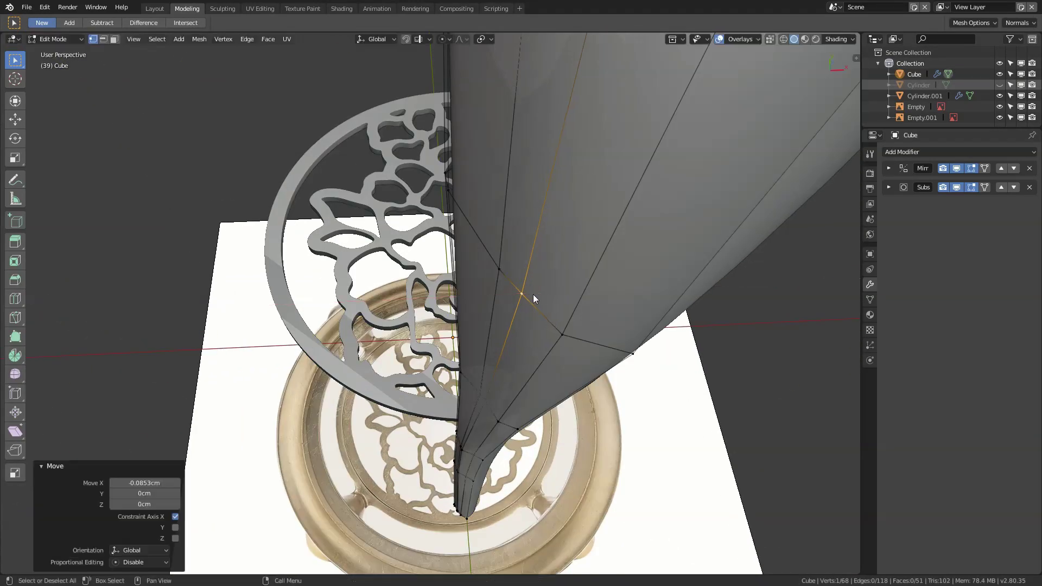
key("Tab")
scroll(568, 227, "down", 5)
mouse_move(569, 231)
middle_mouse_down()
mouse_move(562, 299)
mouse_move(386, 326)
mouse_move(479, 236)
mouse_move(478, 213)
middle_mouse_up()
key("Tab")
left_click(455, 237)
key("Tab")
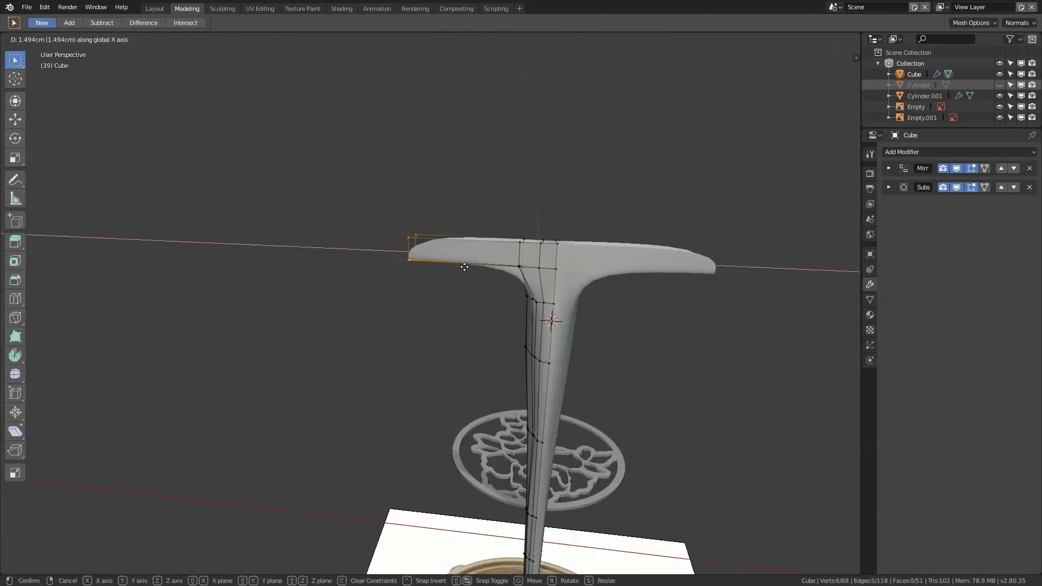
key("Tab")
Add a Simple Deform modifier to the leg set to Bend around the Z axis.
left_click(958, 152)
left_click(913, 294)
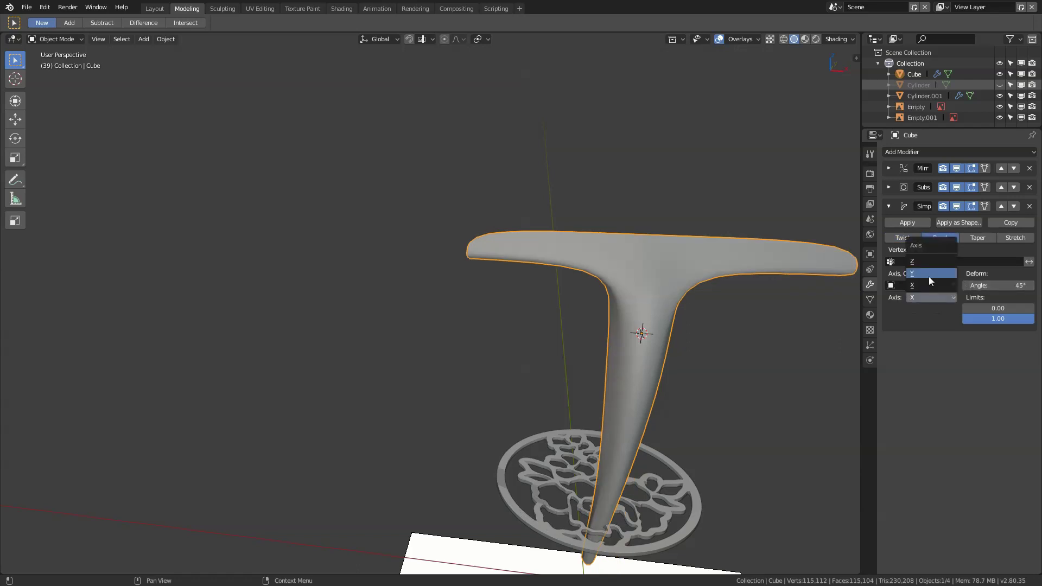
left_click(917, 261)
key("KP_7")
scroll(542, 323, "down", 1)
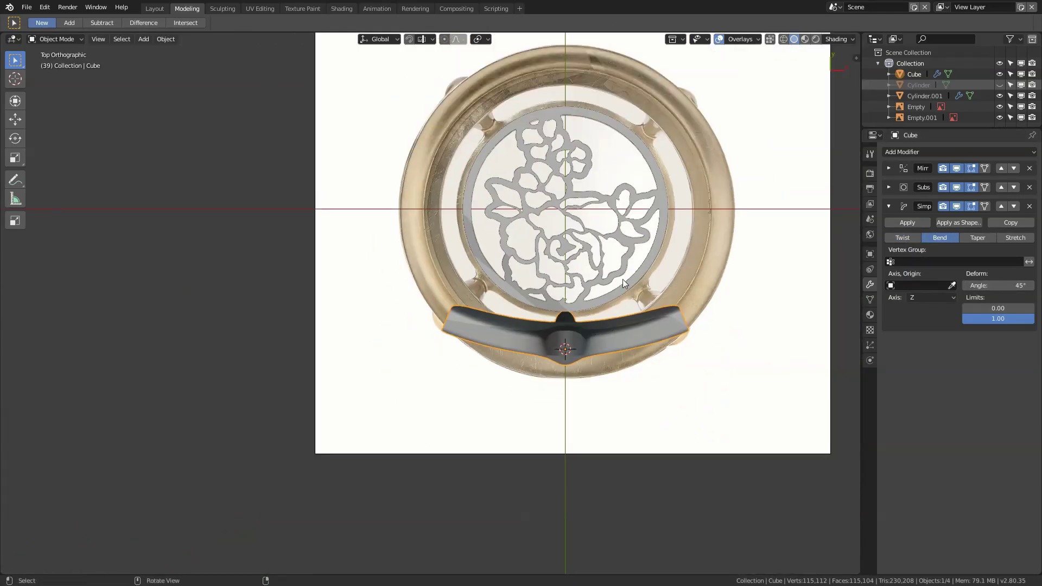
Make a linked copy rotated -90° on Z at X -19.228cm, with bend above mirror.
key("alt+d")
type("rz-90")
key("Return")
key("n")
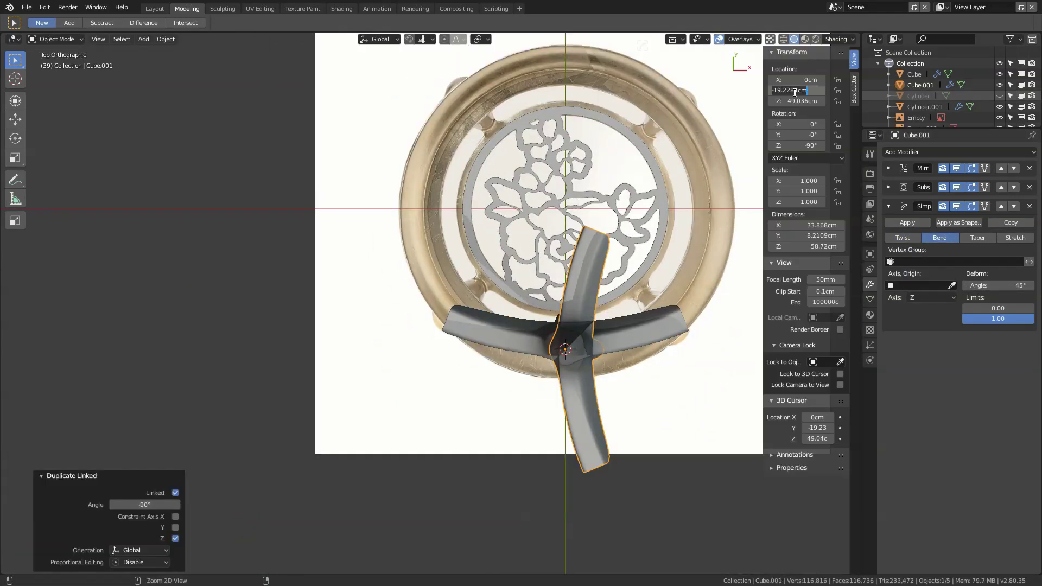
key("ctrl+v")
key("Return")
scroll(543, 352, "up", 5)
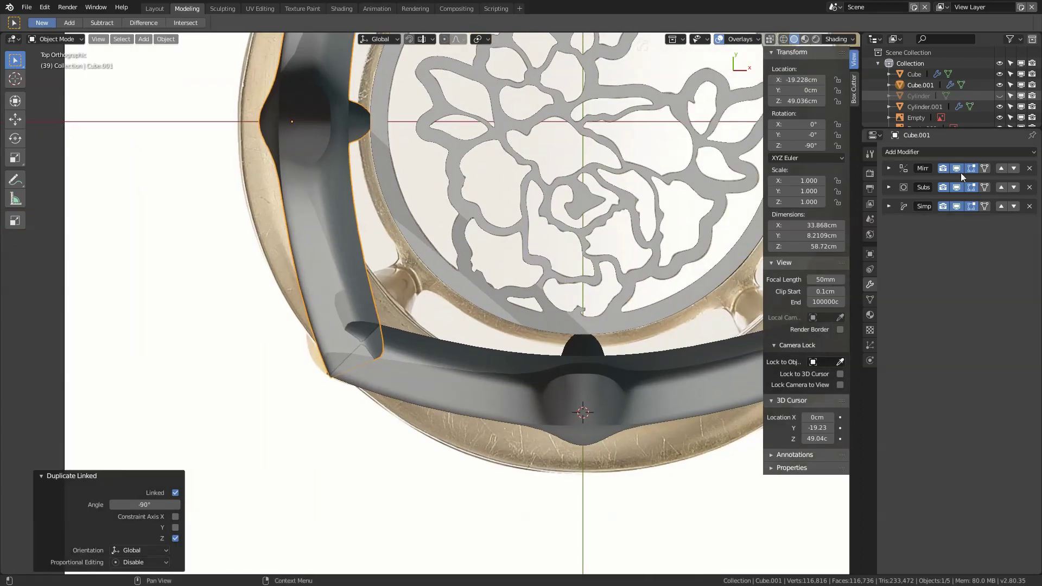
left_click(1001, 187)
Add three loop cuts across the leg's crossbar without sliding them.
key("Tab")
scroll(337, 341, "up", 1)
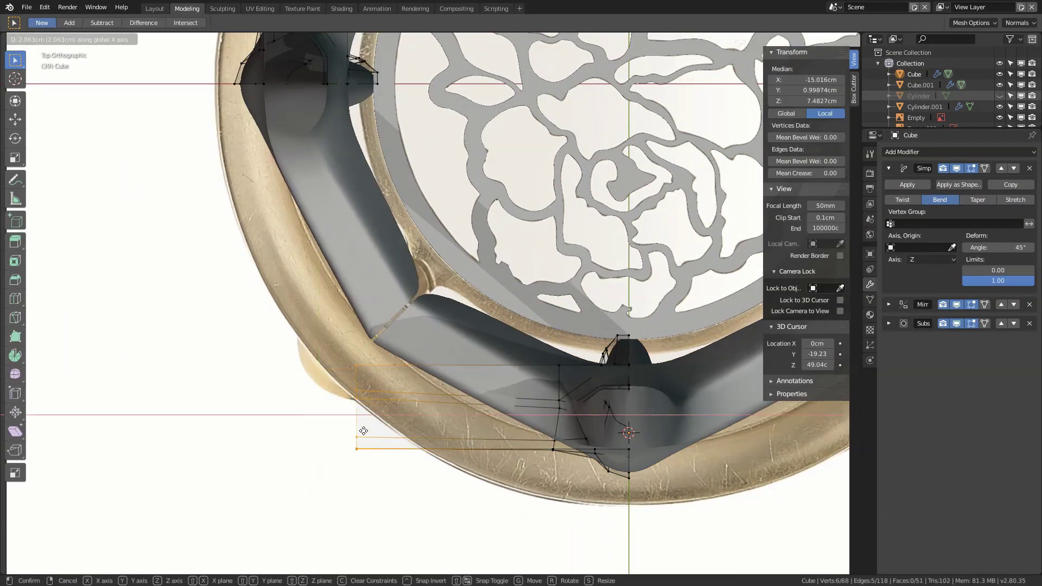
left_click(353, 429)
scroll(353, 430, "down", 2)
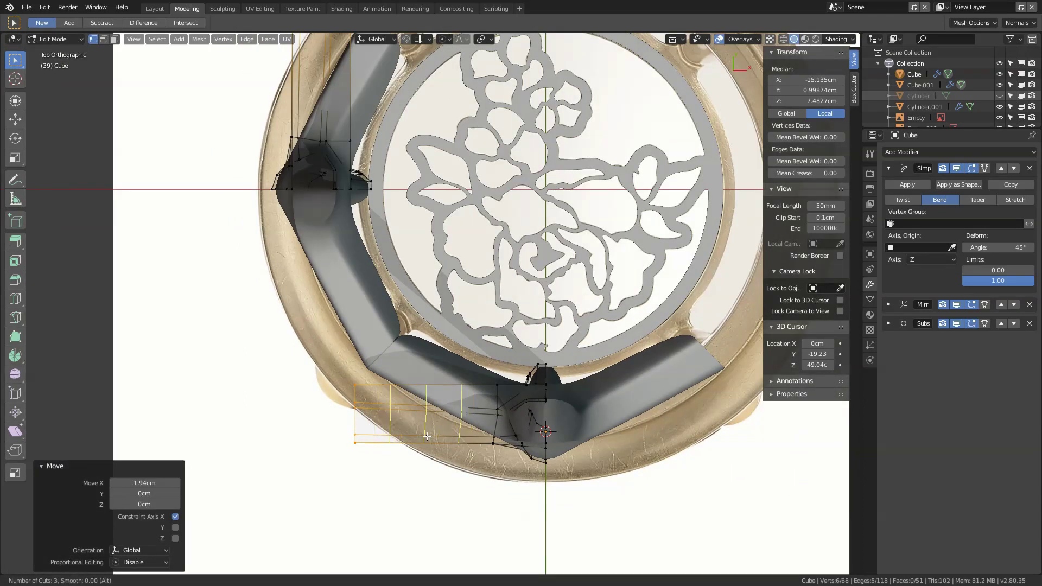
left_click(427, 436)
right_click(427, 436)
mouse_move(427, 435)
middle_mouse_down()
mouse_move(445, 279)
mouse_move(473, 370)
mouse_move(591, 279)
mouse_move(626, 296)
middle_mouse_up()
Apply the Bend and Mirror modifiers, then join a quarter-turned duplicate into the leg.
key("Tab")
left_click(626, 297)
left_click(888, 168)
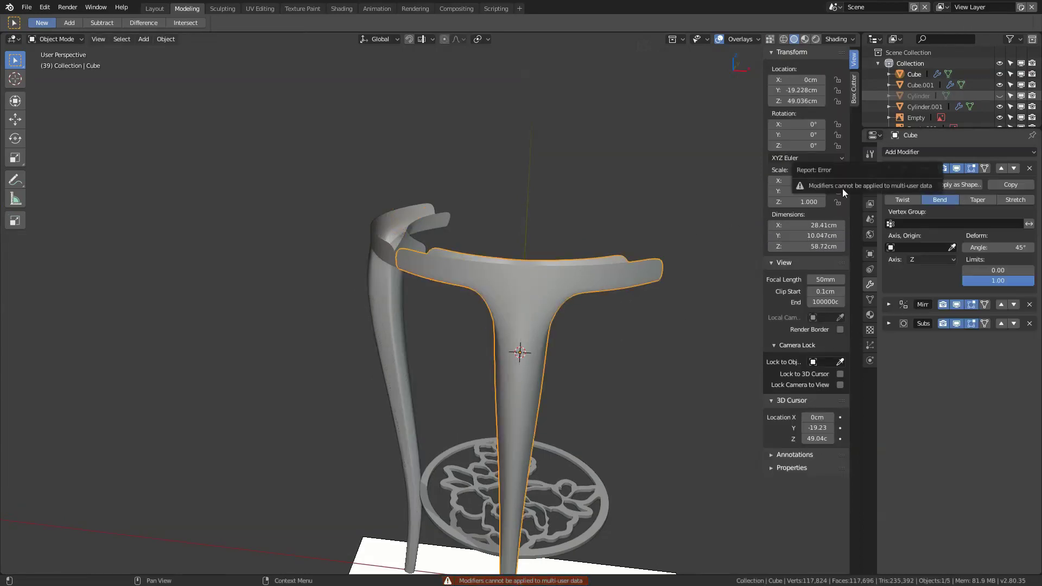
left_click(908, 187)
key("g")
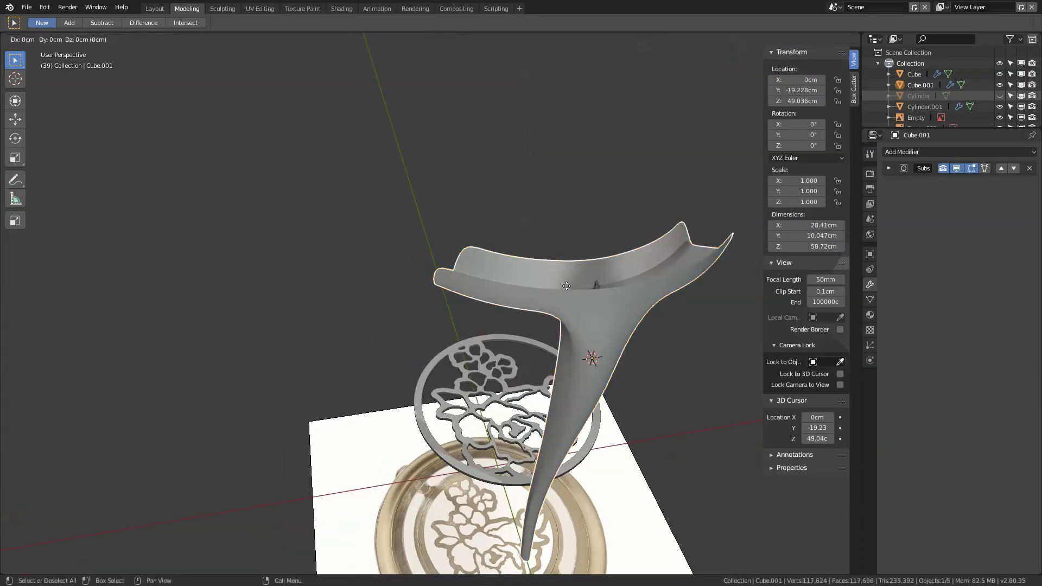
type("90")
key("Return")
key("KP_7")
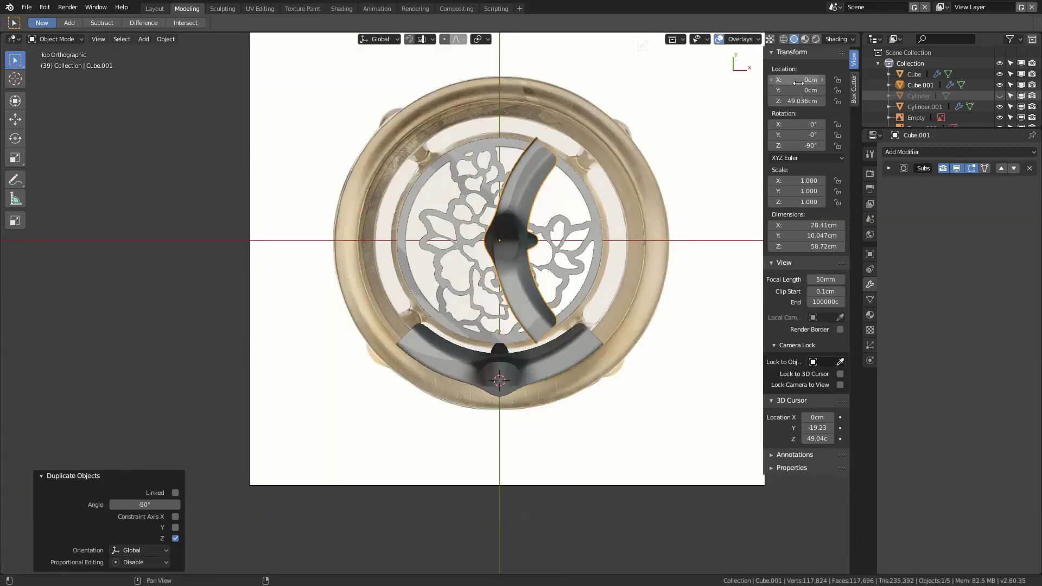
key("Return")
Select and delete the rim face at the two legs' junction.
mouse_move(459, 307)
middle_mouse_down()
mouse_move(448, 105)
mouse_move(503, 181)
middle_mouse_up()
scroll(502, 180, "up", 10)
key("Tab")
scroll(469, 286, "down", 10)
key("3")
left_click(495, 234)
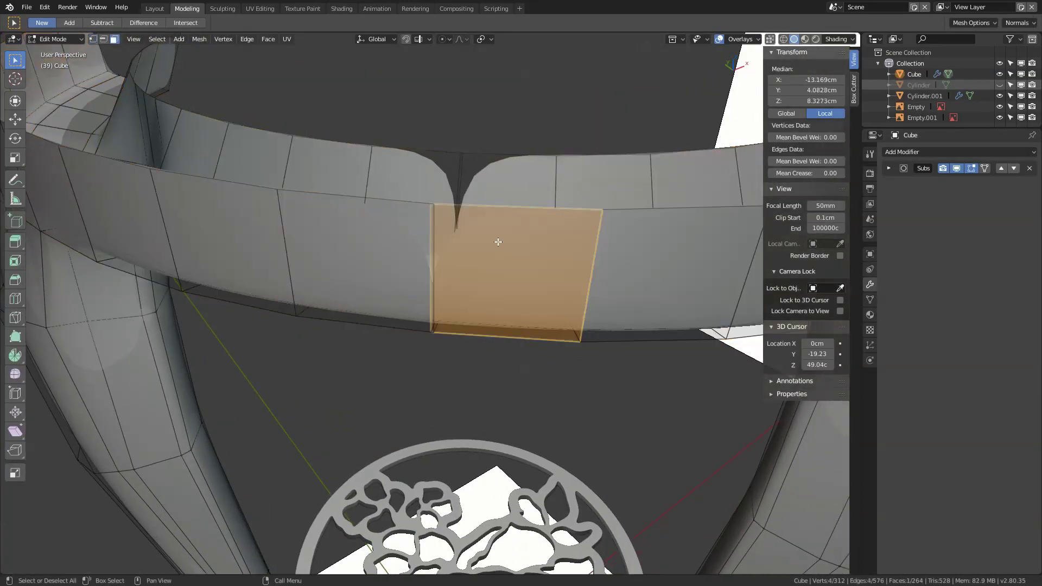
mouse_move(495, 235)
middle_mouse_down()
mouse_move(510, 165)
mouse_move(471, 178)
mouse_move(474, 257)
middle_mouse_up()
key("alt+z")
key("x")
Bridge the open edge loops to close the gap in the rim.
left_click(362, 166)
key("2")
left_click(449, 152)
scroll(449, 153, "down", 5)
left_click(473, 257)
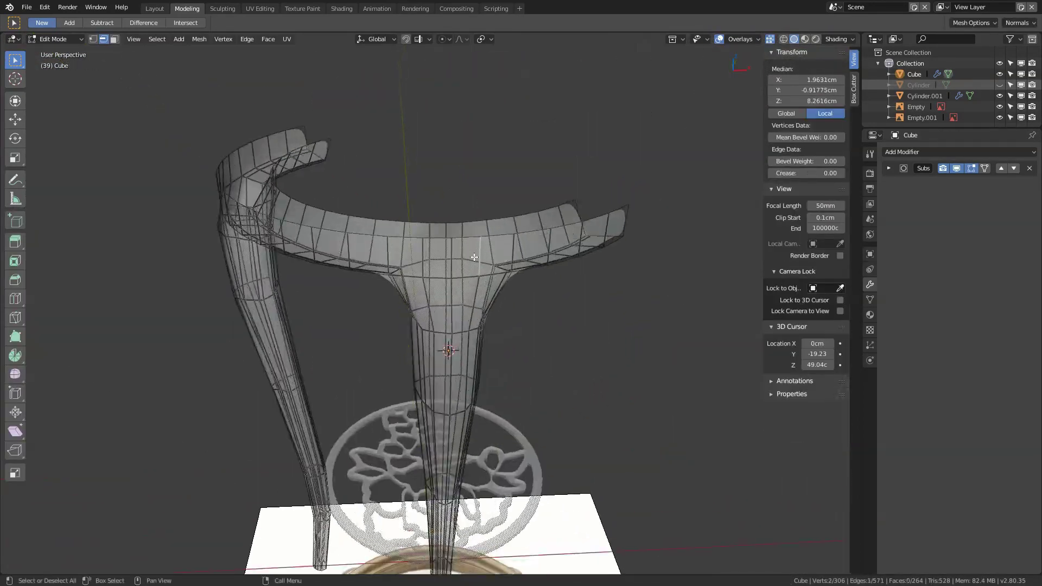
key("alt+z")
Delete the extra leg faces and snap the 3D cursor to the world origin.
key("x")
left_click(518, 254)
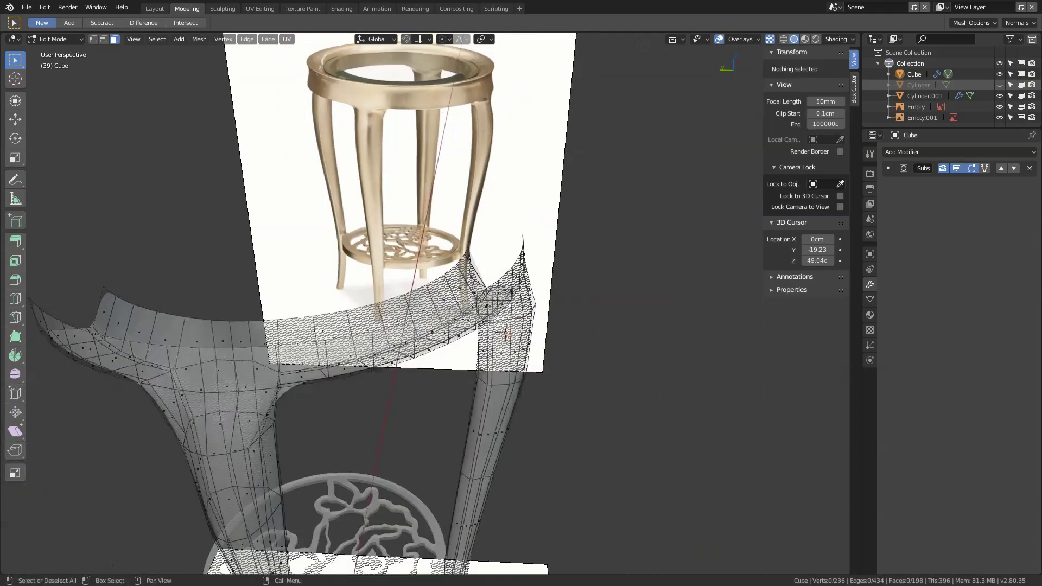
middle_click_drag(518, 254, 380, 304)
left_click(362, 294)
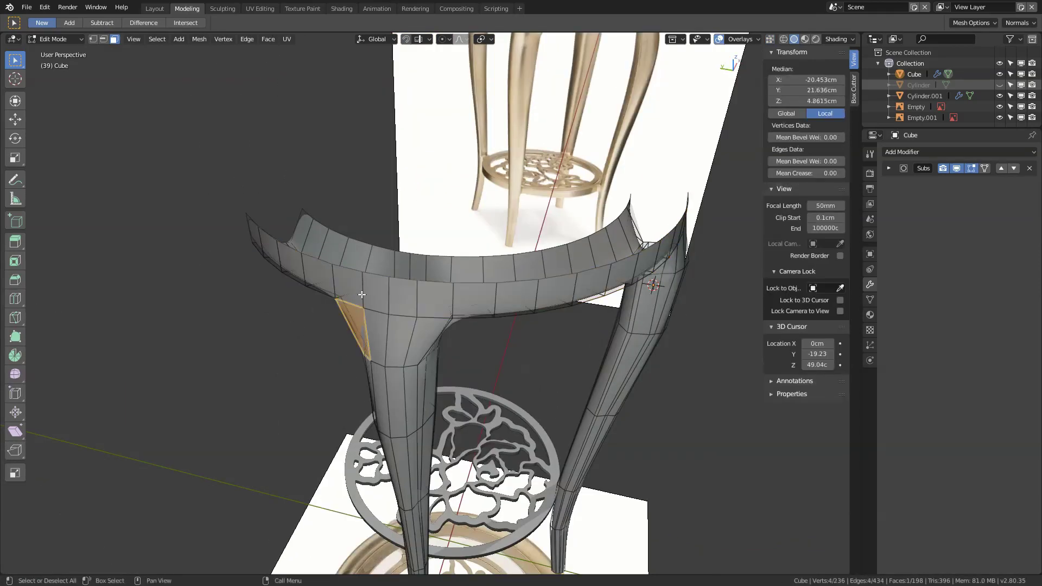
key("x")
left_click(391, 264)
middle_click_drag(390, 265, 330, 278)
scroll(330, 278, "down", 3)
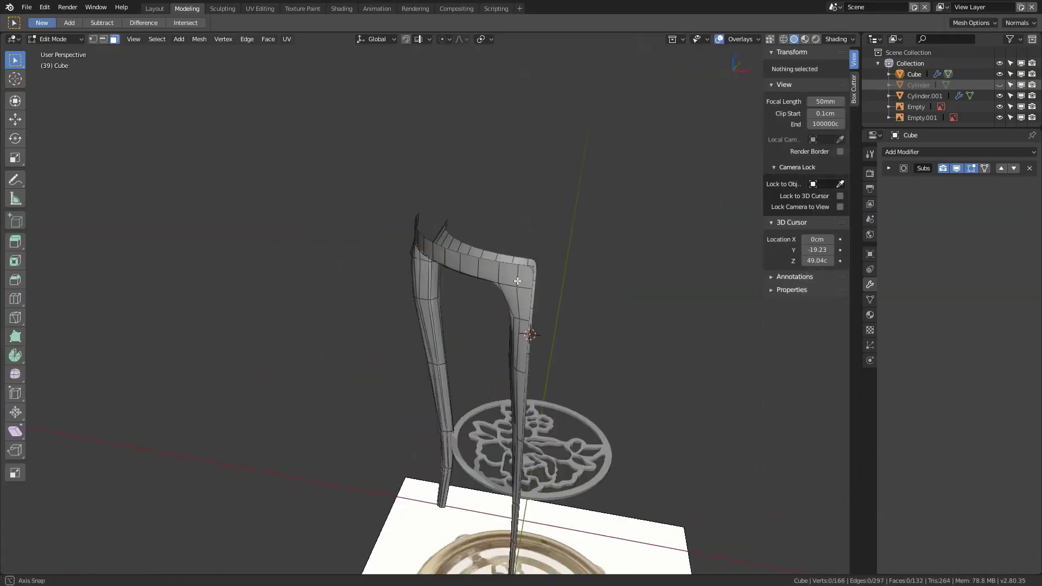
key("shift+s")
Add and apply a Mirror modifier on X and Y to create four legs.
left_click(923, 152)
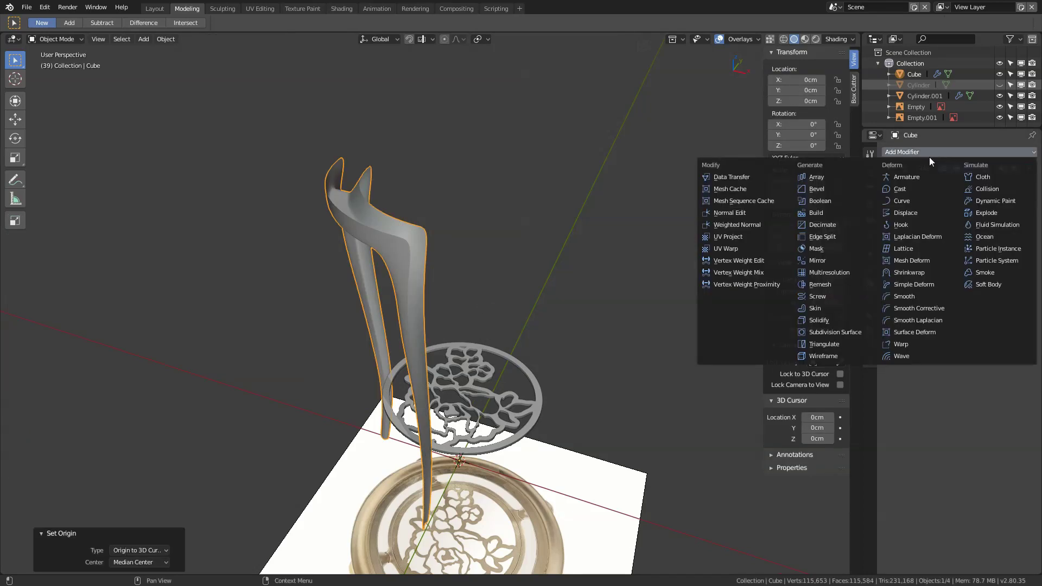
left_click(808, 249)
key("KP_Divide")
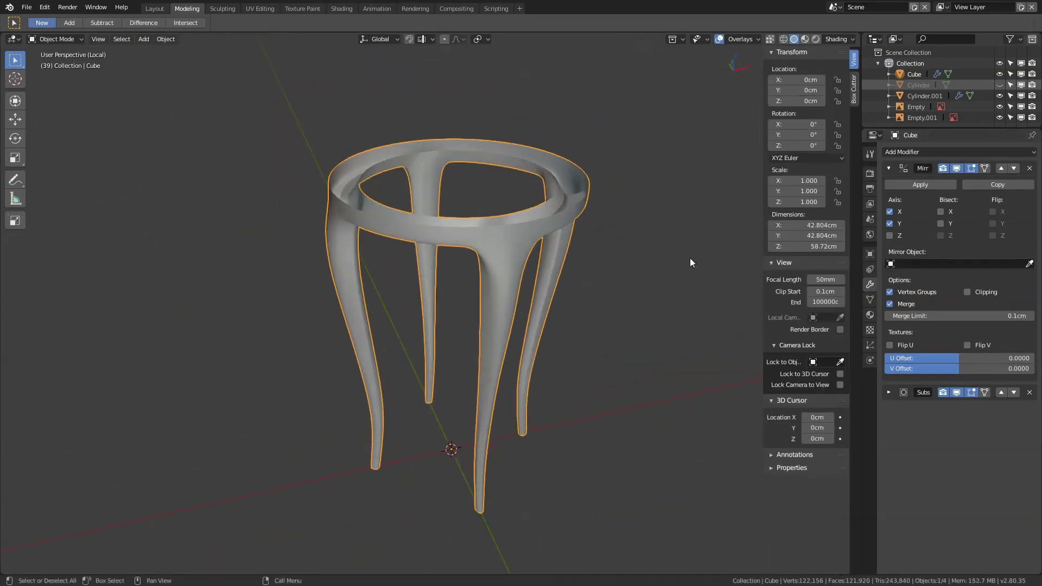
key("KP_Divide")
left_click(924, 188)
Move the ring's edge loop along Z and scale it wider to match the reference.
key("Tab")
scroll(499, 346, "up", 4)
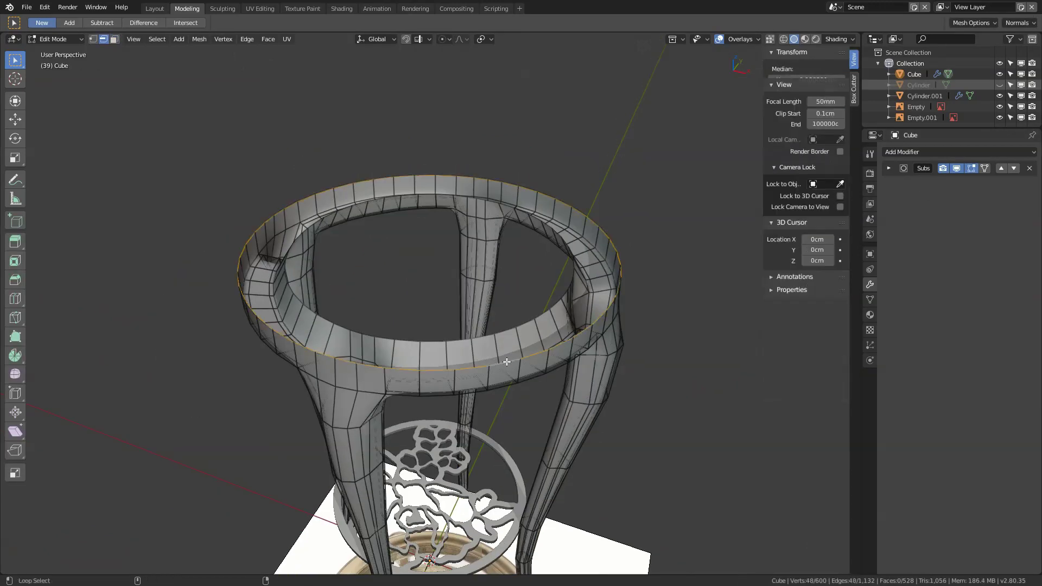
key("ctrl+KP_3")
scroll(493, 335, "up", 4)
key("g")
key("z")
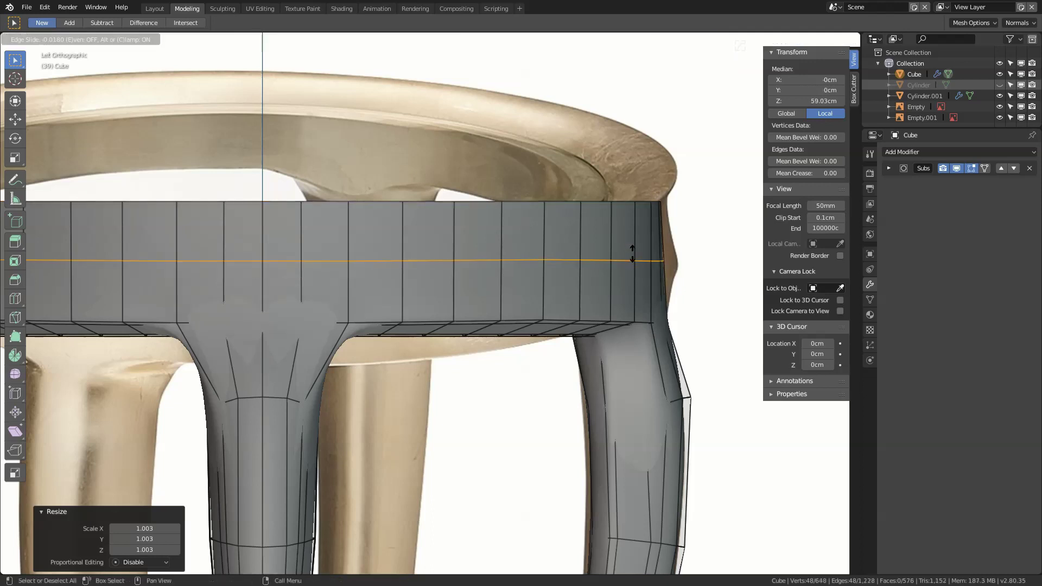
key("s")
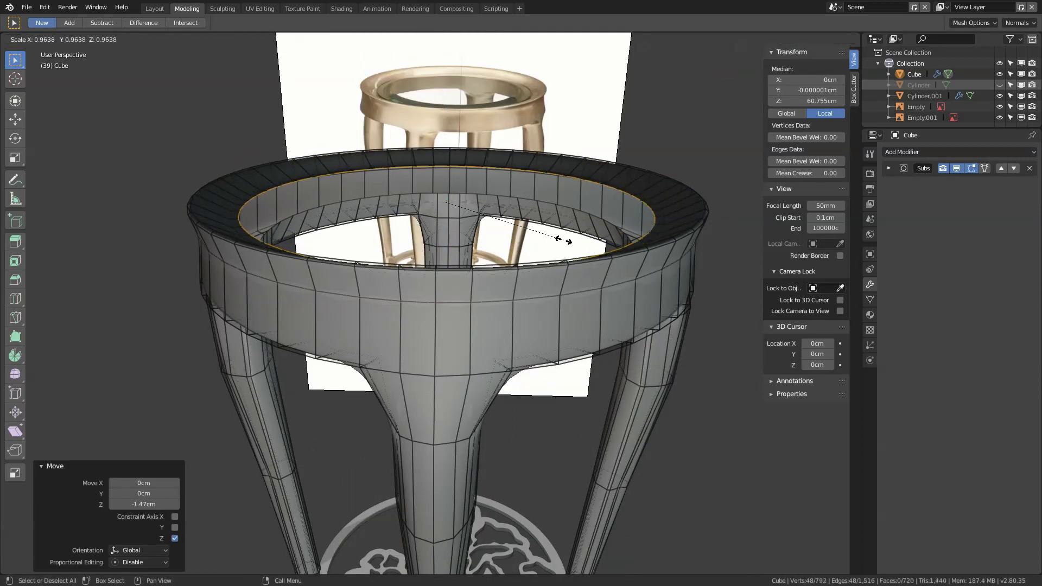
left_click(565, 257)
key("KP_7")
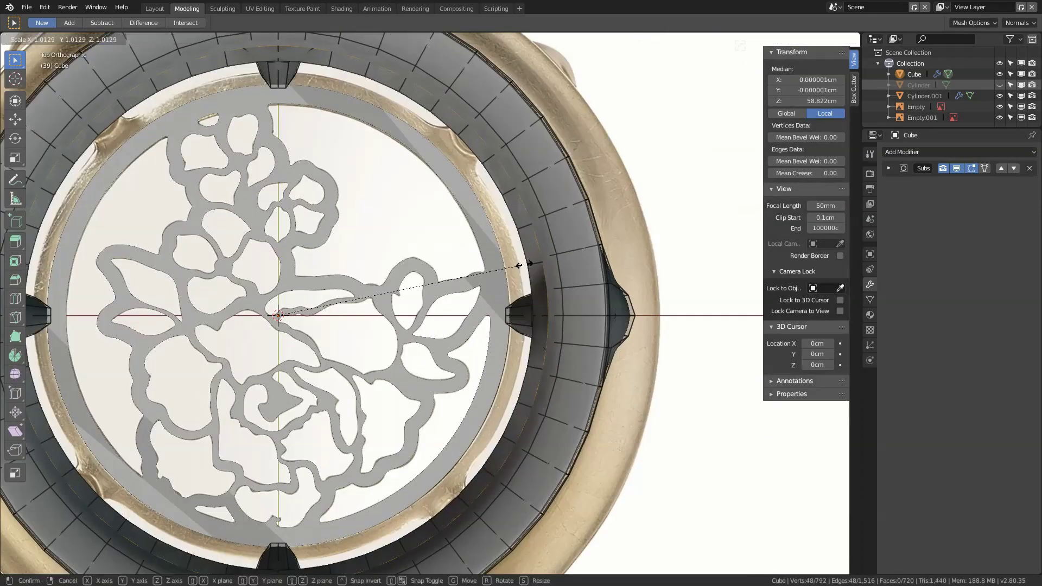
left_click(521, 266)
scroll(539, 284, "up", 4)
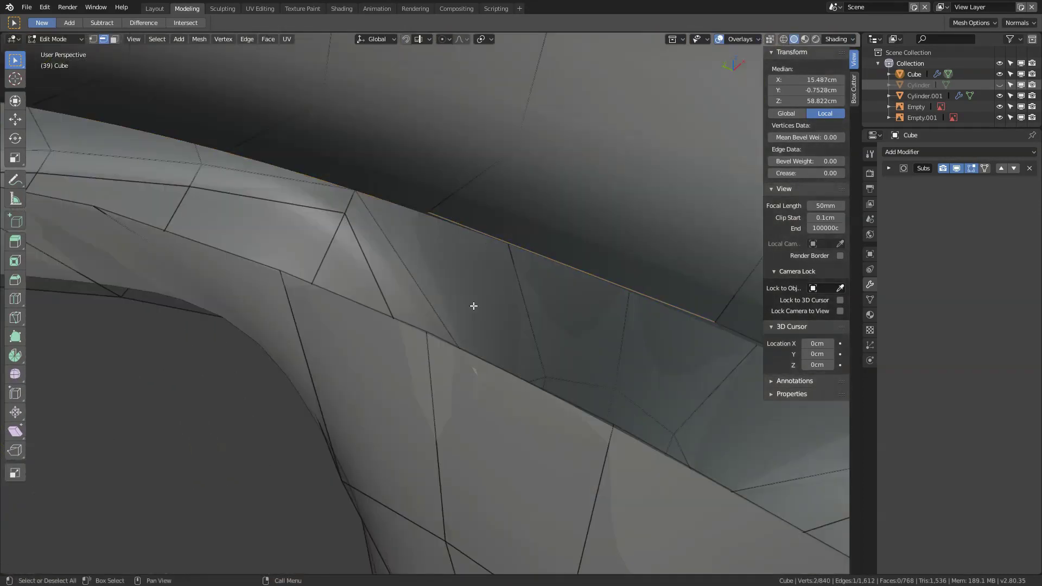
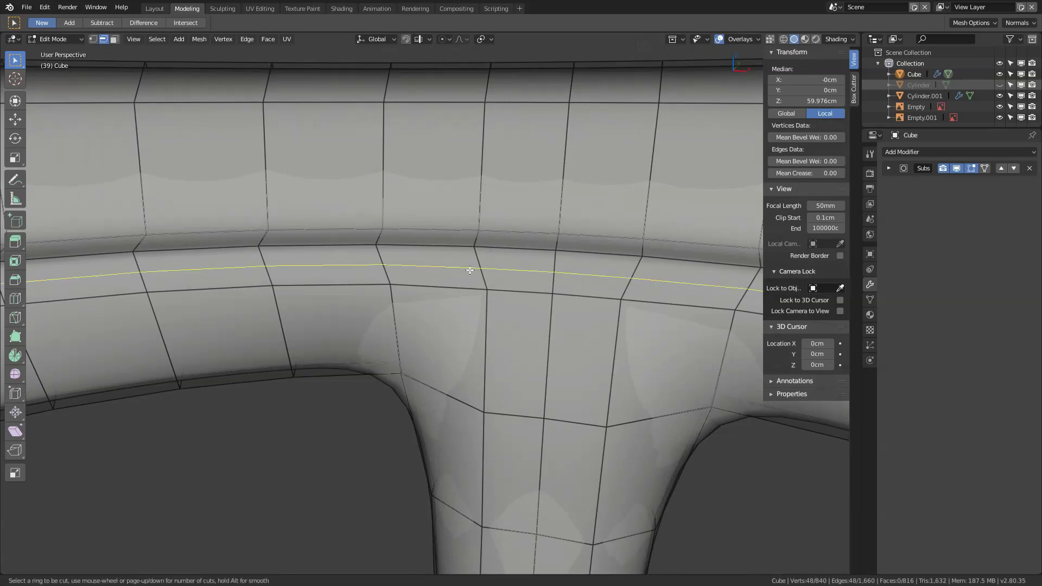
Scale the stool mesh 1.092 in top view and 1.020 on Z to 46.74 × 63.308 cm.
left_click(470, 270)
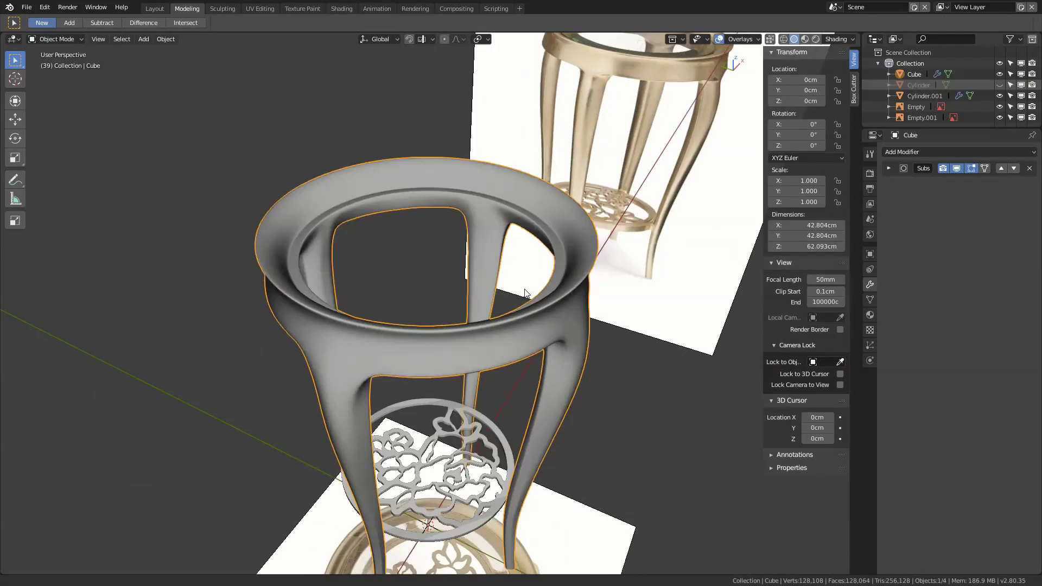
key("KP_7")
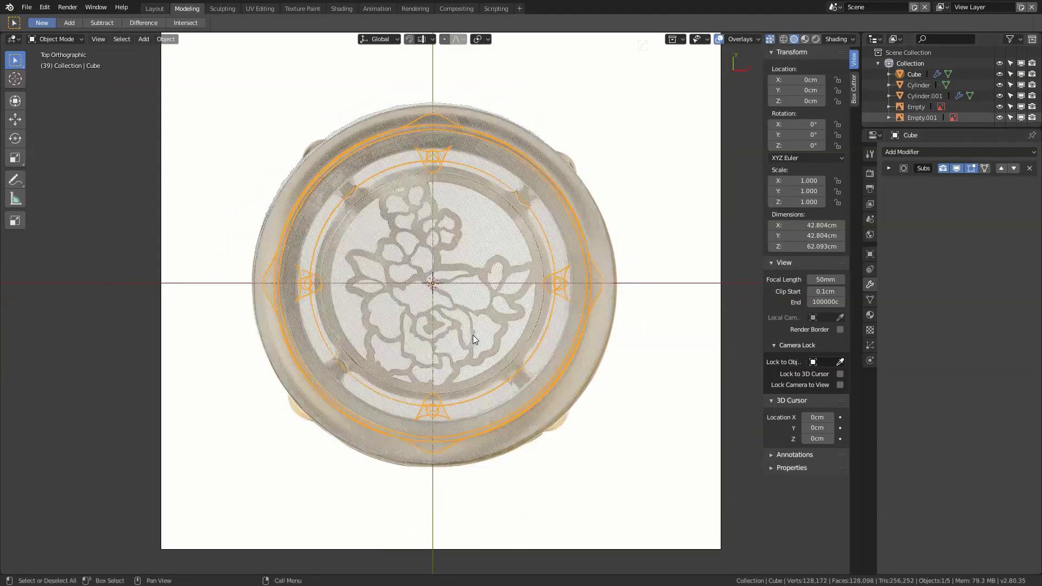
left_click(594, 355)
scroll(609, 292, "up", 3)
scroll(587, 307, "down", 3)
key("ctrl+KP_3")
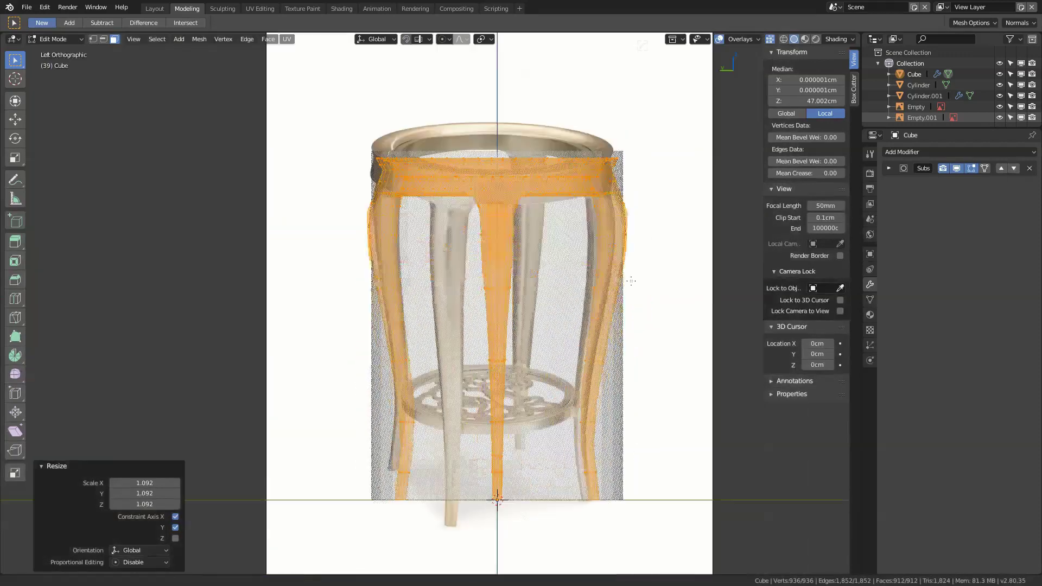
key("period")
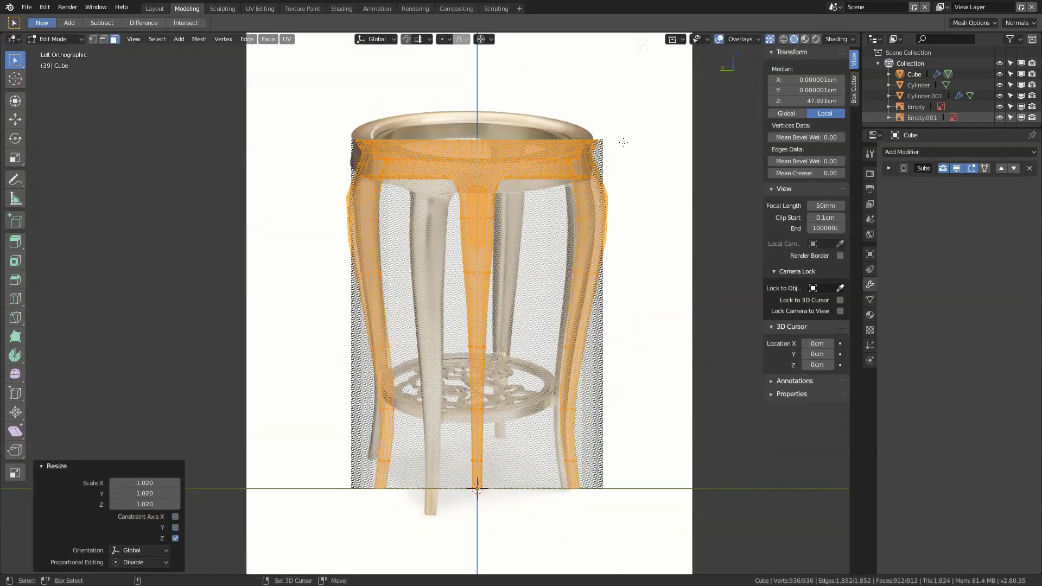
middle_click_drag(623, 81, 592, 249)
Switch the viewport to solid shading and go back into Edit Mode.
key("Tab")
key("alt+z")
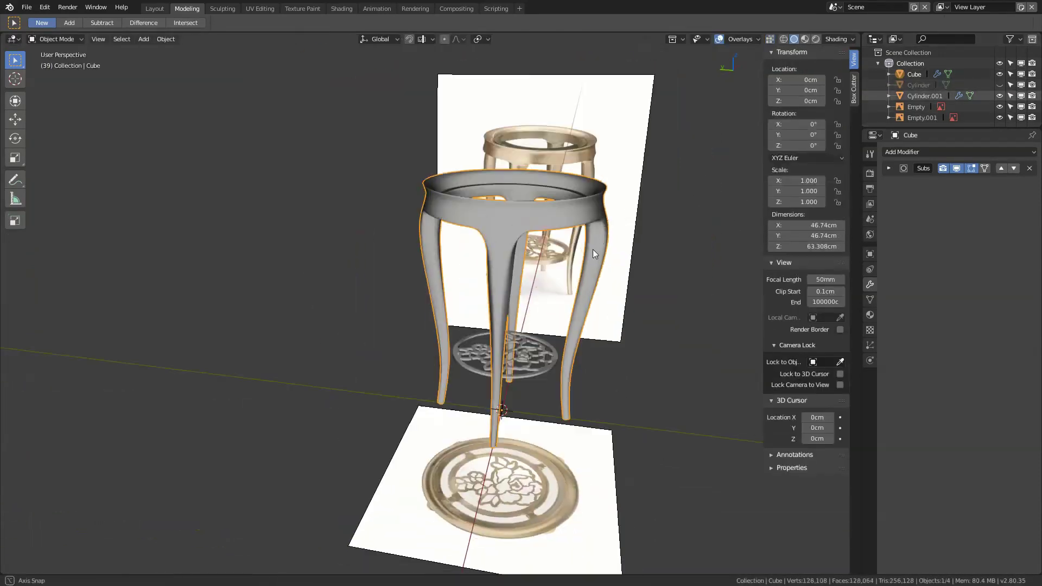
left_click(839, 39)
scroll(534, 270, "up", 5)
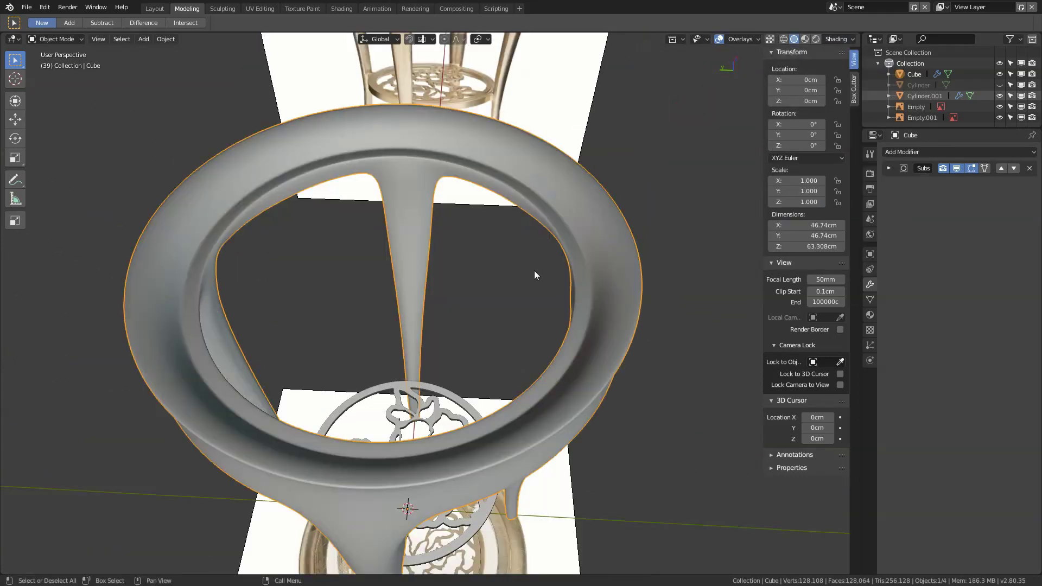
key("Tab")
Duplicate the top's inner rim loop and move the copy down -39 cm to shelf height.
left_click(503, 246, "alt")
middle_click_drag(503, 245, 467, 304)
key("g")
key("z")
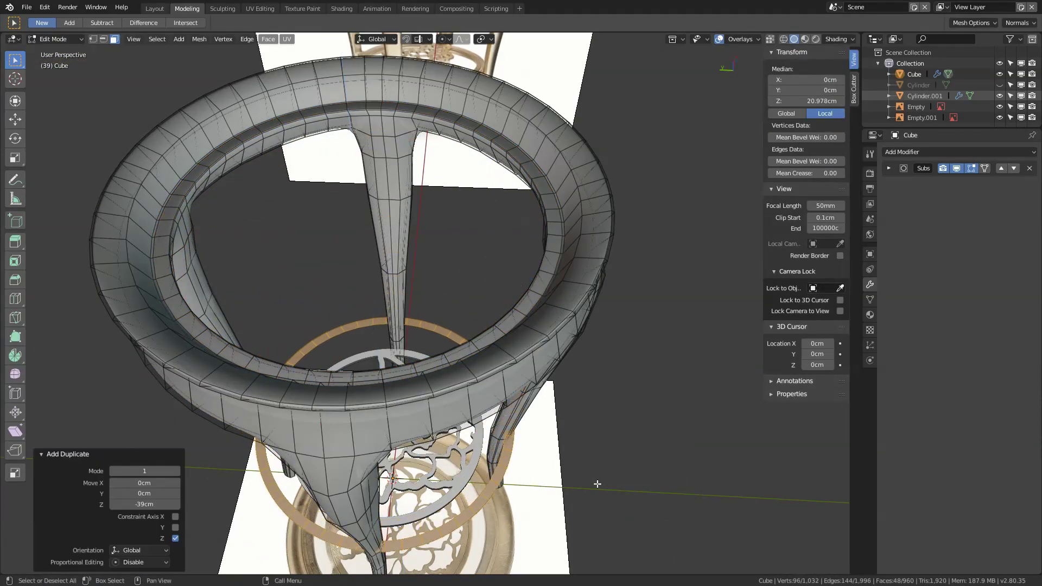
key("ctrl+KP_3")
key("g")
left_click(478, 452)
Shrink the copied ring to 0.836 to fit the rose shelf and lower it slightly.
key("KP_7")
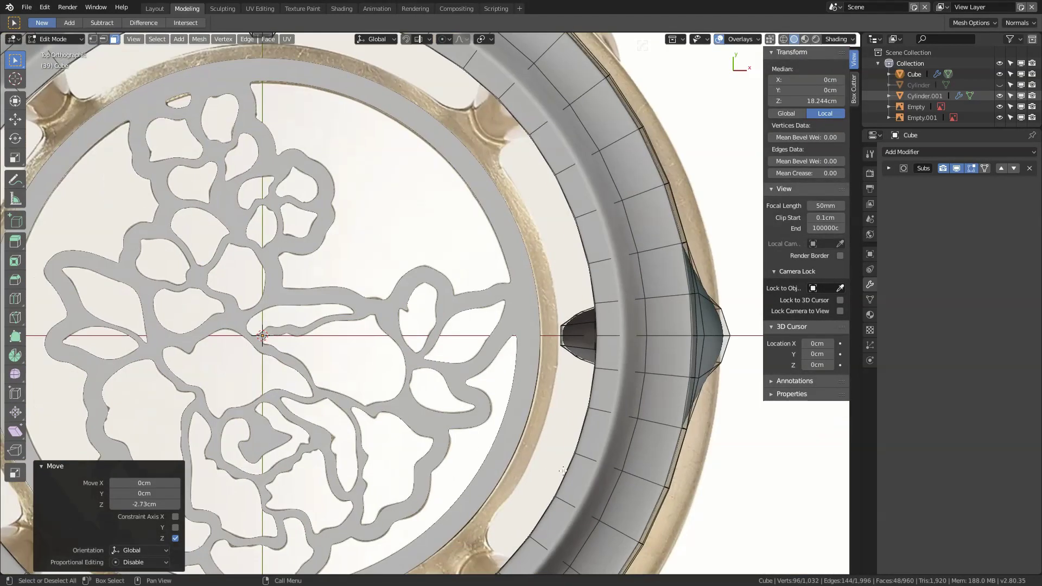
key("s")
left_click(628, 345)
key("Escape")
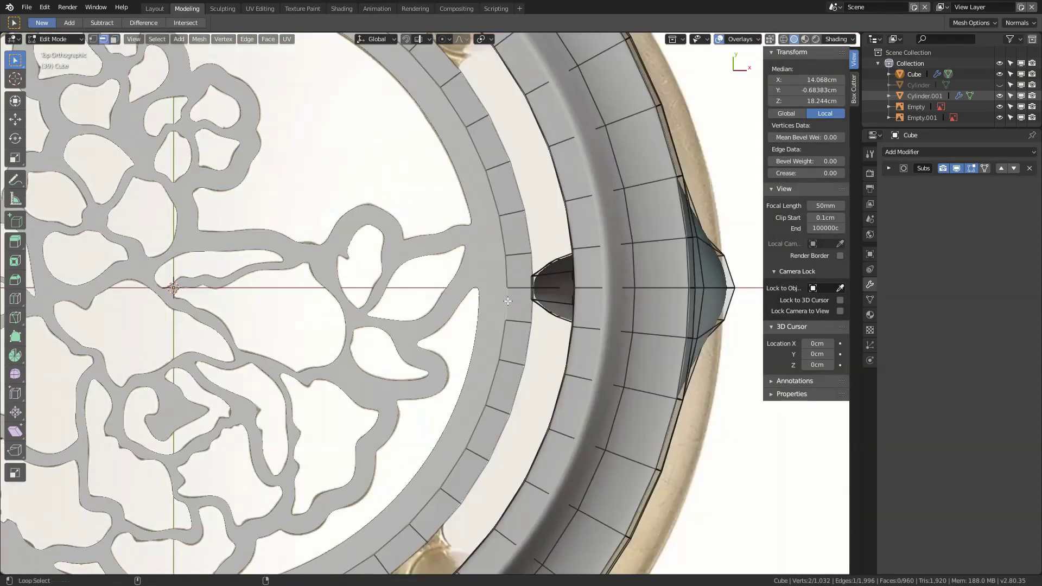
middle_click_drag(594, 447, 534, 294)
key("g")
key("z")
left_click(534, 295)
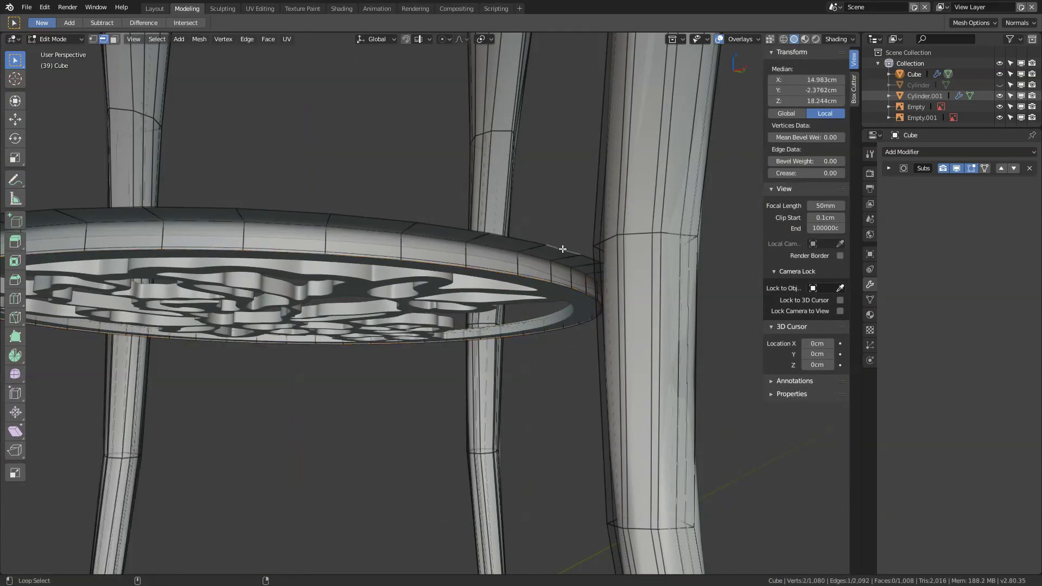
Add an edge loop across the leg at shelf height.
scroll(562, 248, "down", 2)
middle_click_drag(546, 260, 414, 279)
key("ctrl+r")
left_click(426, 171)
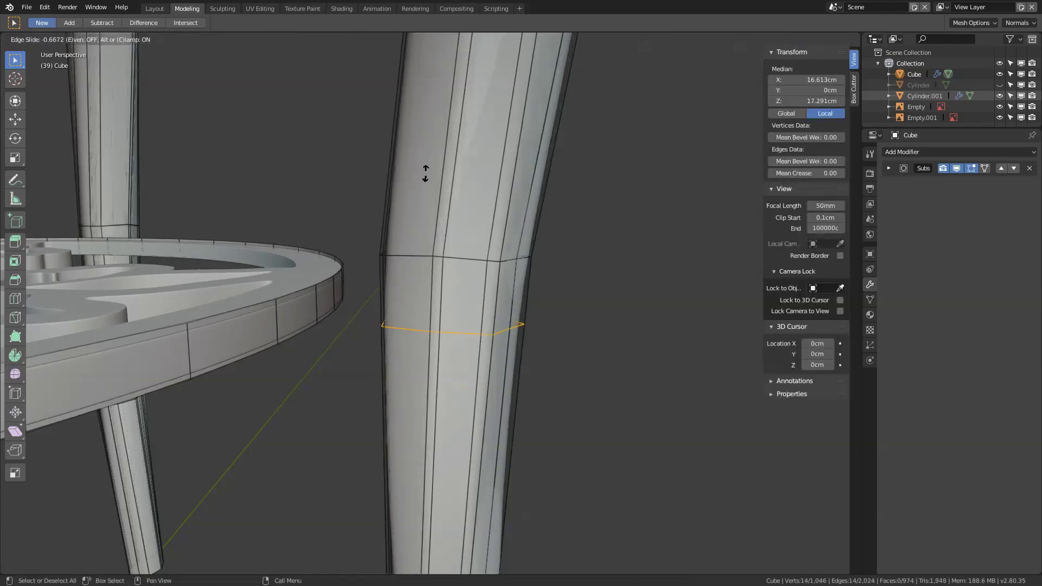
left_click(340, 170)
key("ctrl+KP_3")
Slide the leg loop to line up with the shelf ring and select the facing leg faces.
key("KP_1")
scroll(408, 275, "up", 4)
key("g")
key("g")
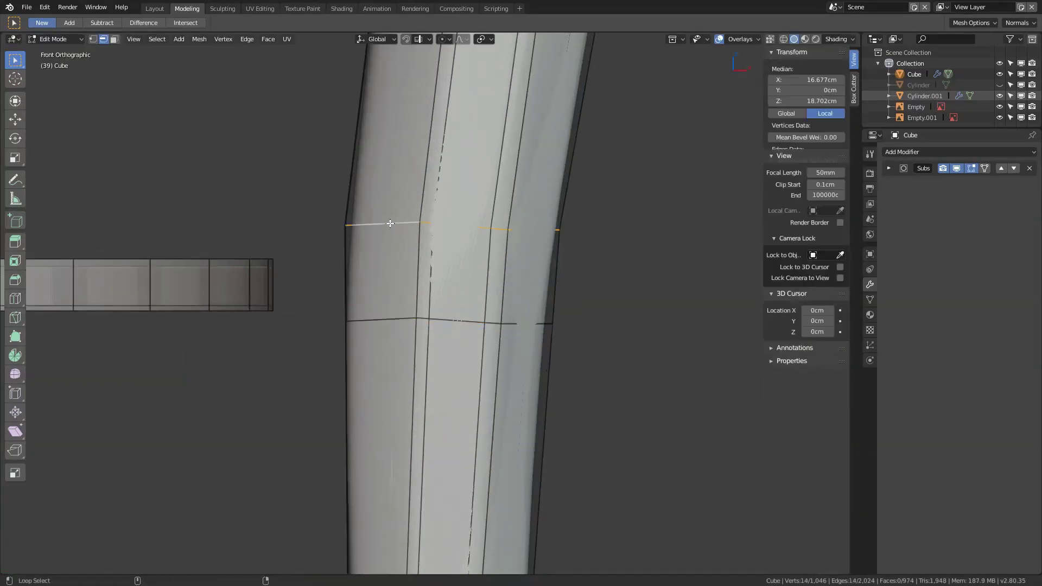
left_click(426, 363)
middle_click_drag(398, 280, 408, 400)
left_click(408, 401, "alt")
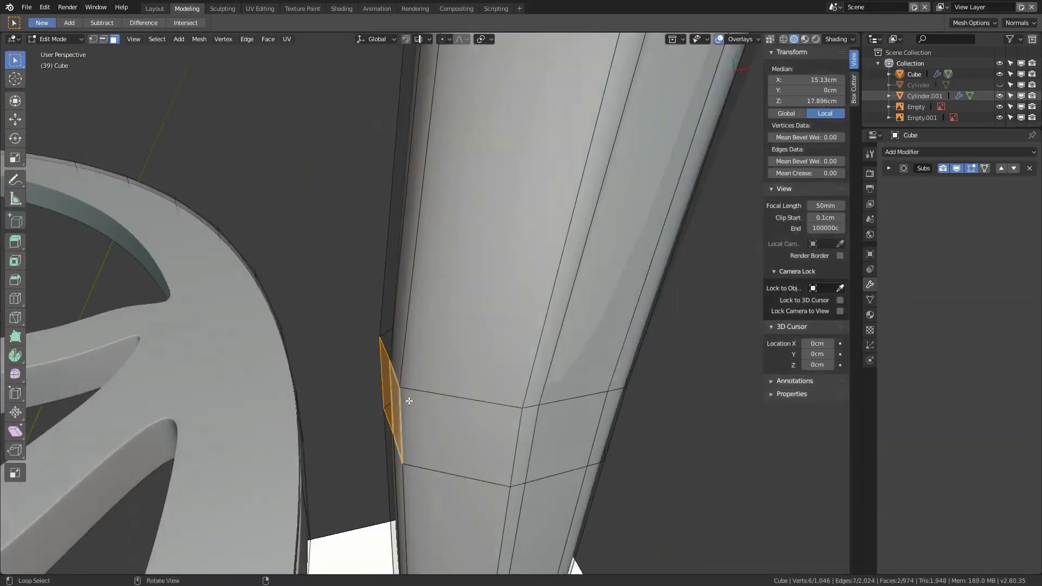
right_click(340, 391)
Select the face loop around the leg and align the connecting edges vertically.
mouse_move(340, 391)
middle_mouse_down()
mouse_move(345, 445)
mouse_move(554, 365)
mouse_move(530, 365)
mouse_move(491, 338)
middle_mouse_up()
left_click(345, 445, "alt")
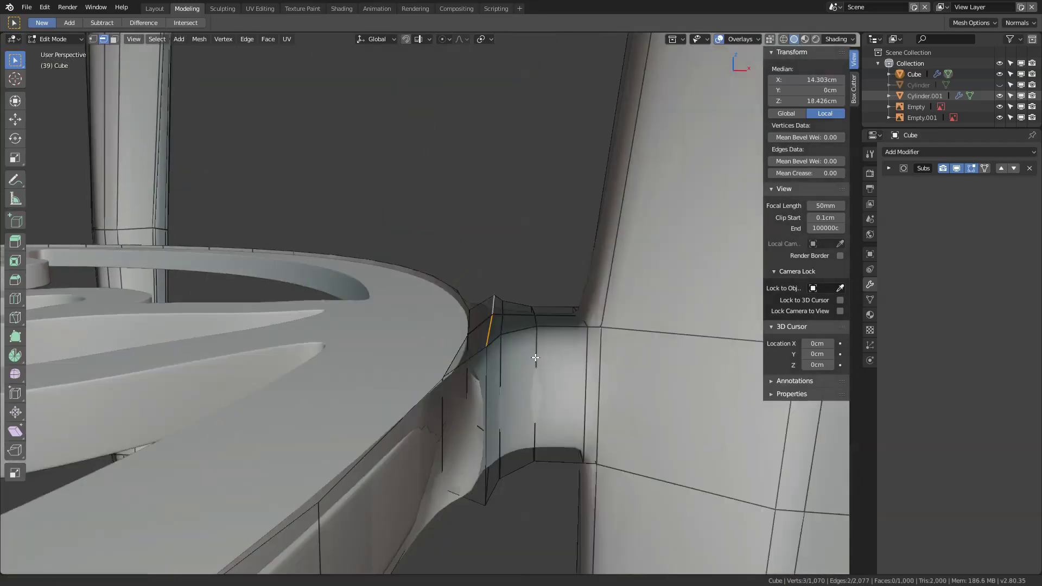
mouse_move(535, 360)
middle_mouse_down()
mouse_move(495, 304)
mouse_move(491, 317)
middle_mouse_up()
key("g")
key("z")
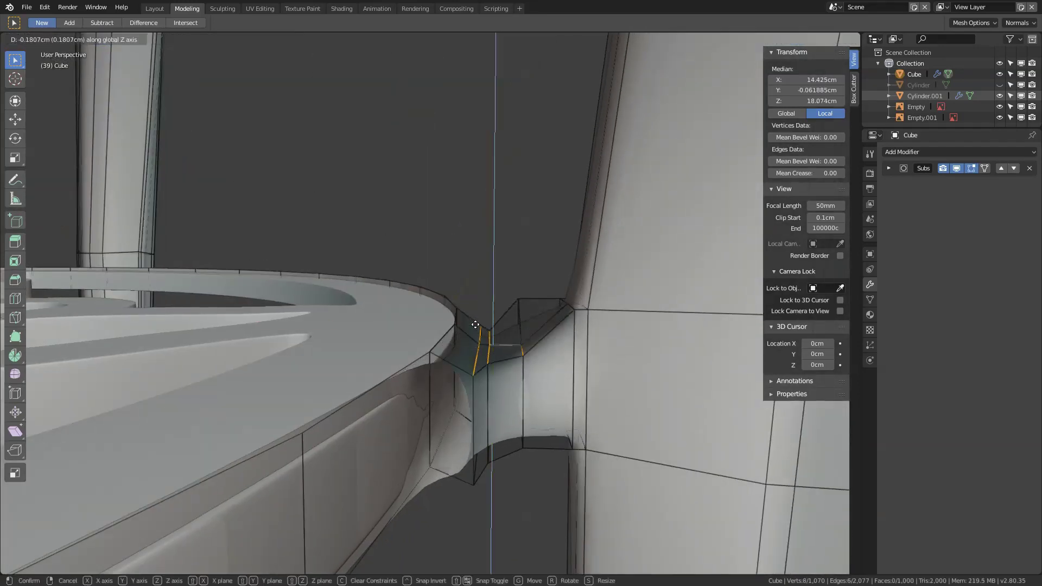
middle_click_drag(534, 316, 499, 314)
left_click(498, 314, "alt")
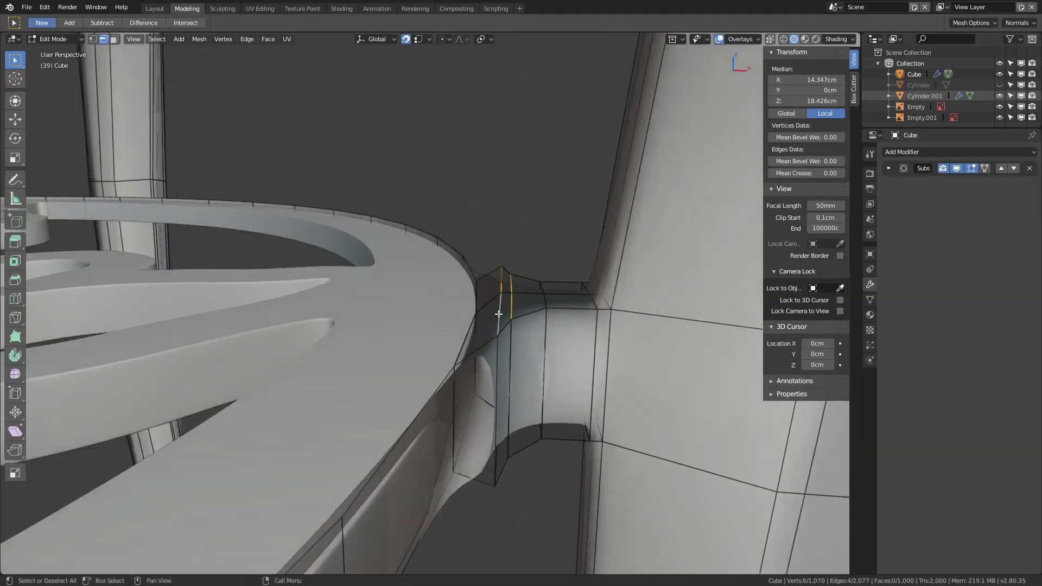
left_click(473, 278)
Adjust the connector edges and vertices vertically with snapping enabled.
mouse_move(473, 279)
middle_mouse_down()
mouse_move(516, 349)
mouse_move(554, 267)
middle_mouse_up()
left_click(572, 267, "alt")
mouse_move(506, 400)
middle_mouse_down()
mouse_move(458, 446)
mouse_move(468, 419)
mouse_move(472, 510)
mouse_move(488, 493)
mouse_move(496, 535)
mouse_move(579, 423)
mouse_move(590, 438)
middle_mouse_up()
key("shift+Tab")
left_click(473, 510, "alt")
left_click(476, 520)
left_click(495, 535, "alt")
key("g")
key("z")
left_click(509, 503)
Delete the shelf-rim faces facing the leg and scale the opening to match the leg.
left_click(578, 422)
left_click(591, 438, "alt+shift")
left_click(559, 447)
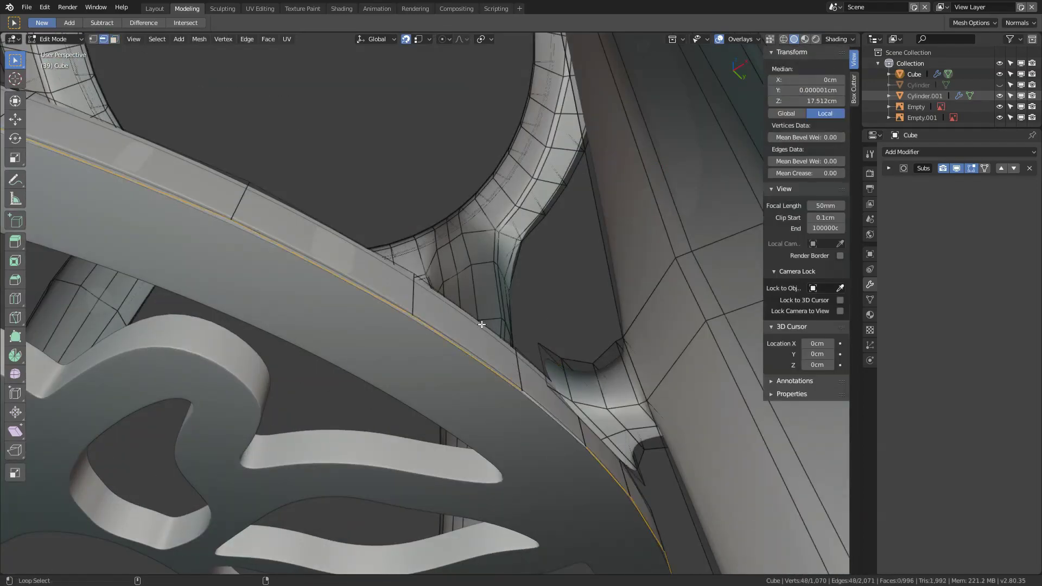
key("KP_7")
scroll(527, 346, "down", 5)
scroll(528, 347, "up", 5)
key("s")
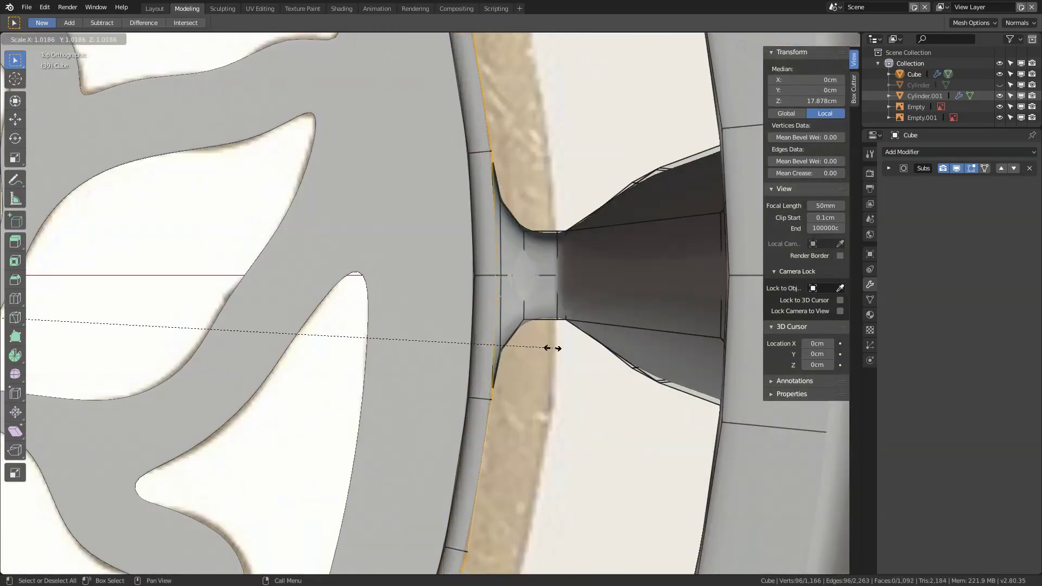
Bridge the ring and leg openings, delete the stray face, and select the shelf-rim face loop.
middle_click_drag(541, 345, 438, 391)
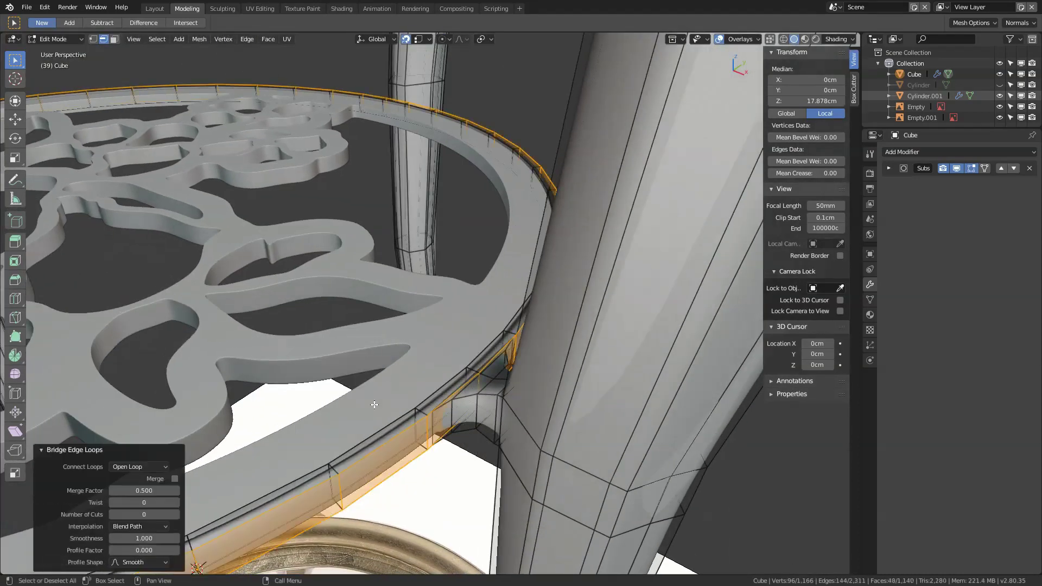
left_click(438, 391)
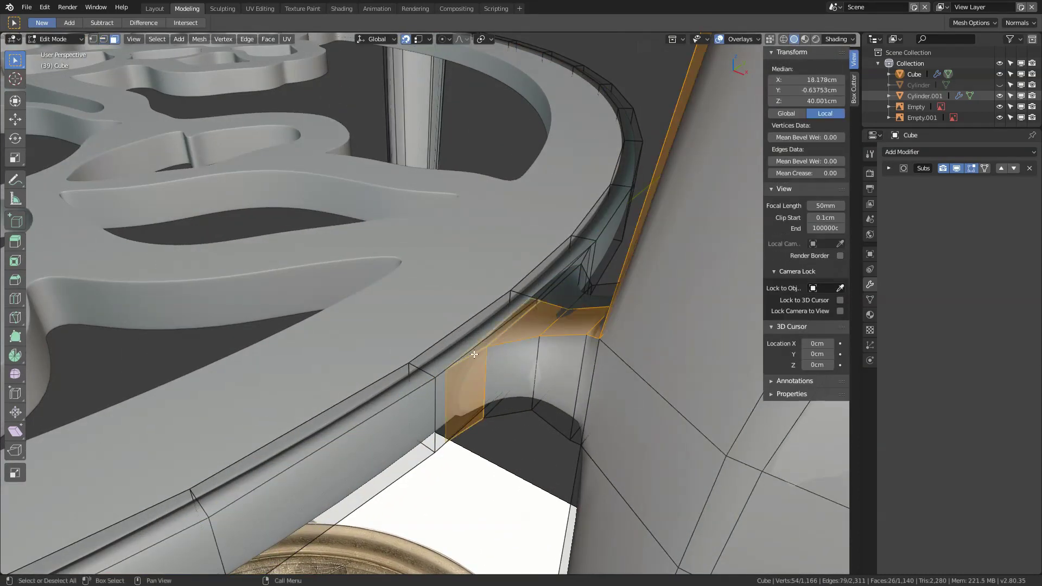
left_click(471, 419, "alt")
left_click(500, 337)
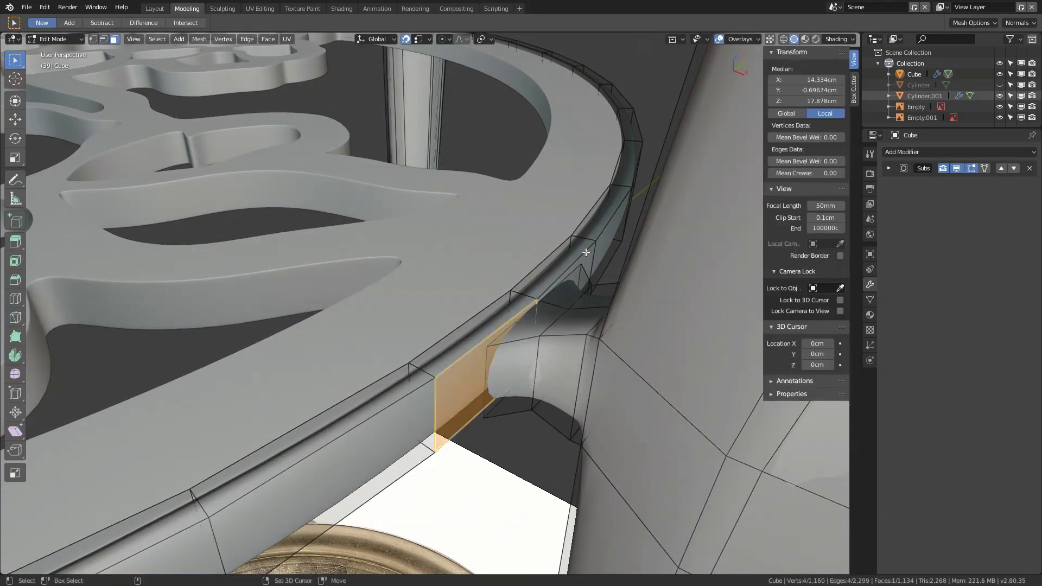
left_click(591, 254)
mouse_move(516, 343)
middle_mouse_down()
mouse_move(578, 261)
mouse_move(568, 237)
mouse_move(632, 213)
mouse_move(506, 299)
mouse_move(290, 379)
mouse_move(383, 162)
mouse_move(404, 269)
mouse_move(514, 358)
middle_mouse_up()
left_click(580, 215, "alt")
Scale the shelf-rim loop on Z and preview the smoothed stool.
key("s")
key("z")
key("Tab")
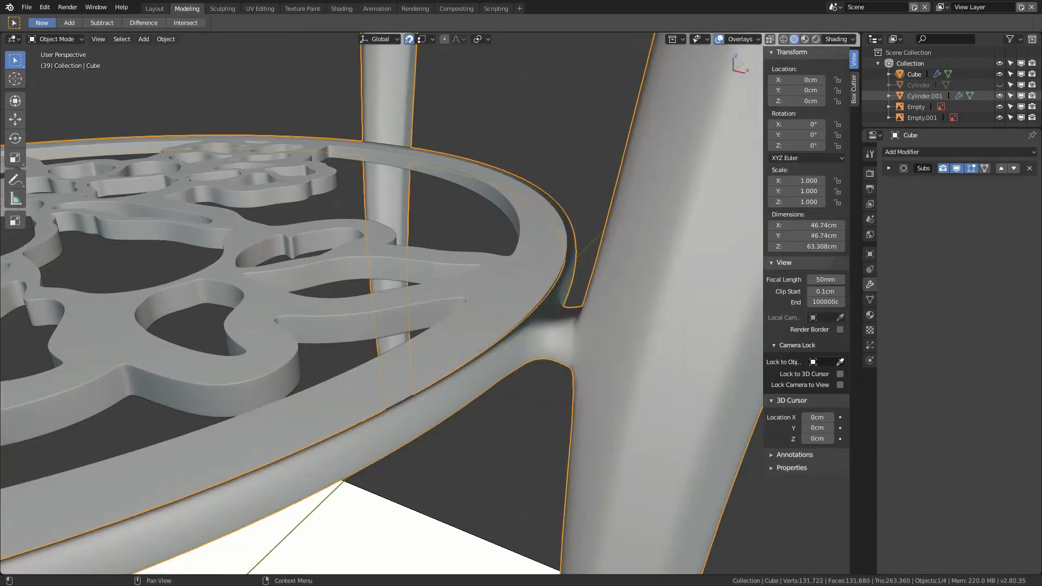
key("Tab")
Add an edge loop along the shelf rim and flatten it with a Z scale of 0.
key("ctrl+r")
left_click(568, 340)
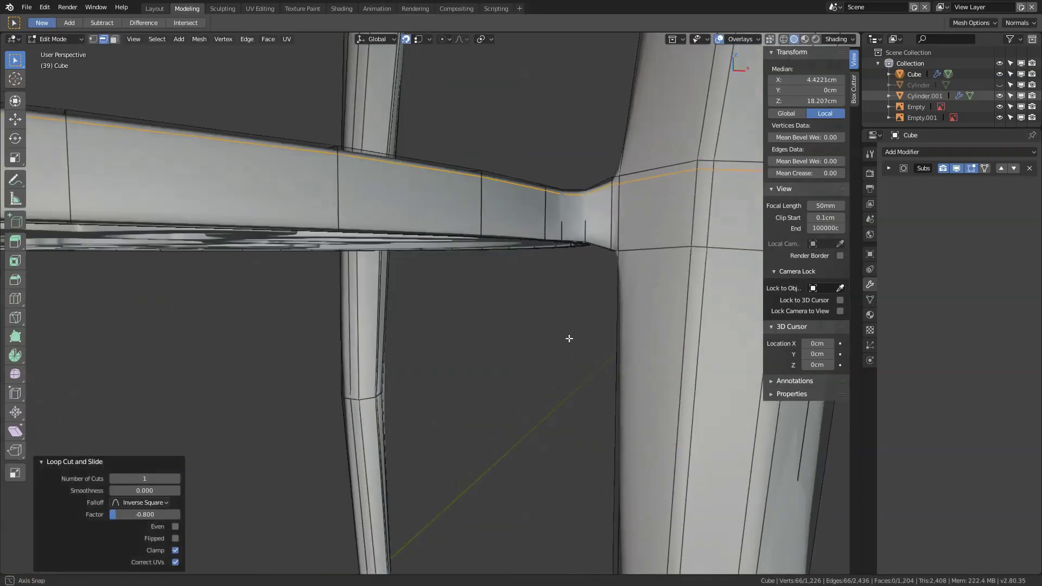
middle_click_drag(567, 340, 604, 232)
key("s")
key("z")
left_click(427, 517)
middle_click_drag(427, 517, 478, 251)
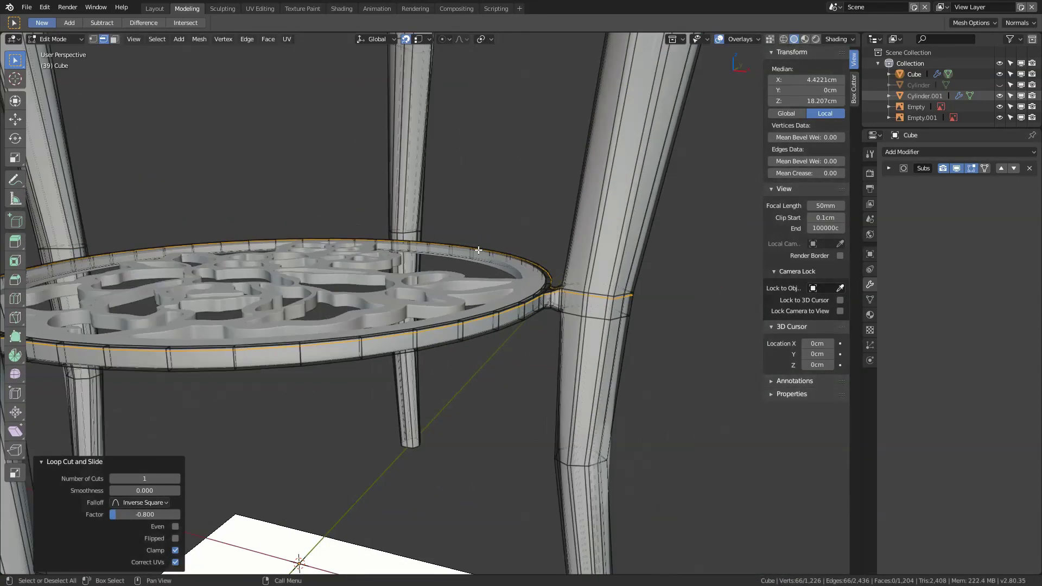
key("0")
key("Return")
Reposition the flattened rim loop along the X axis.
scroll(494, 343, "up", 3)
scroll(613, 208, "up", 3)
key("g")
key("x")
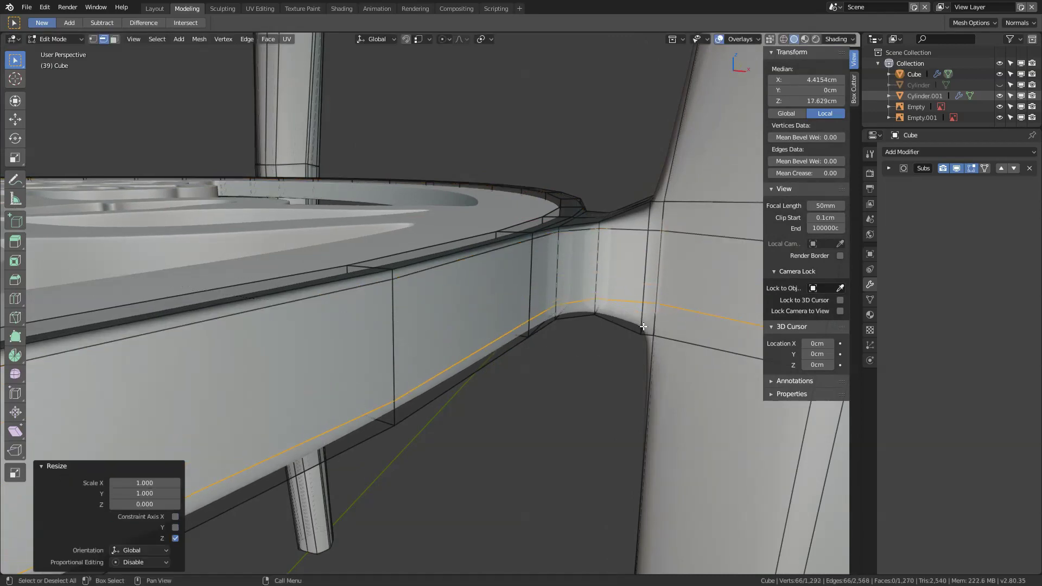
left_click(614, 277)
scroll(597, 278, "down", 3)
middle_click_drag(598, 278, 431, 317)
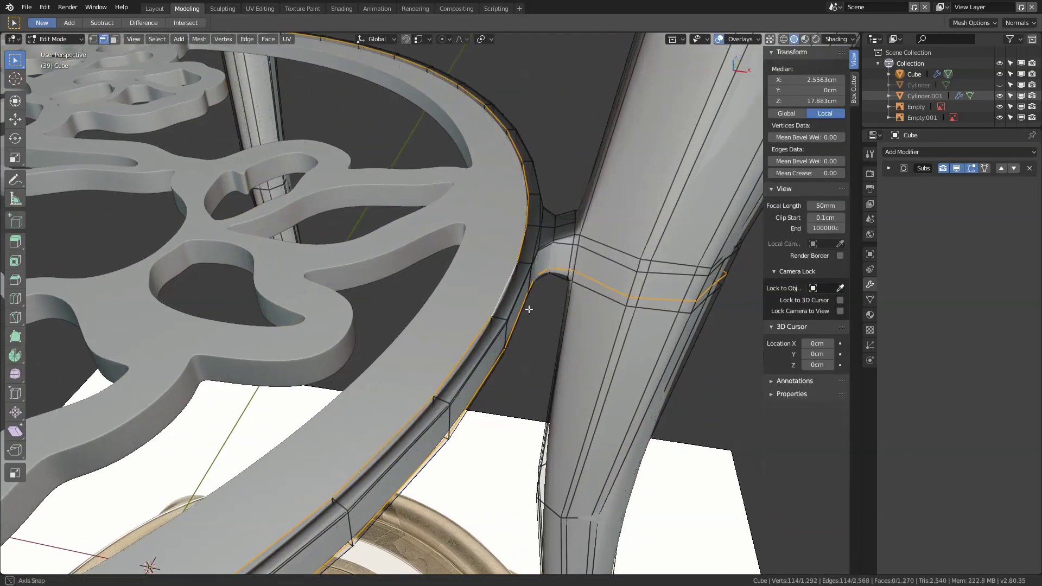
Box-select faces at the ring–leg junction in X-ray, then cancel and leave Edit Mode.
key("alt+a")
left_click(232, 415, "alt")
middle_click_drag(231, 415, 569, 360)
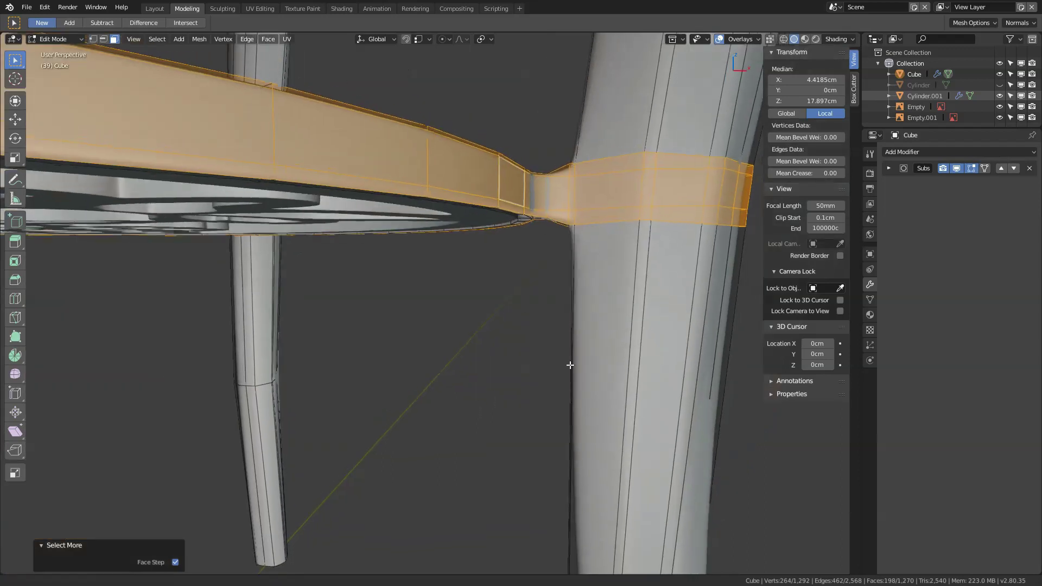
left_click_drag(587, 268, 546, 140)
key("alt+z")
left_click_drag(751, 269, 642, 141)
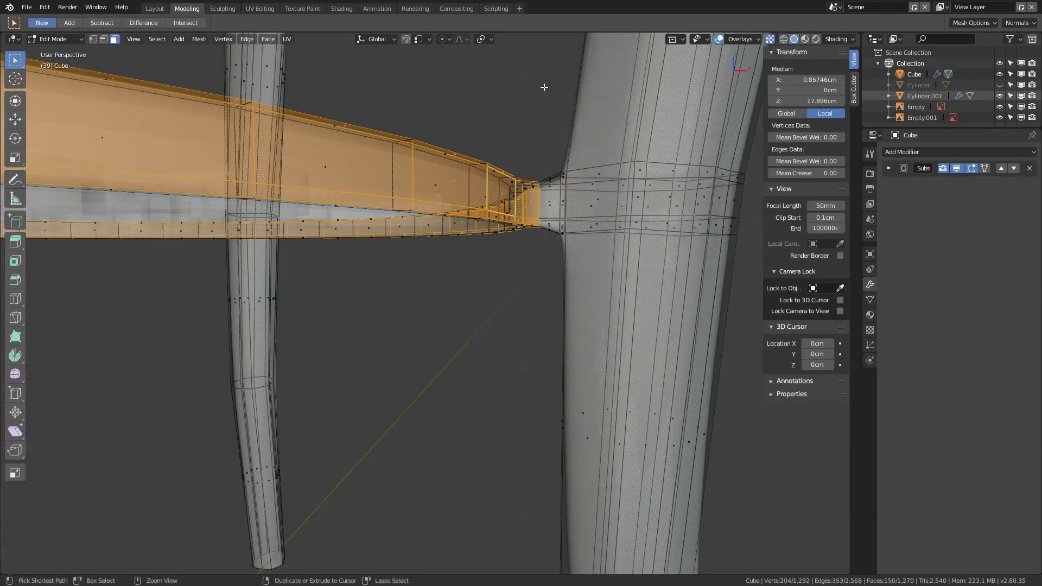
mouse_move(544, 87)
middle_mouse_down()
mouse_move(515, 275)
mouse_move(529, 266)
middle_mouse_up()
middle_click_drag(529, 265, 509, 323)
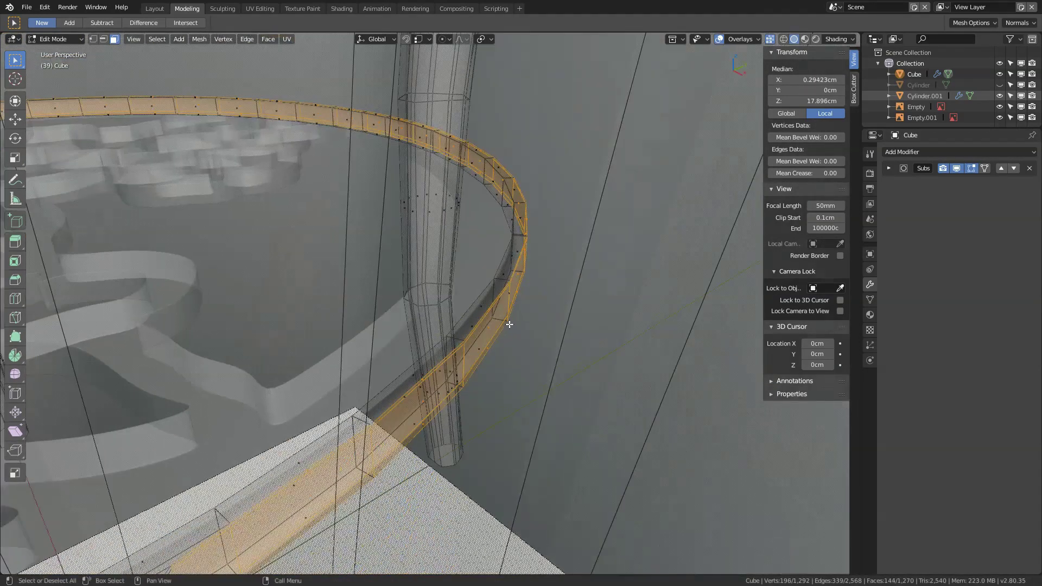
key("3")
key("KP_7")
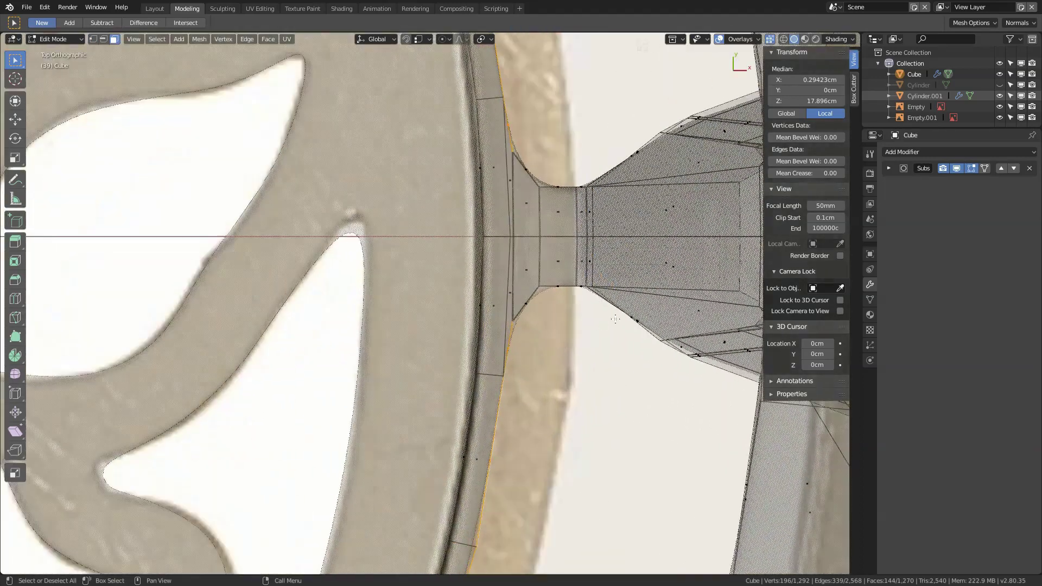
key("Escape")
key("Tab")
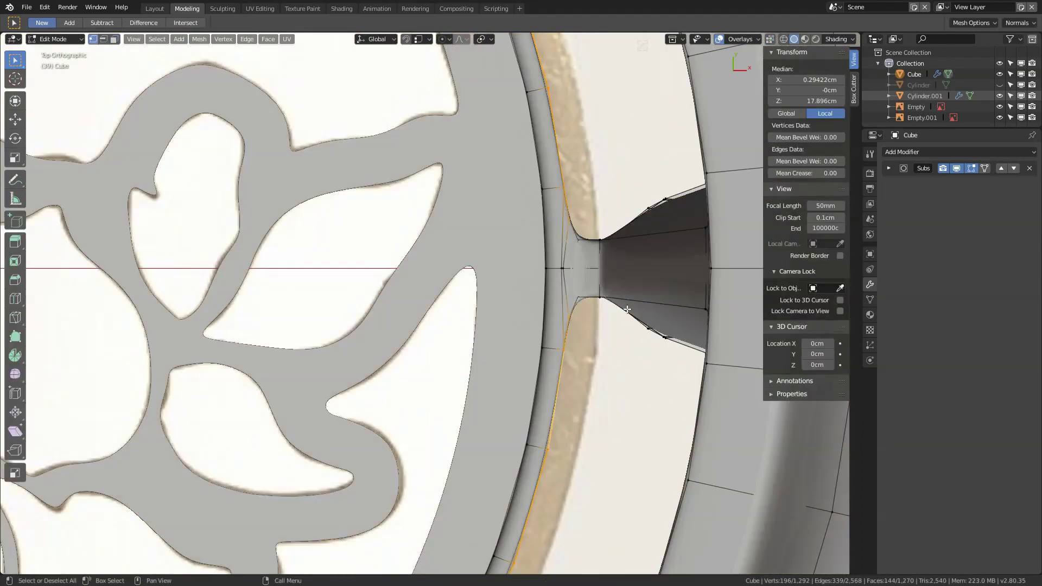
Shrink the ring's face loop to 0.991 with Z excluded from the scale.
scroll(458, 293, "down", 5)
middle_click_drag(380, 271, 492, 304)
key("Tab")
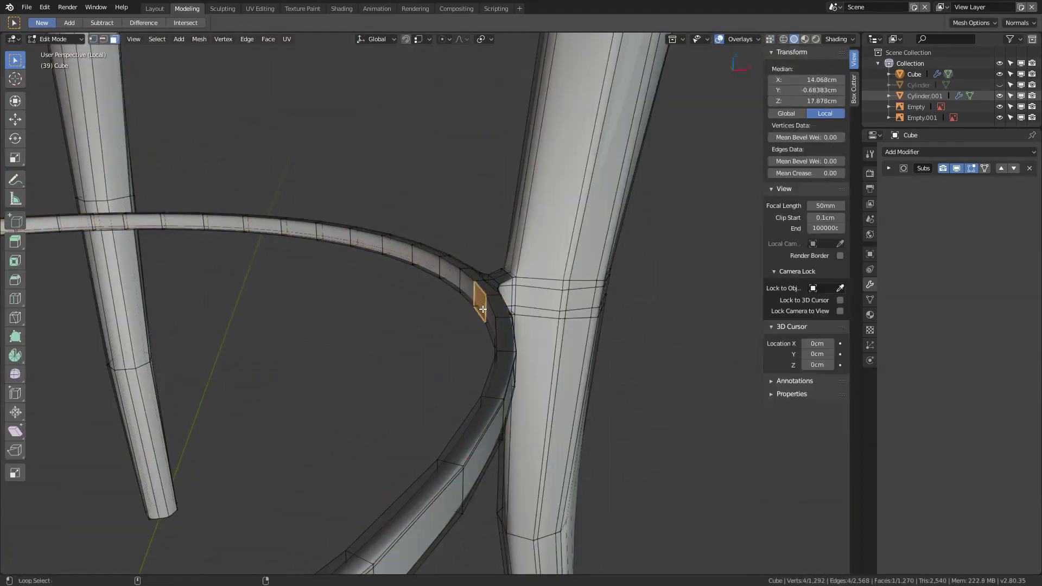
left_click(483, 309, "alt")
key("KP_Decimal")
key("KP_7")
key("s")
key("shift+z")
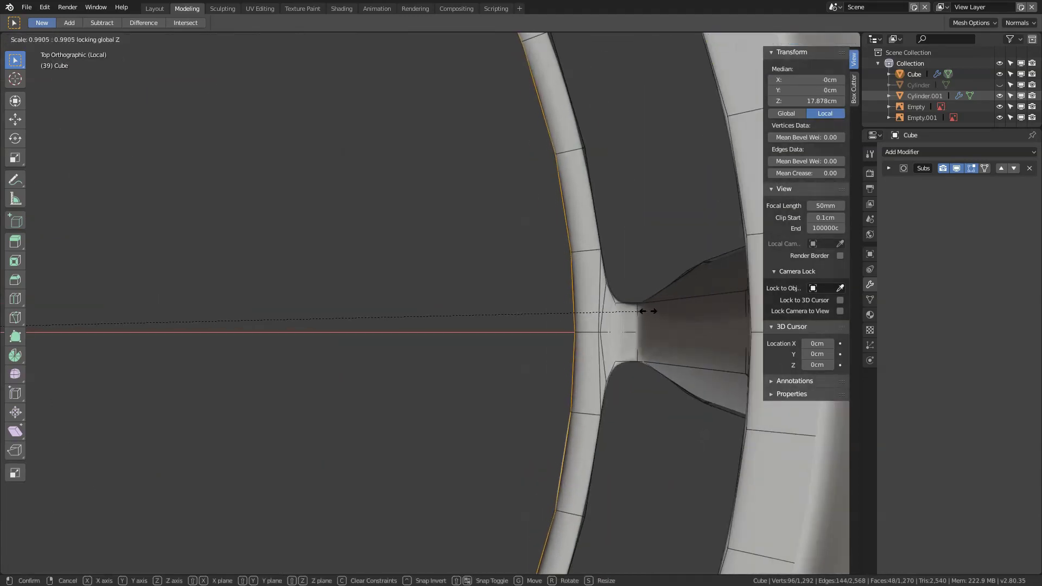
left_click(647, 311)
Inset the selected ring faces.
middle_click_drag(647, 311, 556, 295)
scroll(619, 213, "down", 3)
scroll(557, 385, "up", 5)
key("i")
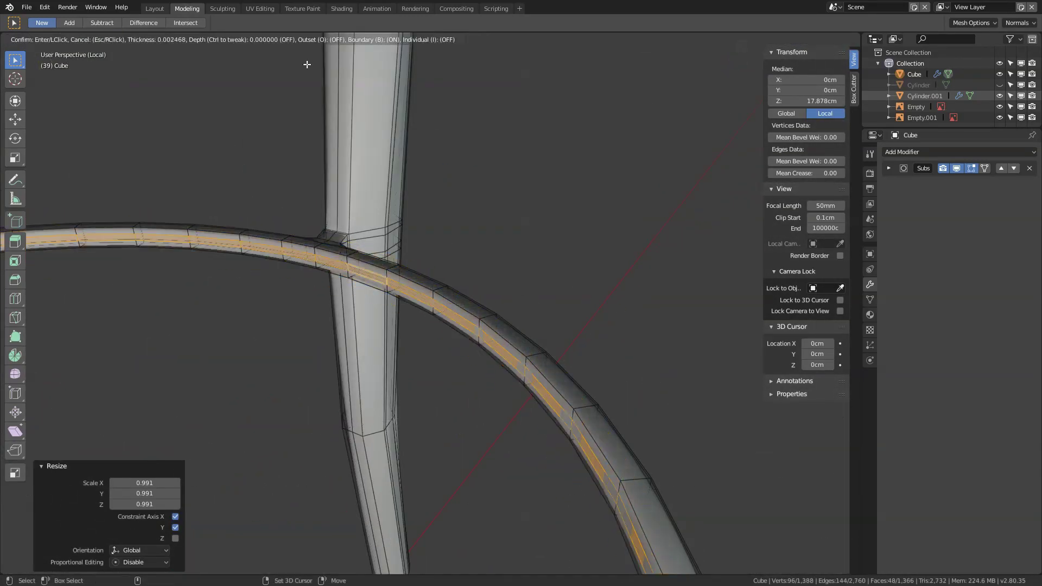
left_click(406, 88)
scroll(428, 282, "up", 4)
Pick the vertex at the leg-ring junction corner, nudge it, and return to Object Mode.
left_click(453, 299)
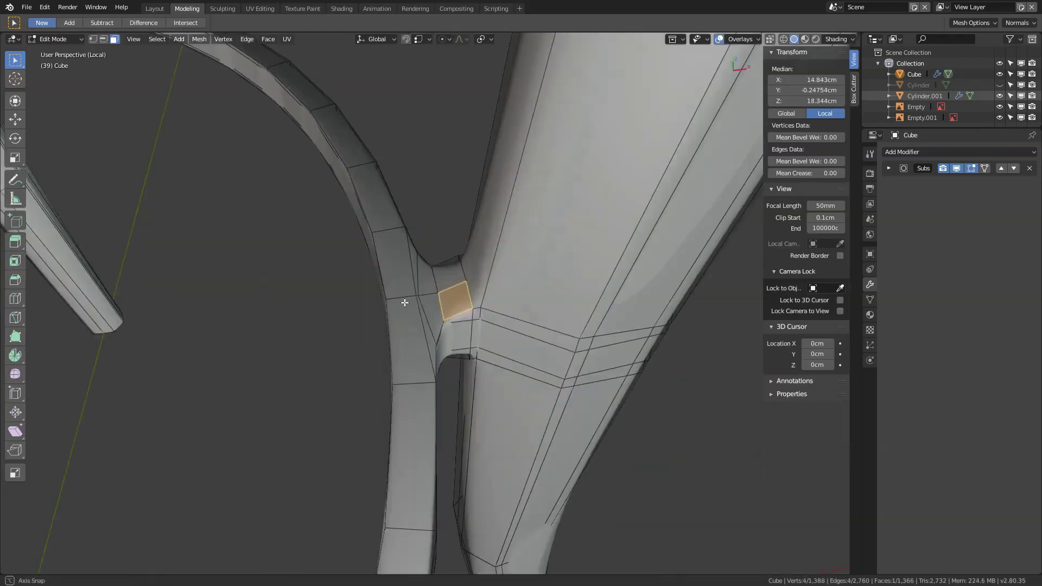
mouse_move(454, 299)
middle_mouse_down()
mouse_move(469, 299)
mouse_move(434, 326)
middle_mouse_up()
scroll(434, 326, "up", 3)
key("1")
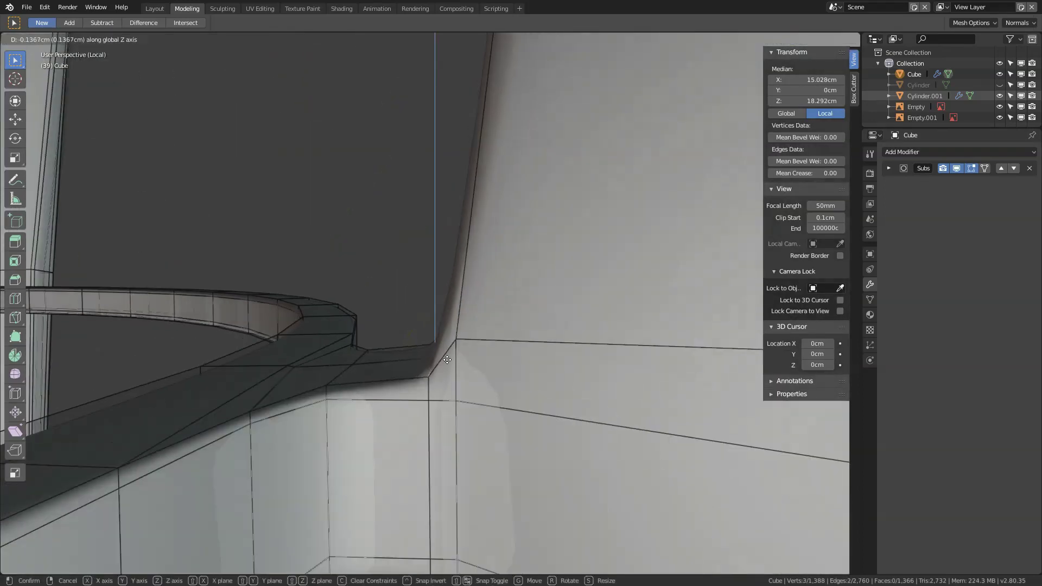
left_click(358, 368)
key("Tab")
middle_click_drag(317, 367, 441, 374)
key("Tab")
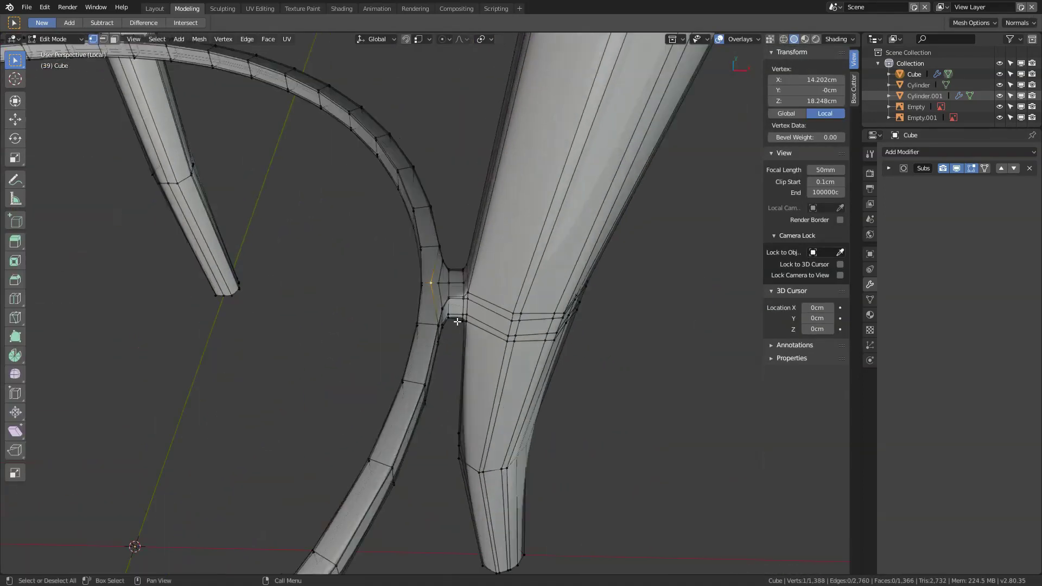
key("Tab")
scroll(573, 320, "up", 5)
scroll(573, 321, "down", 5)
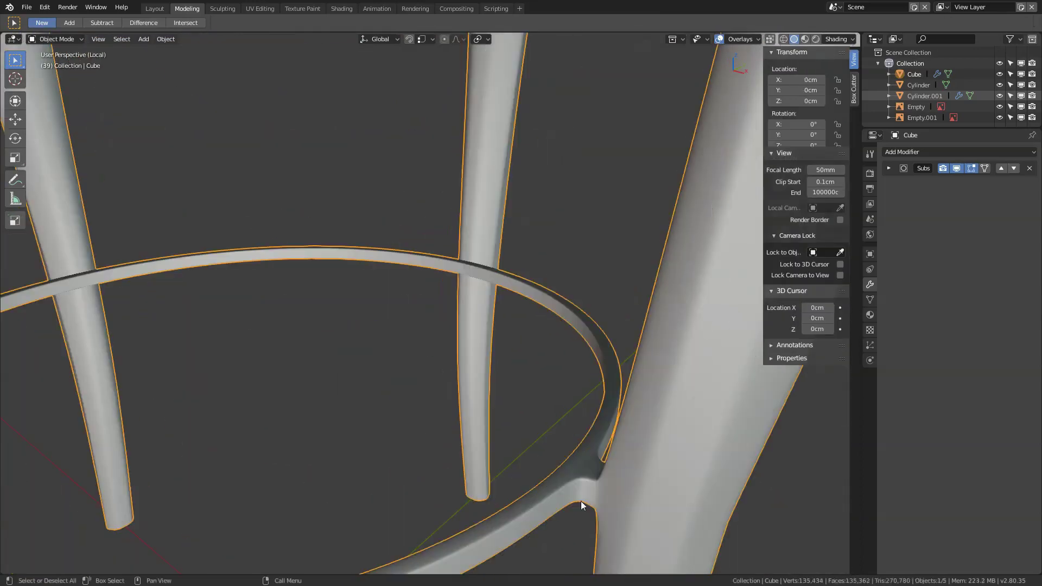
Leave the isolated view and hide the solid cylinder to expose the rose shelf.
key("KP_Divide")
left_click(512, 408)
scroll(653, 317, "down", 4)
left_click(999, 85)
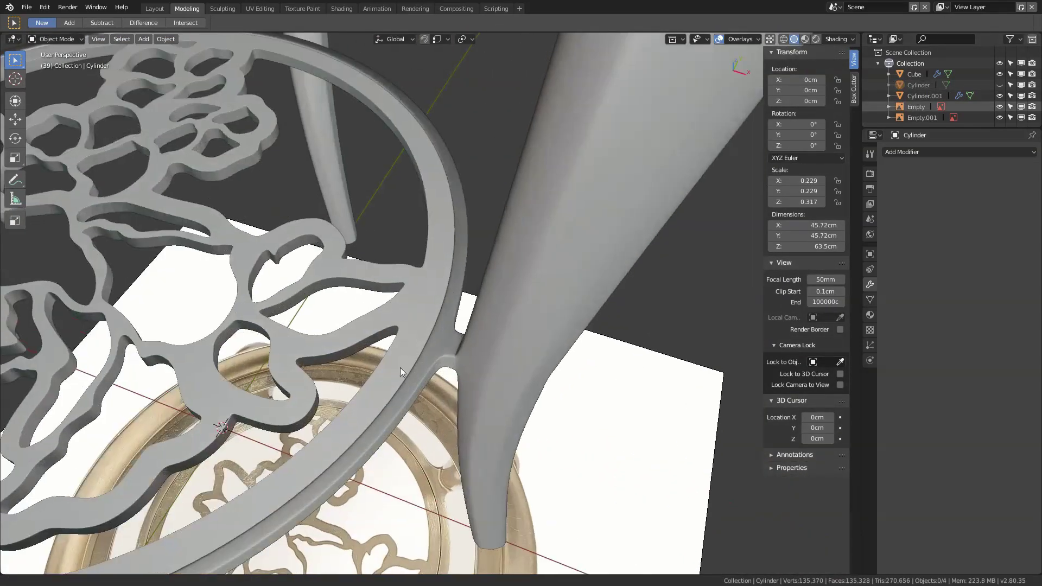
scroll(399, 367, "up", 4)
Scale the rose shelf up on X and Y (Shift+Z) in top view, then apply its scale.
left_click(510, 298)
key("KP_7")
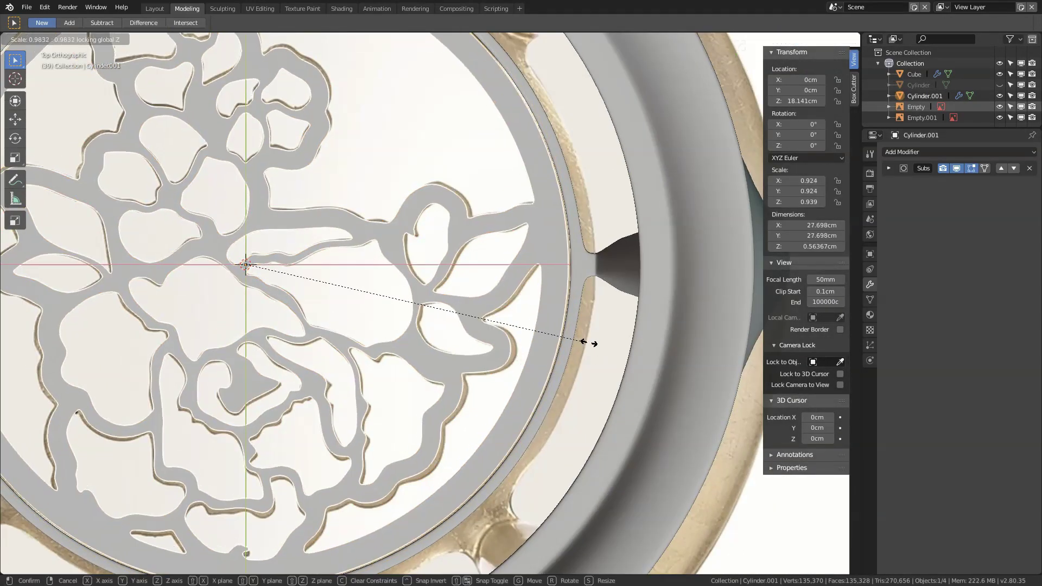
right_click(604, 348)
scroll(689, 358, "down", 5)
scroll(549, 295, "up", 6)
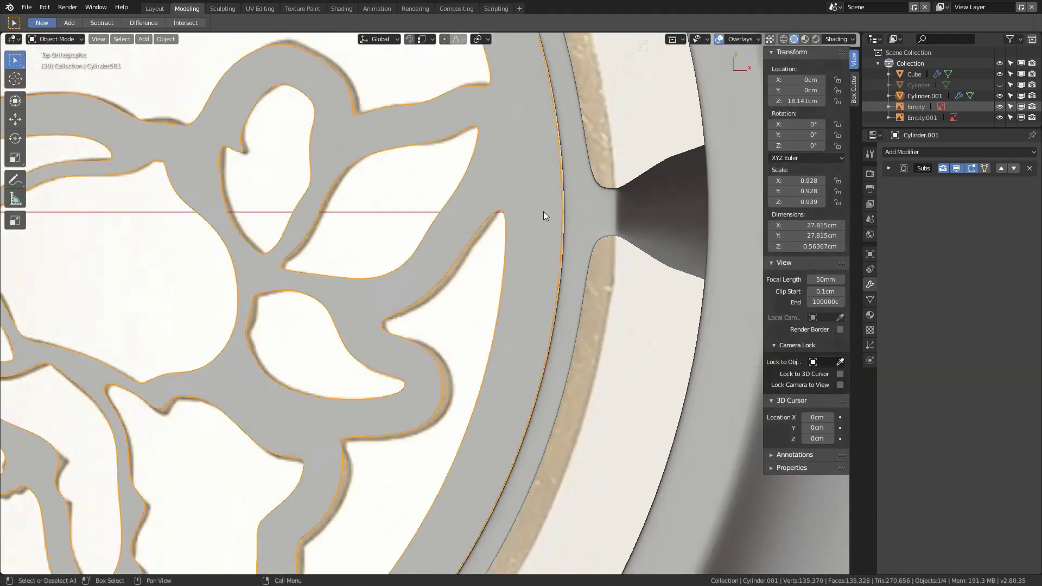
key("s")
key("shift+z")
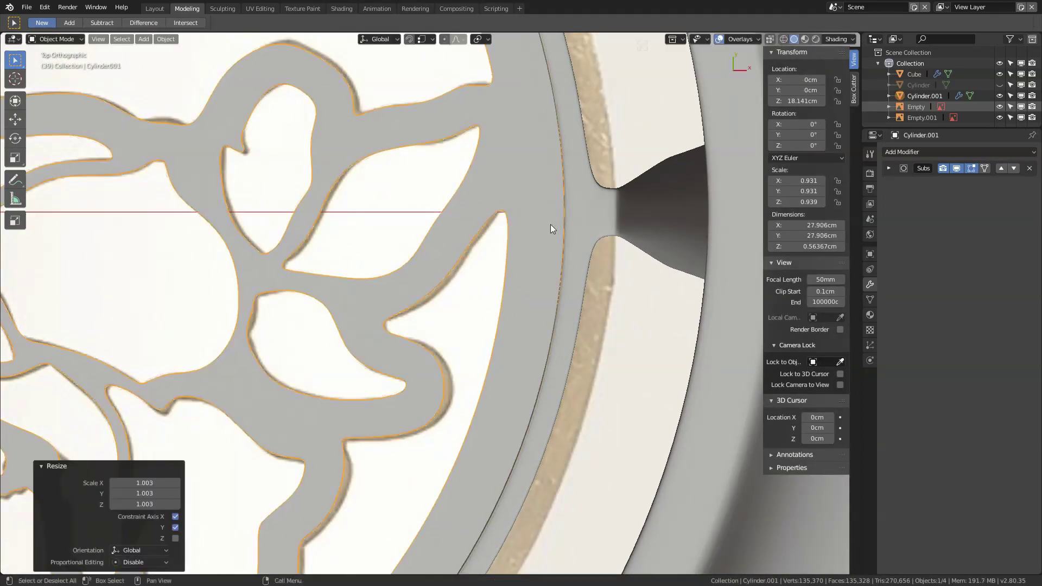
scroll(488, 239, "down", 3)
key("ctrl+a")
left_click(423, 247)
scroll(494, 241, "down", 3)
Edit the leg frame's mesh in edge select mode, selecting edges around the leg joint.
mouse_move(494, 242)
middle_mouse_down()
mouse_move(510, 267)
mouse_move(500, 310)
mouse_move(578, 370)
middle_mouse_up()
left_click(549, 383)
key("Tab")
scroll(541, 388, "up", 4)
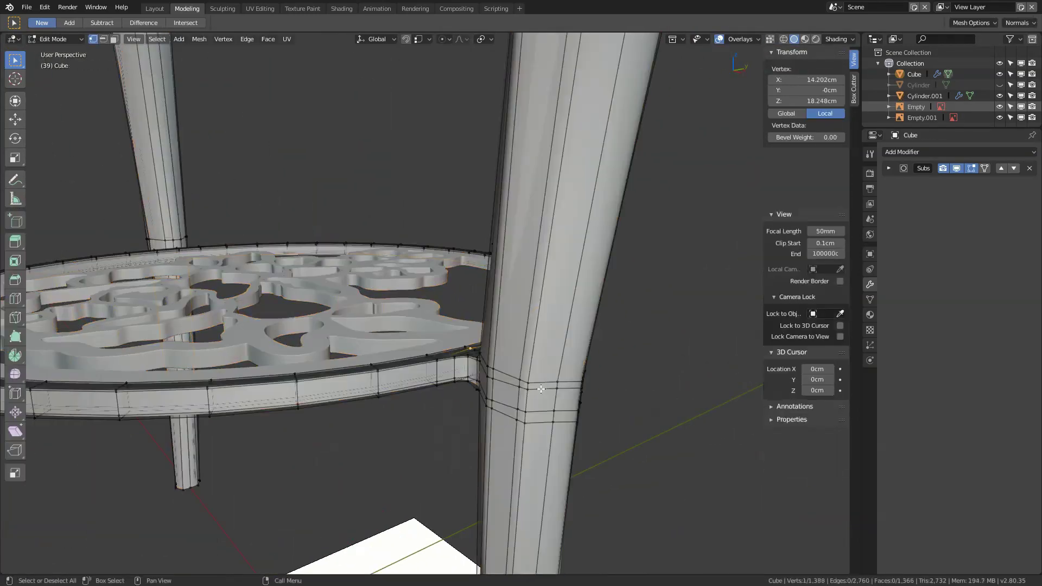
left_click(494, 380, "ctrl")
key("2")
scroll(515, 325, "down", 3)
Slide an edge along the leg and add more joint edges to the selection.
middle_click_drag(516, 325, 477, 219)
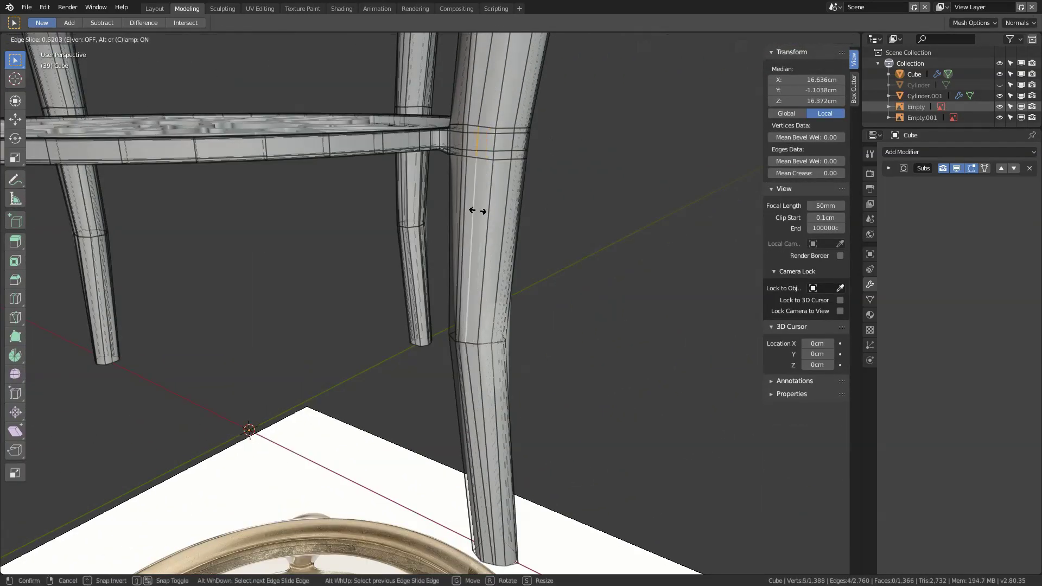
left_click(477, 211)
scroll(500, 346, "down", 3)
mouse_move(501, 346)
middle_mouse_down()
mouse_move(396, 313)
mouse_move(502, 211)
mouse_move(478, 310)
middle_mouse_up()
scroll(396, 313, "up", 3)
left_click(478, 293, "ctrl")
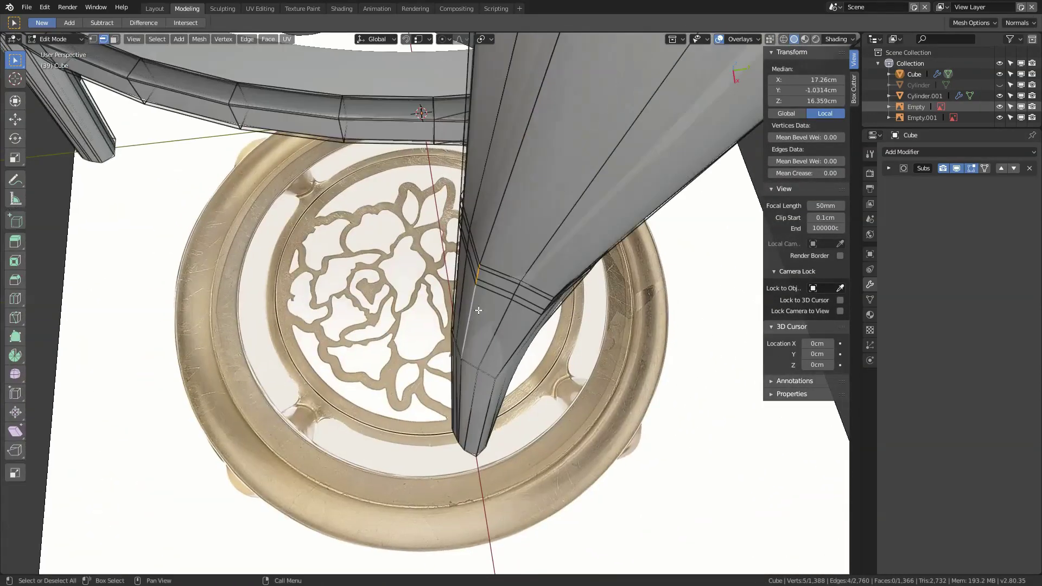
Undo the unwanted joint moves and slide the joint edges along the leg again.
key("ctrl+z")
mouse_move(515, 371)
middle_mouse_down()
mouse_move(576, 383)
mouse_move(571, 258)
middle_mouse_up()
right_click(581, 352)
key("ctrl+z")
key("ctrl+z")
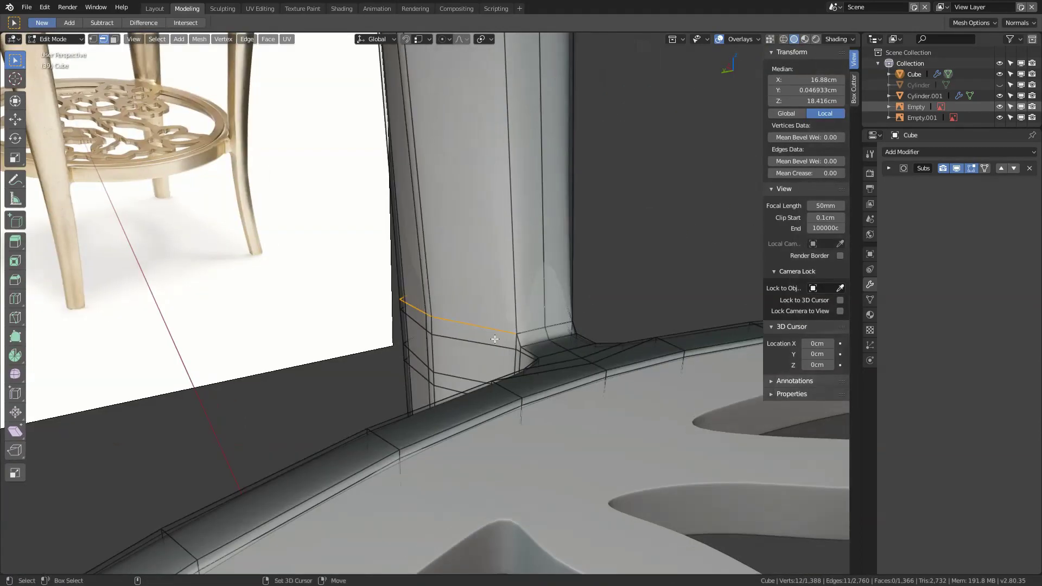
mouse_move(490, 320)
middle_mouse_down()
mouse_move(521, 282)
mouse_move(513, 269)
mouse_move(536, 250)
mouse_move(430, 327)
mouse_move(588, 250)
mouse_move(587, 231)
mouse_move(488, 206)
middle_mouse_up()
key("g")
key("ctrl+z")
key("g")
key("g")
Select the edge loop around the leg at the joint and view it from the front.
left_click(534, 261)
left_click(589, 249, "alt")
scroll(488, 206, "up", 4)
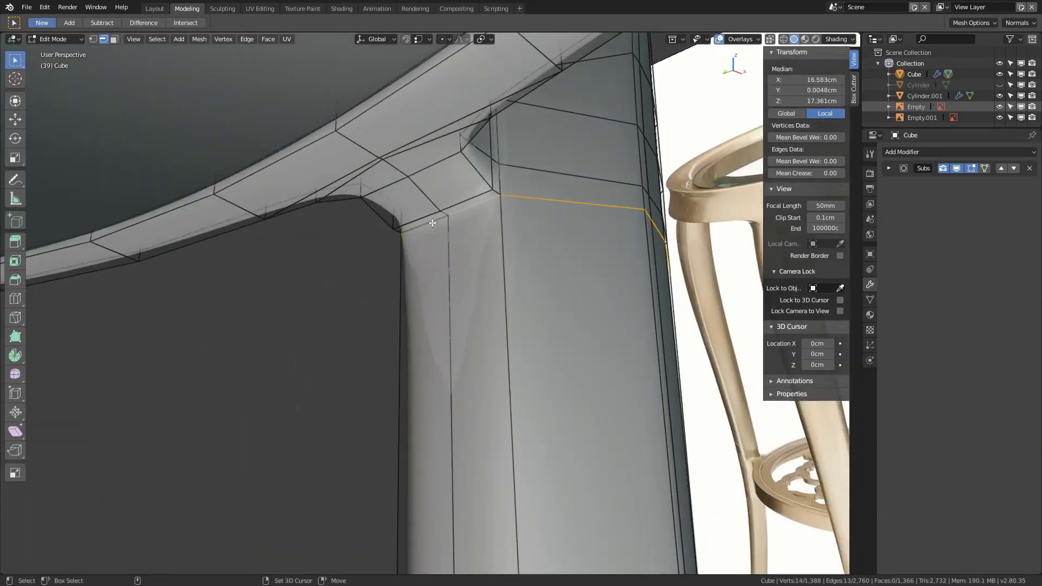
scroll(574, 228, "down", 3)
key("KP_1")
Tilt the leg's edge loop beneath the shelf joint by about 10.5°.
key("period")
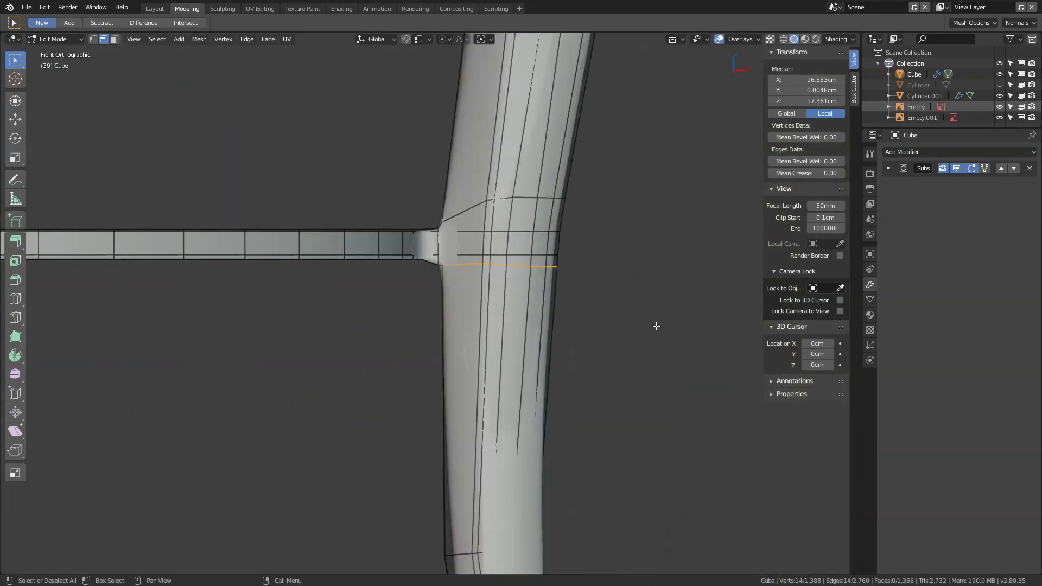
middle_click_drag(474, 251, 265, 243)
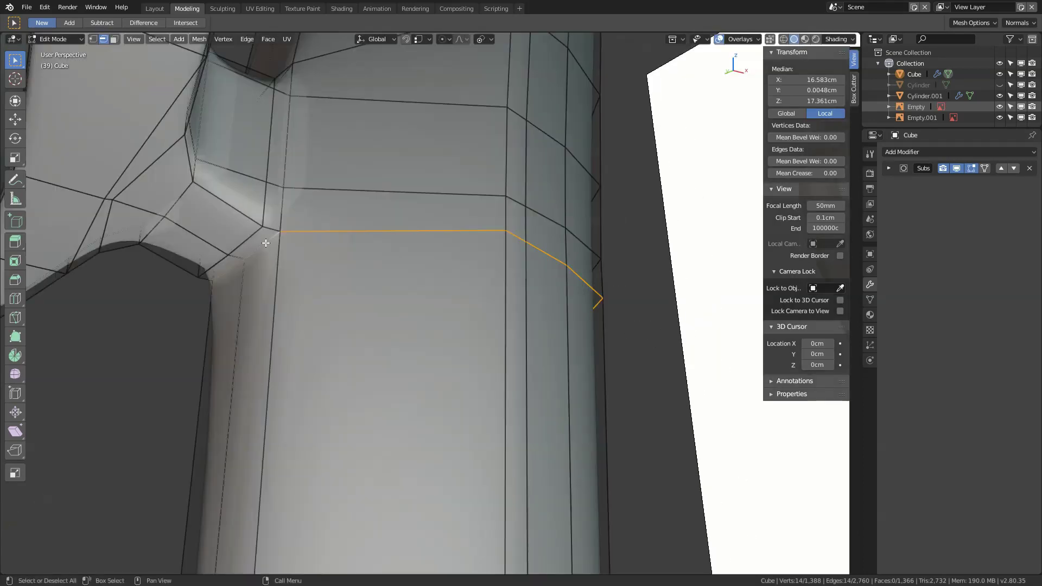
key("KP_1")
key("g")
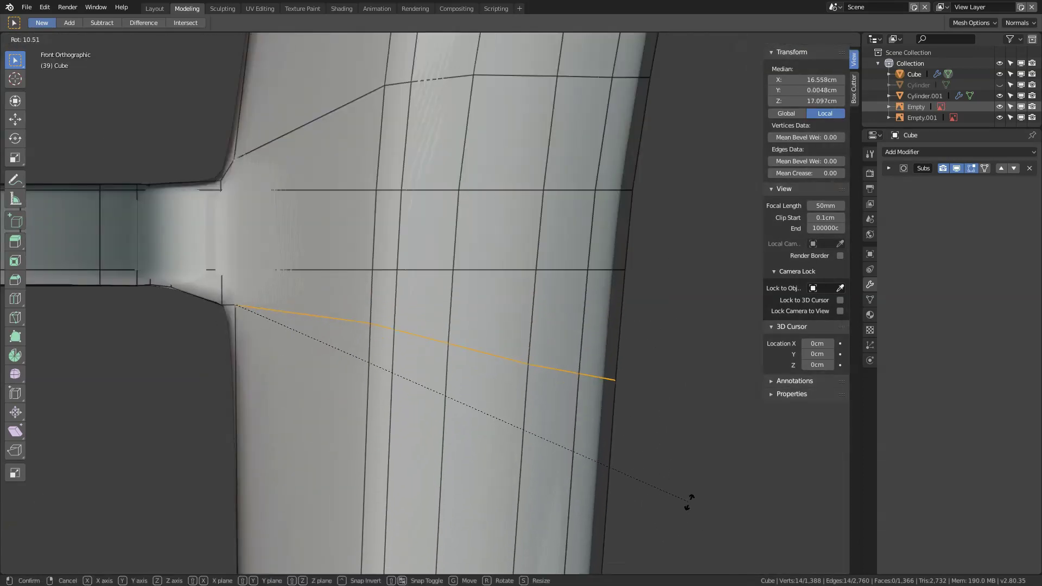
left_click(688, 501)
Inspect the joint, select one edge, and exit Edit Mode to check the frame.
scroll(601, 334, "down", 4)
scroll(510, 275, "up", 5)
middle_click_drag(510, 275, 497, 295)
left_click(497, 295)
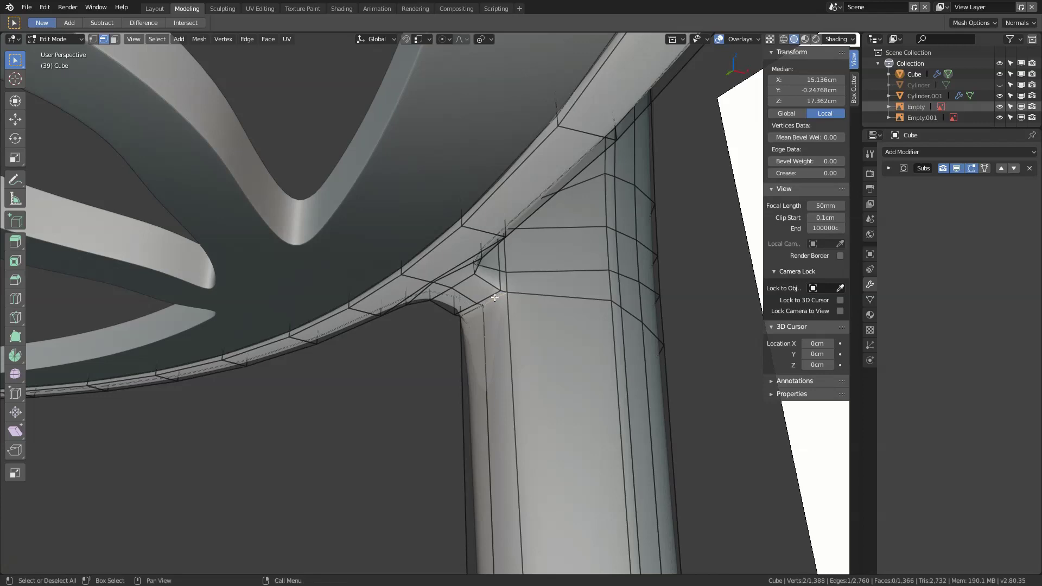
scroll(495, 297, "down", 2)
key("Tab")
Re-enter Edit Mode on the frame, select the linked leg faces, and view from the top.
scroll(486, 278, "down", 4)
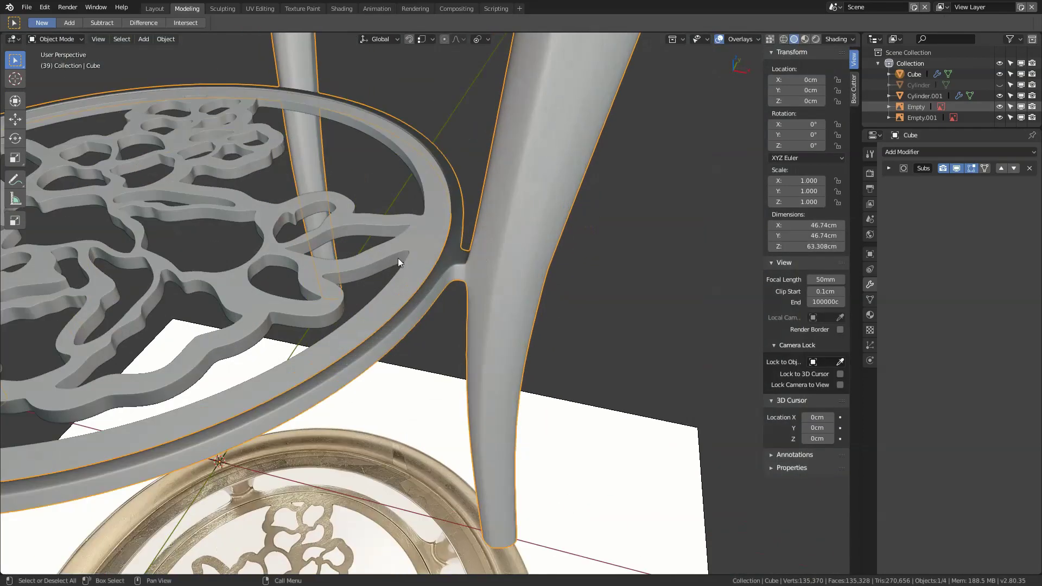
key("Tab")
mouse_move(398, 263)
middle_mouse_down()
mouse_move(470, 225)
mouse_move(542, 272)
middle_mouse_up()
scroll(470, 225, "up", 5)
scroll(470, 225, "down", 5)
key("ctrl+l")
key("3")
scroll(595, 299, "up", 2)
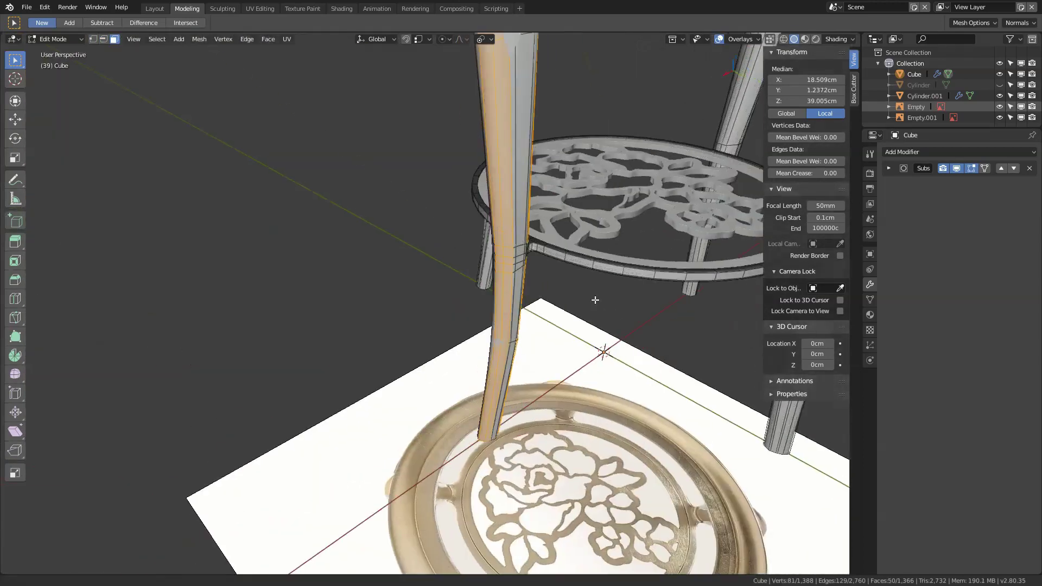
key("KP_7")
scroll(614, 253, "up", 4)
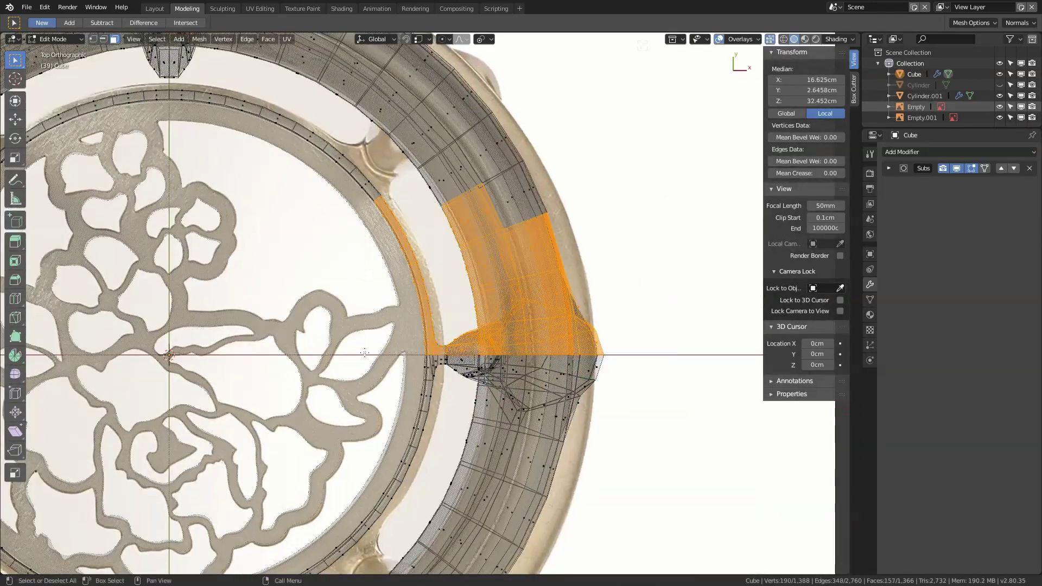
Box-select half of the frame's faces in top view and delete them.
key("alt+a")
scroll(602, 313, "down", 6)
left_click(446, 320)
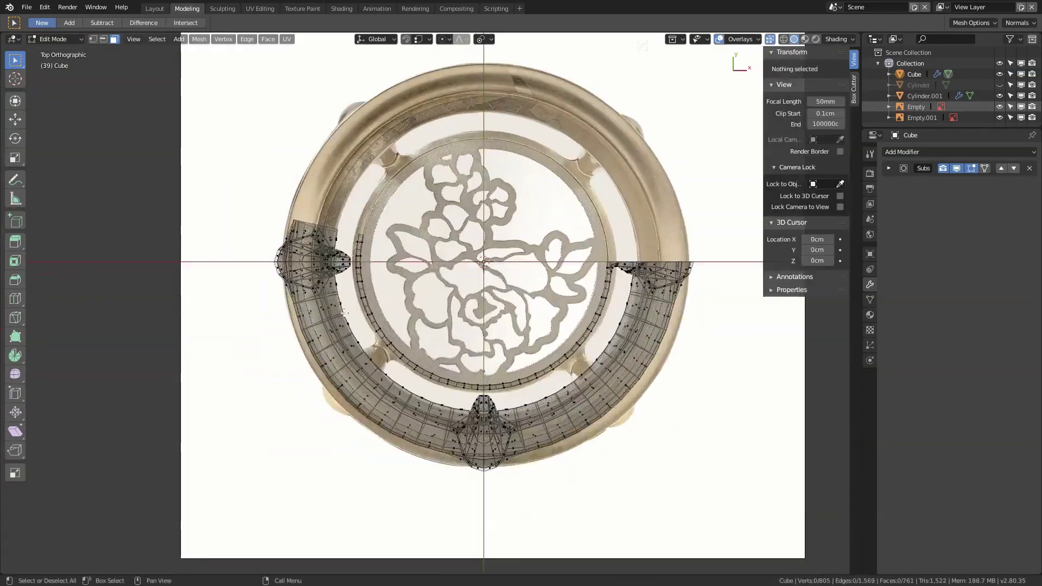
scroll(462, 443, "up", 2)
left_click_drag(232, 132, 463, 443)
left_click_drag(232, 131, 509, 491)
key("x")
left_click(526, 356)
scroll(525, 356, "down", 4)
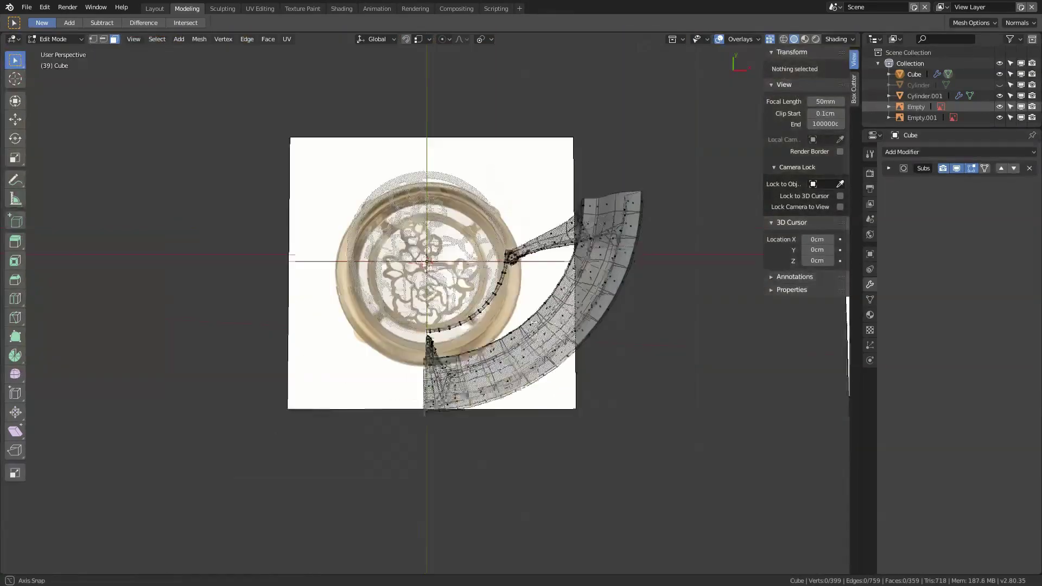
middle_click_drag(526, 355, 555, 215)
key("Tab")
Add a Mirror modifier on Y to rebuild the missing half of the frame.
middle_click_drag(551, 125, 543, 256)
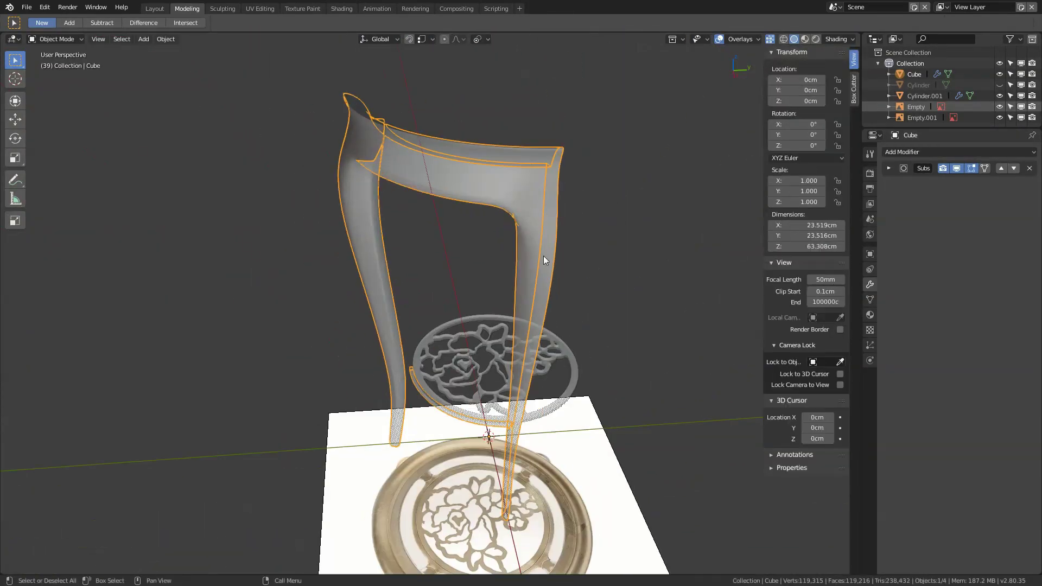
left_click(923, 151)
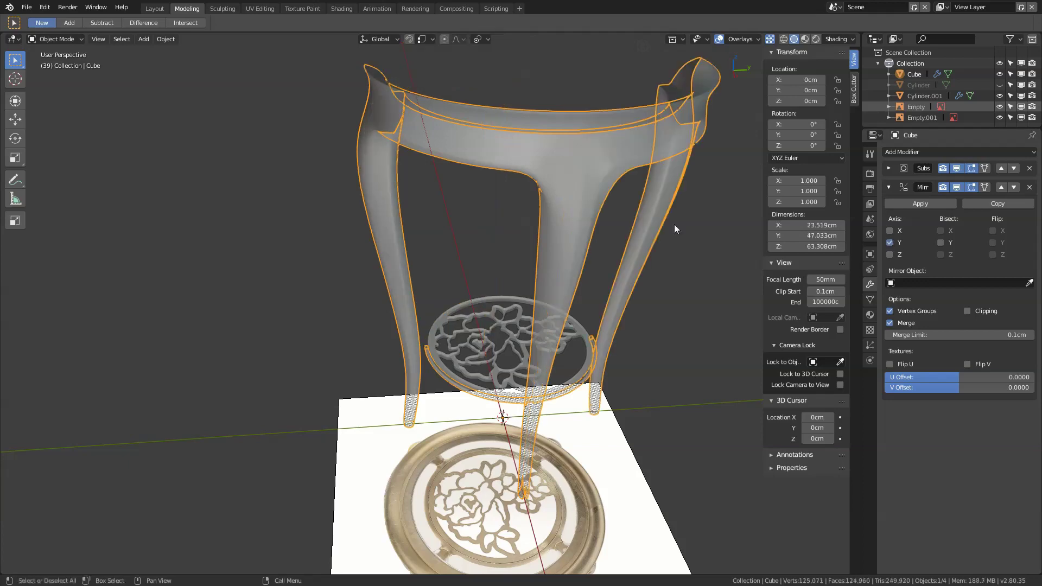
middle_click_drag(674, 224, 673, 179)
middle_click_drag(539, 263, 425, 199)
scroll(499, 421, "up", 5)
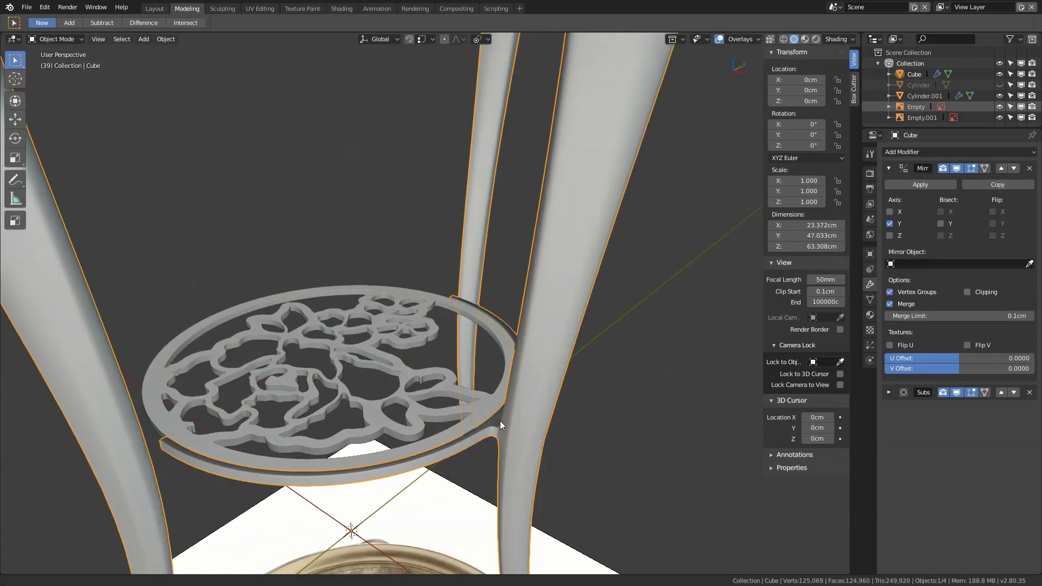
Toggle Edit Mode to inspect the mirrored frame at the leg joint from the front.
key("Tab")
mouse_move(500, 421)
middle_mouse_down()
mouse_move(515, 398)
mouse_move(472, 304)
mouse_move(497, 334)
middle_mouse_up()
key("Tab")
scroll(467, 288, "down", 3)
scroll(497, 334, "up", 3)
key("Tab")
scroll(515, 322, "up", 3)
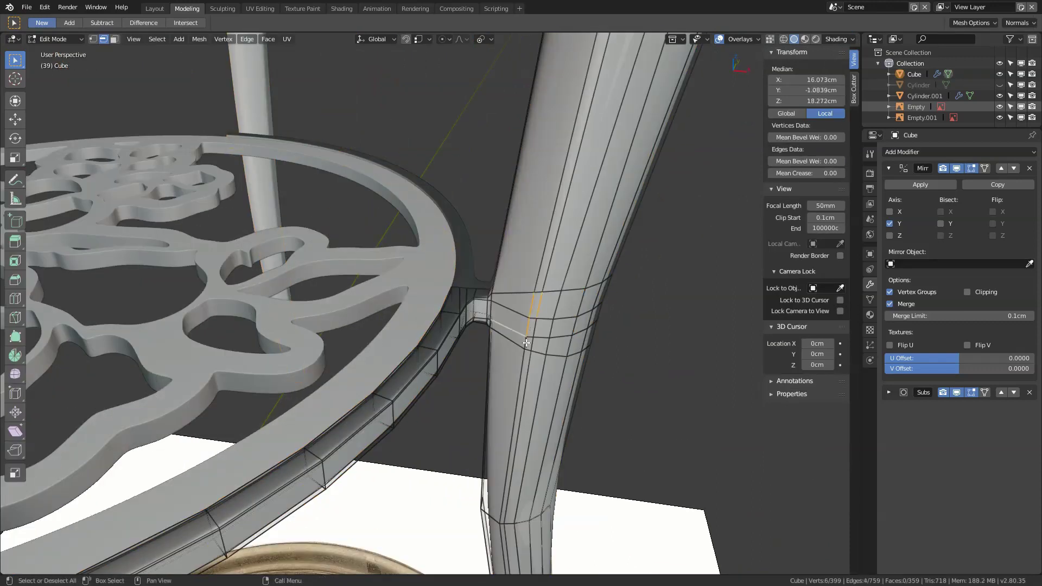
key("KP_1")
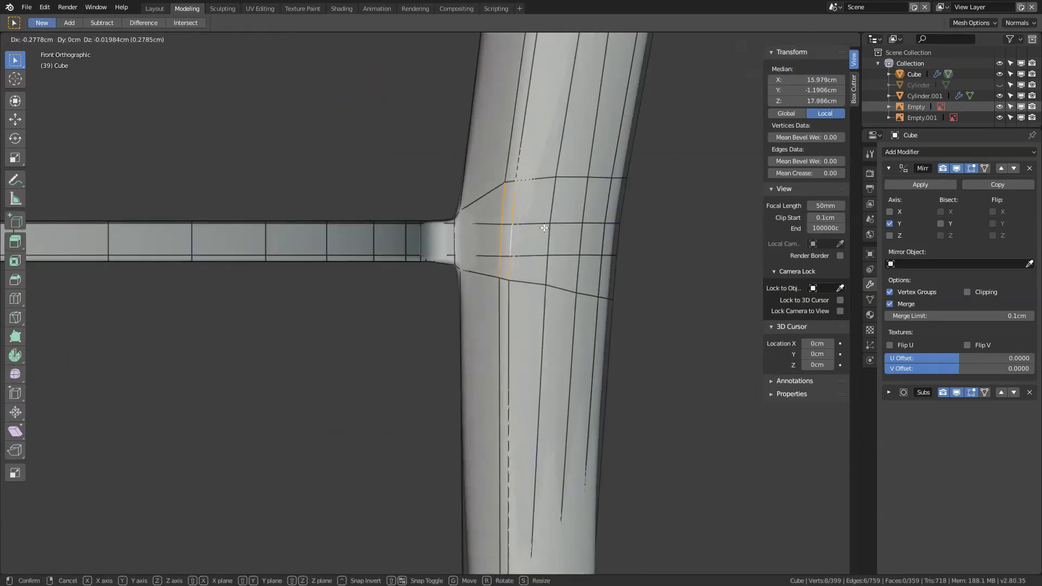
key("Escape")
Select an edge on the frame's top rail and orbit to inspect it.
mouse_move(544, 228)
middle_mouse_down()
mouse_move(632, 272)
mouse_move(574, 323)
mouse_move(482, 331)
mouse_move(543, 316)
mouse_move(512, 339)
middle_mouse_up()
scroll(574, 323, "up", 3)
scroll(535, 331, "down", 5)
left_click(511, 339)
scroll(542, 246, "up", 5)
middle_click_drag(541, 246, 512, 222)
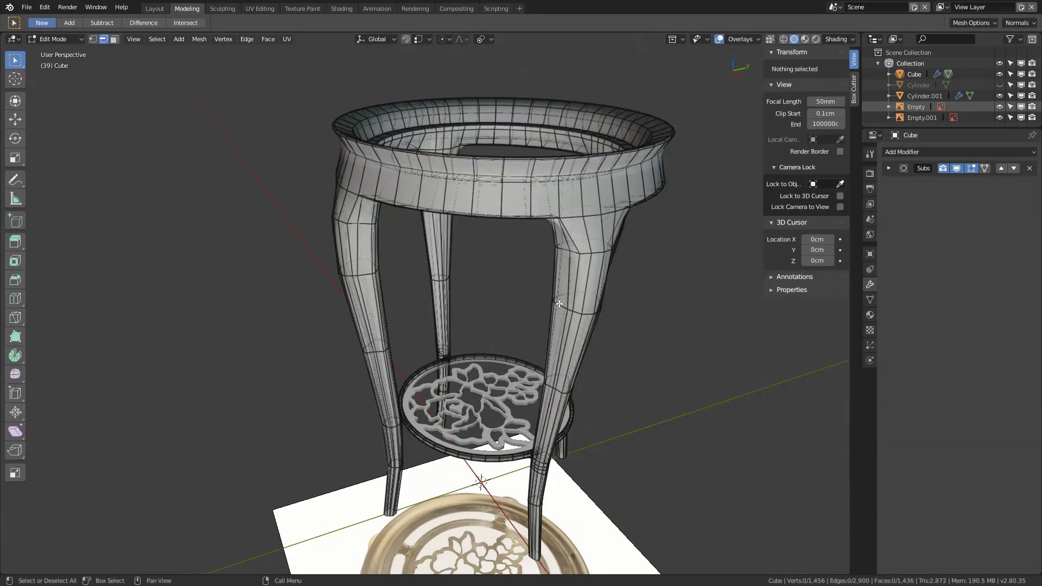
Select the whole table mesh, set its origin to the 3D cursor, and rotate it 45° on Z.
key("a")
key("3")
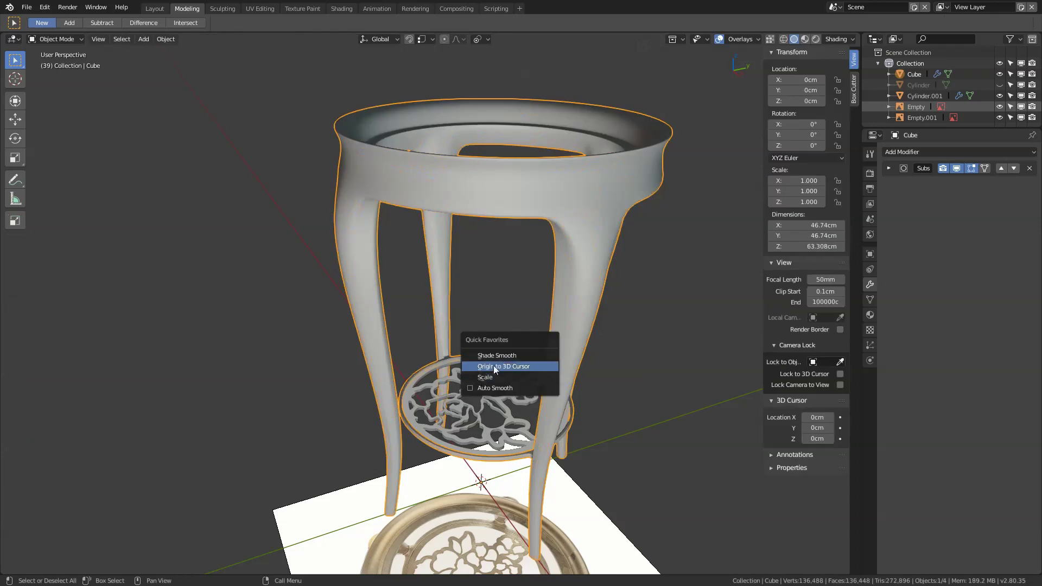
left_click(493, 365)
key("Tab")
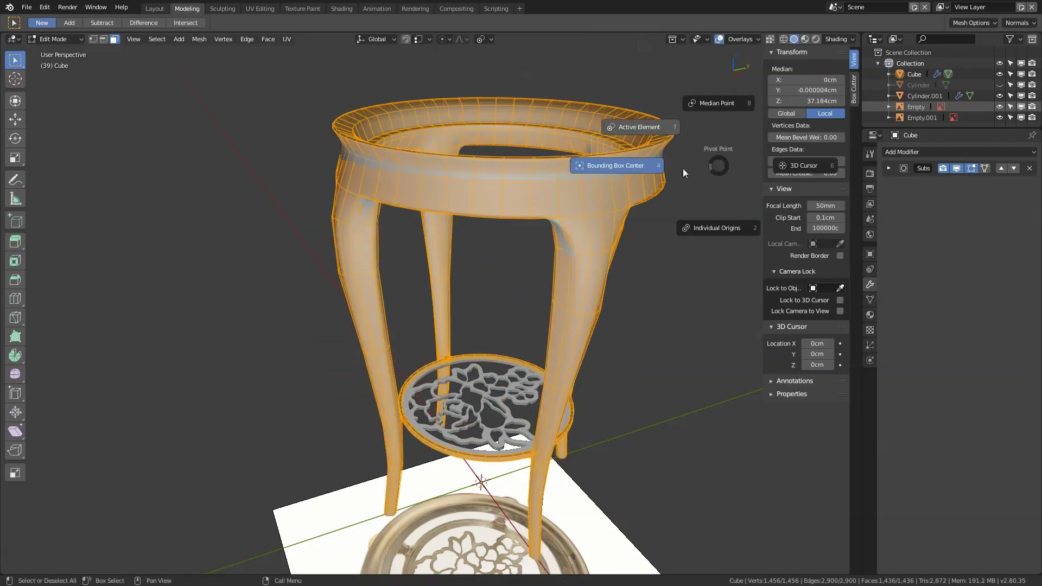
scroll(538, 375, "down", 3)
key("r")
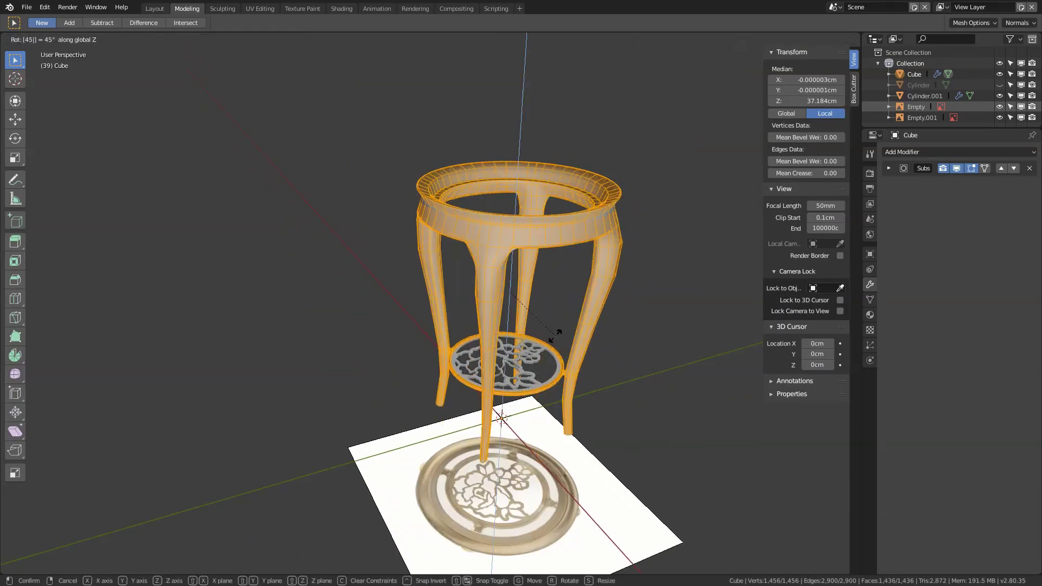
key("Tab")
key("Tab")
In top view, box-select three quarters of the table's vertices and delete them.
key("KP_7")
scroll(451, 331, "up", 3)
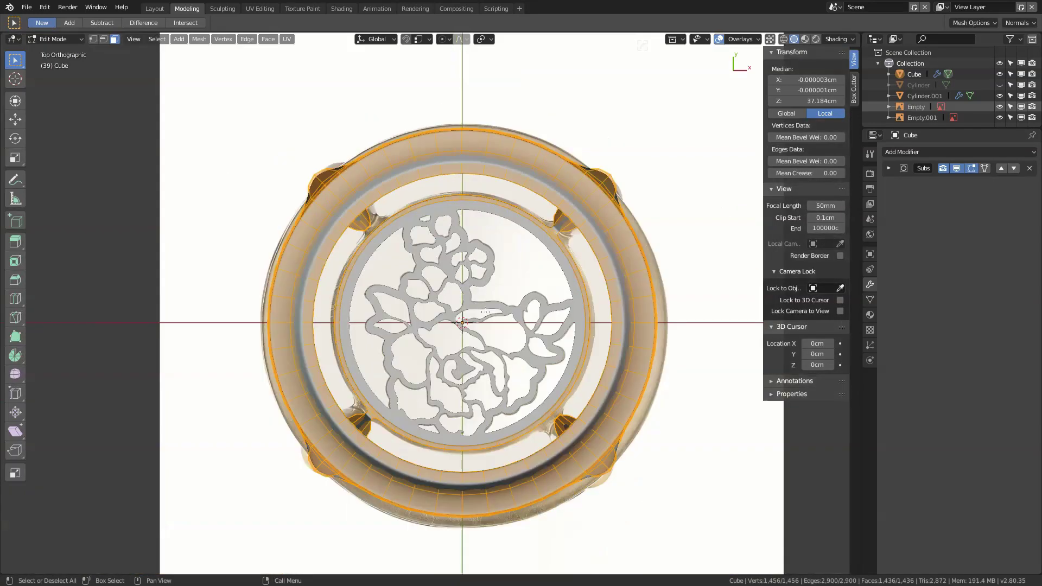
key("alt+a")
key("1")
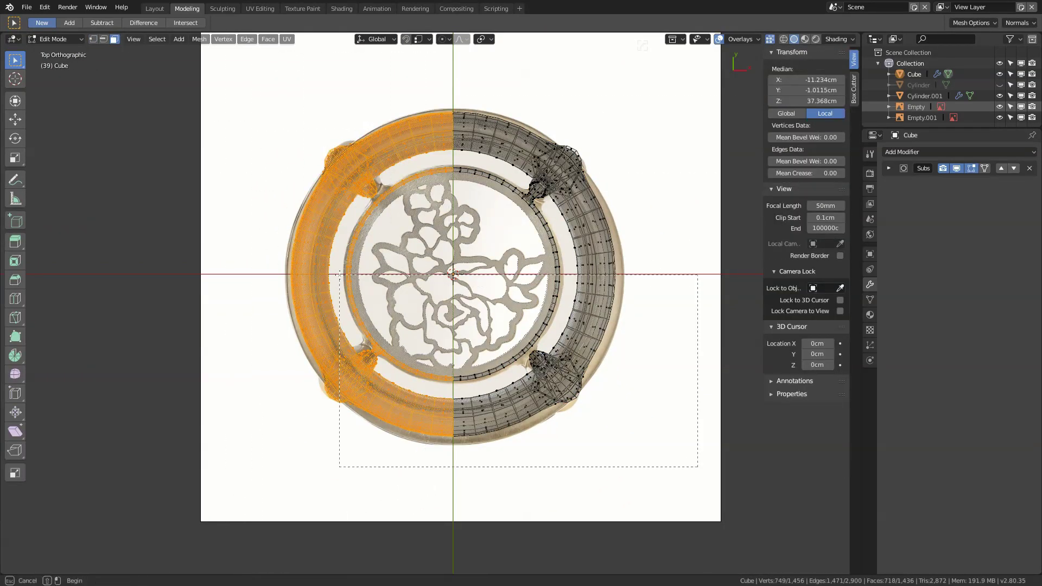
left_click_drag(339, 274, 698, 466)
middle_click_drag(698, 466, 478, 351)
left_click(517, 449)
Add a Mirror modifier mirroring the remaining quarter across X and Y.
left_click(919, 152)
left_click(922, 241)
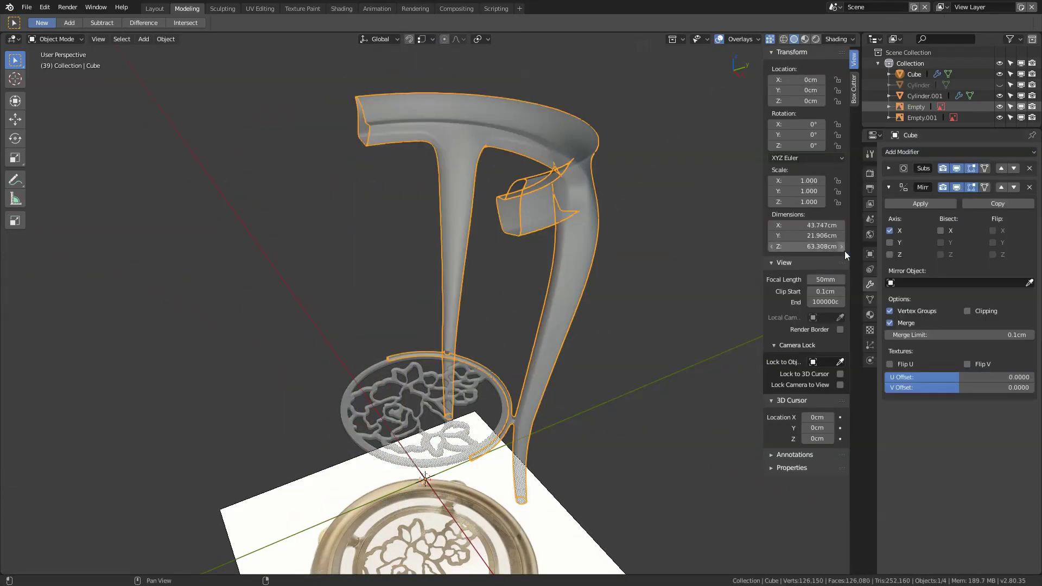
left_click(890, 243)
key("Tab")
scroll(612, 389, "up", 5)
scroll(613, 388, "down", 6)
Inspect the mirrored table, shelf and legs while adjusting the viewport shading options.
mouse_move(451, 409)
middle_mouse_down()
mouse_move(477, 375)
mouse_move(513, 271)
mouse_move(455, 302)
middle_mouse_up()
scroll(540, 321, "up", 5)
scroll(519, 307, "down", 5)
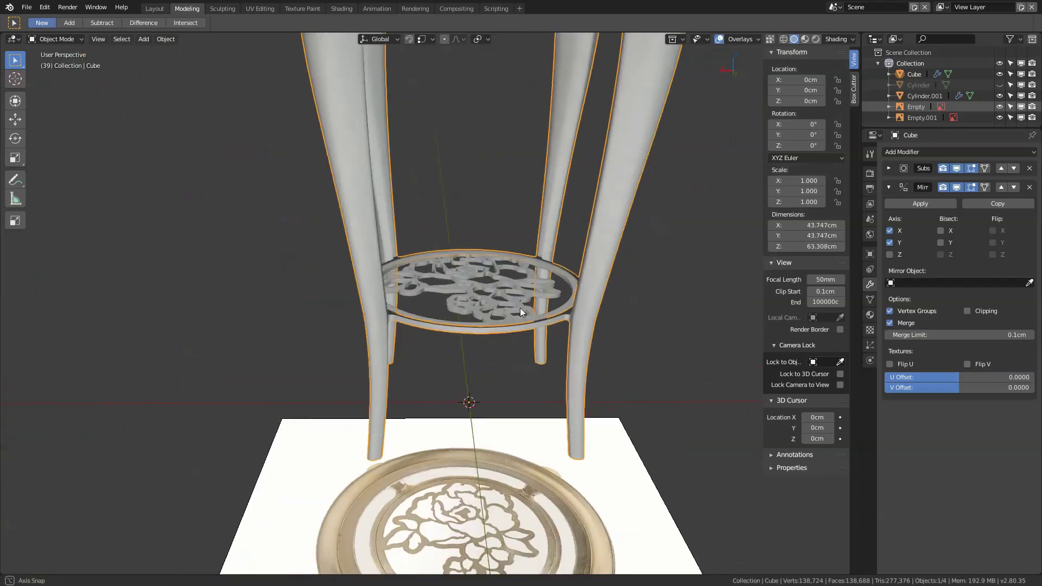
left_click(851, 38)
scroll(619, 435, "up", 5)
scroll(619, 436, "down", 5)
middle_click_drag(503, 359, 532, 385)
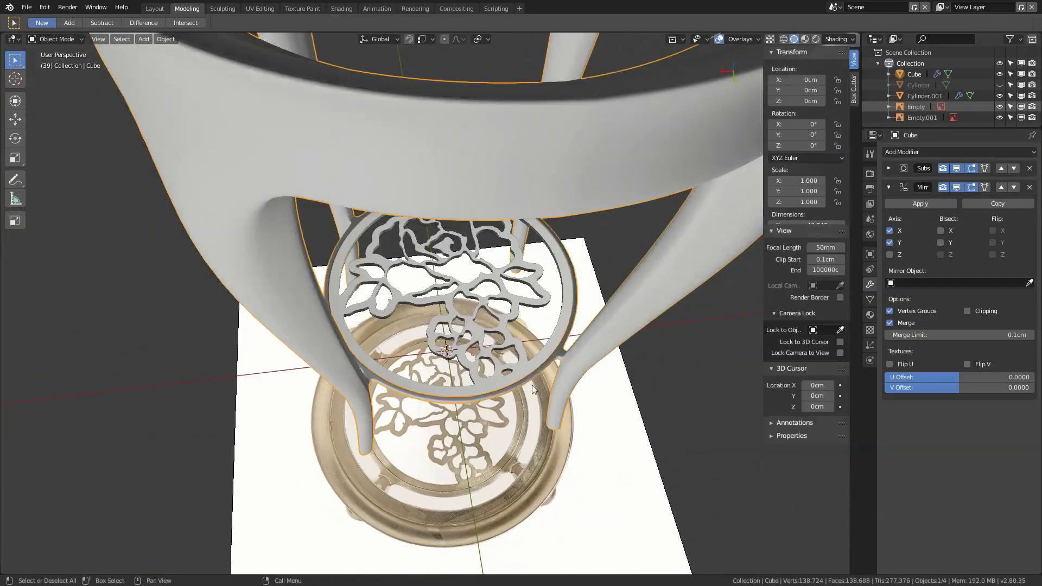
left_click(851, 39)
mouse_move(651, 217)
middle_mouse_down()
mouse_move(569, 259)
mouse_move(500, 270)
middle_mouse_up()
Isolate the table and apply its Mirror modifier.
key("KP_Divide")
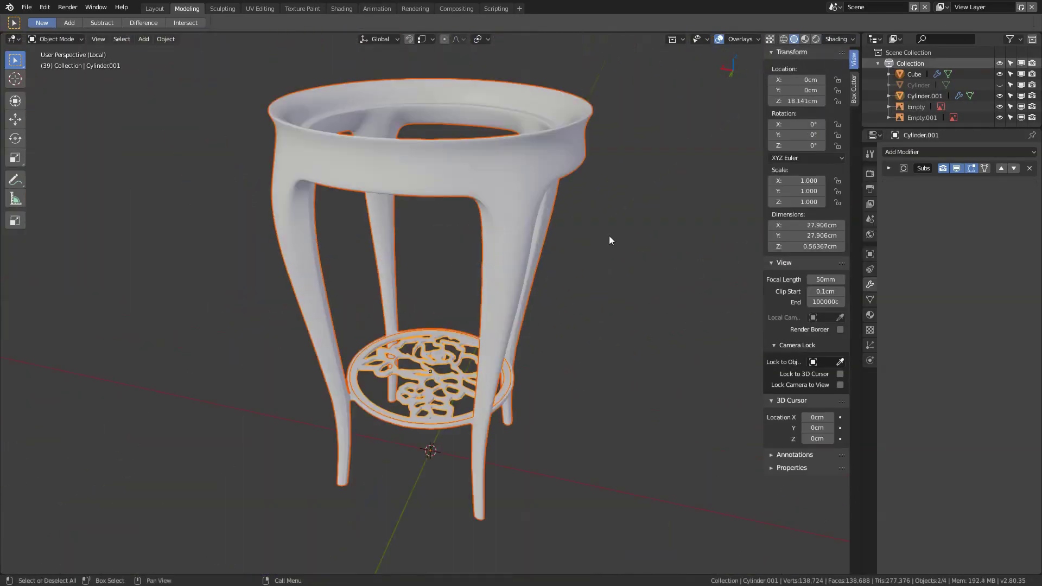
middle_click_drag(584, 201, 596, 246, "shift")
key("Tab")
scroll(595, 245, "up", 4)
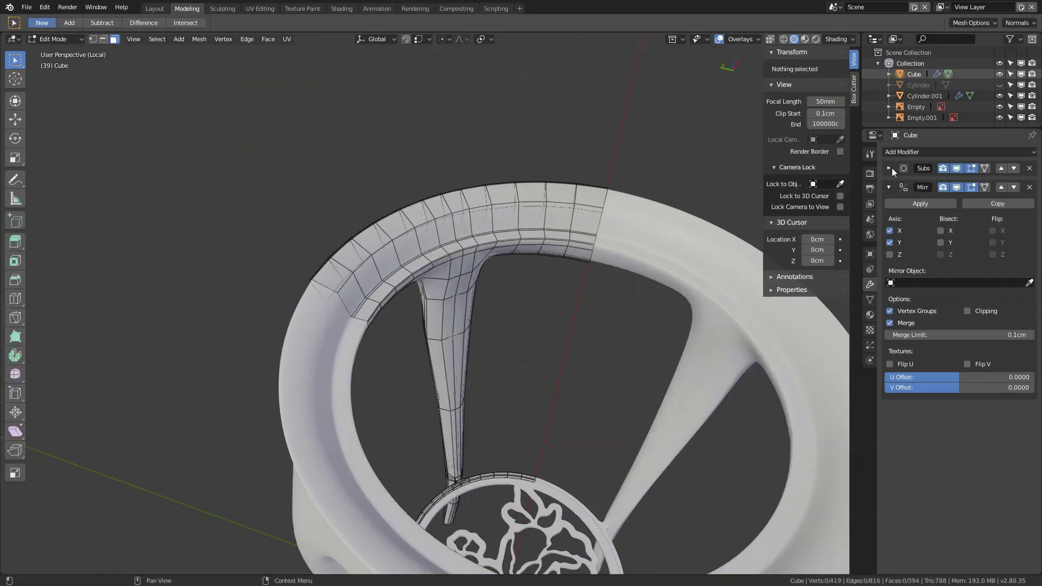
key("Tab")
left_click(920, 184)
key("Tab")
scroll(511, 249, "up", 4)
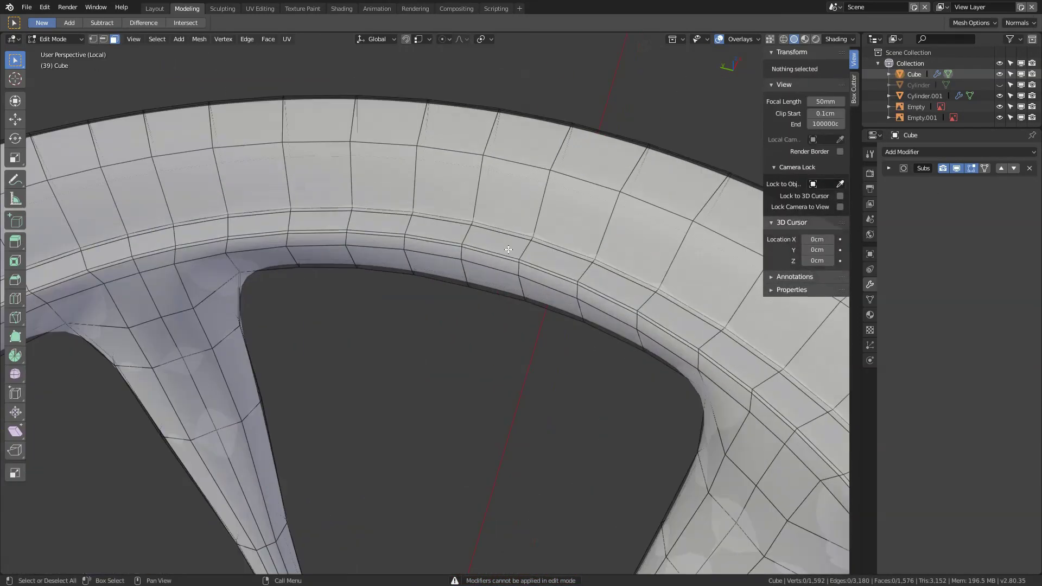
Duplicate the top ring's inner edge loop into its own object and fill it as a disc.
left_click(462, 281, "alt")
key("g")
key("p")
left_click(544, 217)
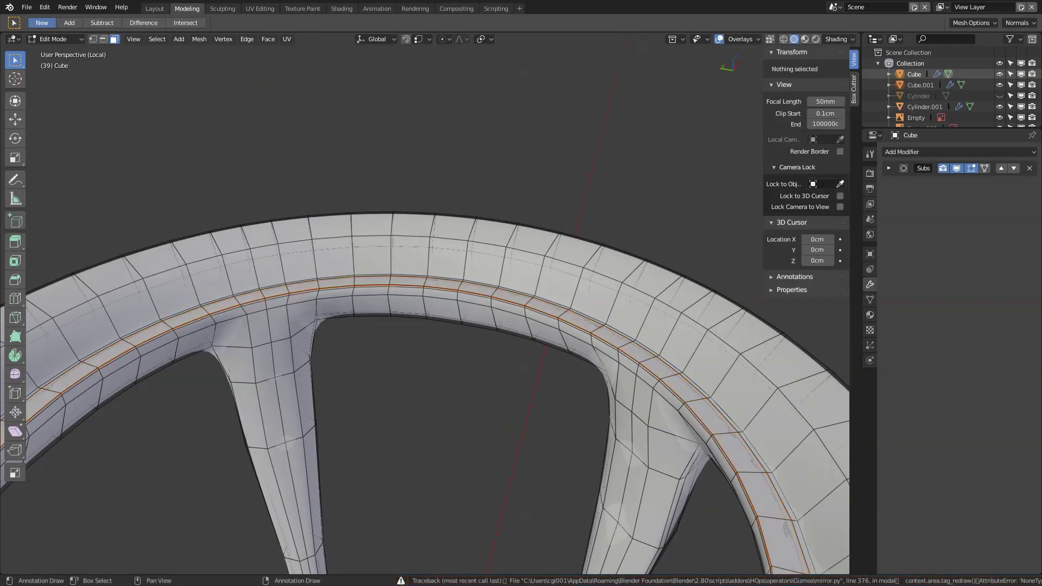
key("Tab")
mouse_move(486, 324)
middle_mouse_down()
mouse_move(575, 255)
mouse_move(608, 293)
middle_mouse_up()
left_click(574, 255)
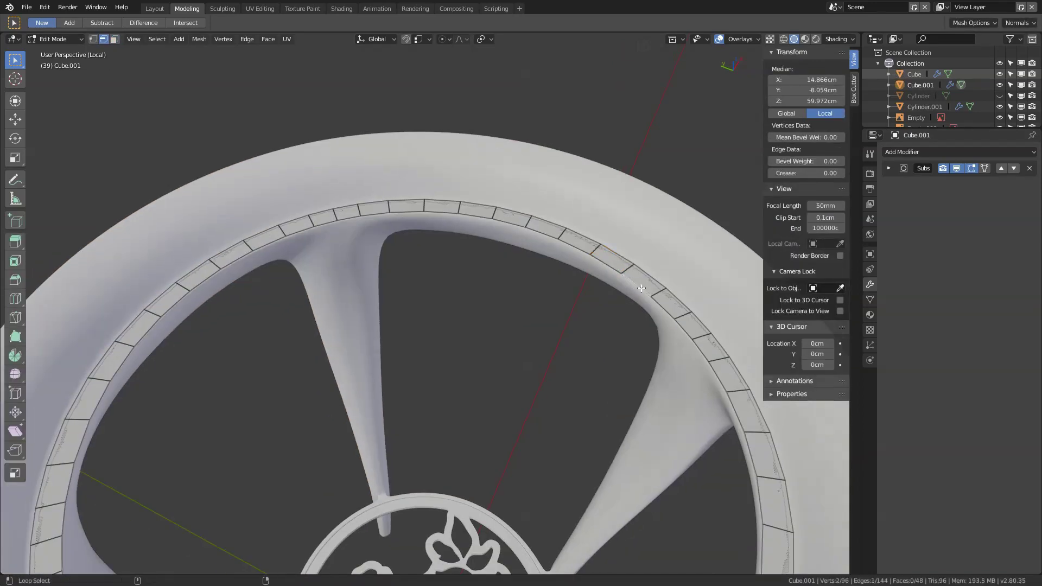
key("f")
key("Tab")
Give the disc a 1 cm Solidify thickness and apply the modifier.
left_click(922, 152)
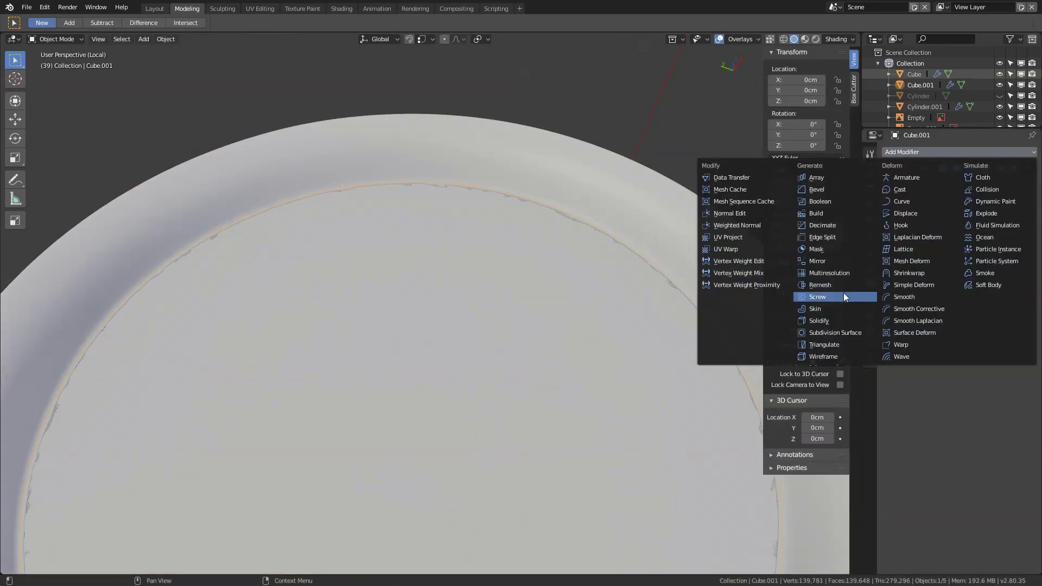
middle_click_drag(472, 230, 337, 291)
key("Tab")
left_click(888, 168, "ctrl")
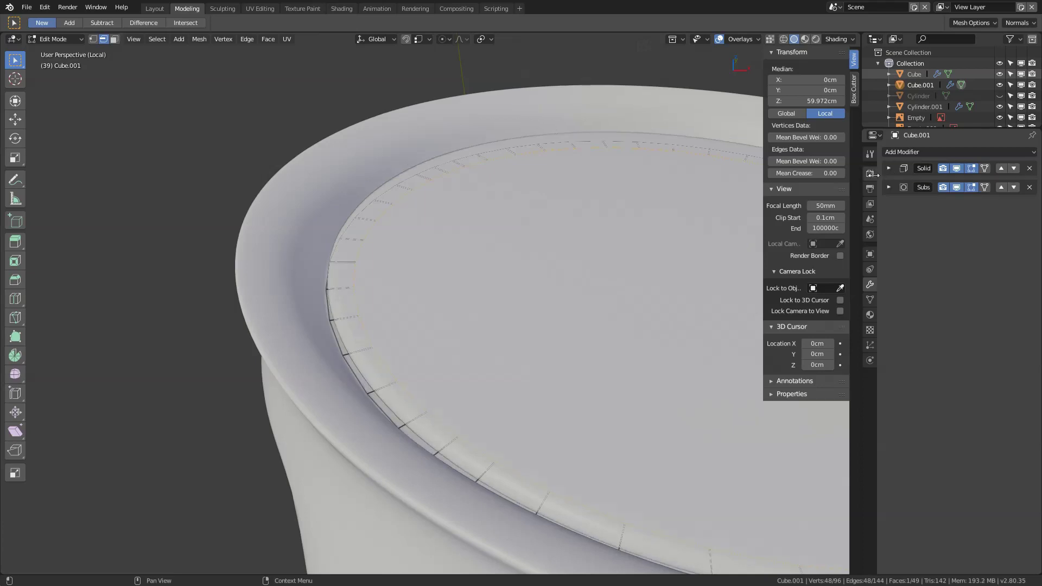
middle_click_drag(504, 288, 567, 274)
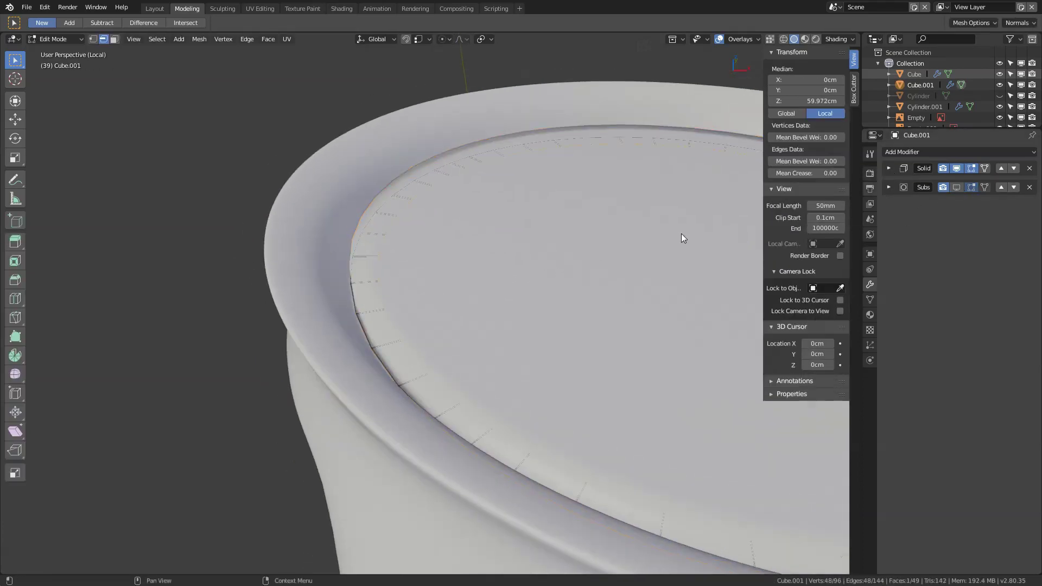
key("KP_Divide")
key("KP_Divide")
left_click(559, 370)
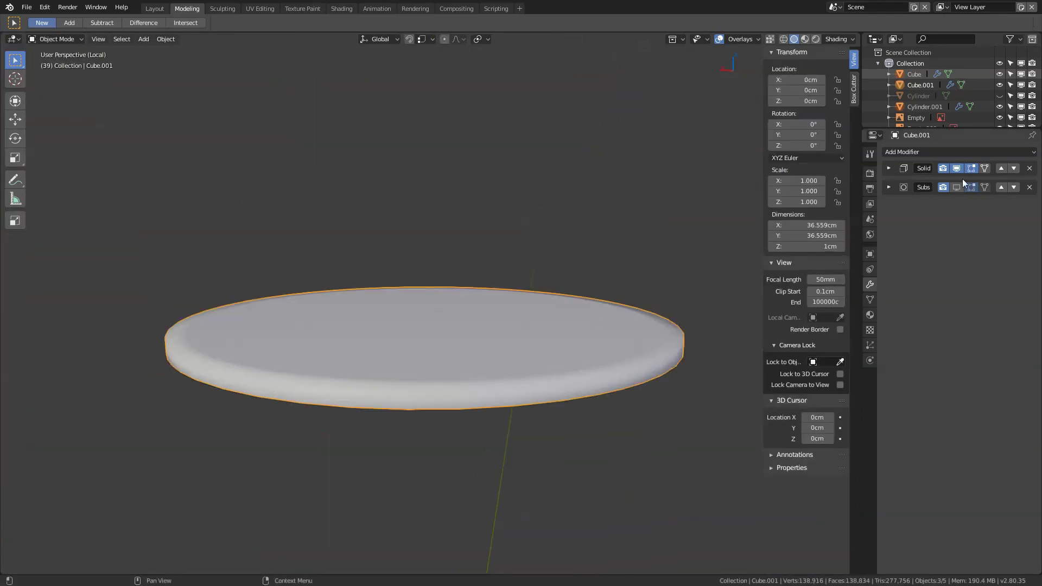
key("ctrl+a")
Inset the disc's side and add an edge loop near its rim.
key("Tab")
scroll(506, 397, "up", 3)
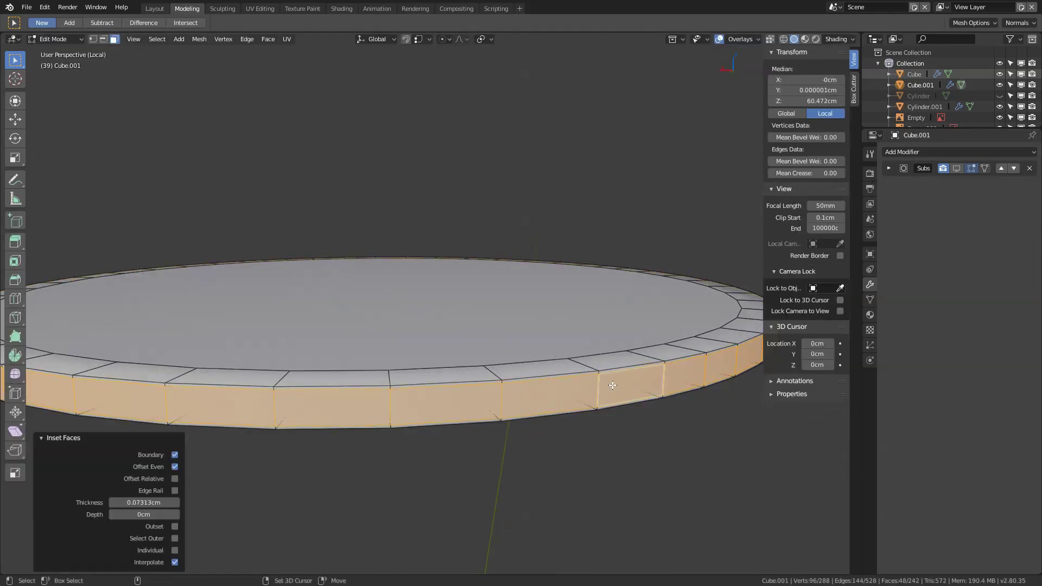
left_click(601, 369)
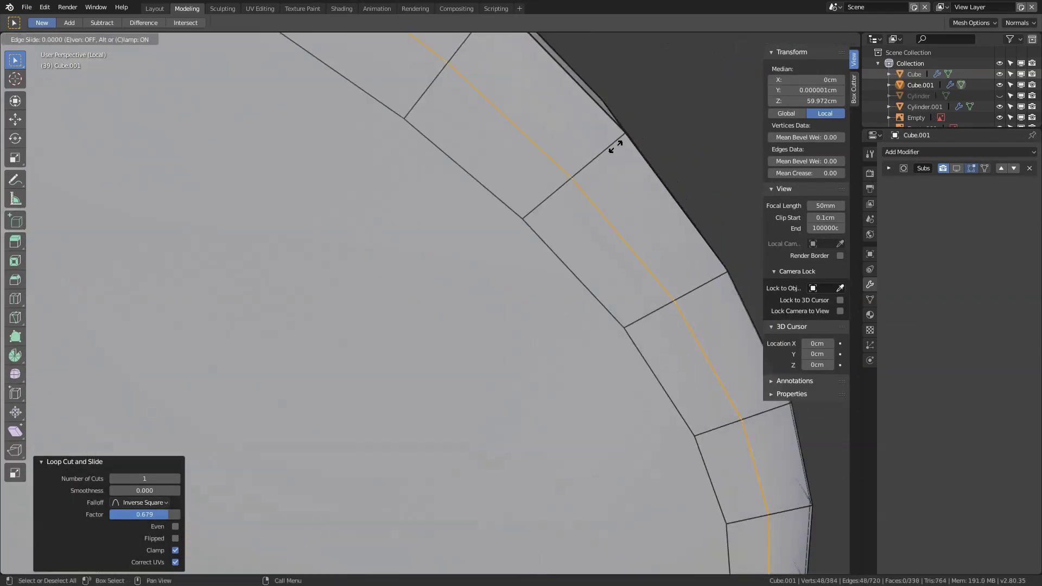
key("Tab")
scroll(570, 345, "down", 5)
middle_click_drag(570, 345, 504, 289)
key("Tab")
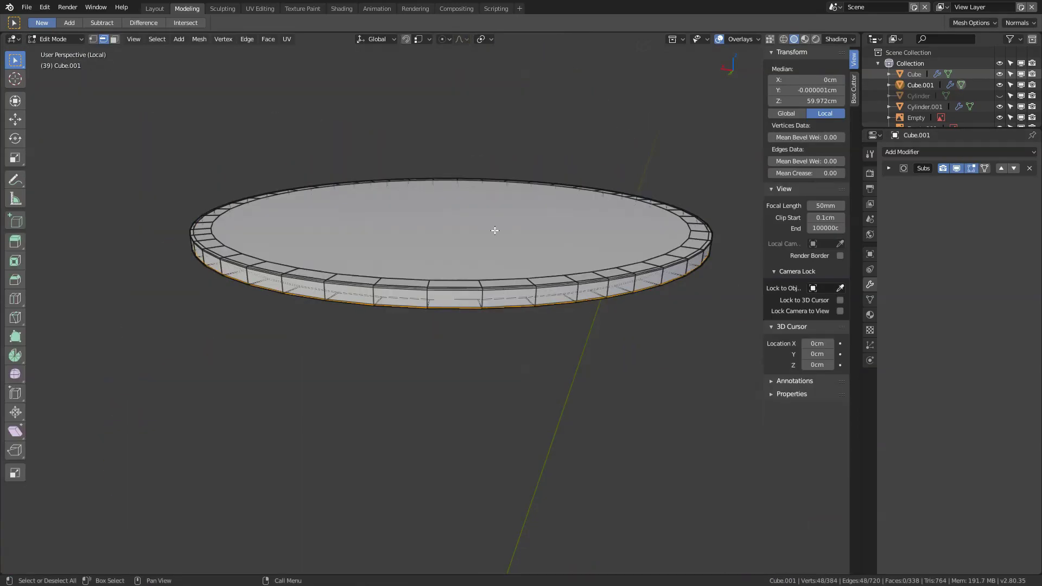
scroll(624, 300, "up", 3)
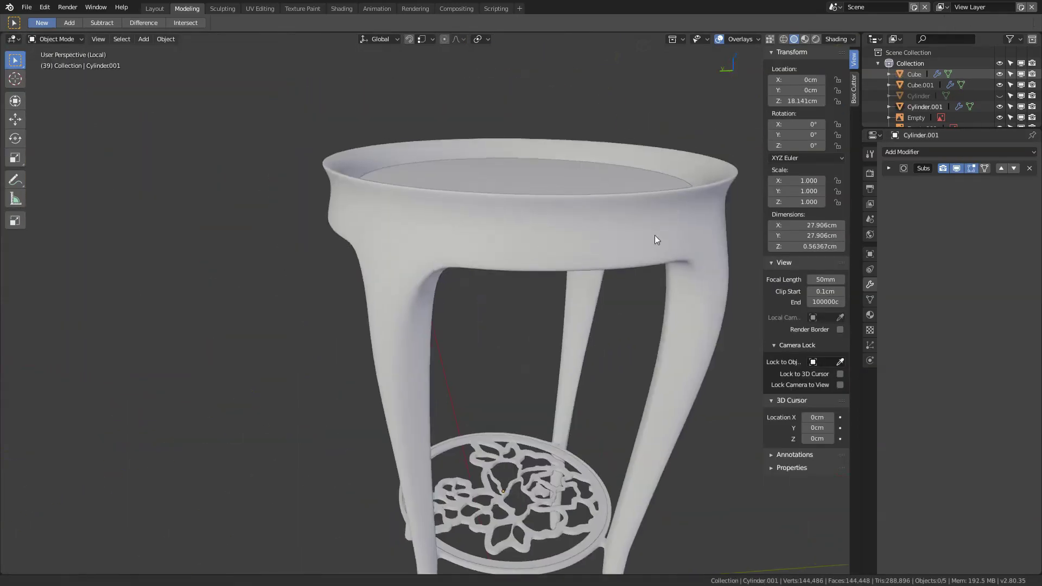
middle_click_drag(654, 236, 652, 371)
scroll(652, 367, "down", 3)
key("ctrl+alt+space")
Hide the viewport overlays and switch the solid view to a different MatCap.
key("shift+alt+z")
middle_click_drag(581, 335, 649, 299)
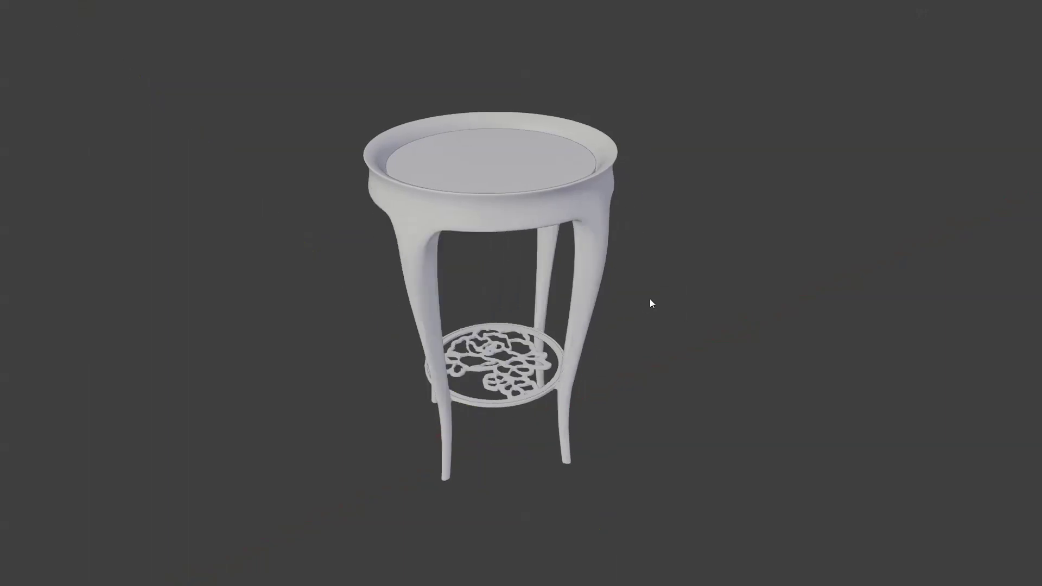
left_click(839, 39)
left_click(832, 102)
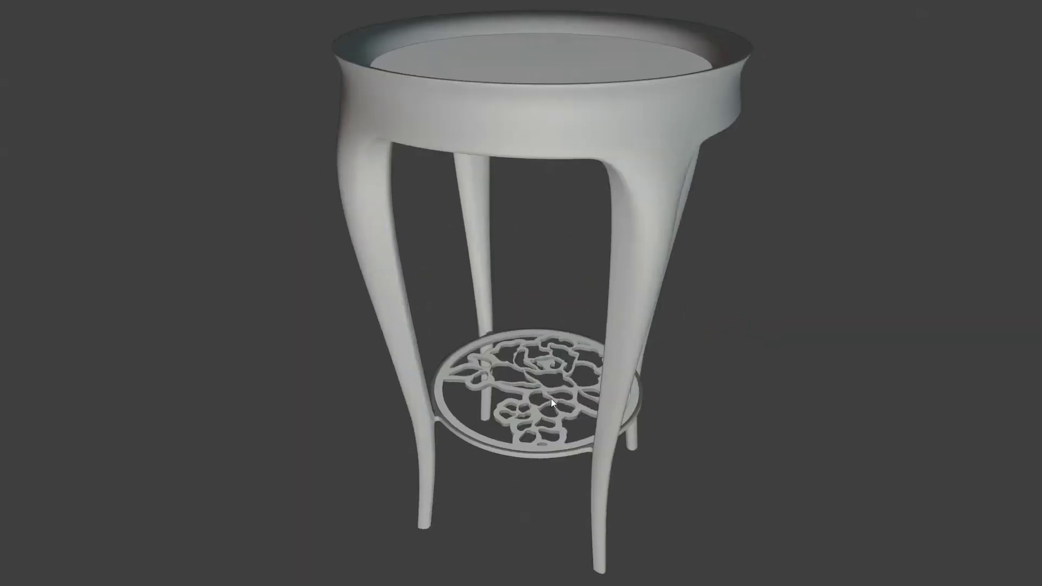
scroll(602, 318, "up", 3)
Add a new Principled BSDF material to the table body.
key("b")
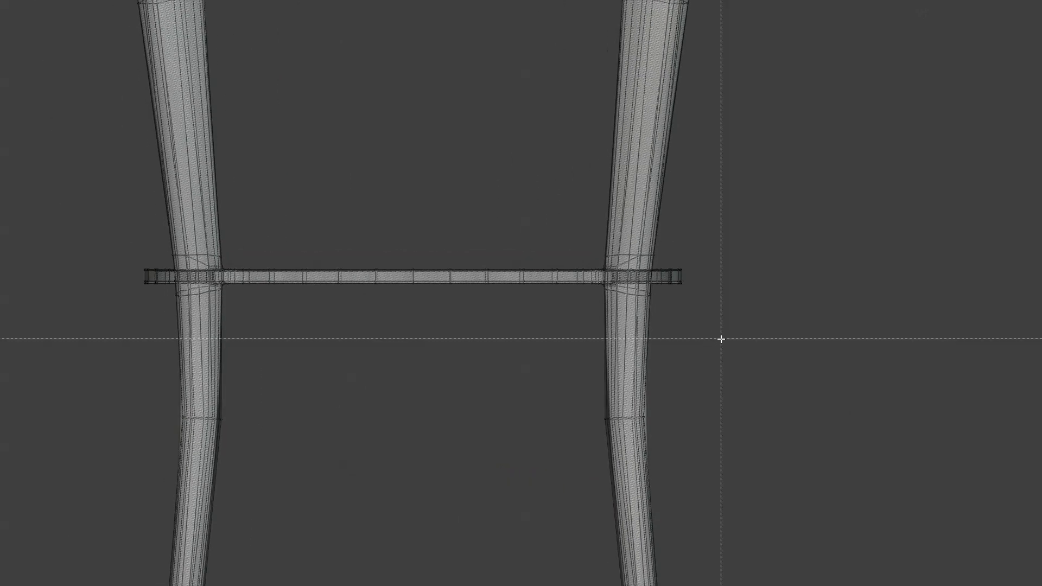
left_click_drag(721, 340, 136, 278)
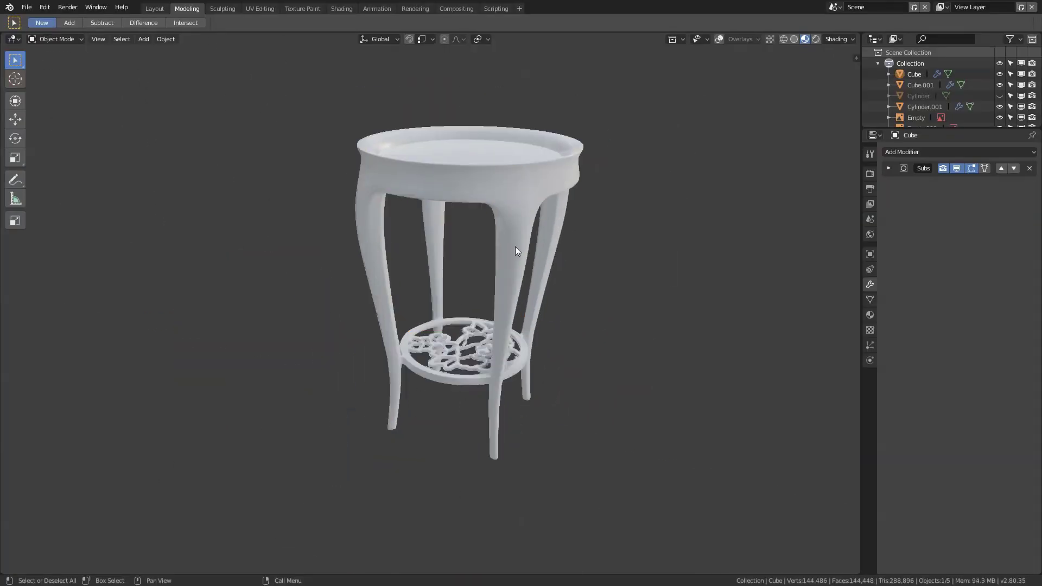
left_click(870, 315)
left_click(958, 198)
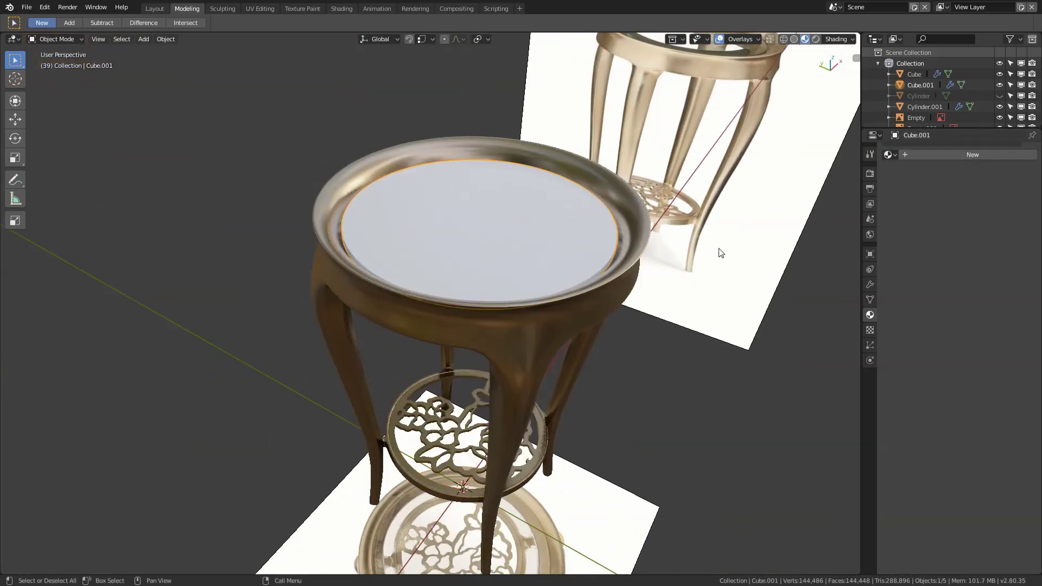
Give the top disc a new glass material with Multiply blend mode and roughness 0.
left_click(972, 155)
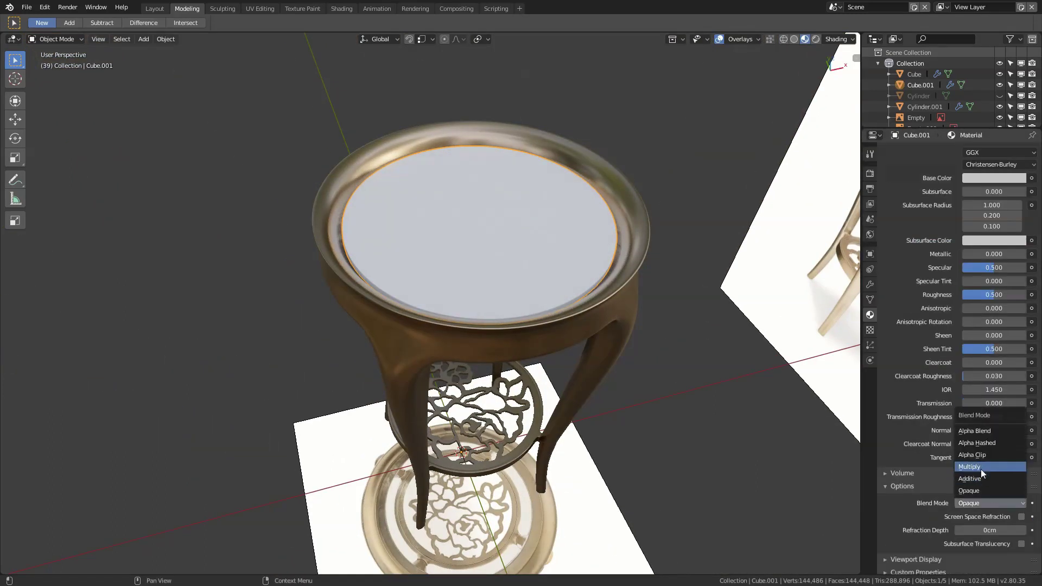
left_click(981, 468)
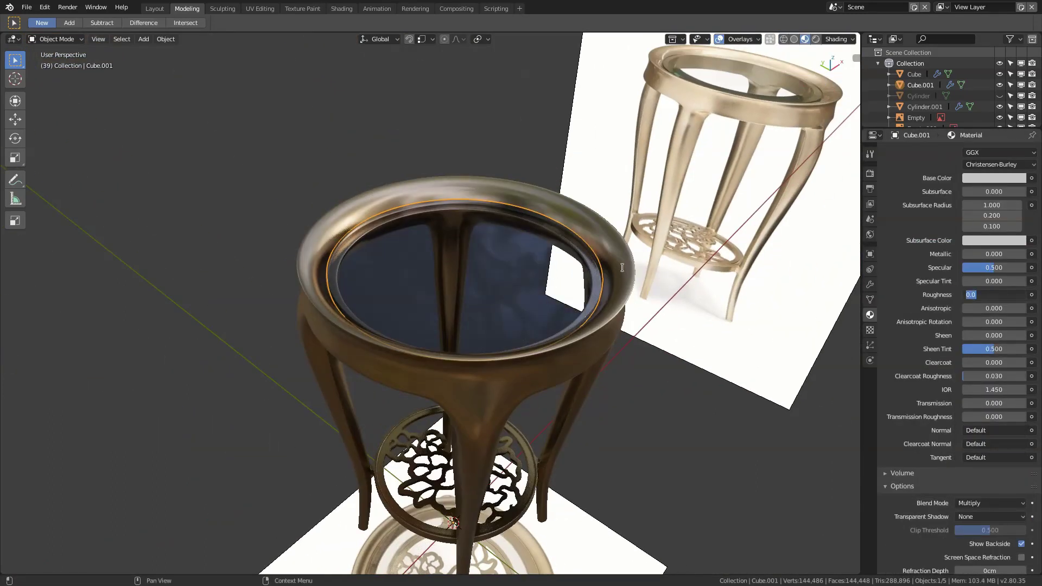
key("Return")
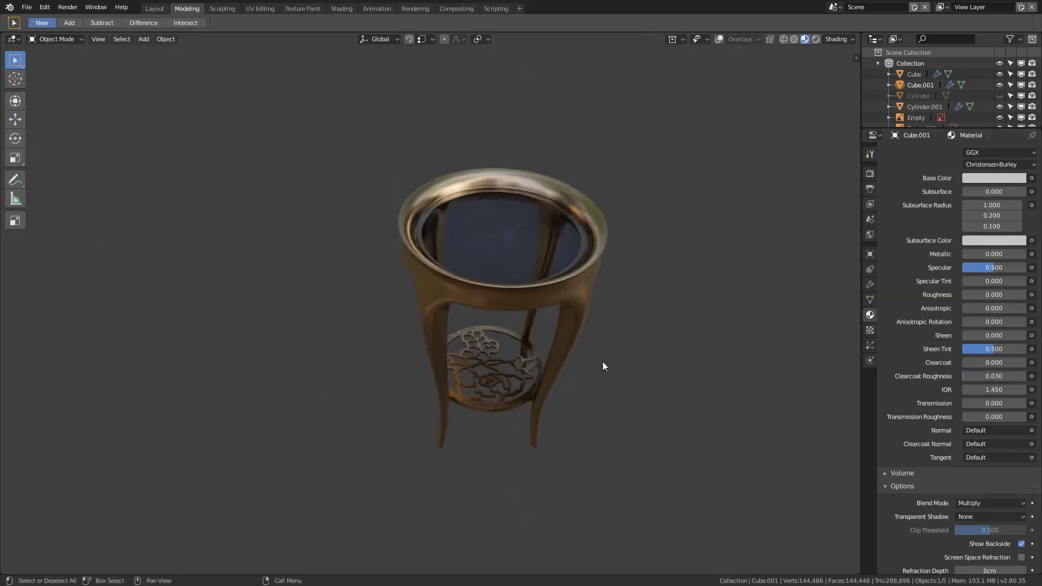
Paste in the wooden parquet floor and view the scene in Rendered shading.
key("ctrl+v")
key("ctrl+alt+space")
key("z")
left_click(742, 172)
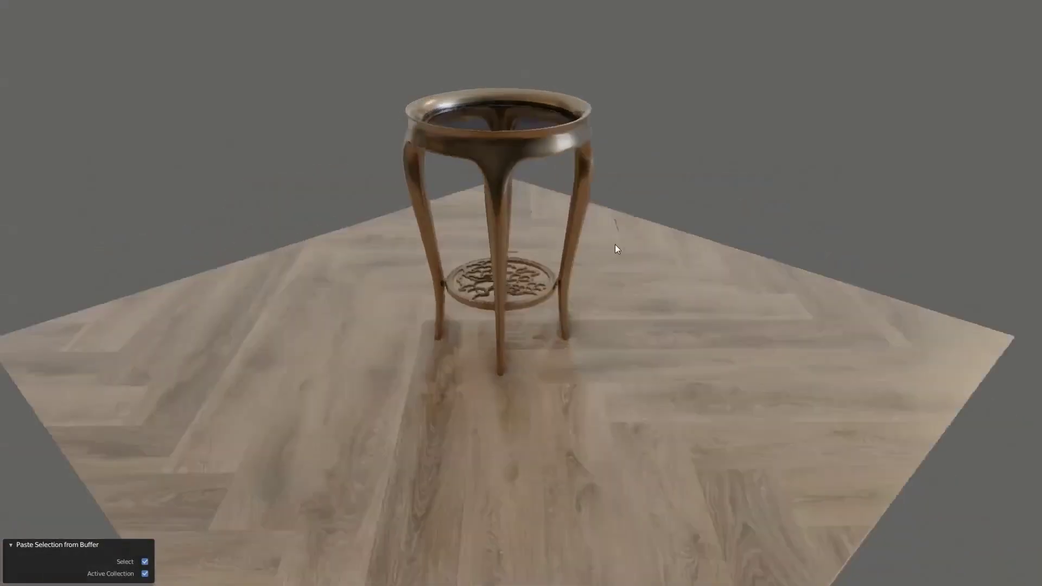